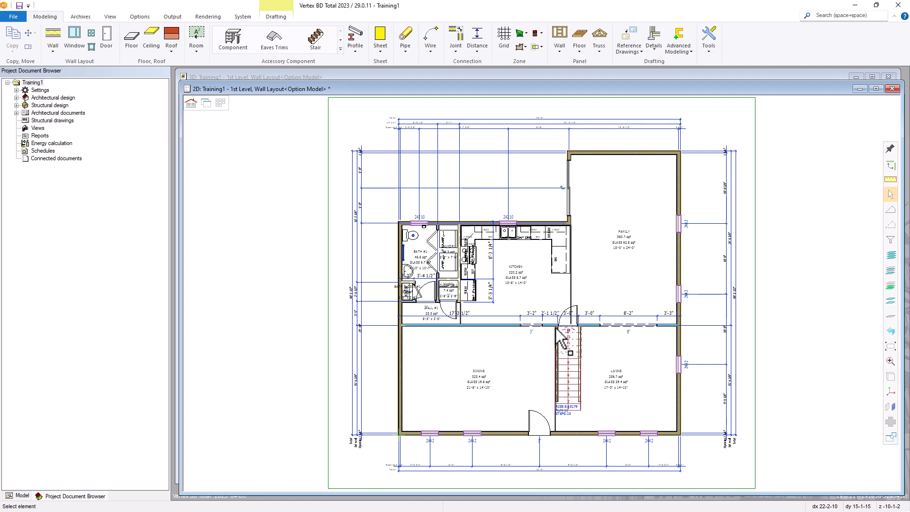
# Step: Load the first-level deck layout drawing-model pair and view the properties of its reference drawings
pyautogui.click(221, 104)
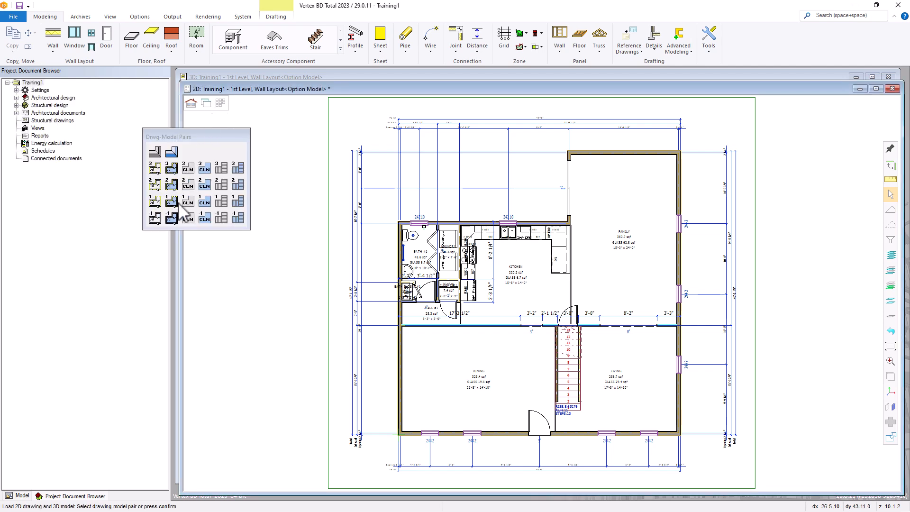
pyautogui.click(220, 203)
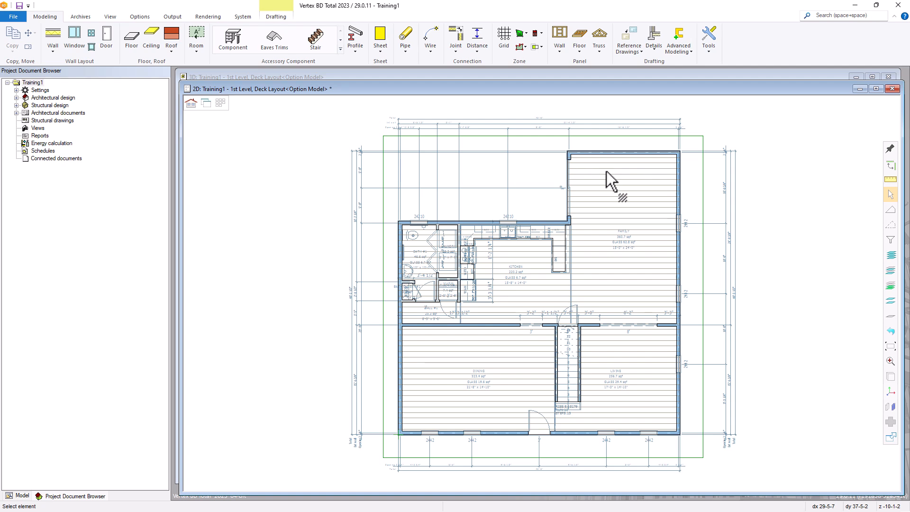
pyautogui.click(628, 52)
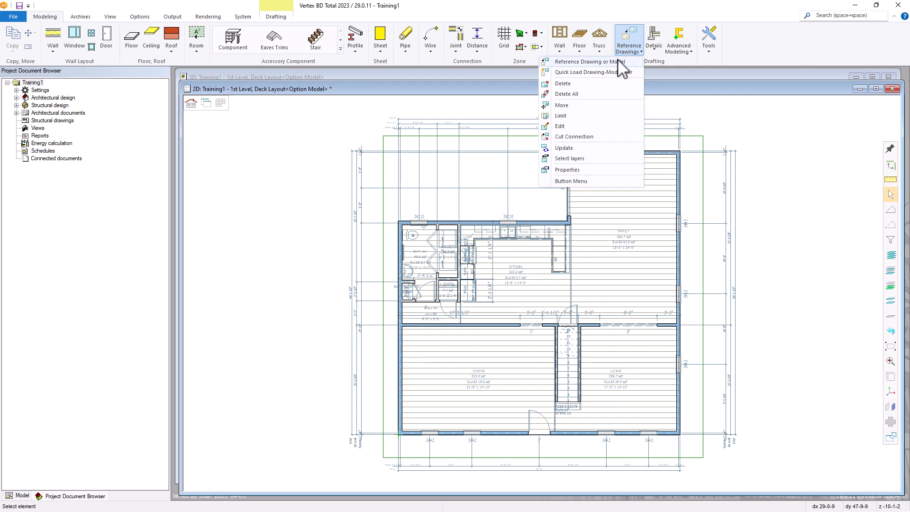
pyautogui.click(563, 169)
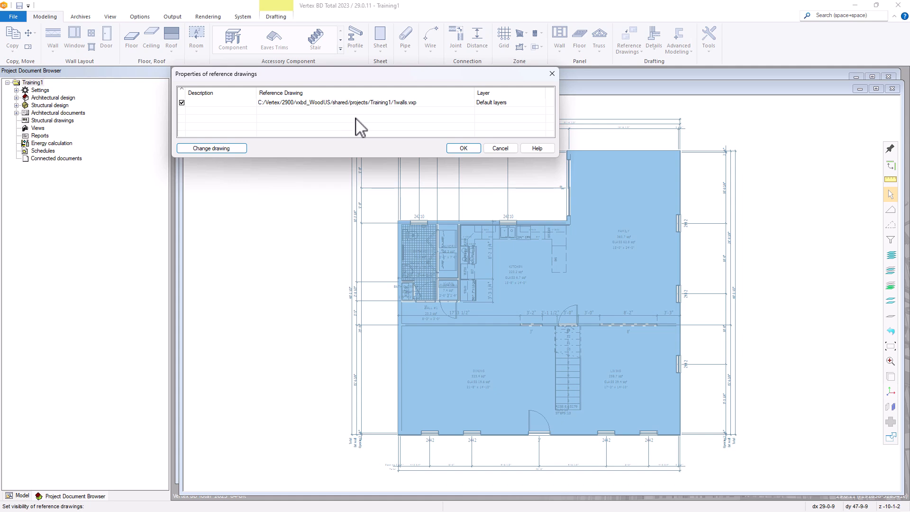
pyautogui.click(498, 149)
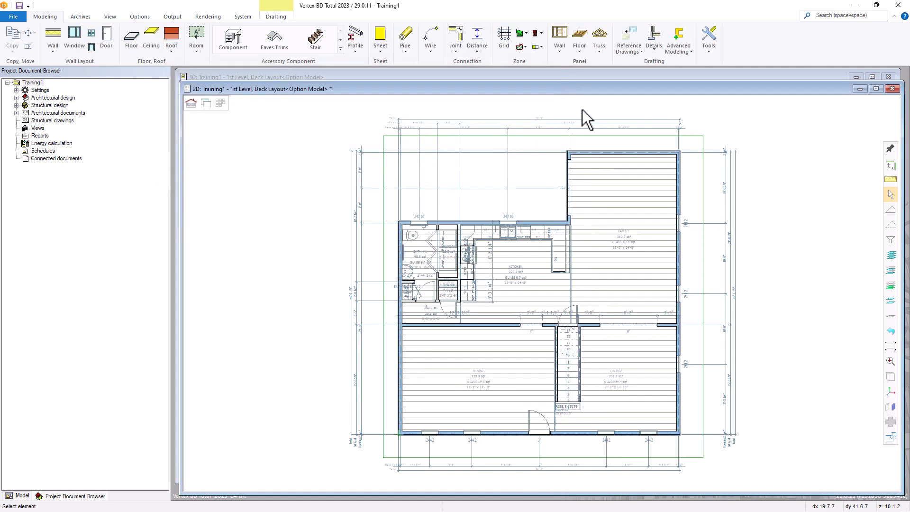
# Step: Quick-load the basement wall layout as a reference drawing behind the first-level deck layout
pyautogui.click(625, 51)
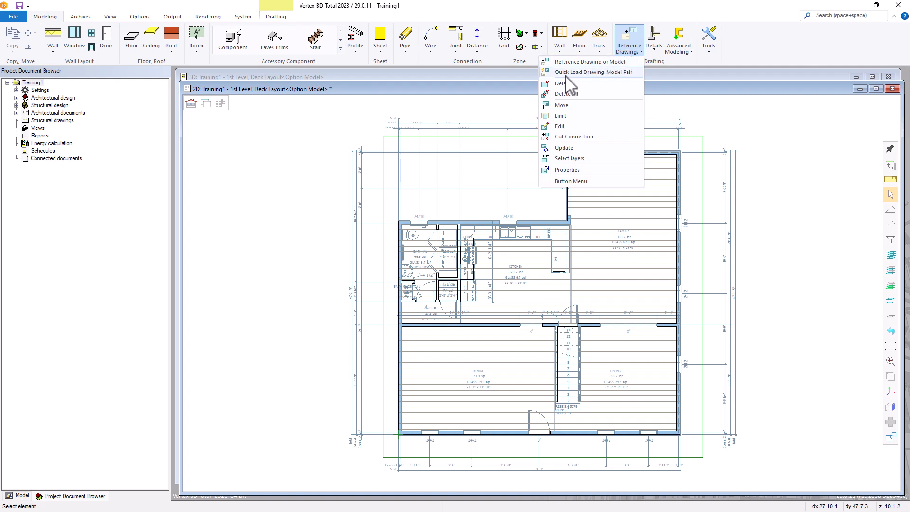
pyautogui.click(584, 74)
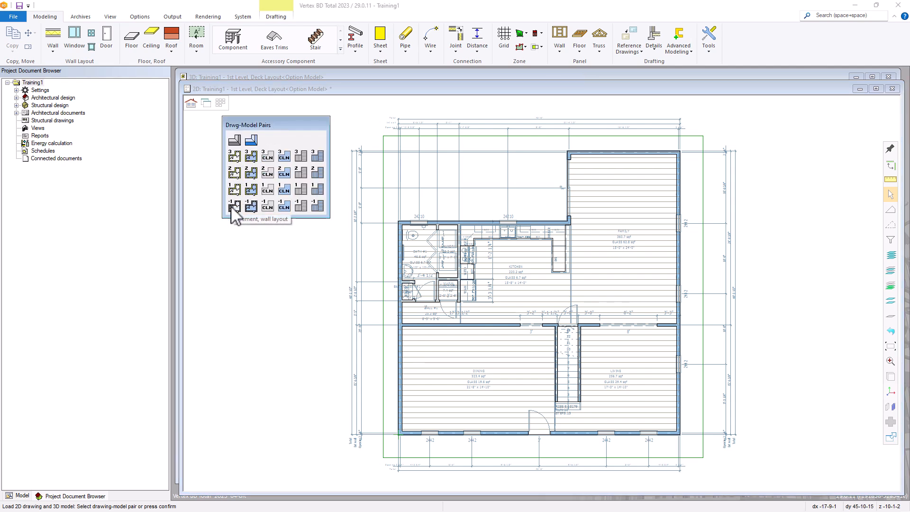
pyautogui.click(232, 208)
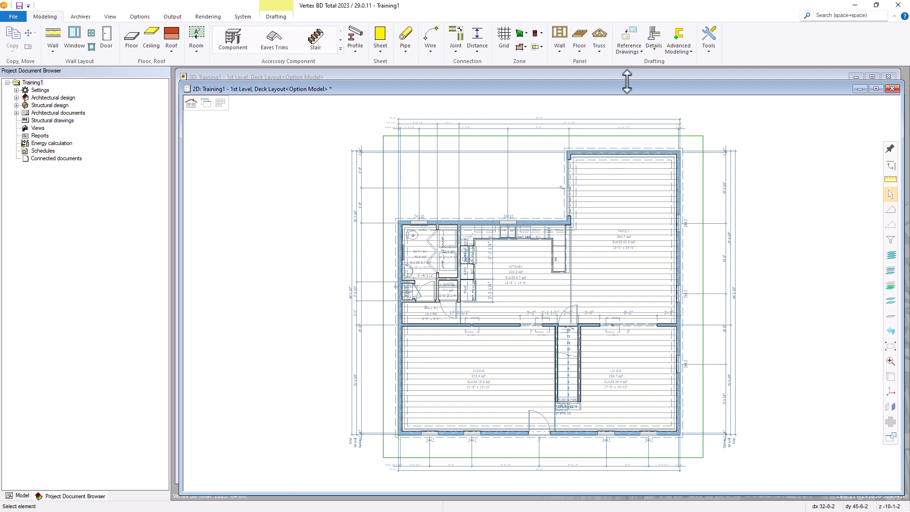
# Step: Hide the 1walls.vxp reference drawing, keeping the basement wall layout reference displayed
pyautogui.click(630, 48)
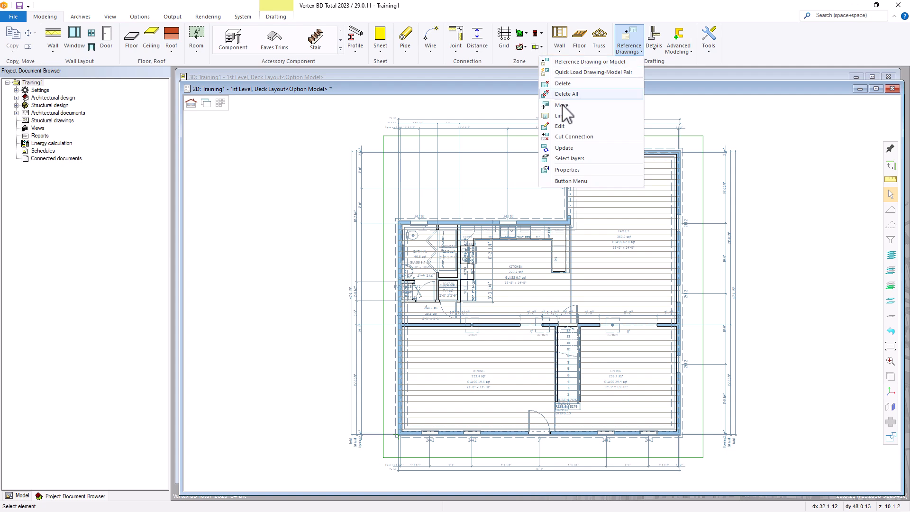
pyautogui.click(567, 172)
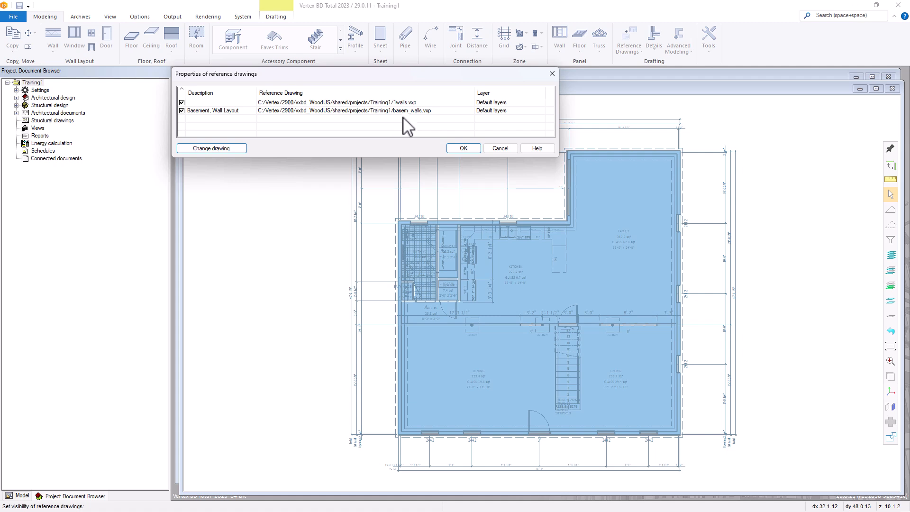
pyautogui.click(185, 103)
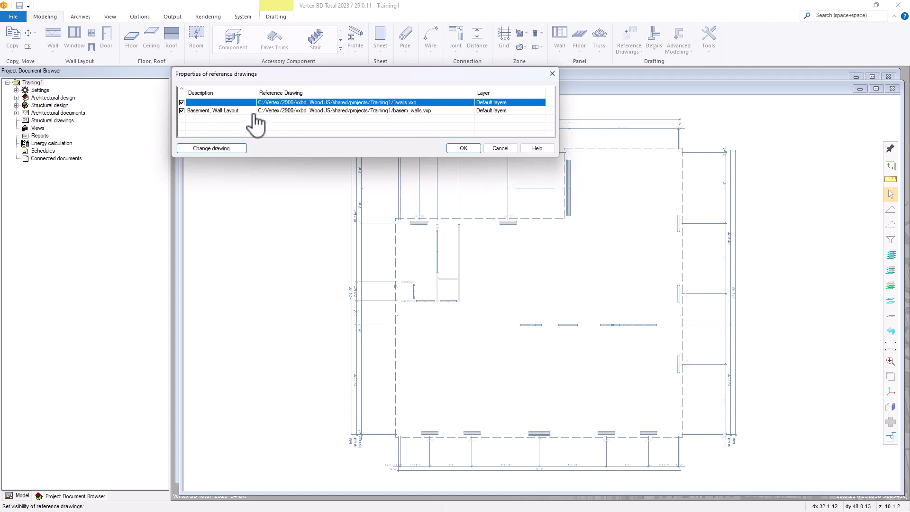
pyautogui.click(464, 148)
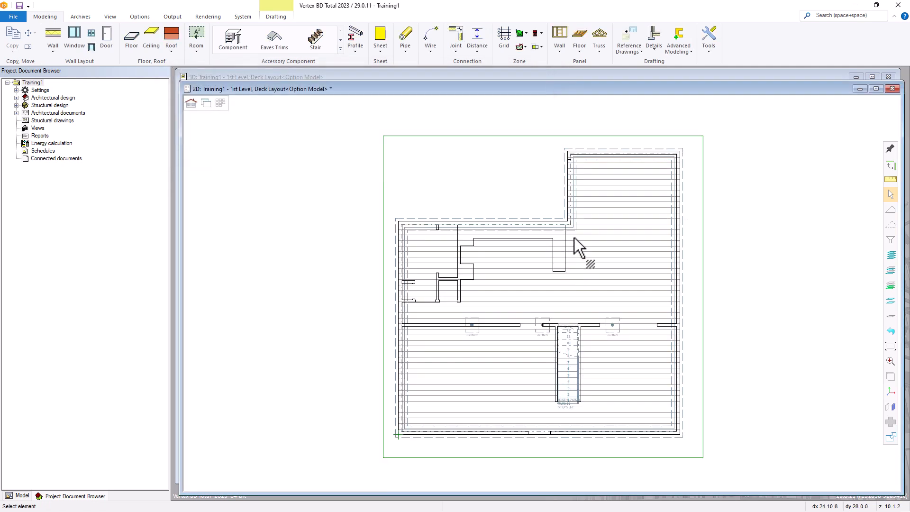
# Step: Turn the visibility of the 1walls.vxp reference drawing back on
pyautogui.click(629, 46)
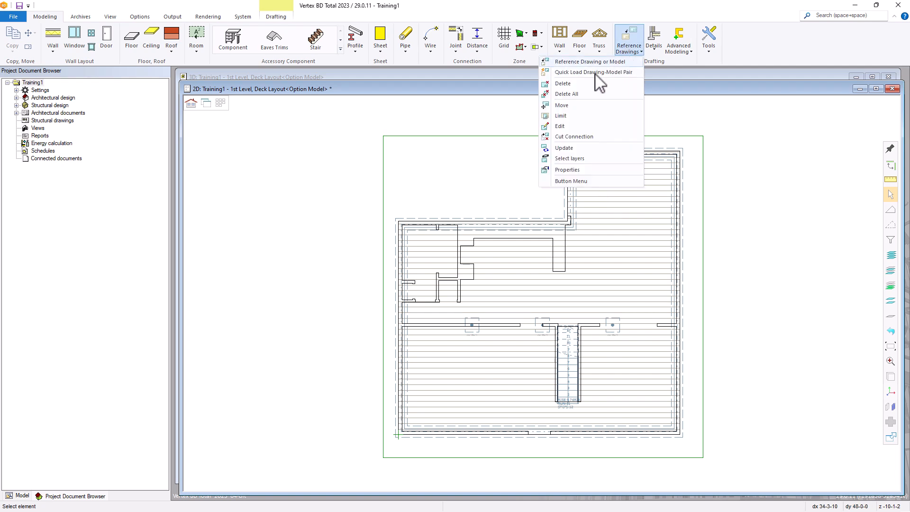
pyautogui.click(567, 169)
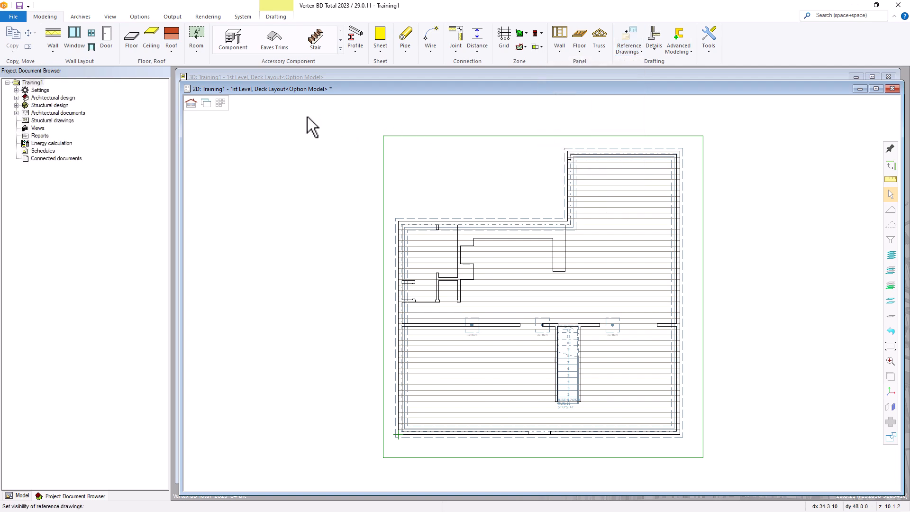
pyautogui.click(180, 112)
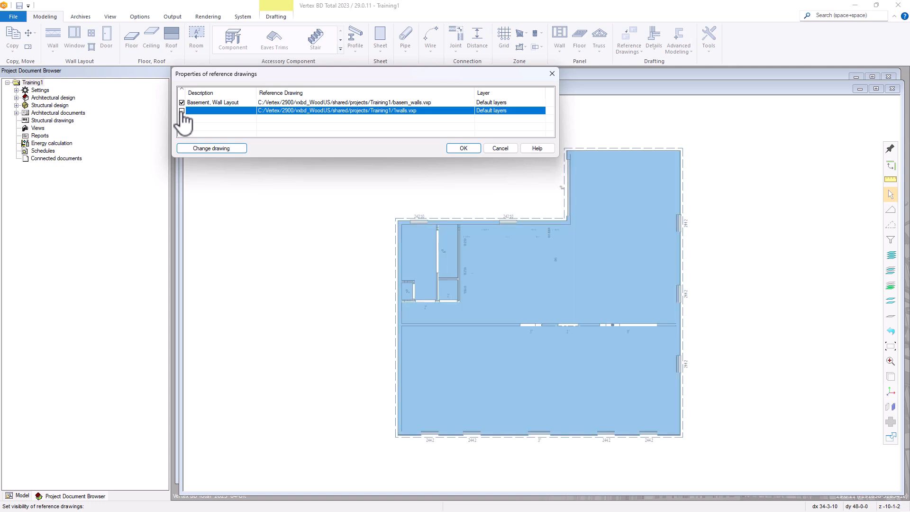
pyautogui.click(472, 149)
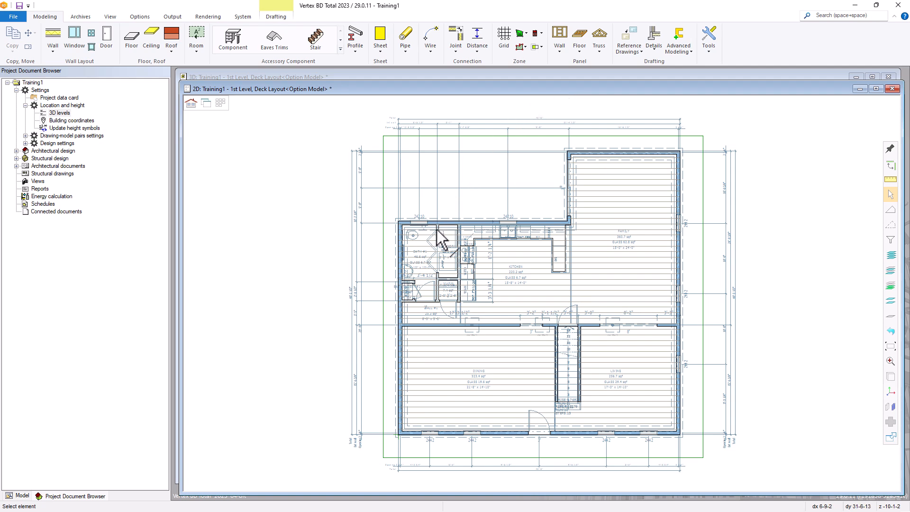
# Step: Open the framing tools for the first-level floor structure and examine the frame's track and stud settings
pyautogui.click(427, 243)
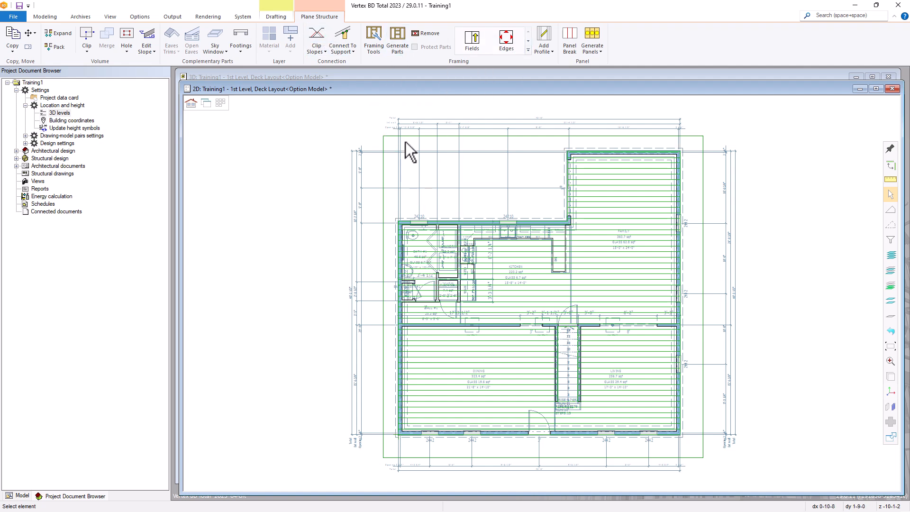
pyautogui.rightClick(425, 186)
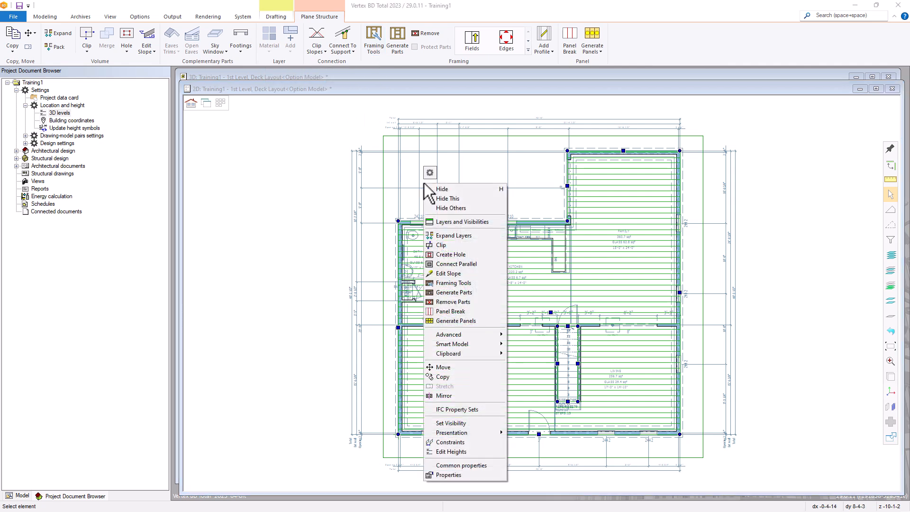
pyautogui.click(447, 284)
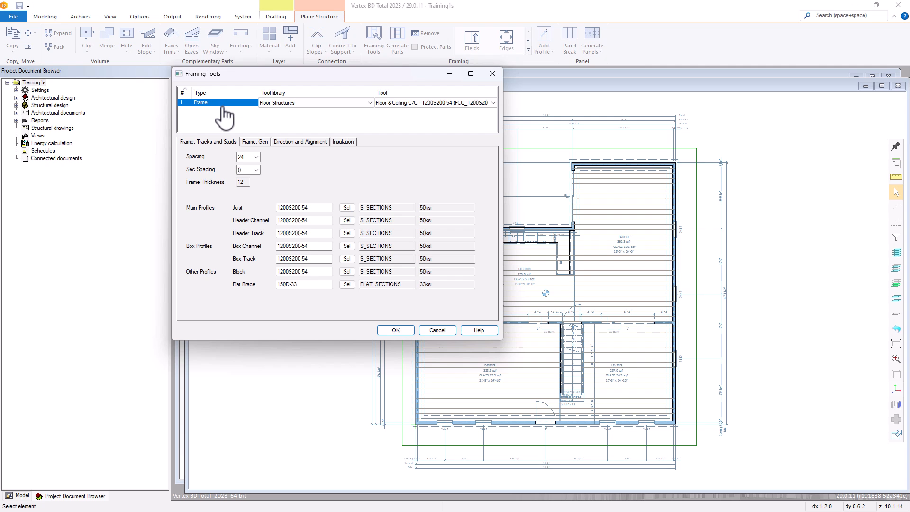
pyautogui.click(310, 104)
pyautogui.click(270, 194)
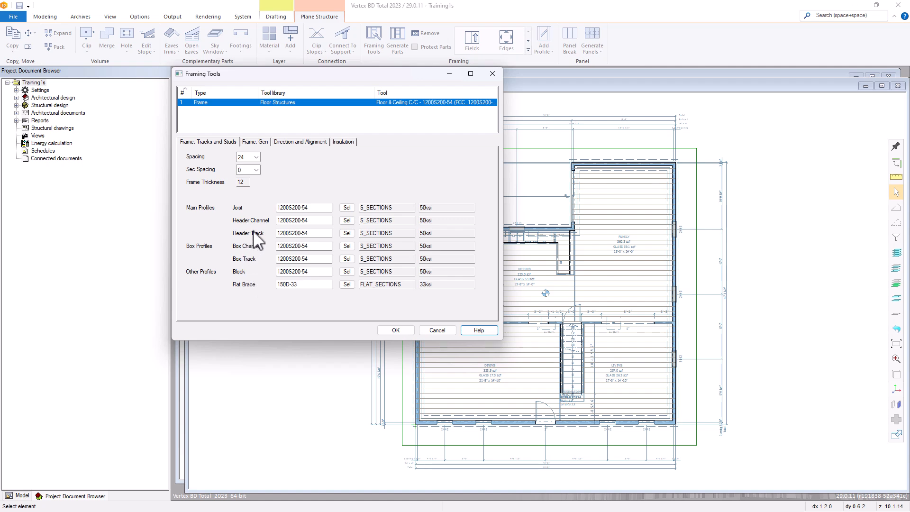
# Step: Examine the library, code and grade options of the frame's joist profile, leaving the piece properties without changes
pyautogui.click(347, 208)
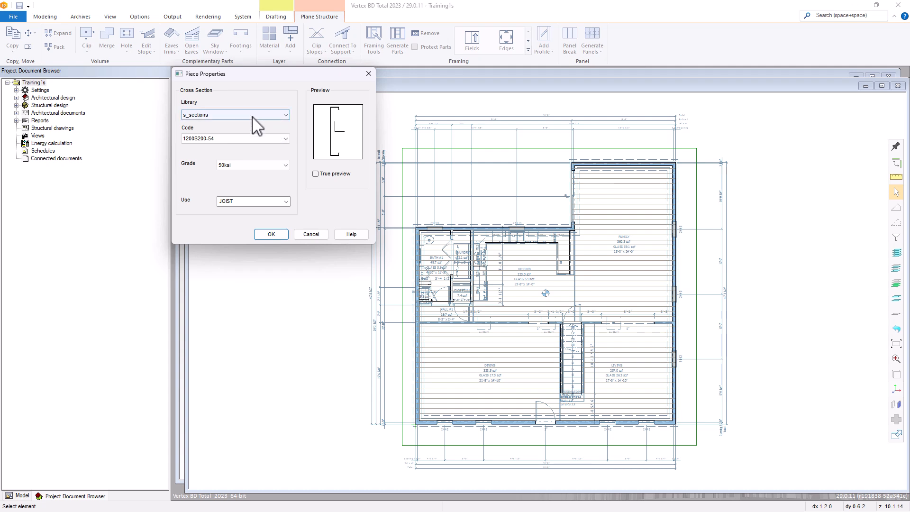
pyautogui.click(280, 114)
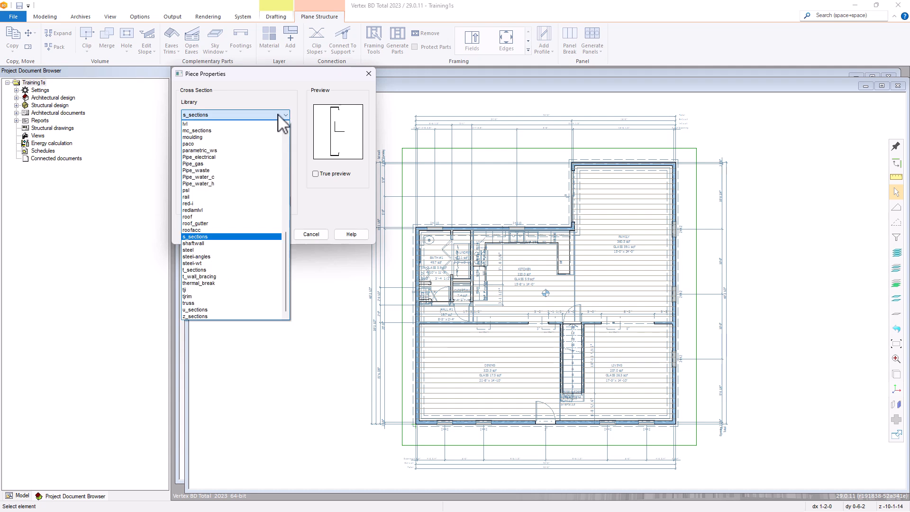
pyautogui.click(279, 114)
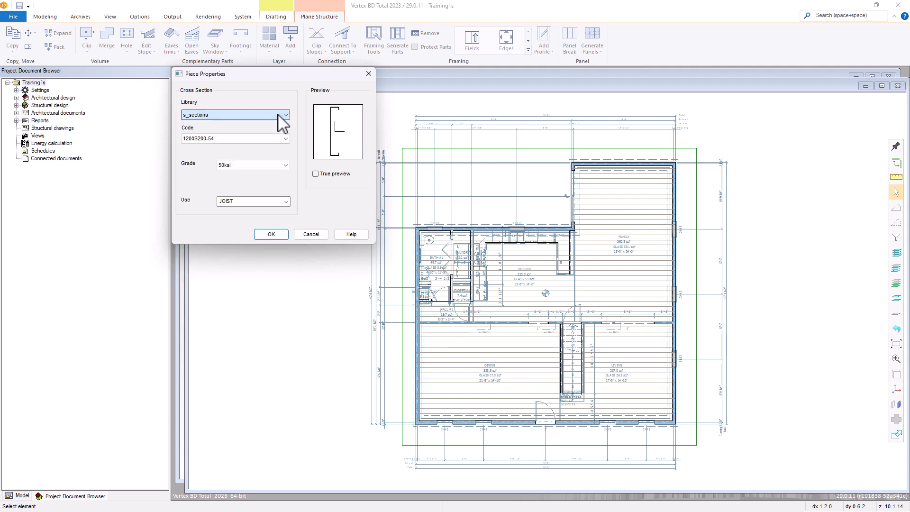
pyautogui.click(280, 139)
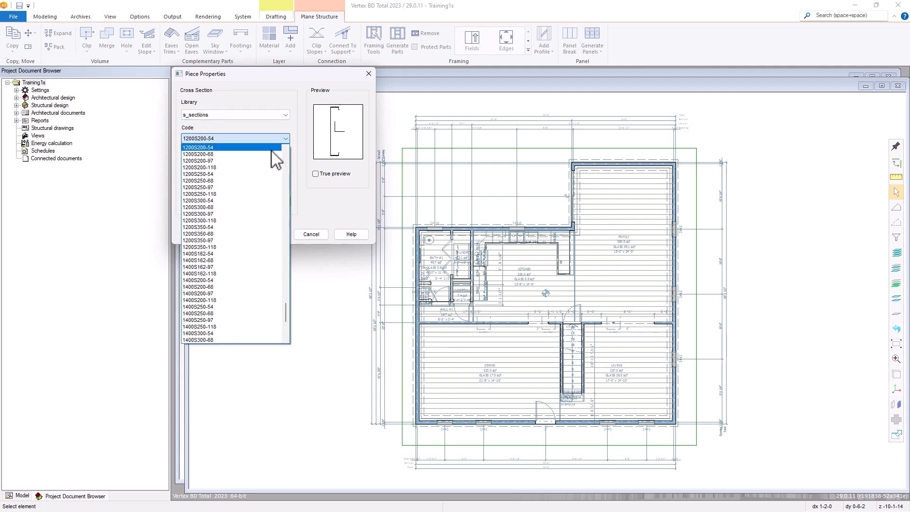
pyautogui.click(275, 139)
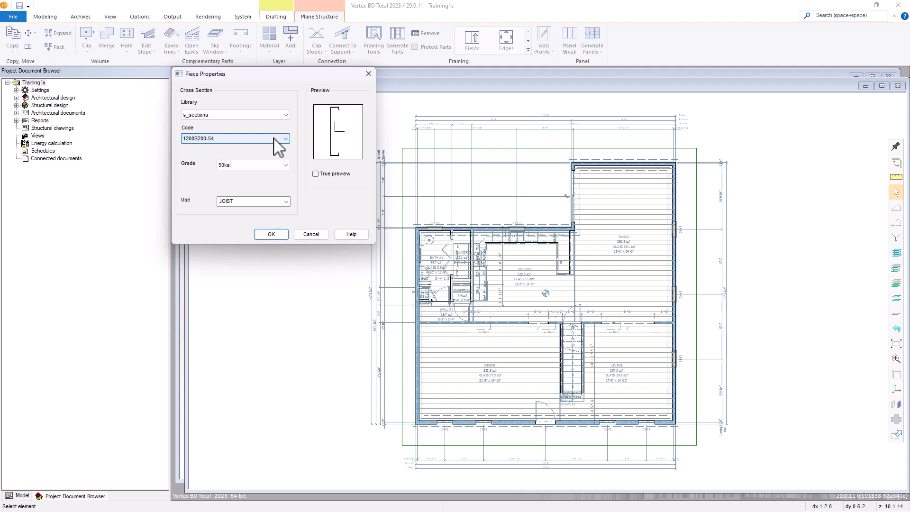
pyautogui.click(272, 165)
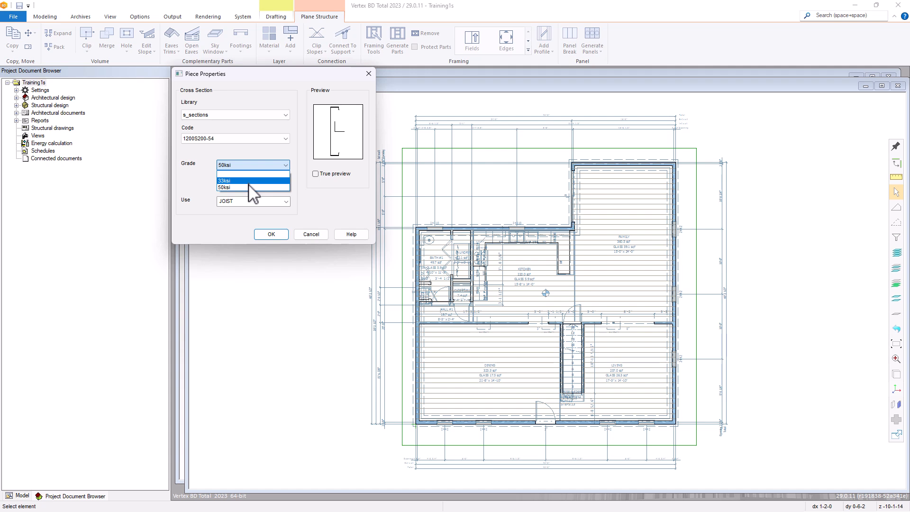
pyautogui.click(269, 153)
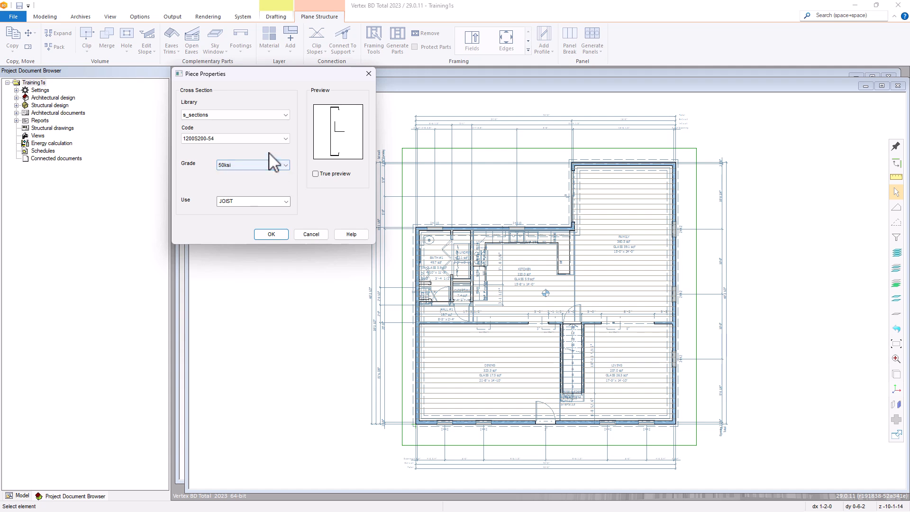
pyautogui.click(311, 234)
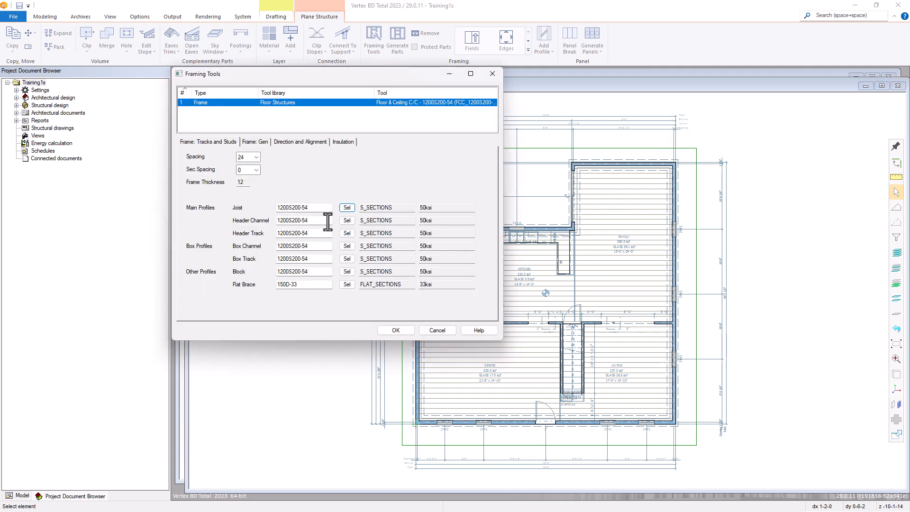
# Step: Examine the available joist detail and floor blocking detail selections for the frame
pyautogui.click(260, 143)
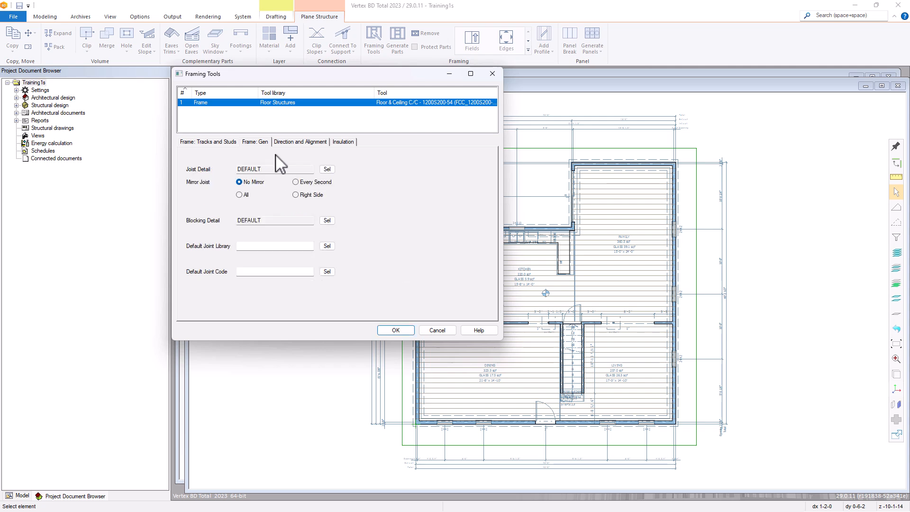
pyautogui.click(331, 172)
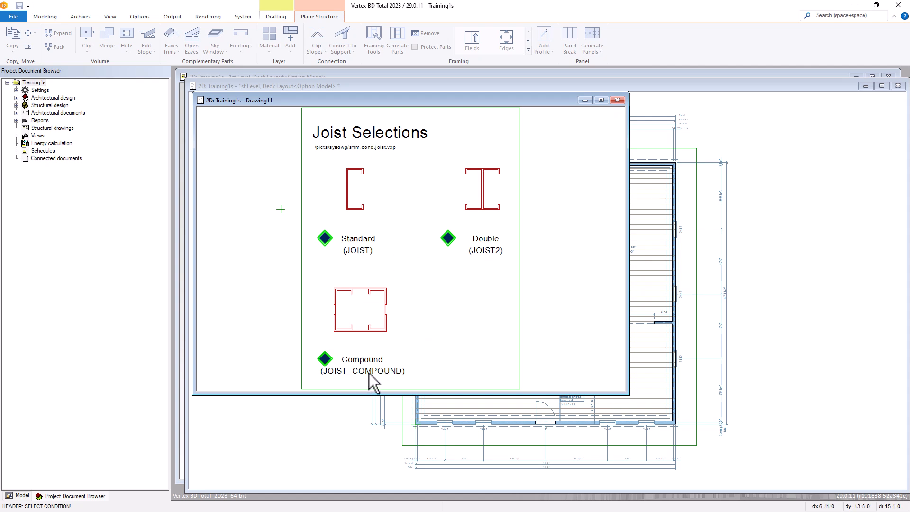
pyautogui.click(617, 100)
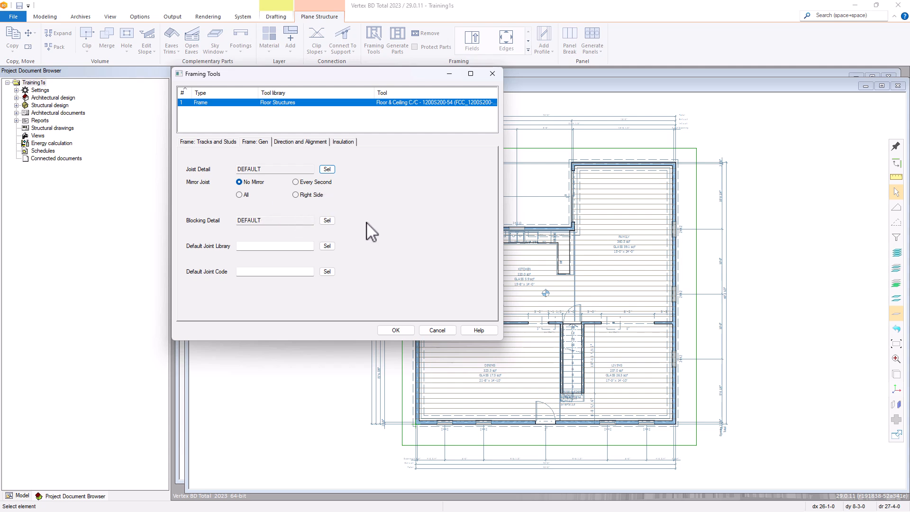
pyautogui.click(327, 221)
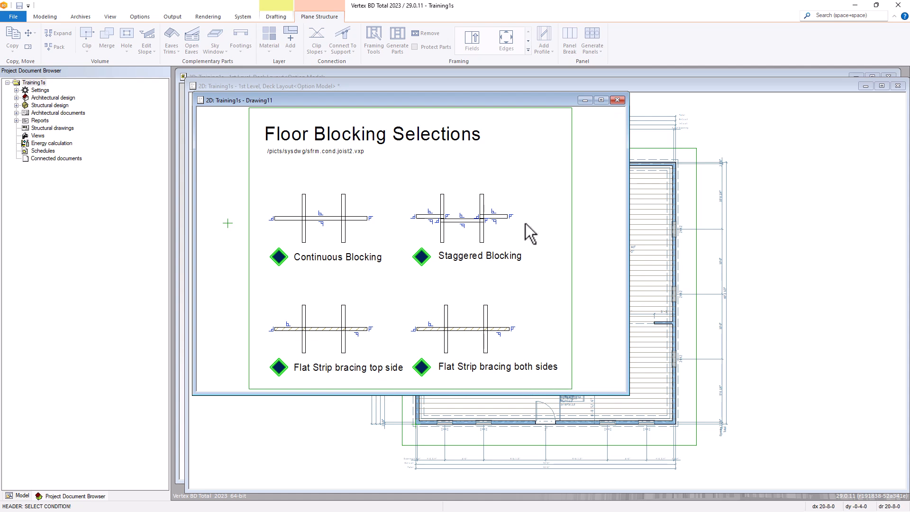
pyautogui.click(619, 100)
# Step: Examine the frame's direction, alignment and insulation settings, and leave the framing tools without saving changes
pyautogui.click(300, 142)
pyautogui.click(343, 142)
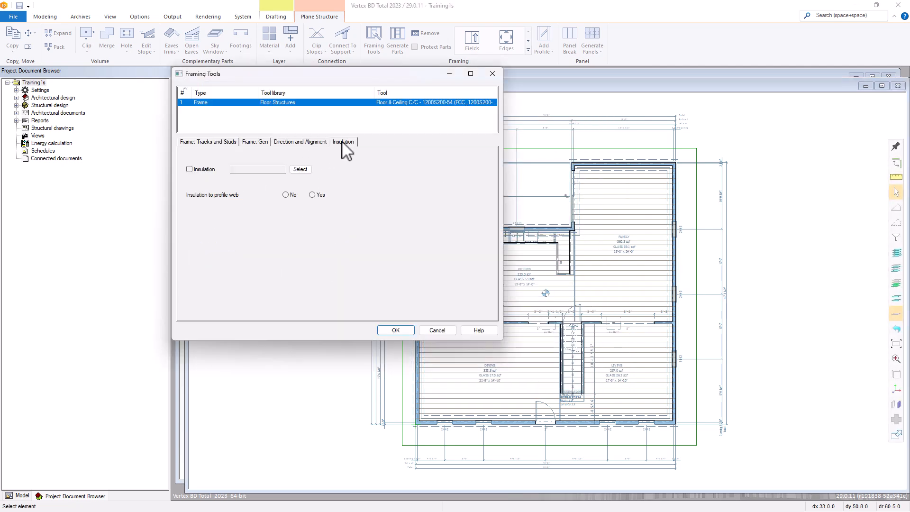
pyautogui.click(320, 143)
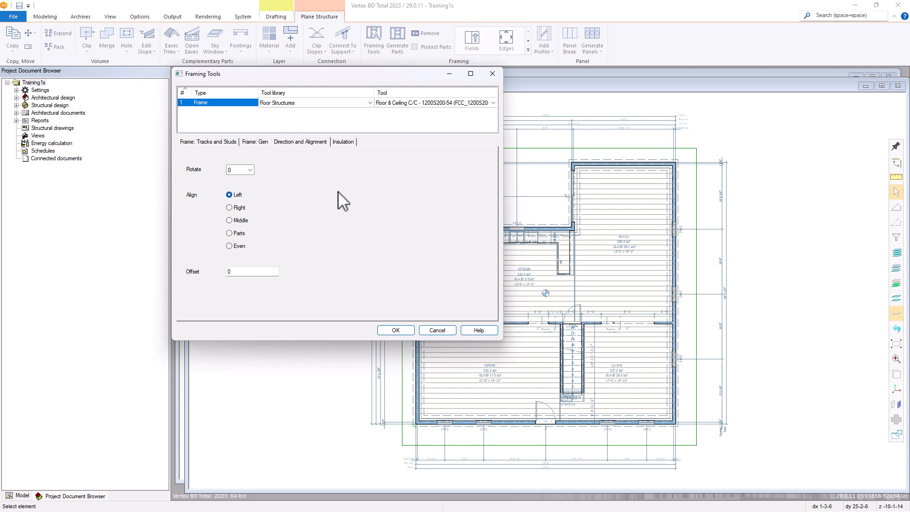
pyautogui.click(444, 330)
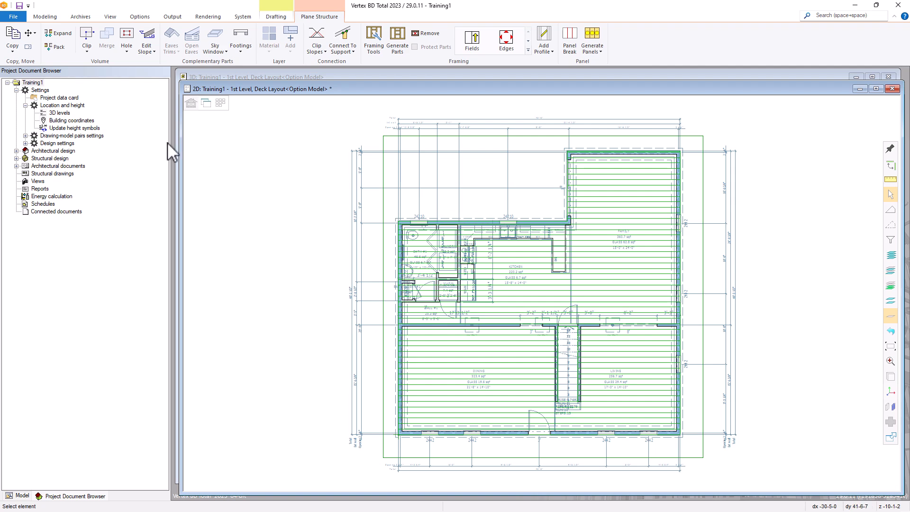
# Step: Examine the floor and ceiling types and heights in the project's 3D levels settings, and close them without changes
pyautogui.click(60, 114)
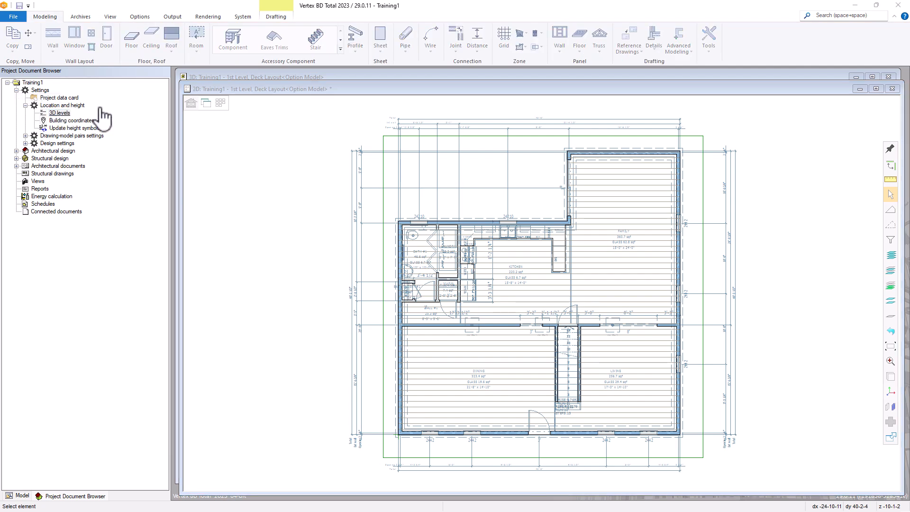
pyautogui.doubleClick(60, 116)
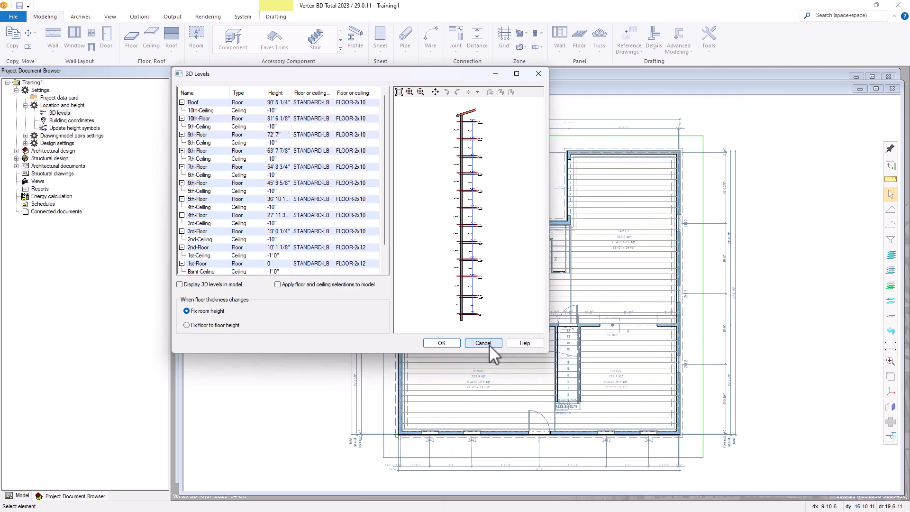
pyautogui.click(489, 347)
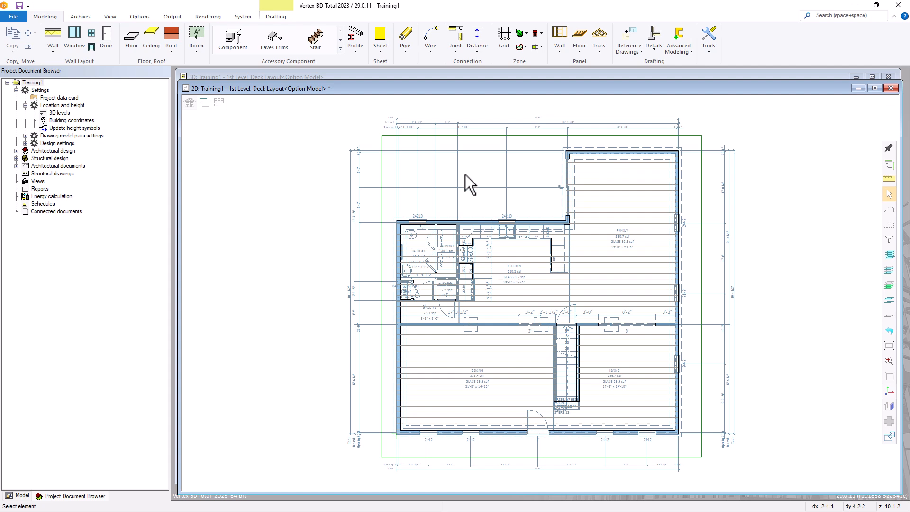
# Step: Expand the first-level floor structure, generate its framing parts, and inspect the framed deck in 3D
pyautogui.click(429, 244)
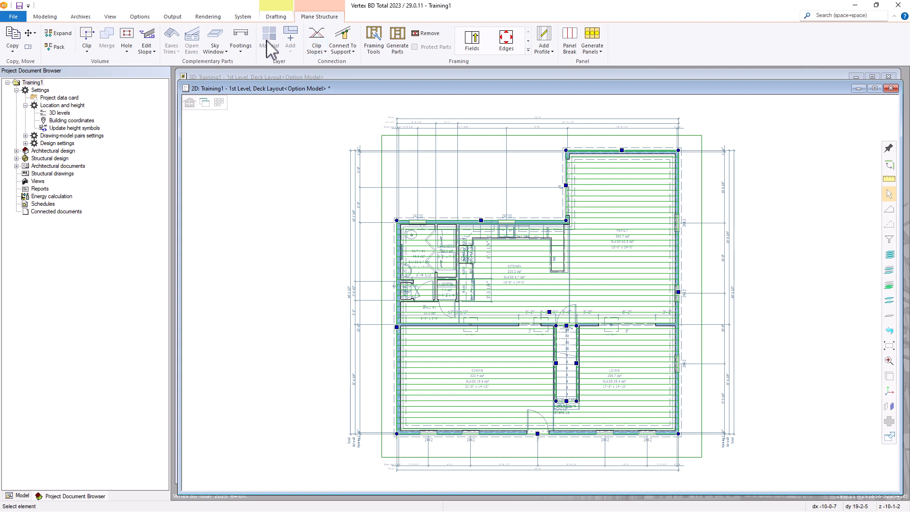
pyautogui.click(60, 34)
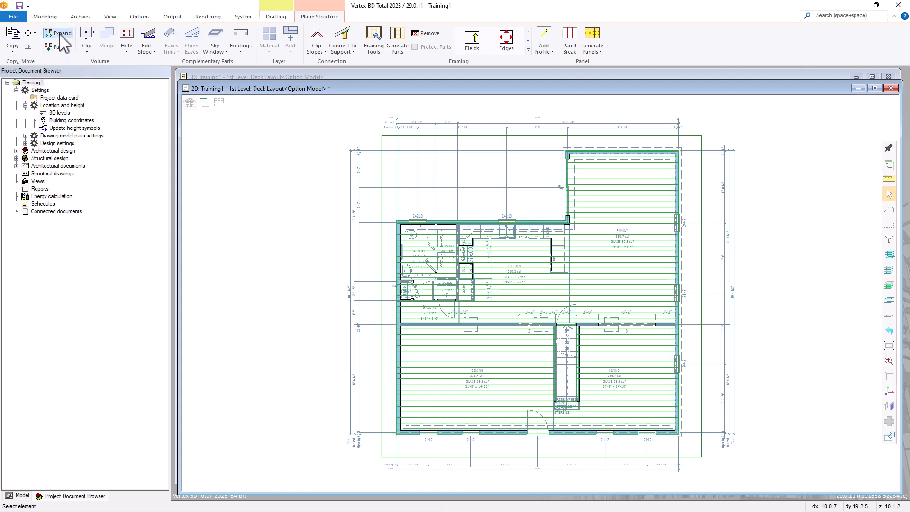
pyautogui.click(494, 180)
pyautogui.click(397, 40)
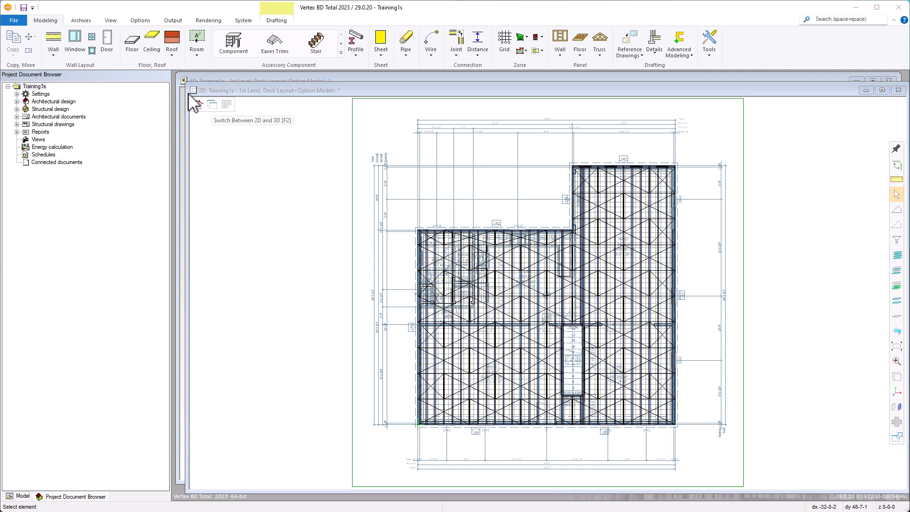
pyautogui.click(212, 104)
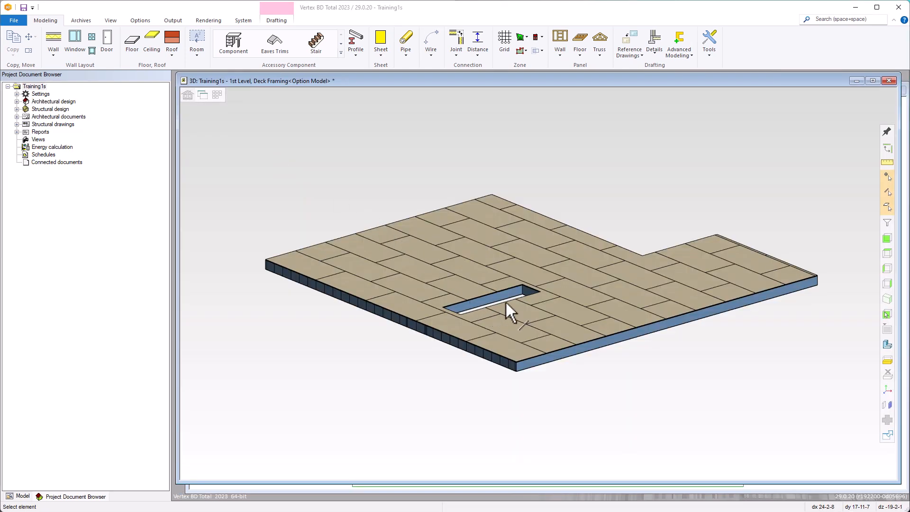
pyautogui.moveTo(511, 303); pyautogui.dragTo(465, 275, button='middle')
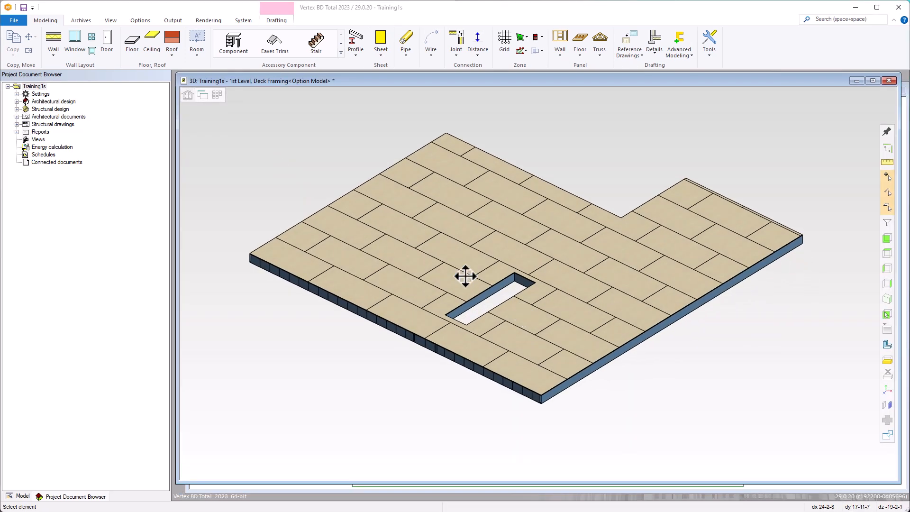
# Step: Remove the floor's framing in the 2D deck layout and regenerate its parts with the floor structure packed
pyautogui.click(202, 95)
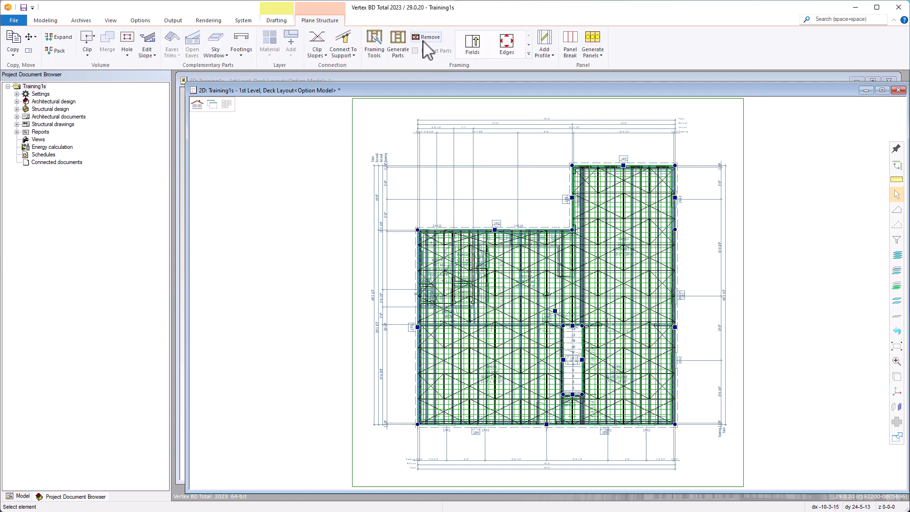
pyautogui.click(425, 37)
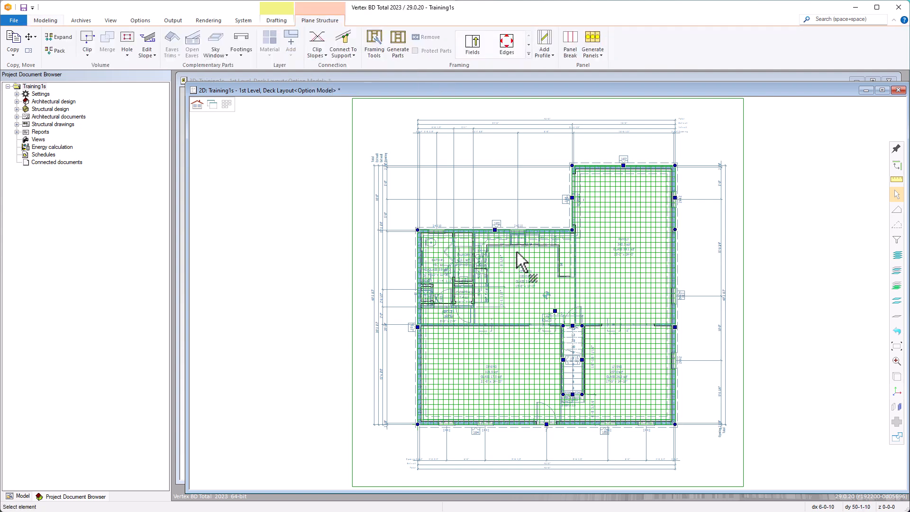
pyautogui.click(59, 50)
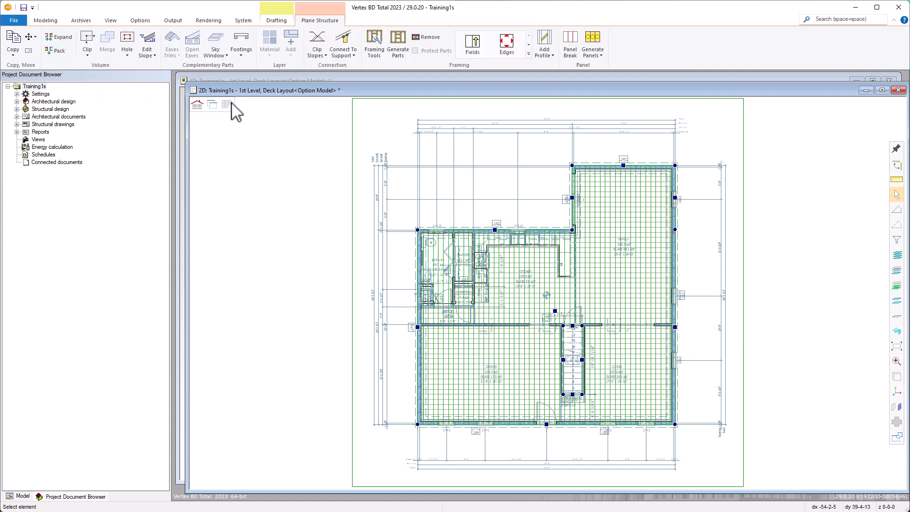
pyautogui.click(398, 44)
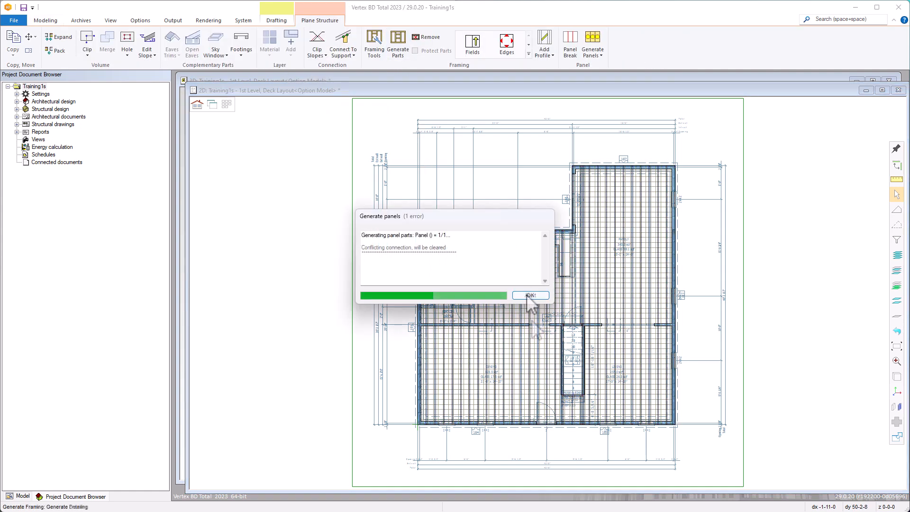
pyautogui.click(530, 296)
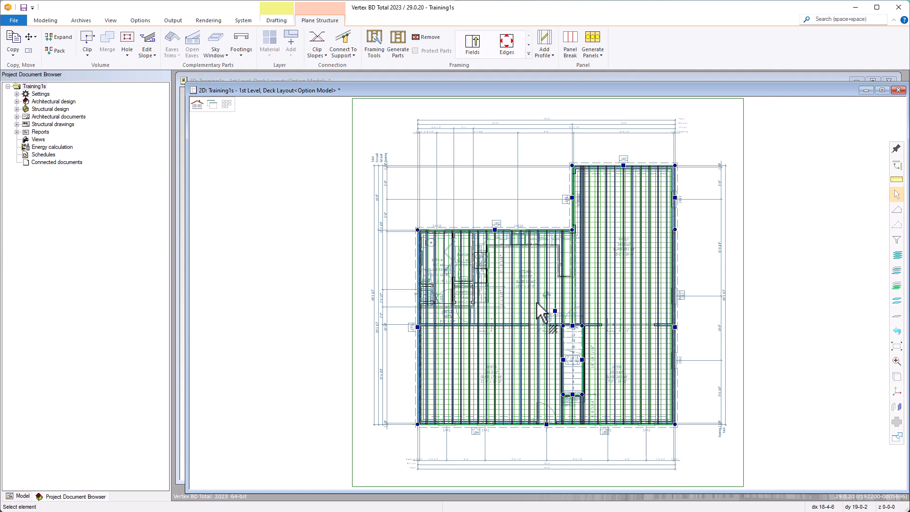
pyautogui.click(555, 224)
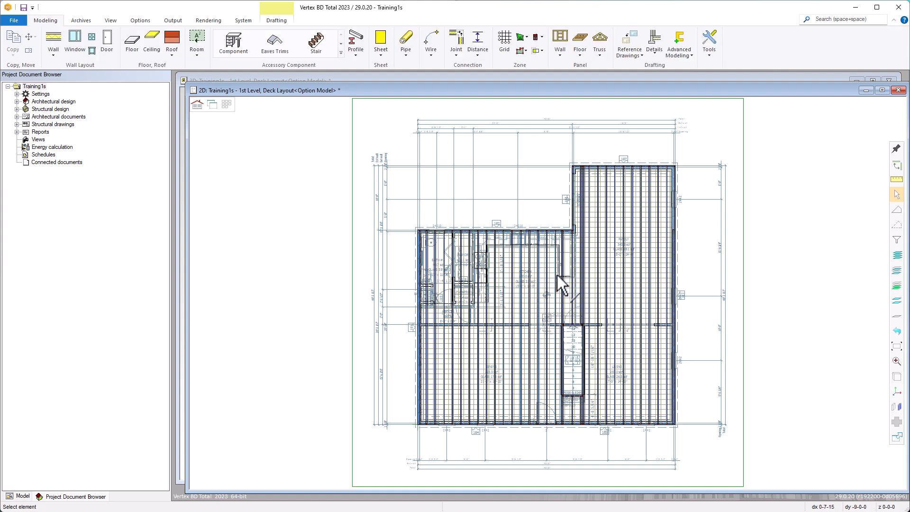
# Step: Examine the packed floor's joist framing in the 3D model, including the area around the stair opening
pyautogui.click(183, 127)
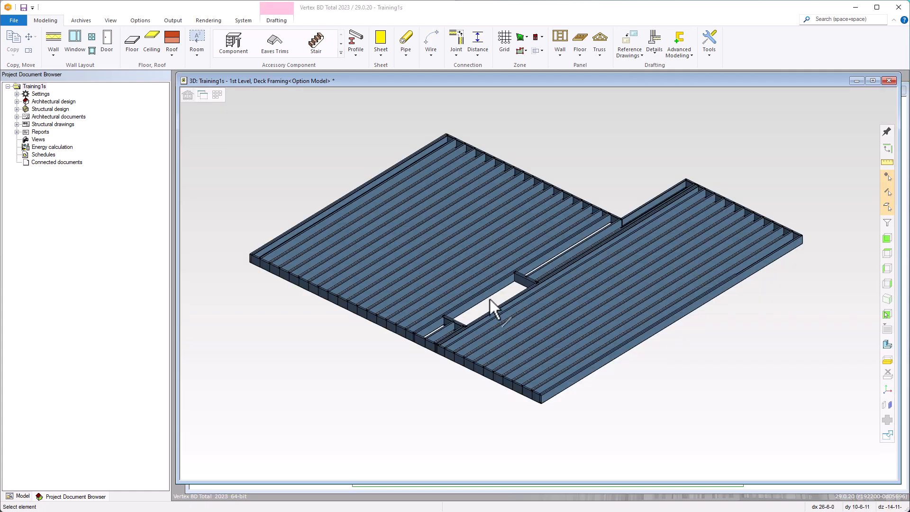
pyautogui.scroll(2, 521, 308)
pyautogui.scroll(-2, 531, 294)
pyautogui.scroll(2, 537, 239)
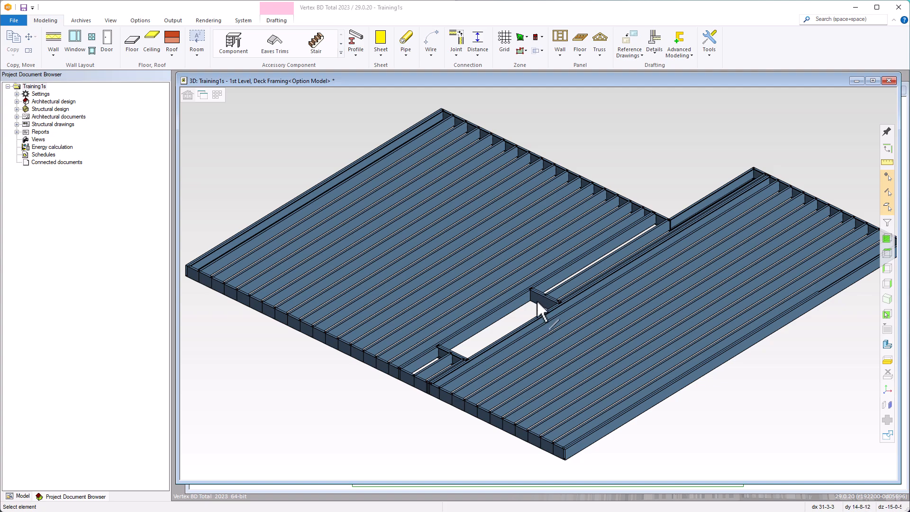
pyautogui.moveTo(537, 319)
pyautogui.mouseDown(button='middle')
pyautogui.moveTo(508, 300)
pyautogui.moveTo(521, 312)
pyautogui.moveTo(571, 311)
pyautogui.moveTo(532, 309)
pyautogui.mouseUp(button='middle')
# Step: Remove the packed floor's framing in the 2D deck layout and regenerate its parts with the floor structure expanded
pyautogui.hotkey('ctrl', 'Tab')
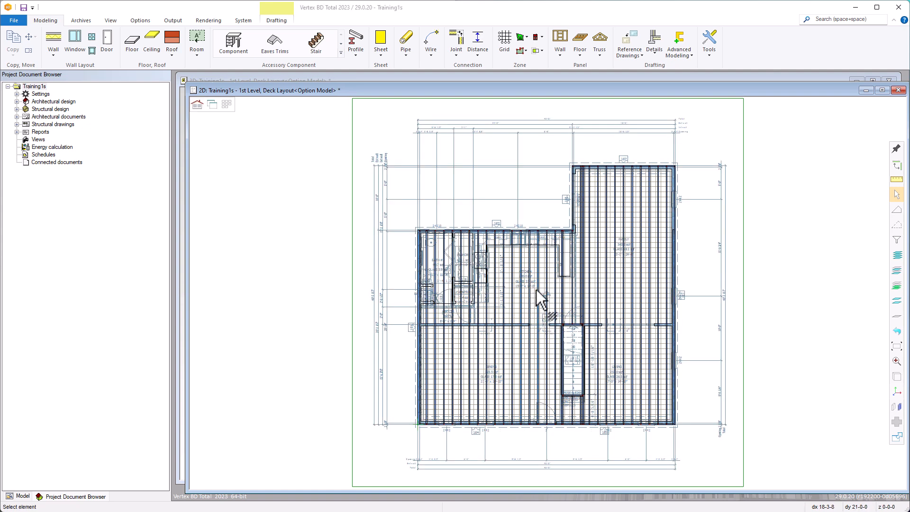
pyautogui.click(537, 289)
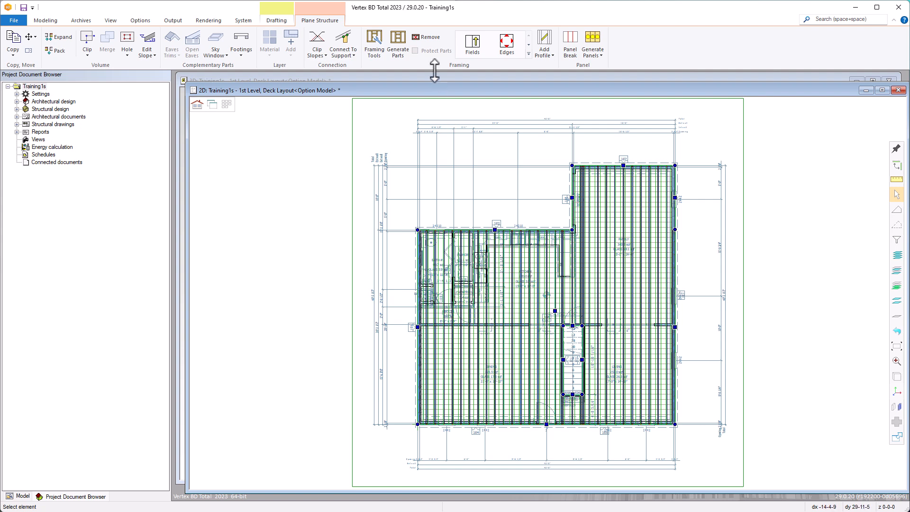
pyautogui.click(426, 38)
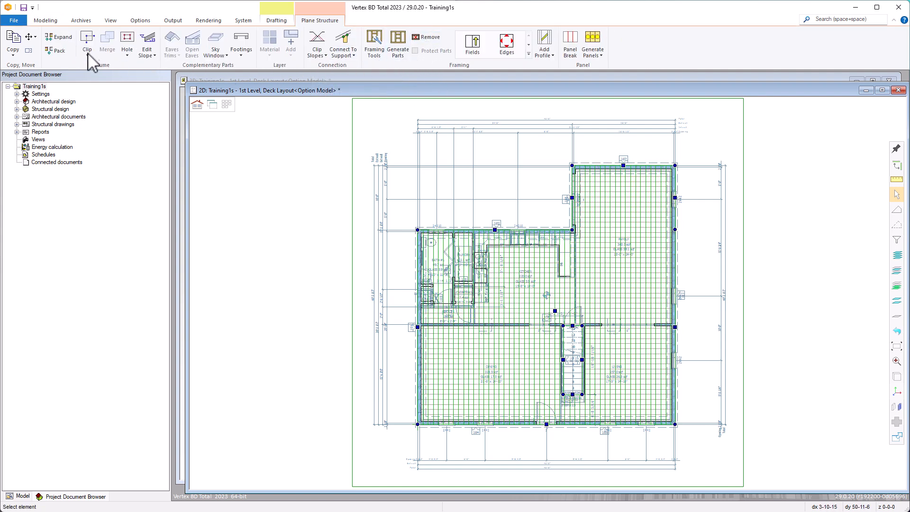
pyautogui.click(59, 40)
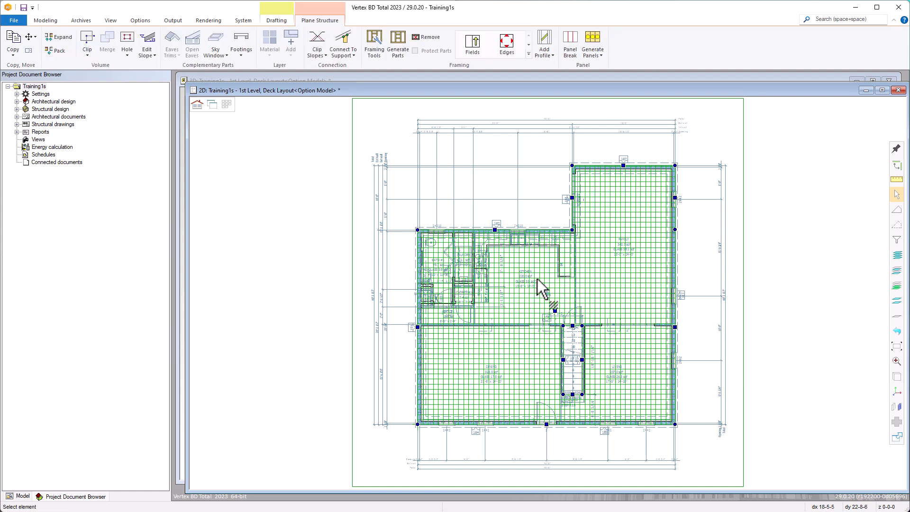
pyautogui.click(390, 41)
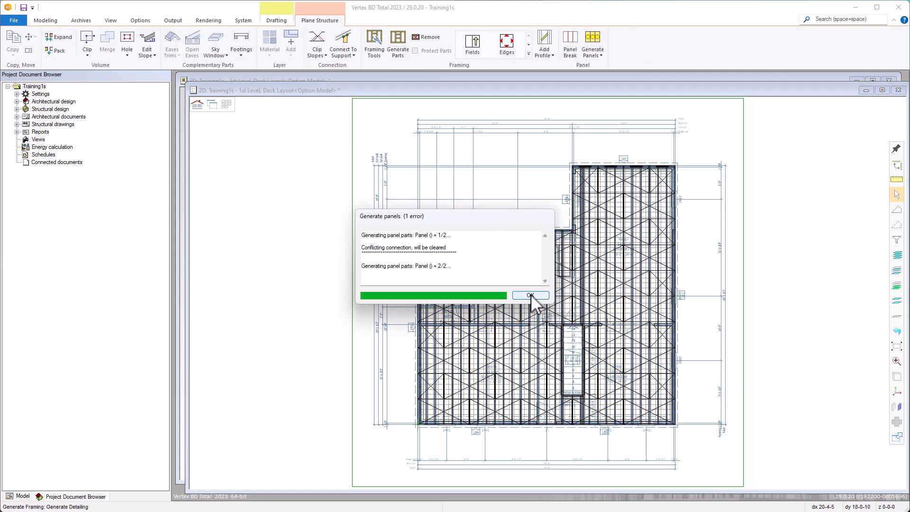
pyautogui.click(531, 295)
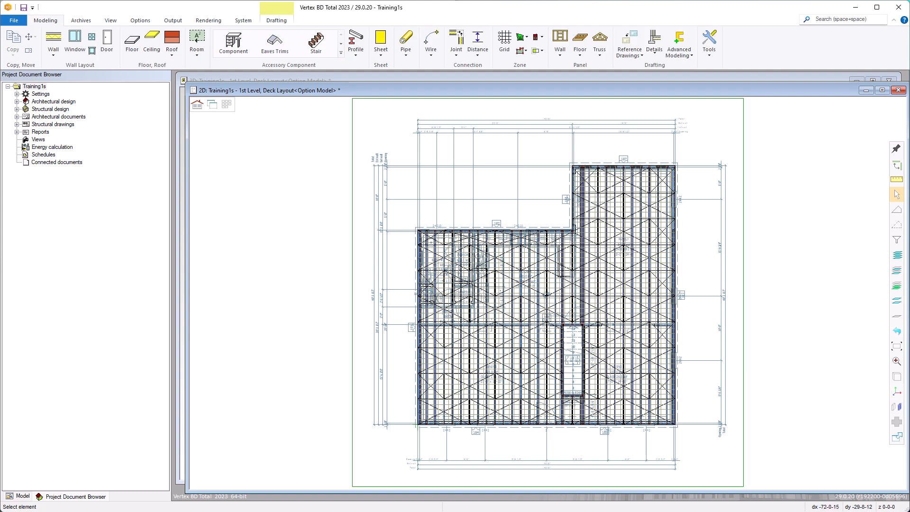
# Step: Hide all the plywood floor sheets in the 2D deck layout, and restore the hidden sheets
pyautogui.click(534, 264)
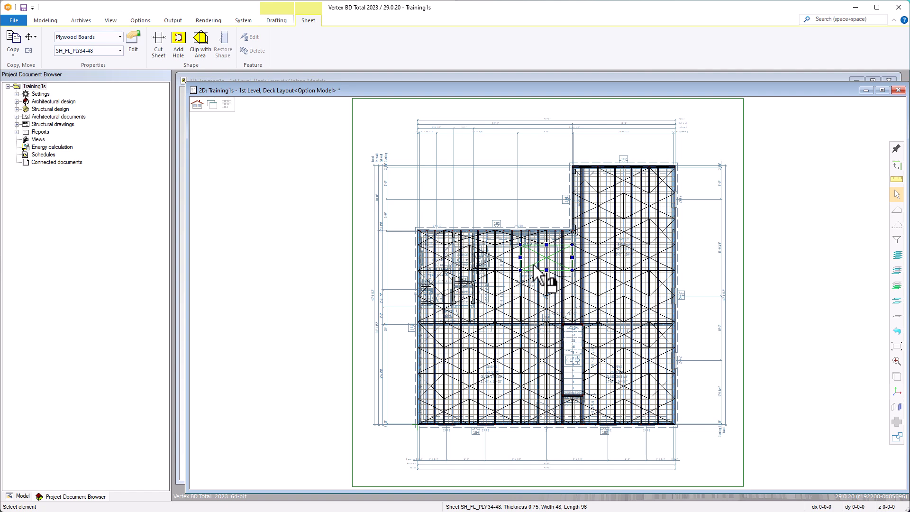
pyautogui.hotkey('ctrl', 'a')
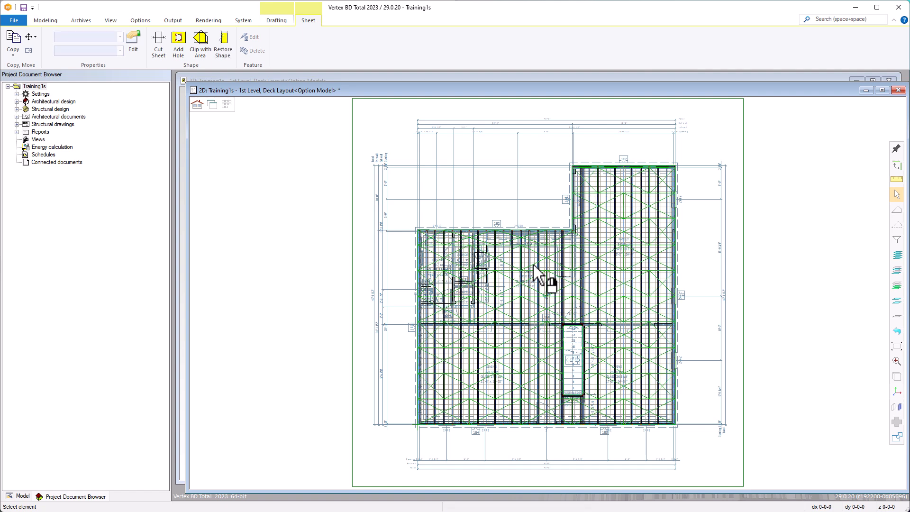
pyautogui.press('Delete')
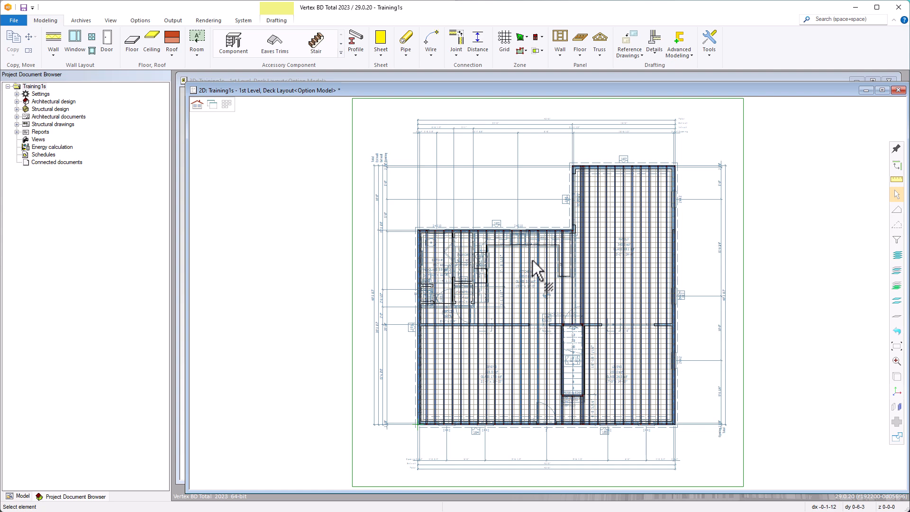
pyautogui.press('Escape')
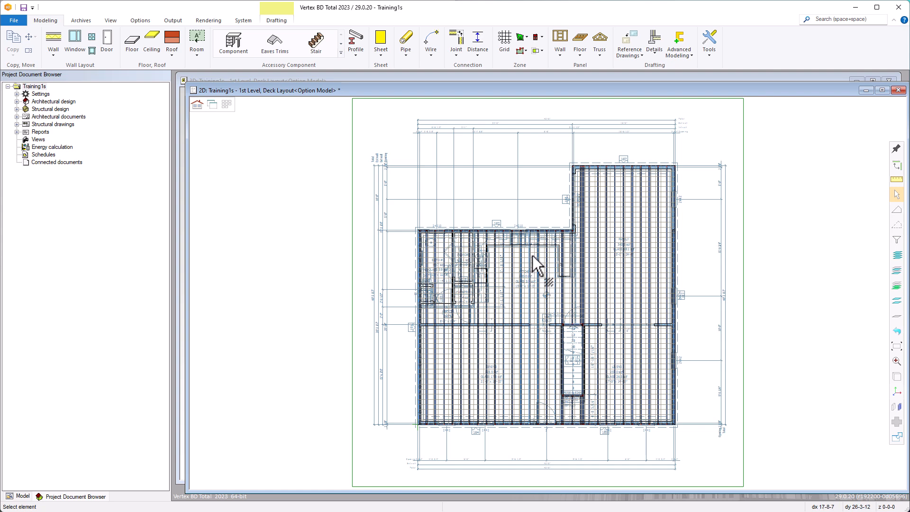
pyautogui.rightClick(532, 219)
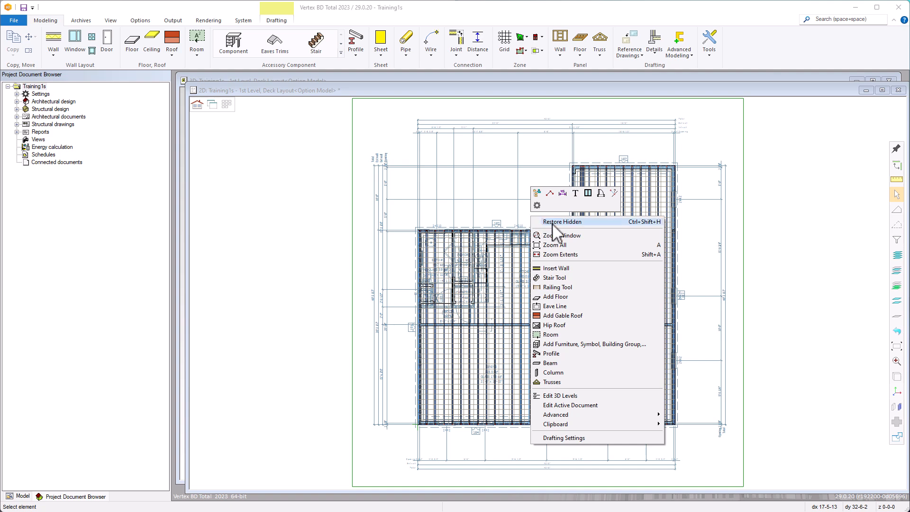
pyautogui.click(553, 223)
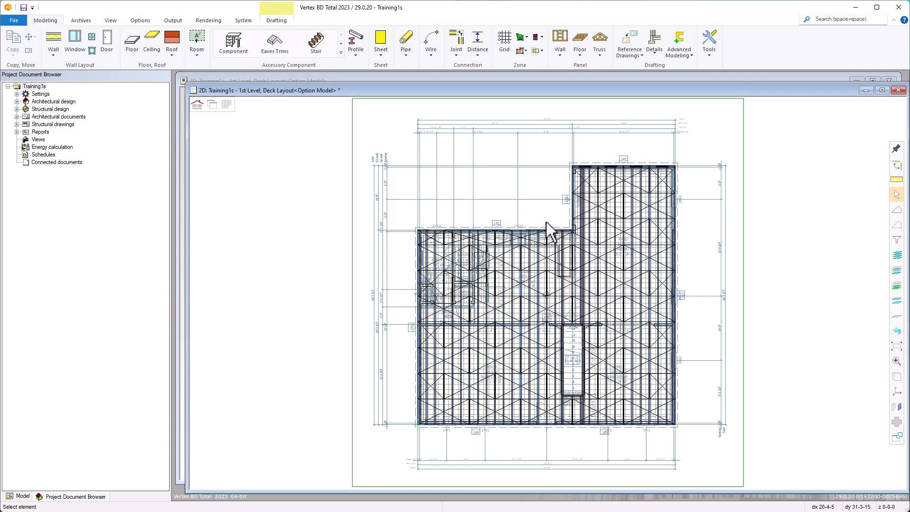
# Step: Hide all the plywood floor sheets in the 3D deck framing model, and restore the hidden sheets
pyautogui.click(200, 109)
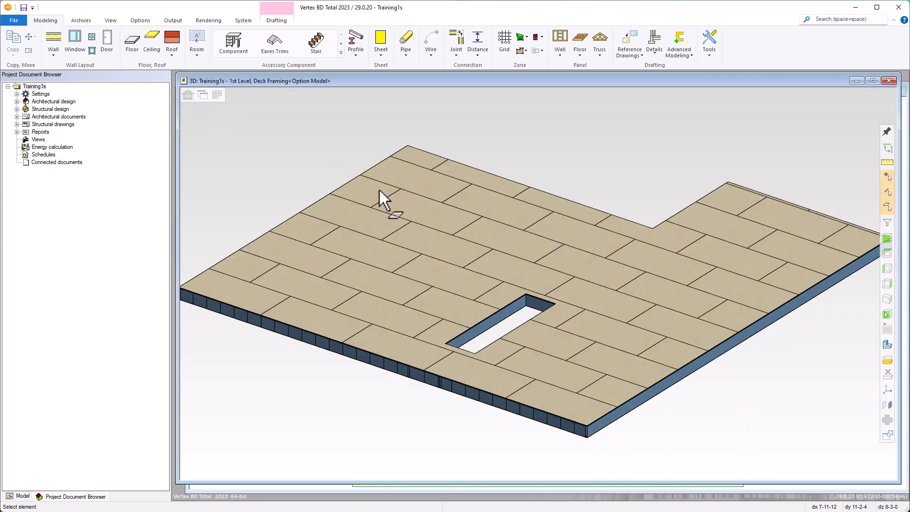
pyautogui.click(578, 295)
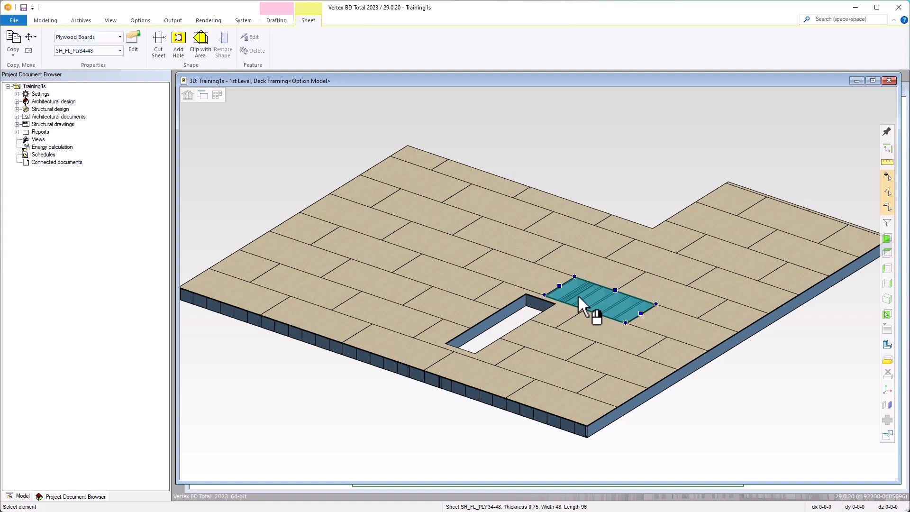
pyautogui.hotkey('ctrl', 'a')
pyautogui.press('Delete')
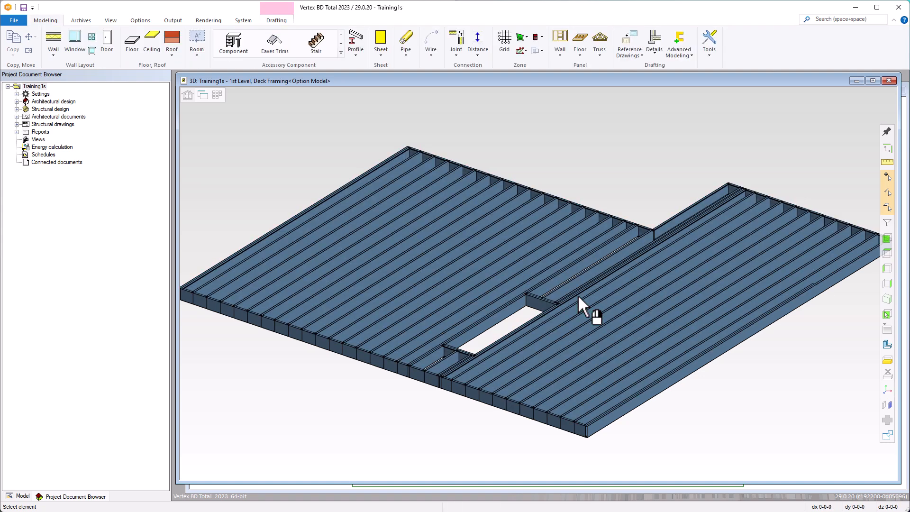
pyautogui.rightClick(579, 179)
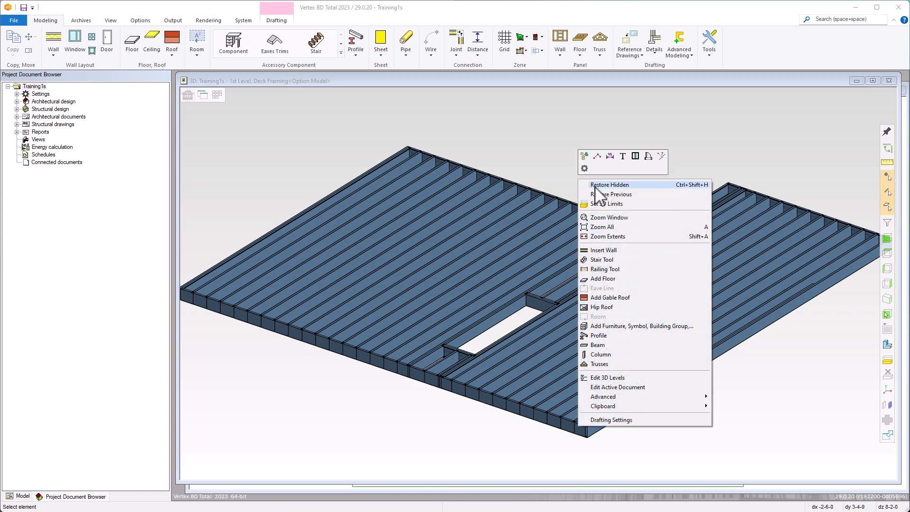
pyautogui.click(595, 185)
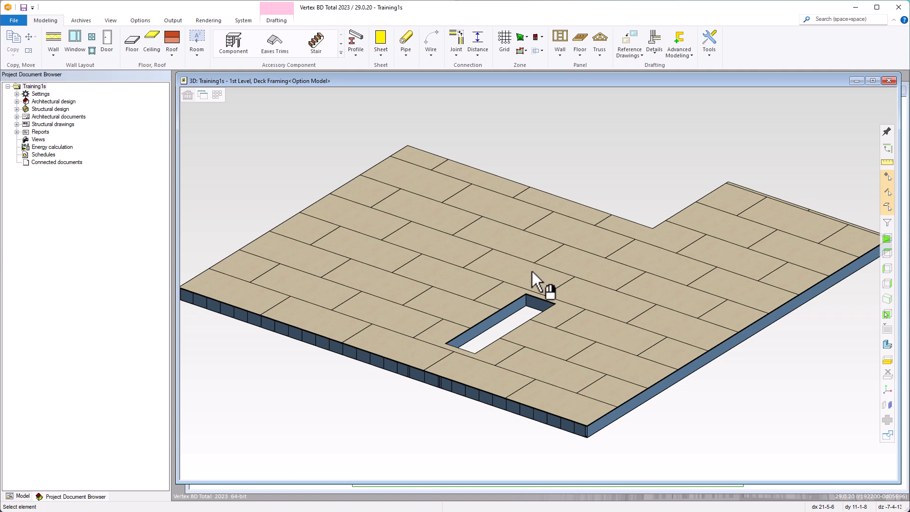
# Step: Hide the SH_FL_PLY34 sheathing of 1st-floor structure FLR_1200S200-54C through the model tree, and restore it
pyautogui.click(21, 498)
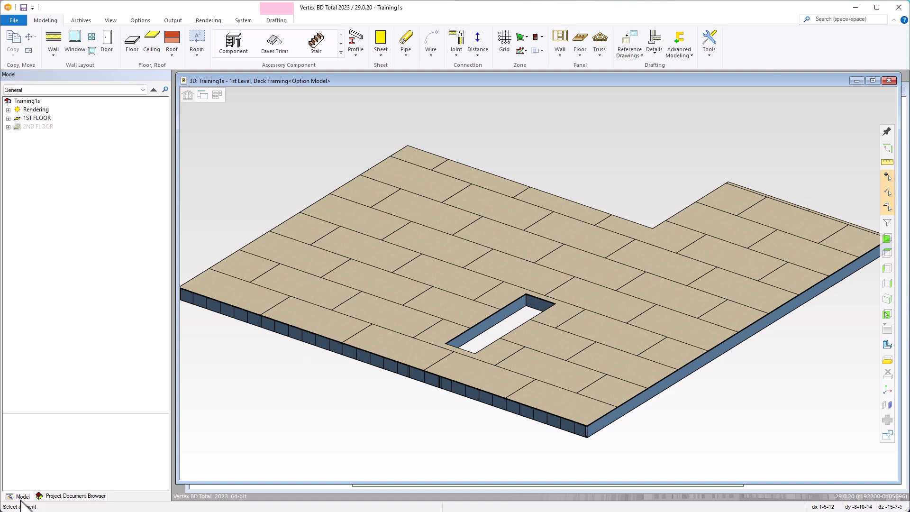
pyautogui.click(9, 119)
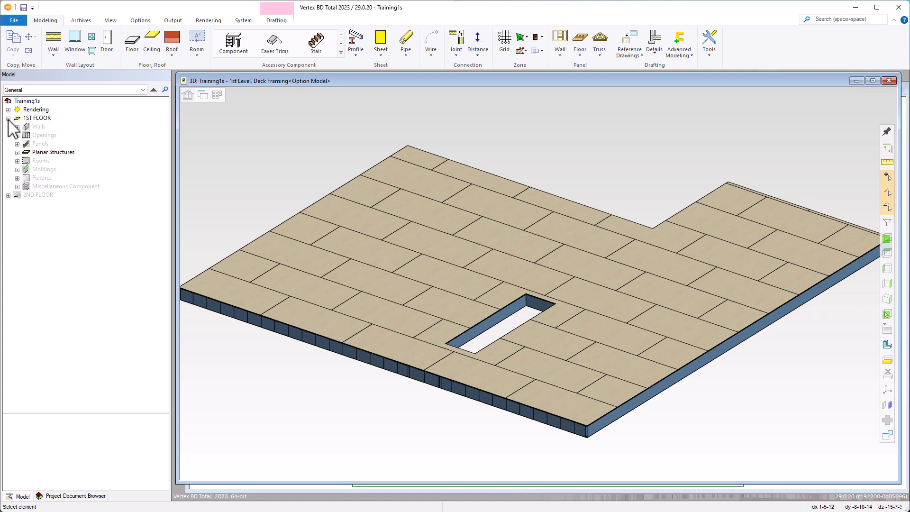
pyautogui.click(17, 152)
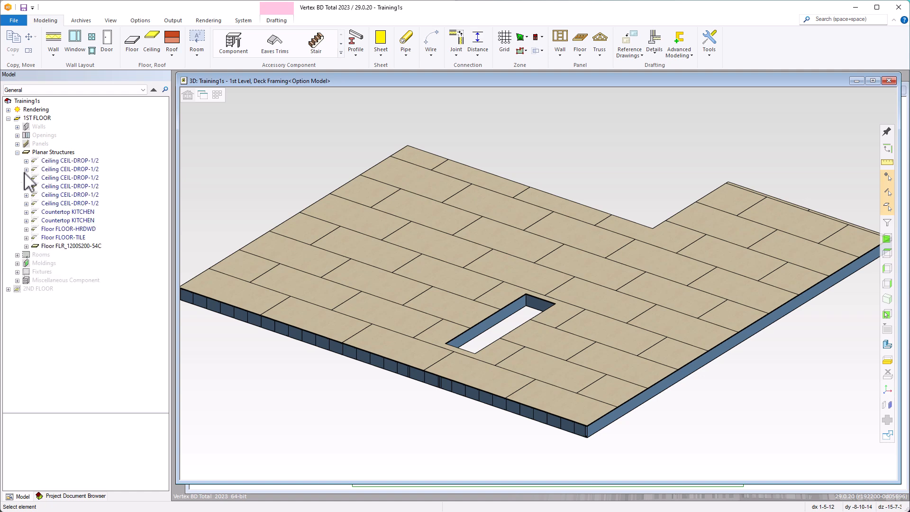
pyautogui.click(26, 246)
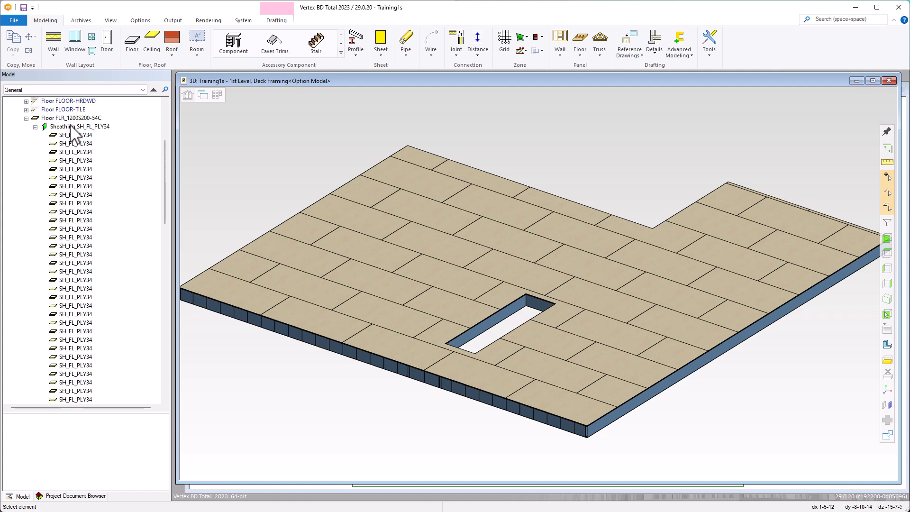
pyautogui.click(70, 128)
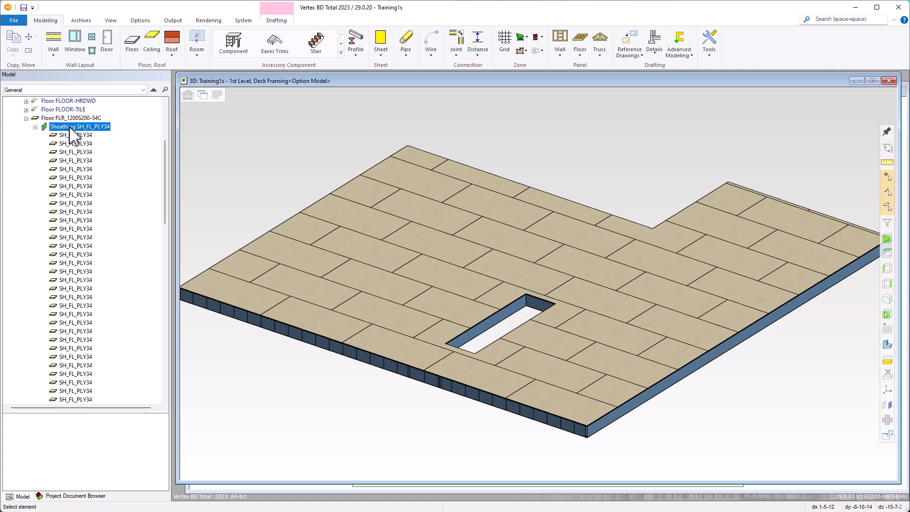
pyautogui.rightClick(69, 135)
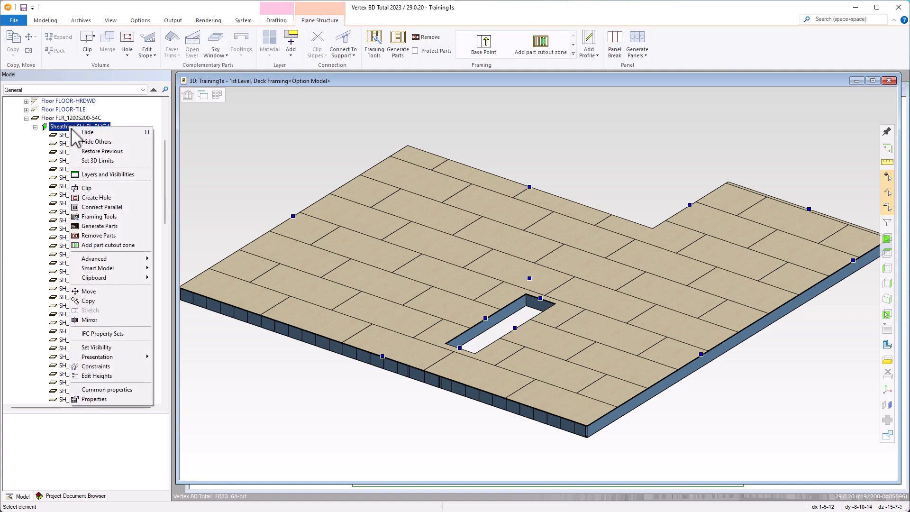
pyautogui.click(84, 133)
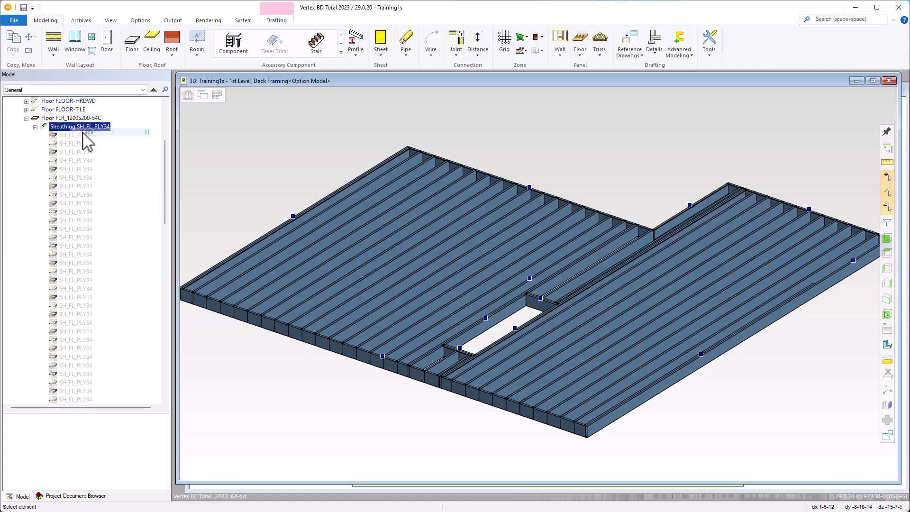
pyautogui.rightClick(101, 128)
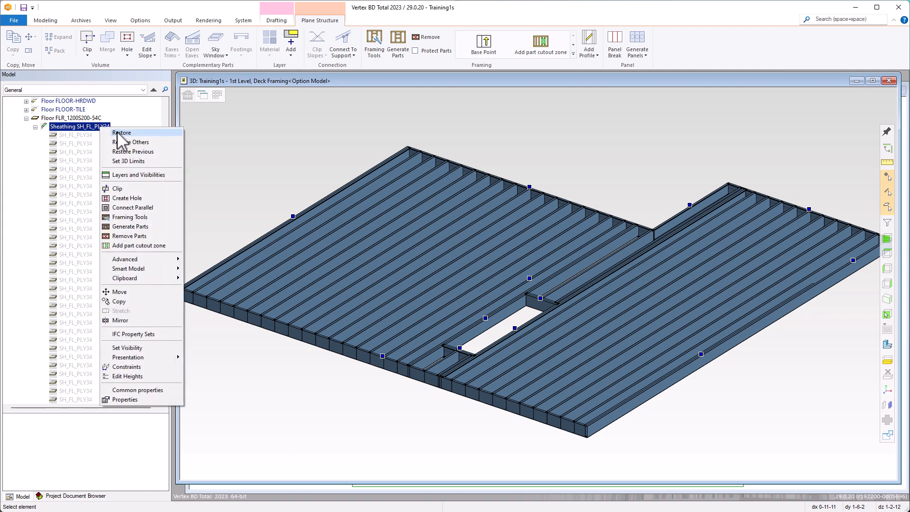
pyautogui.click(122, 134)
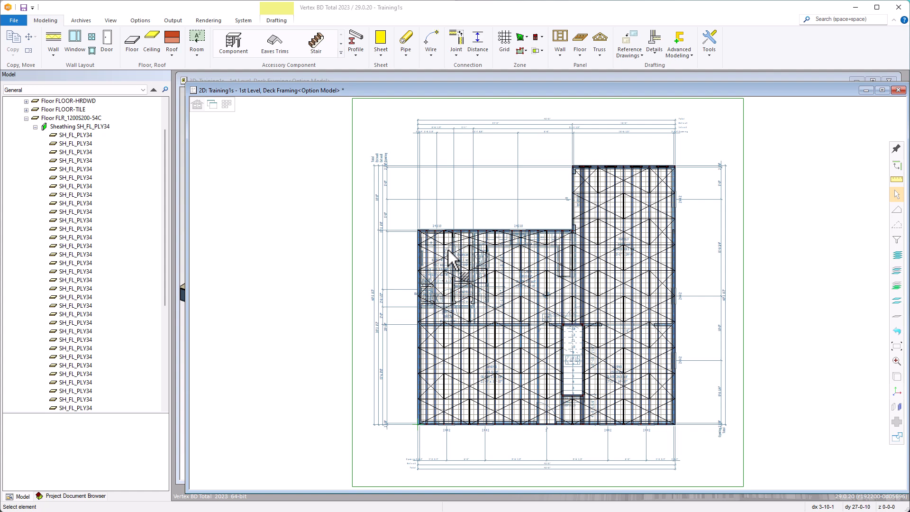
# Step: Remove the generated framing parts from the FLR_1200S200-54C floor in the 2D drawing, and clear the selection
pyautogui.click(453, 258)
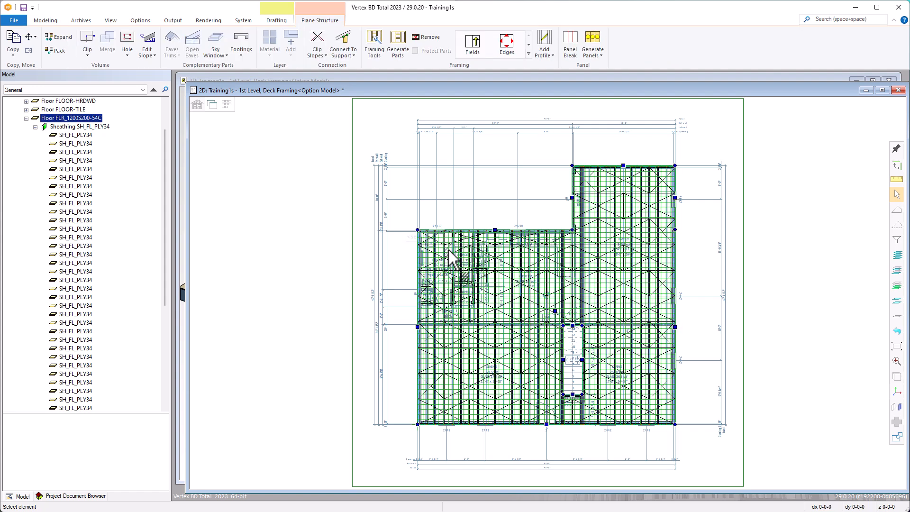
pyautogui.click(429, 38)
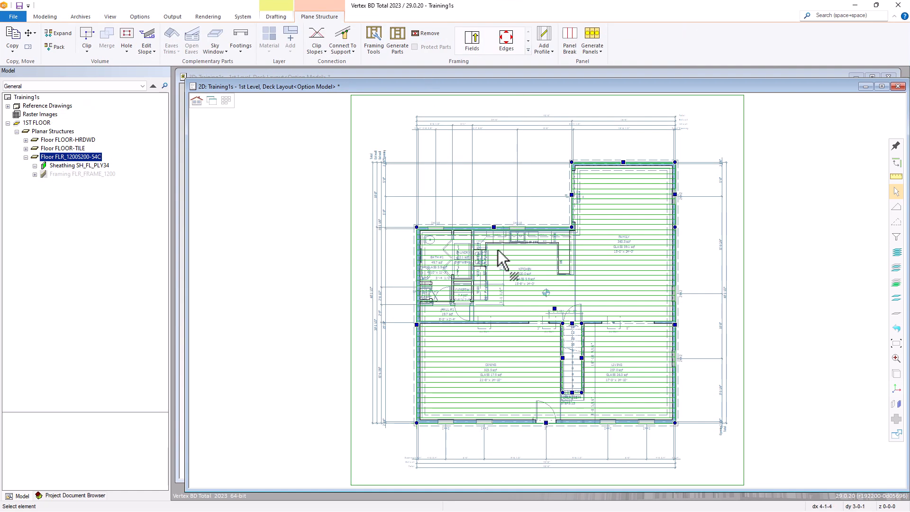
pyautogui.press('Escape')
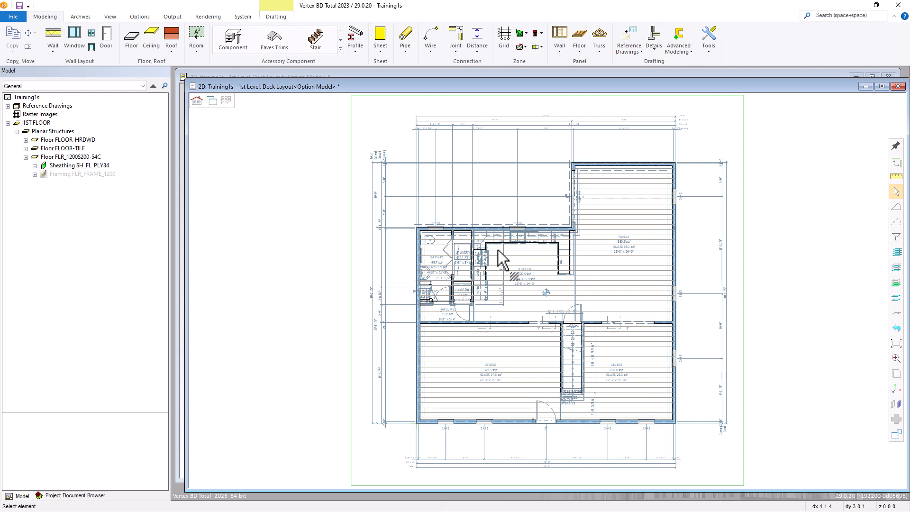
pyautogui.click(442, 244)
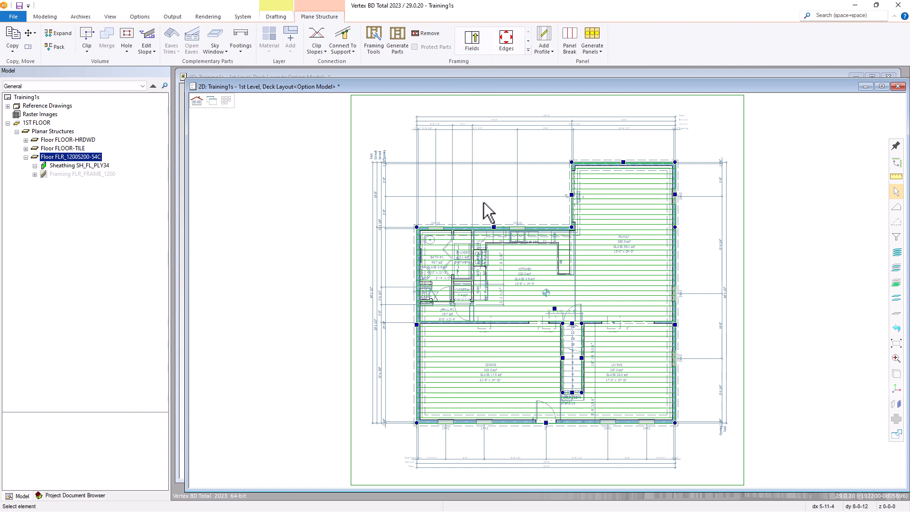
pyautogui.click(508, 248)
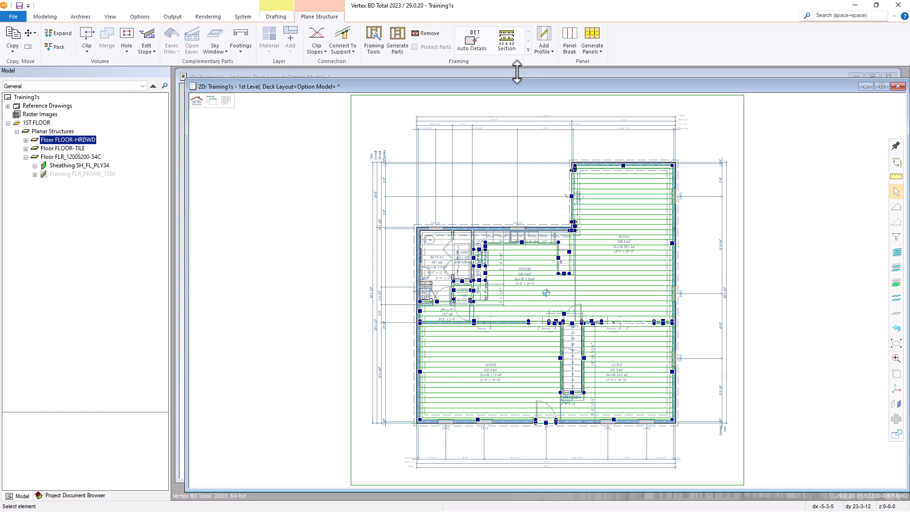
pyautogui.click(447, 247)
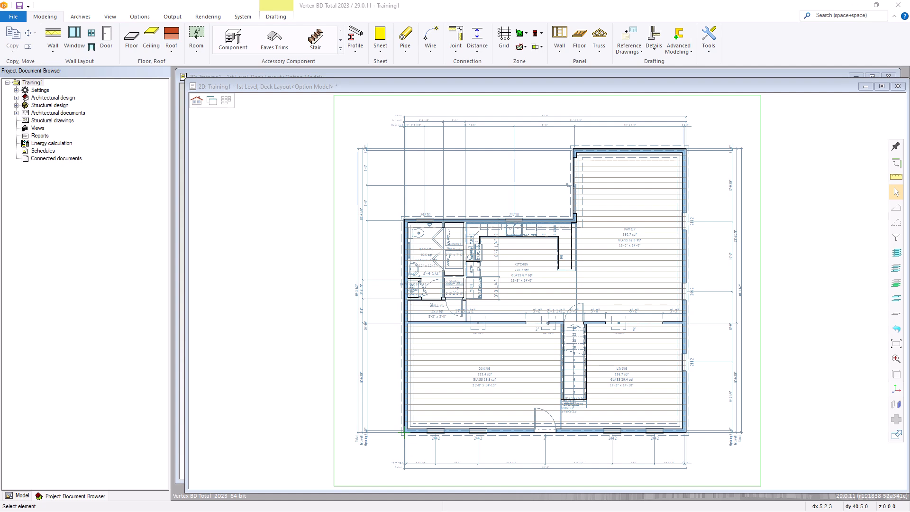
pyautogui.click(558, 423)
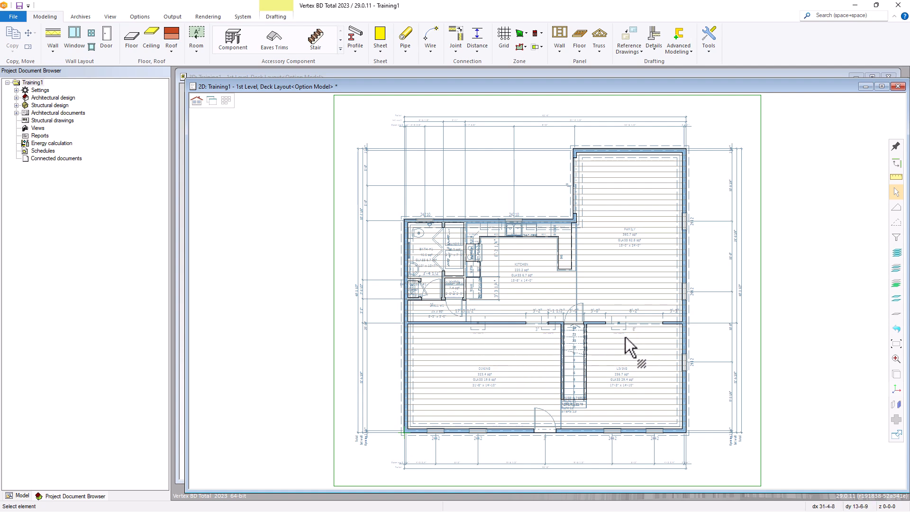
pyautogui.scroll(-1, 451, 141)
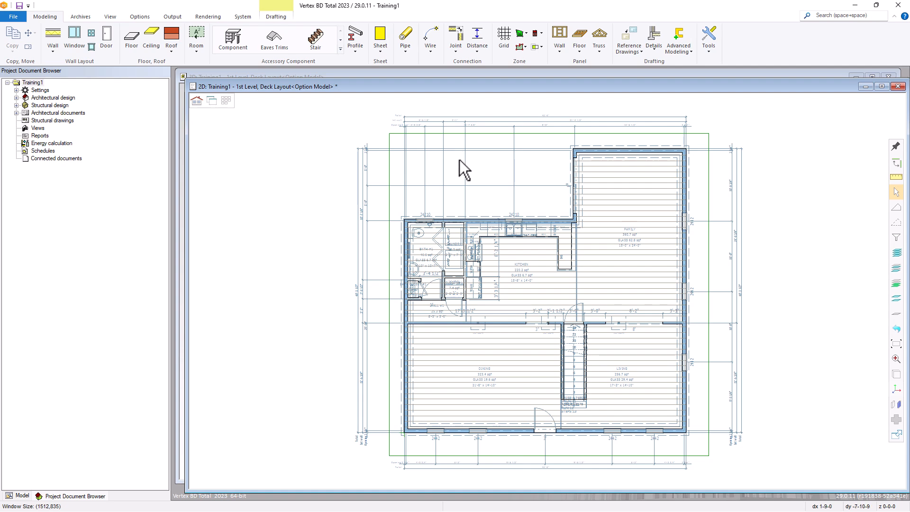
# Step: Start editing the structural floor's framing fields and open the properties of the origin at the bathroom's upper-left exterior corner
pyautogui.click(428, 236)
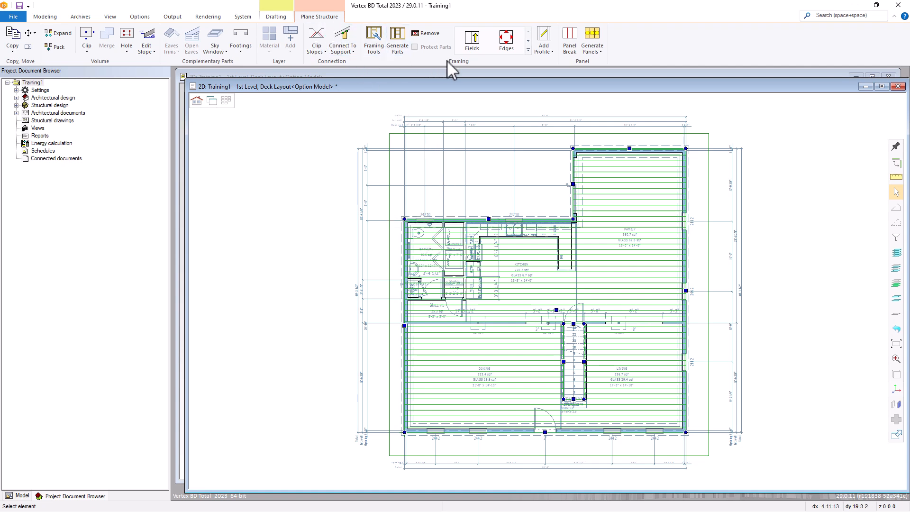
pyautogui.click(473, 46)
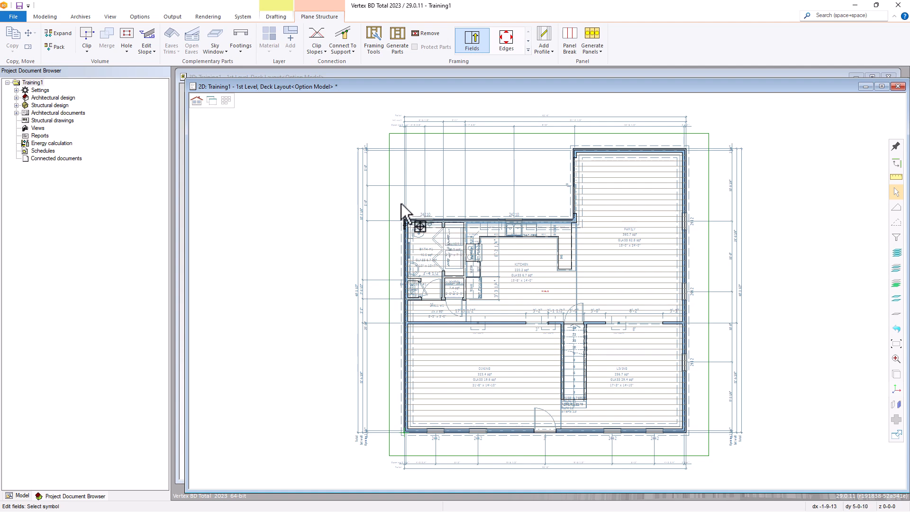
pyautogui.click(403, 203)
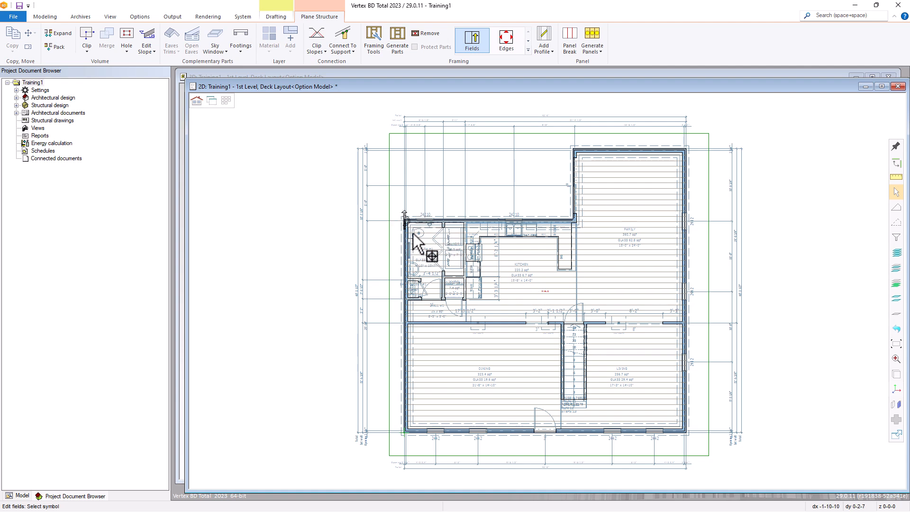
pyautogui.click(405, 218)
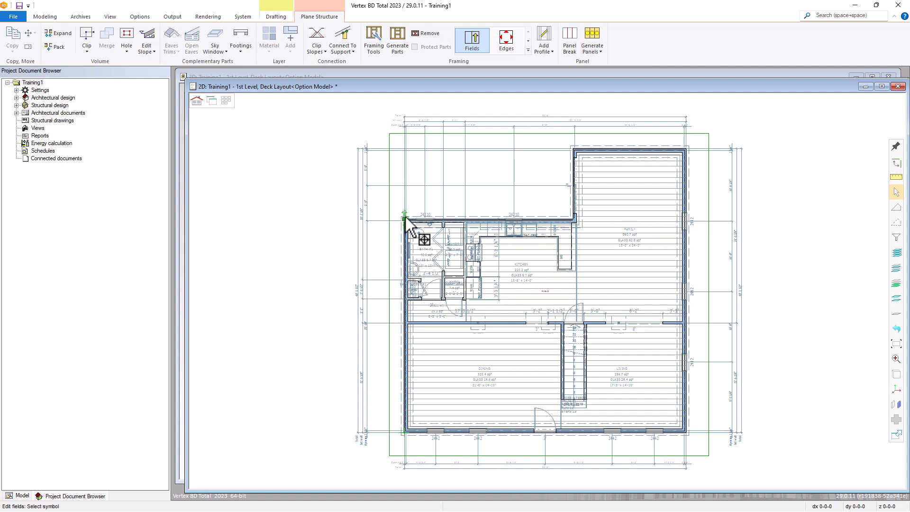
pyautogui.rightClick(420, 212)
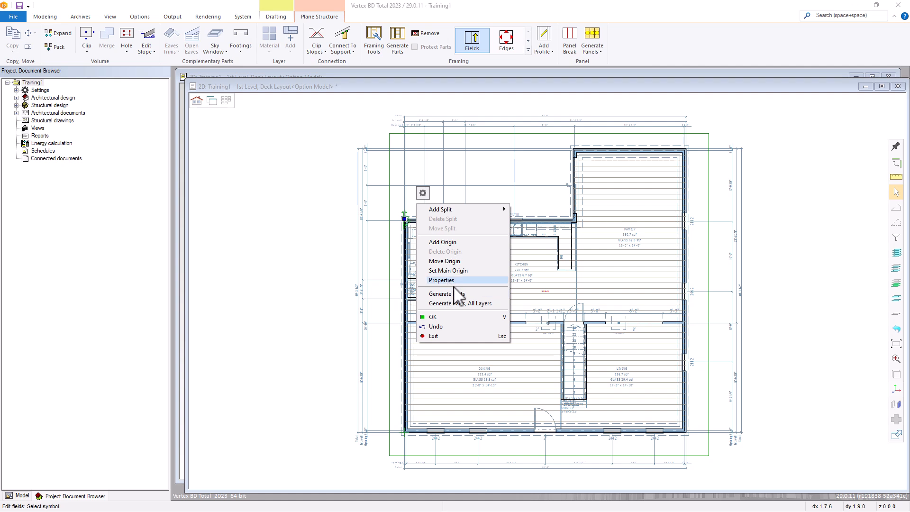
pyautogui.click(447, 280)
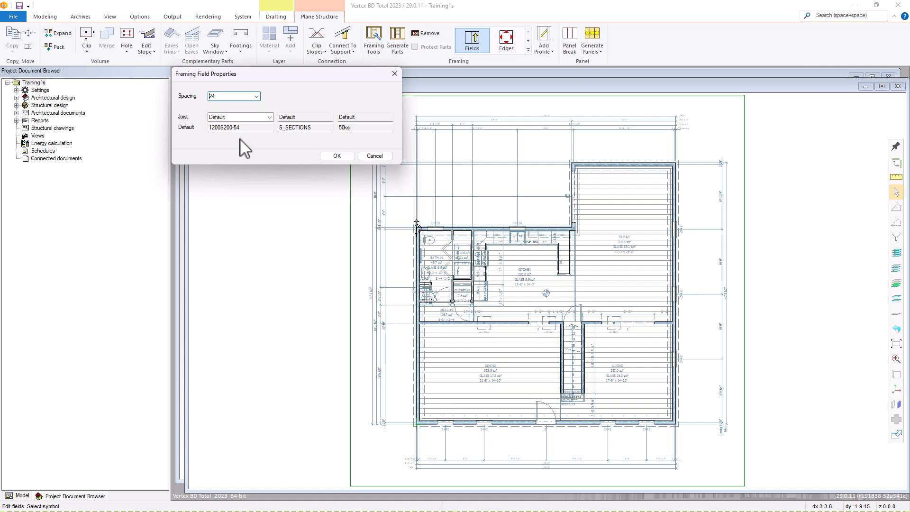
pyautogui.click(269, 118)
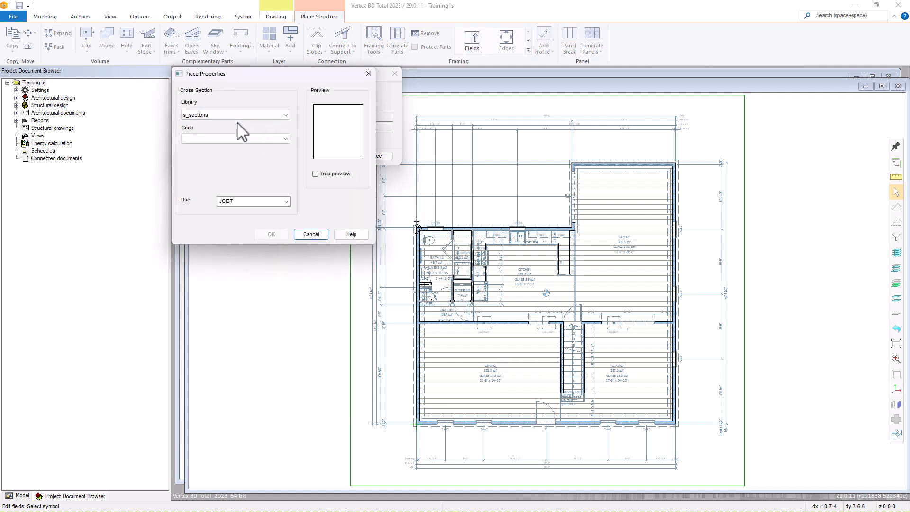
pyautogui.click(286, 139)
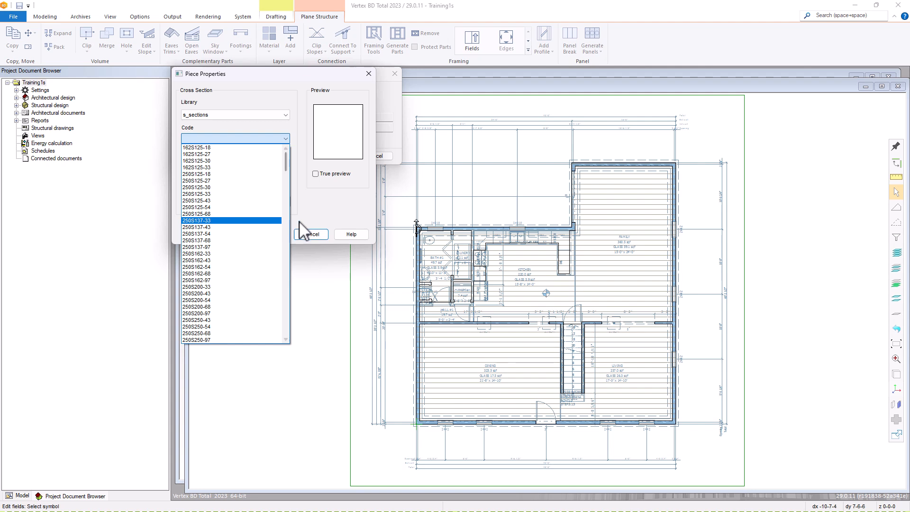
pyautogui.click(307, 234)
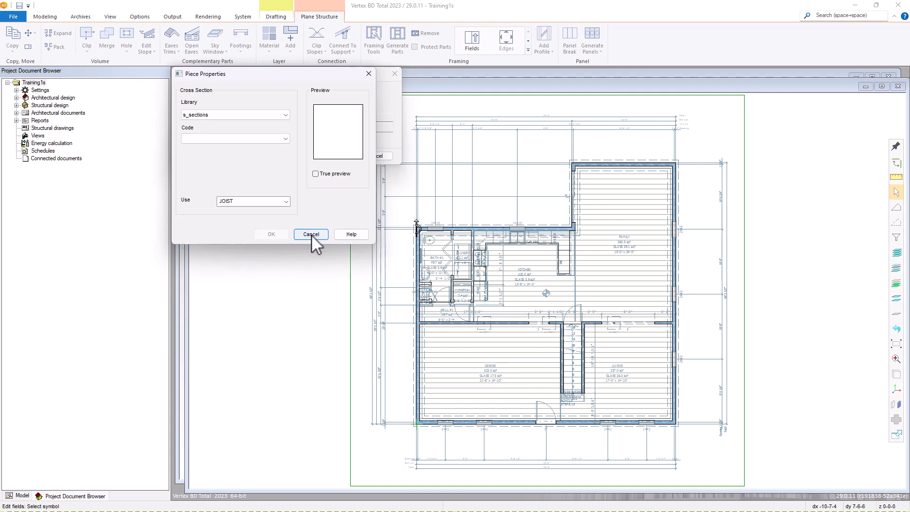
pyautogui.click(312, 234)
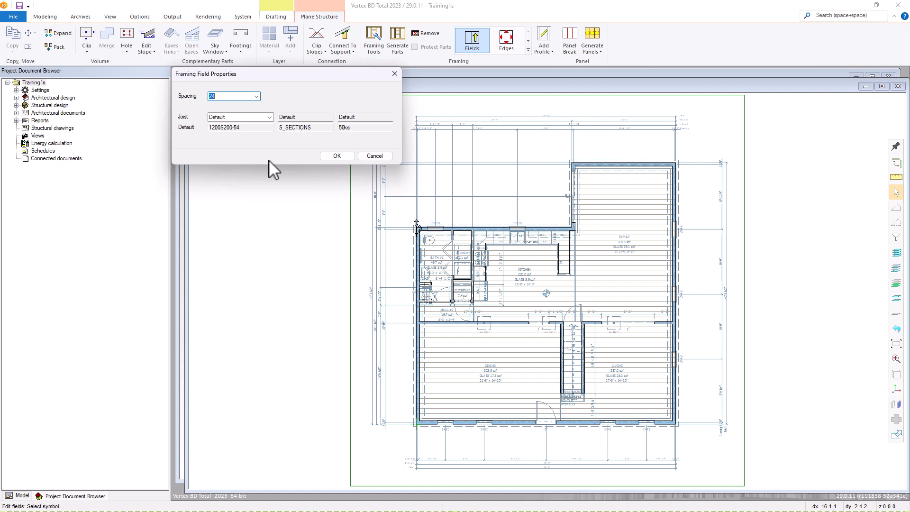
# Step: Set the framing field's joist spacing to 16 and accept the field properties
pyautogui.click(256, 97)
pyautogui.click(244, 136)
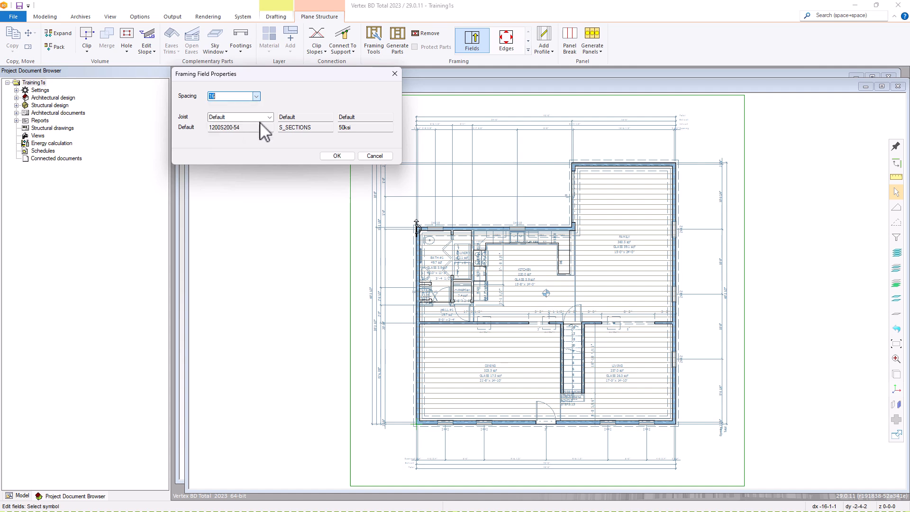
pyautogui.click(336, 157)
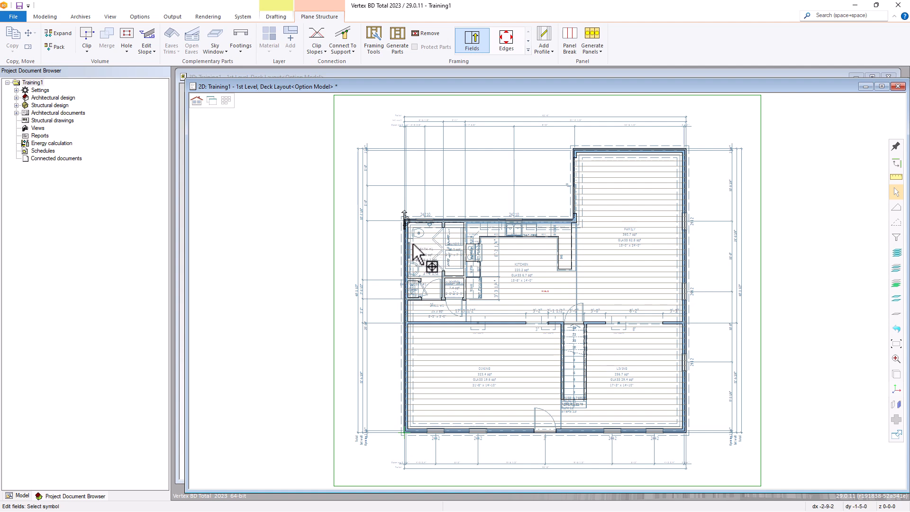
# Step: Place the framing field origin at the floor's lower-right exterior corner, beside the living room
pyautogui.click(403, 220)
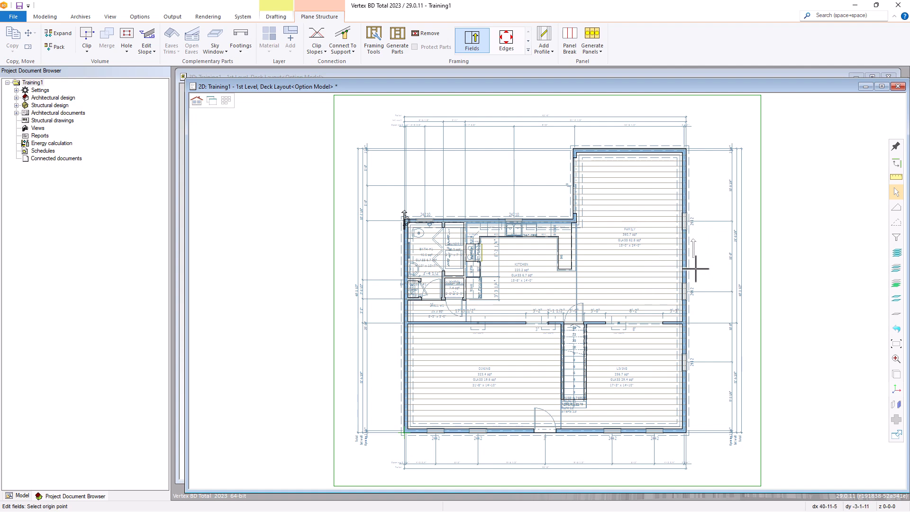
pyautogui.scroll(5, 545, 290)
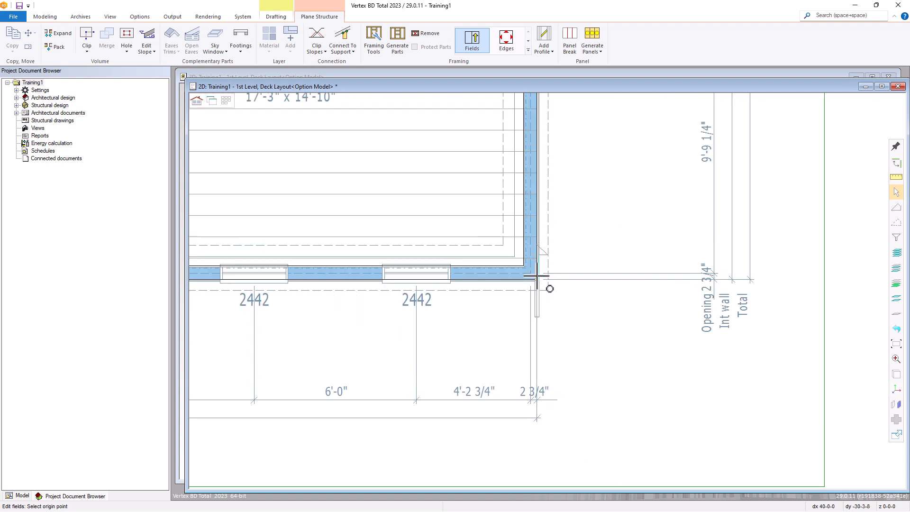
pyautogui.click(536, 278)
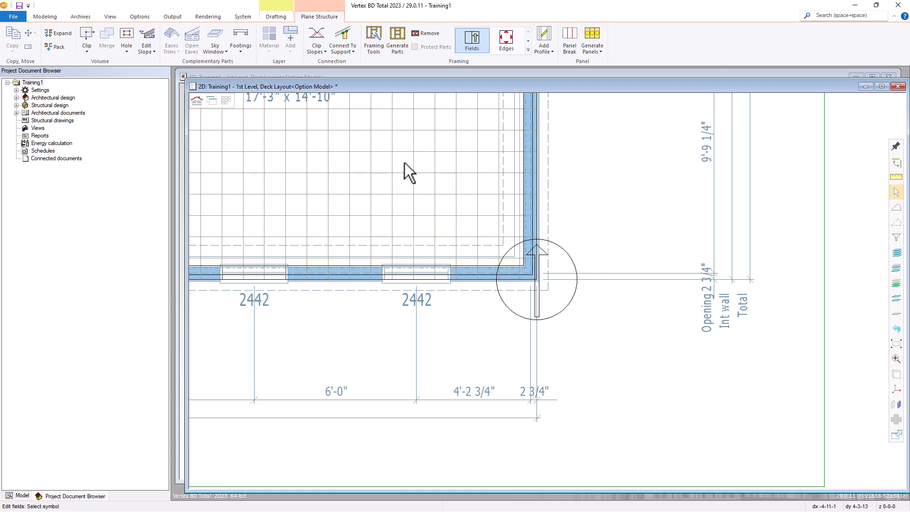
# Step: Pick up the framing origin at the floor's lower-right corner and try a diagonal framing direction defined by two points
pyautogui.scroll(-2, 550, 296)
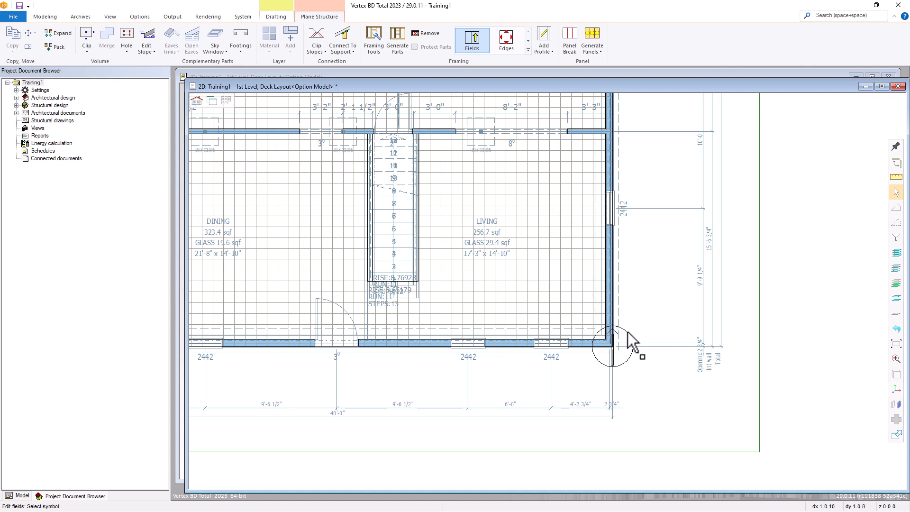
pyautogui.click(612, 350)
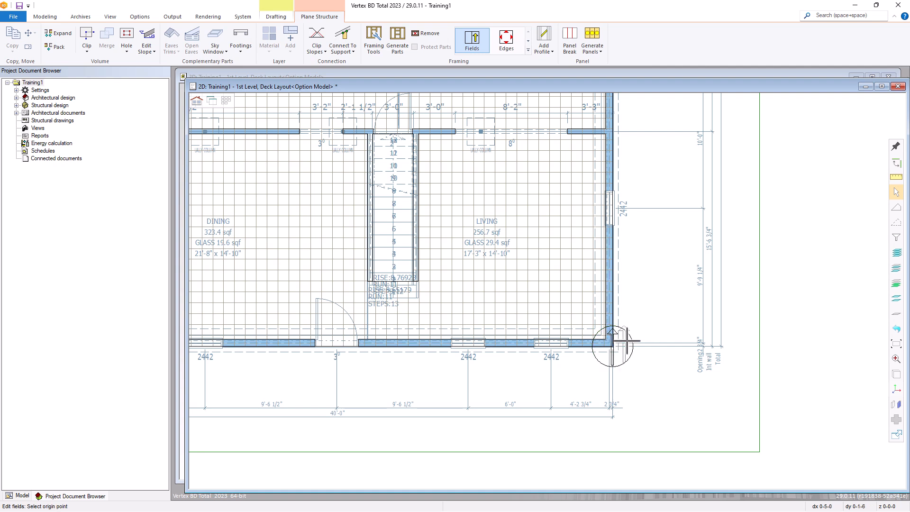
pyautogui.rightClick(640, 296)
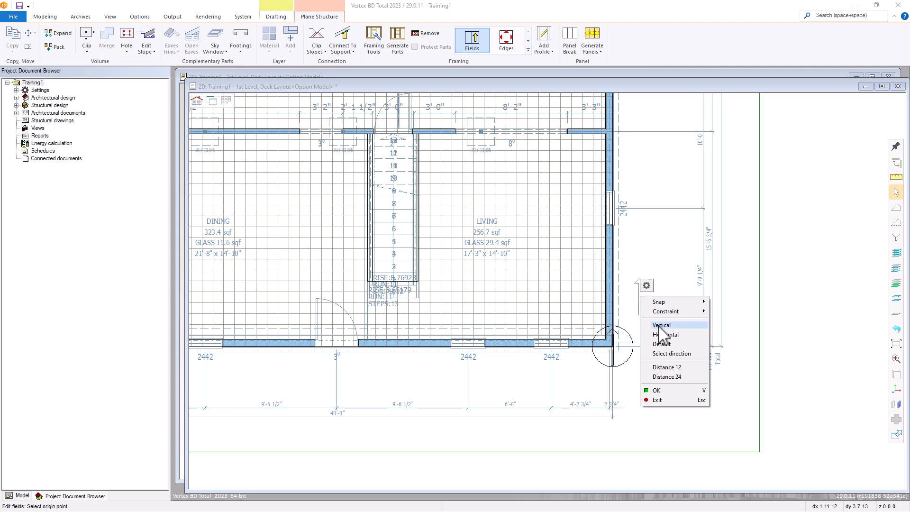
pyautogui.click(668, 354)
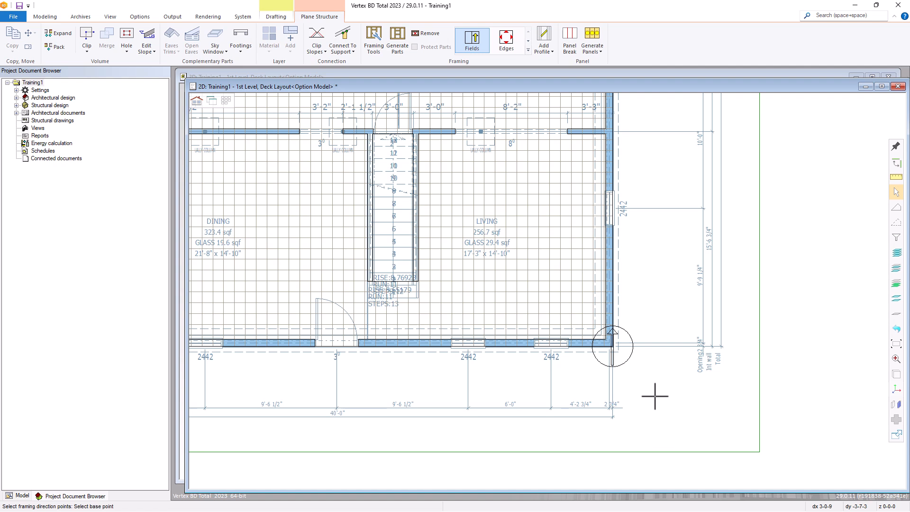
pyautogui.click(654, 432)
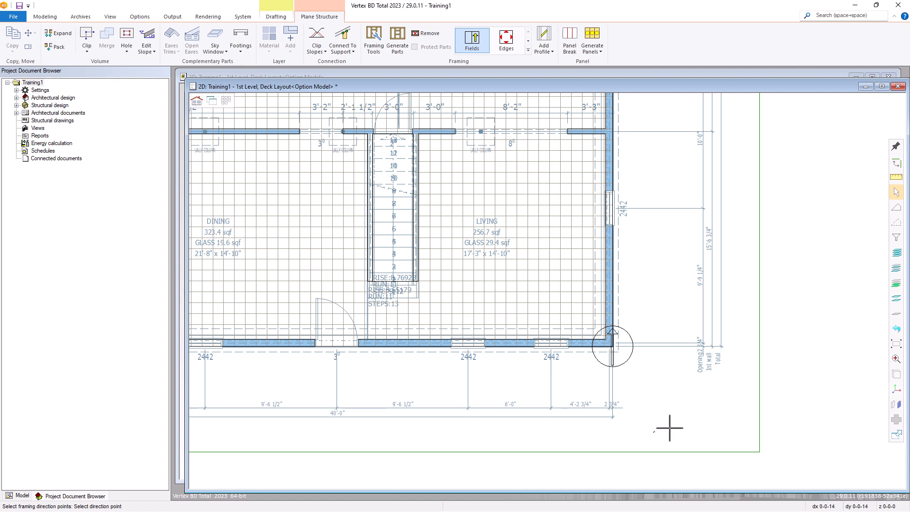
pyautogui.click(812, 325)
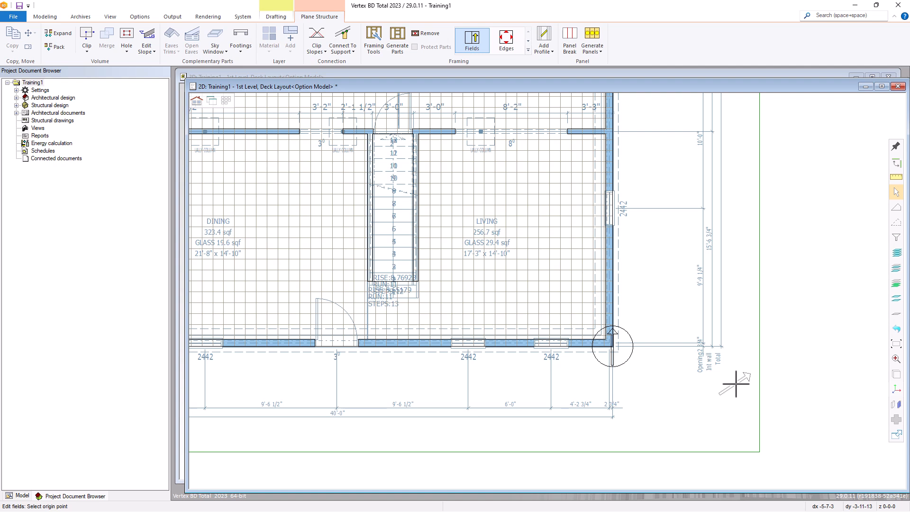
# Step: Set the framing direction to vertical and place the origin at the bathroom's upper-left exterior corner
pyautogui.rightClick(736, 384)
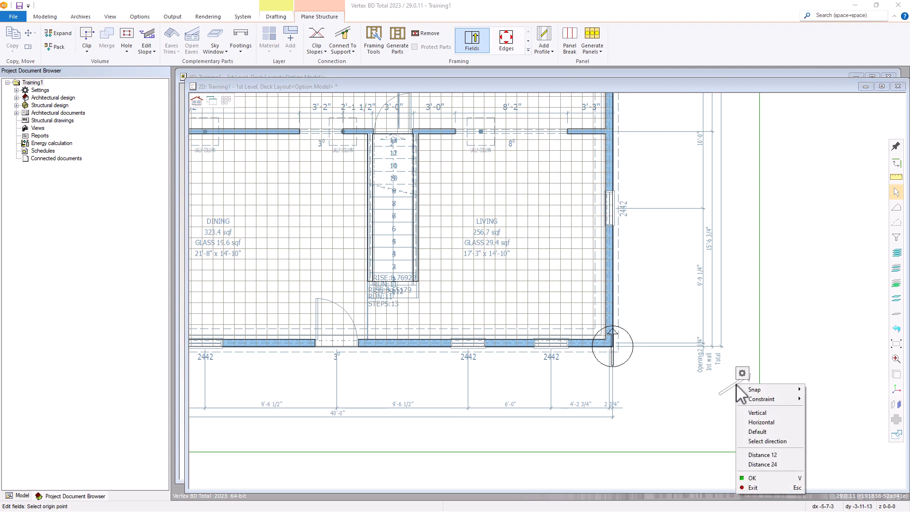
pyautogui.click(754, 413)
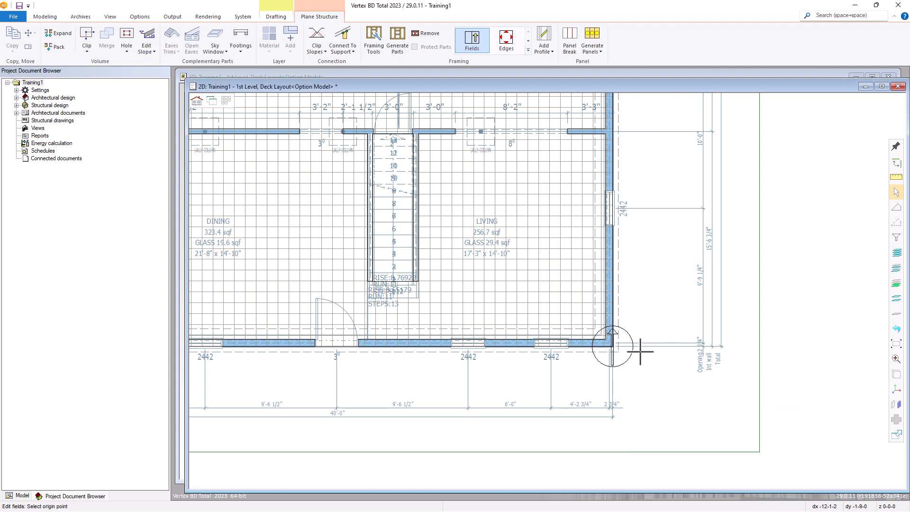
pyautogui.scroll(-3, 607, 345)
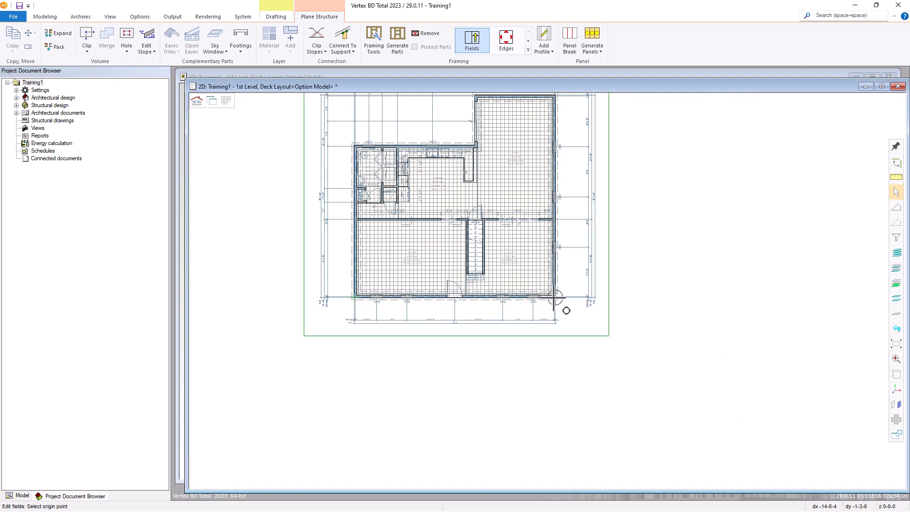
pyautogui.scroll(5, 354, 147)
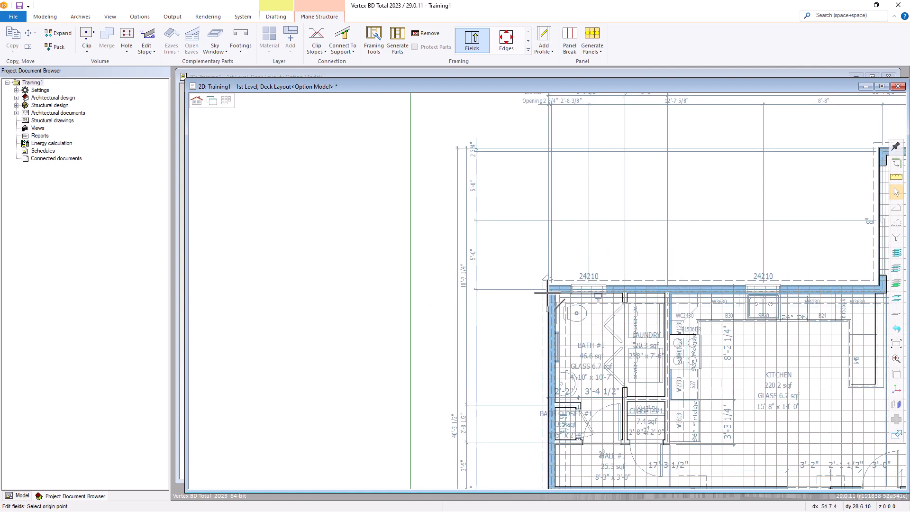
pyautogui.click(555, 269)
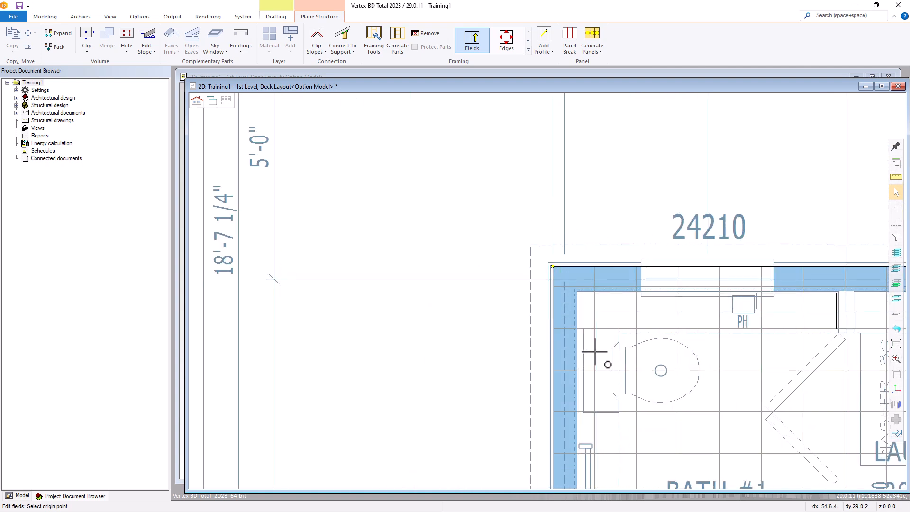
# Step: Start a polyline split of the floor's framing field at the exterior corner where the kitchen and family room walls meet
pyautogui.scroll(-5, 555, 269)
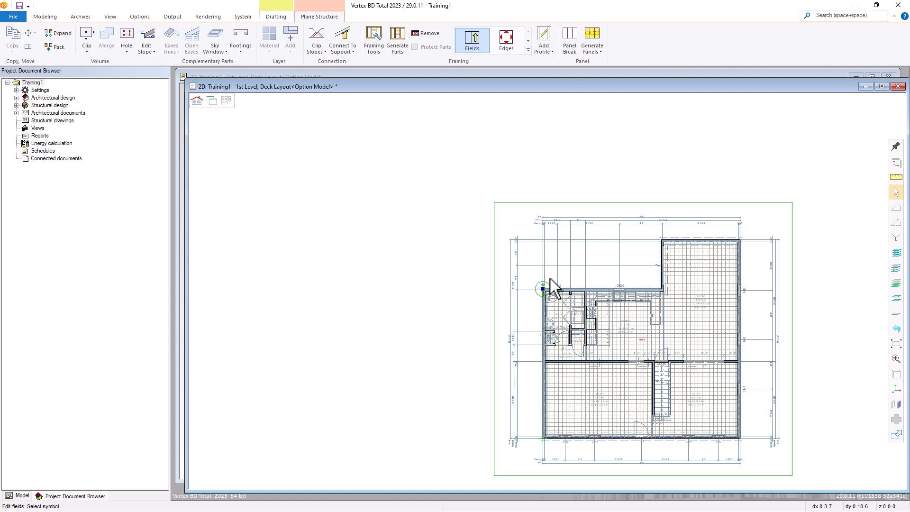
pyautogui.rightClick(551, 279)
pyautogui.moveTo(592, 284)
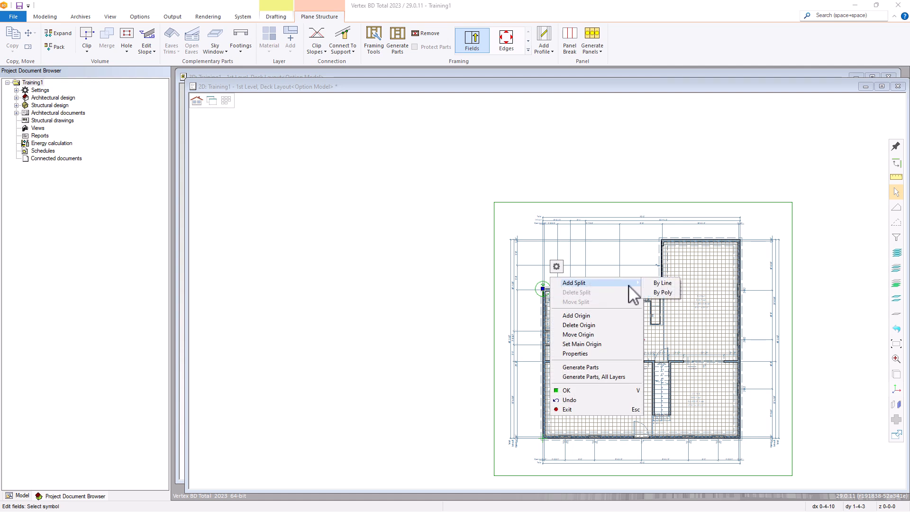
pyautogui.click(662, 292)
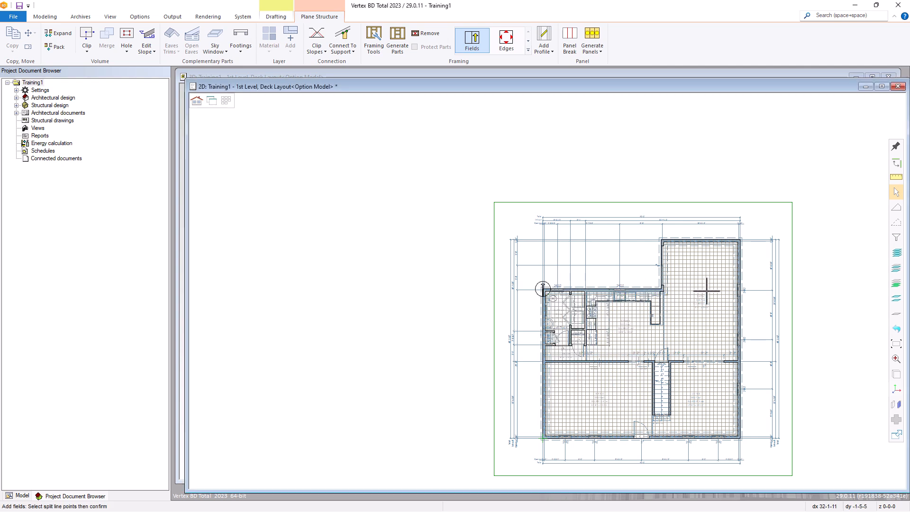
pyautogui.scroll(4, 707, 291)
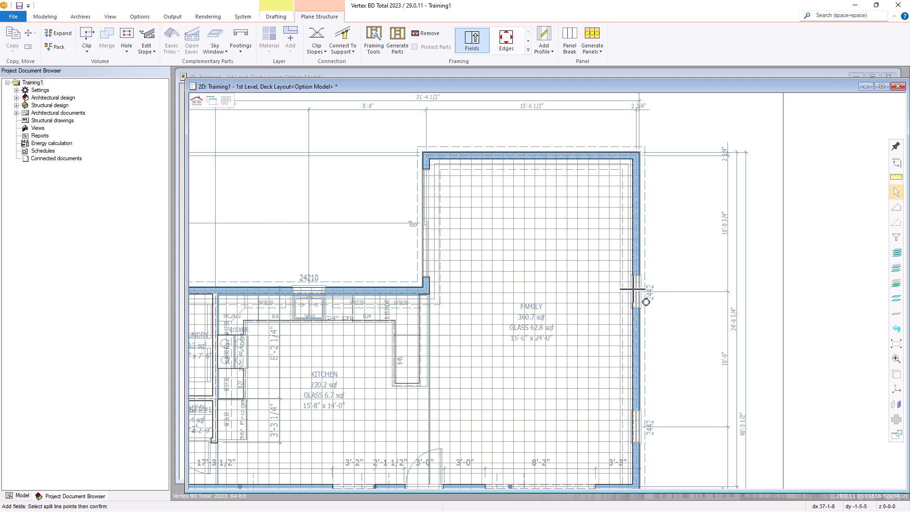
pyautogui.scroll(1, 437, 294)
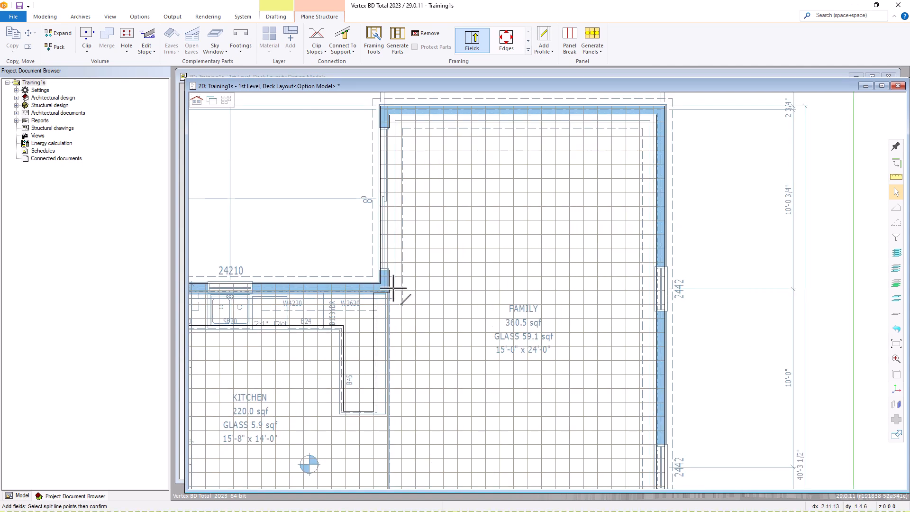
pyautogui.scroll(2, 394, 288)
pyautogui.click(526, 282)
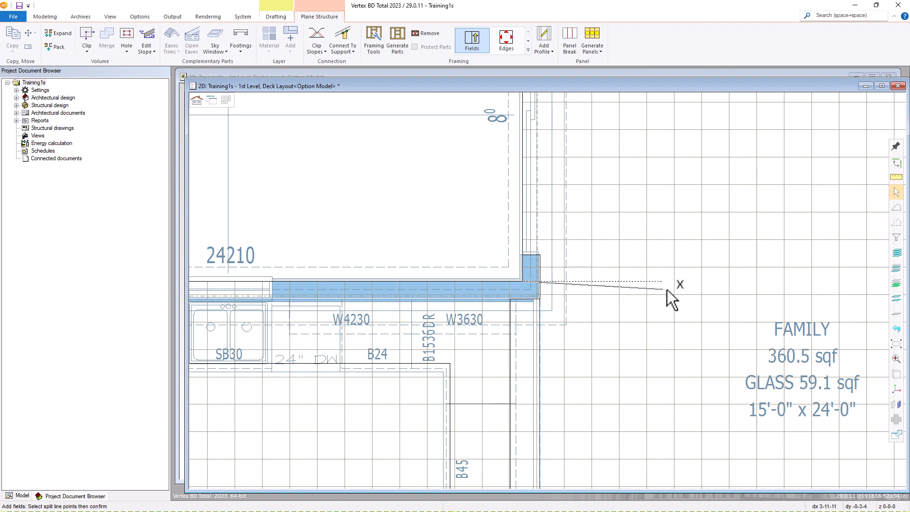
# Step: Run the split line horizontally to the family room's right exterior wall and accept the framing detail with an empty description
pyautogui.scroll(-2, 549, 291)
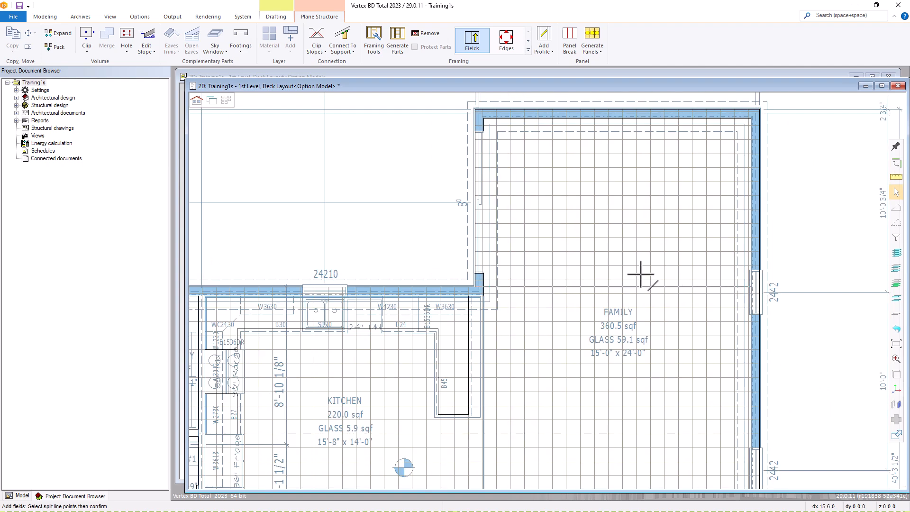
pyautogui.scroll(2, 752, 292)
pyautogui.click(563, 276)
pyautogui.middleClick(510, 251)
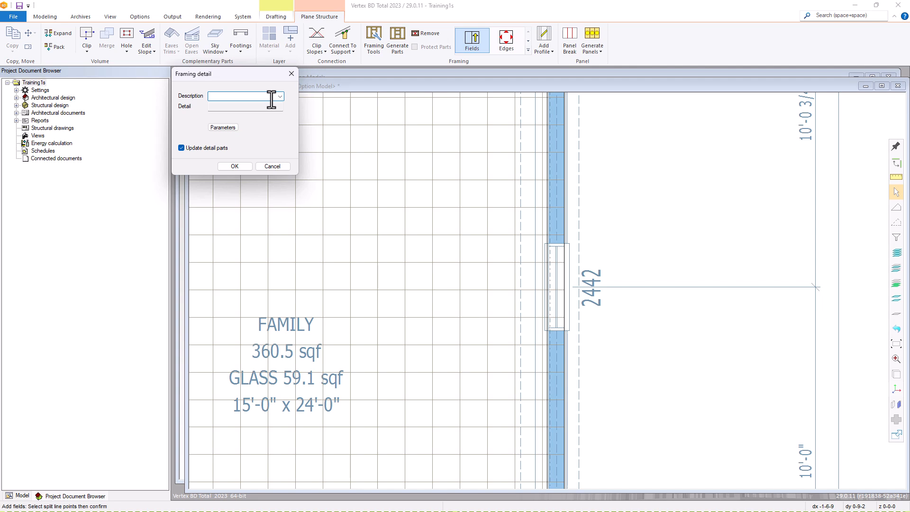
pyautogui.click(235, 166)
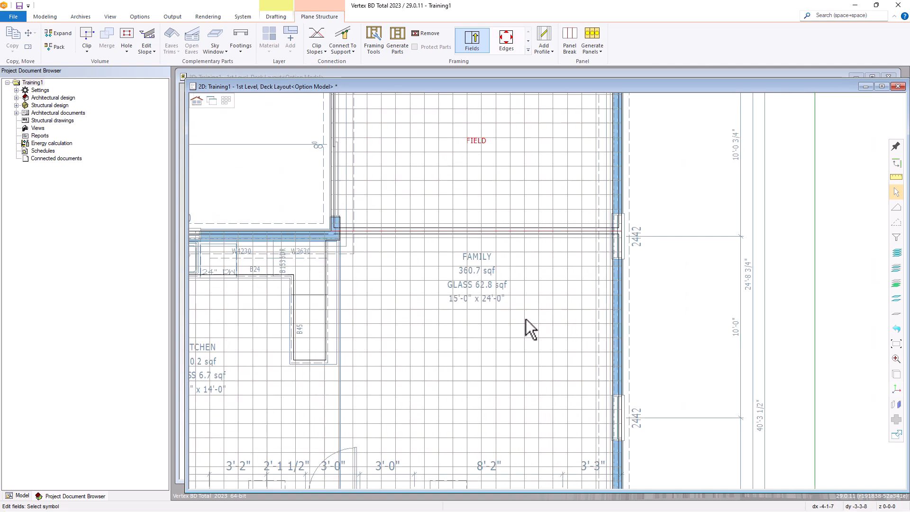
# Step: Set the upper family room field's origin to horizontal framing and place it at that room's upper-right exterior corner
pyautogui.scroll(-3, 526, 320)
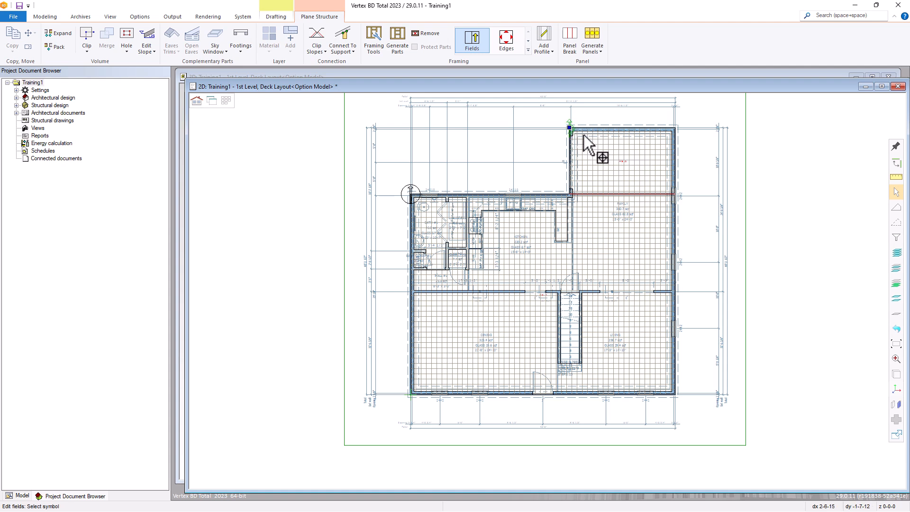
pyautogui.click(569, 127)
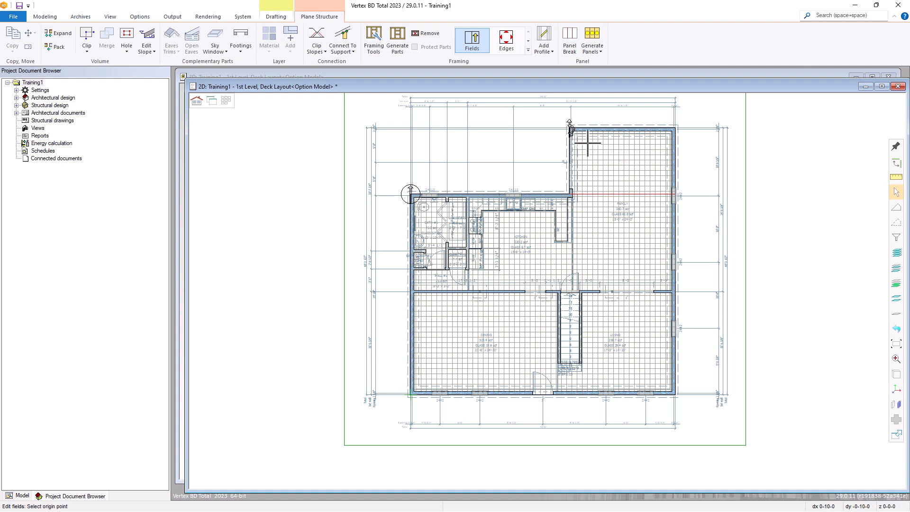
pyautogui.rightClick(620, 149)
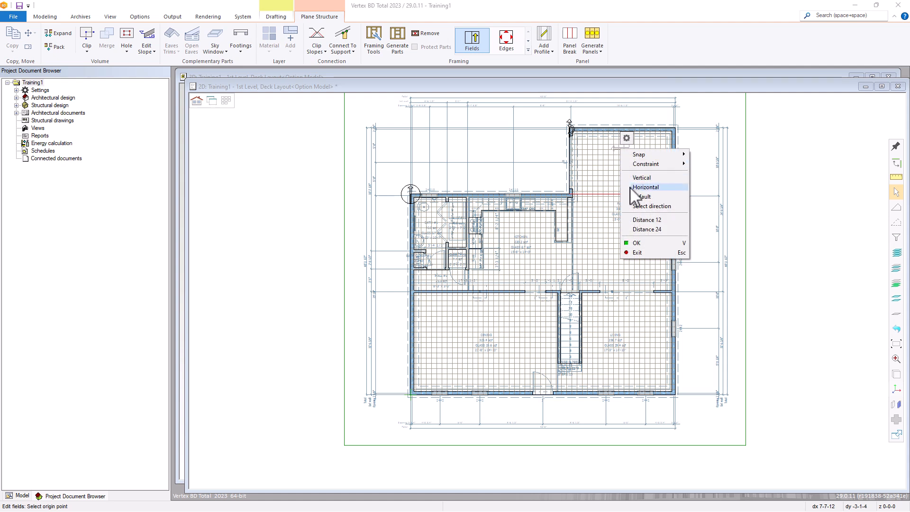
pyautogui.click(646, 188)
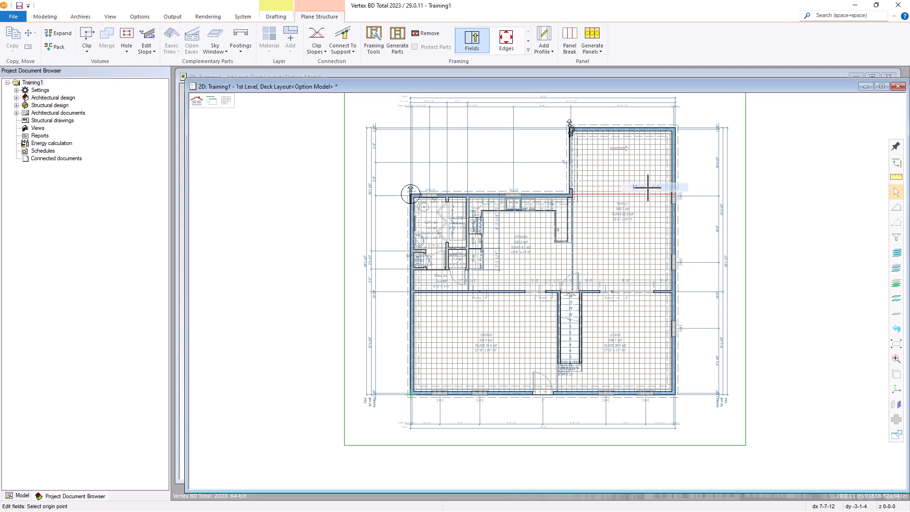
pyautogui.scroll(5, 667, 138)
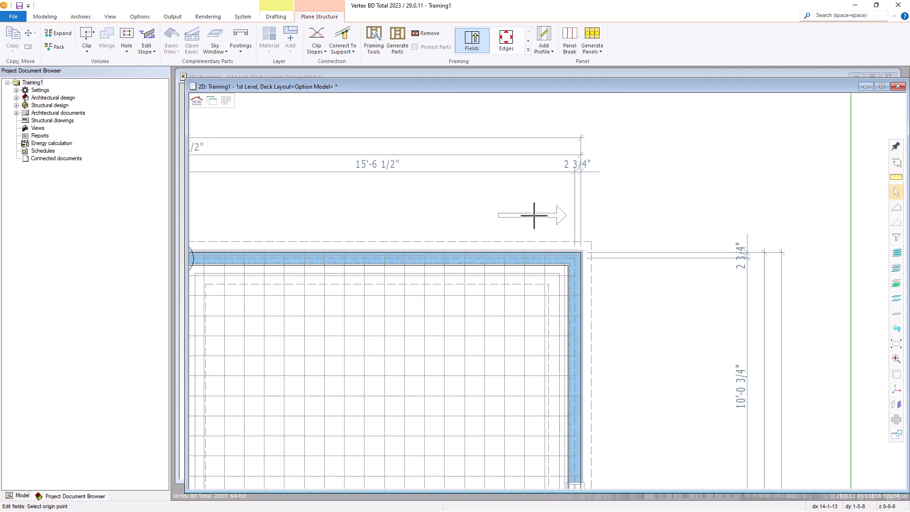
pyautogui.click(581, 255)
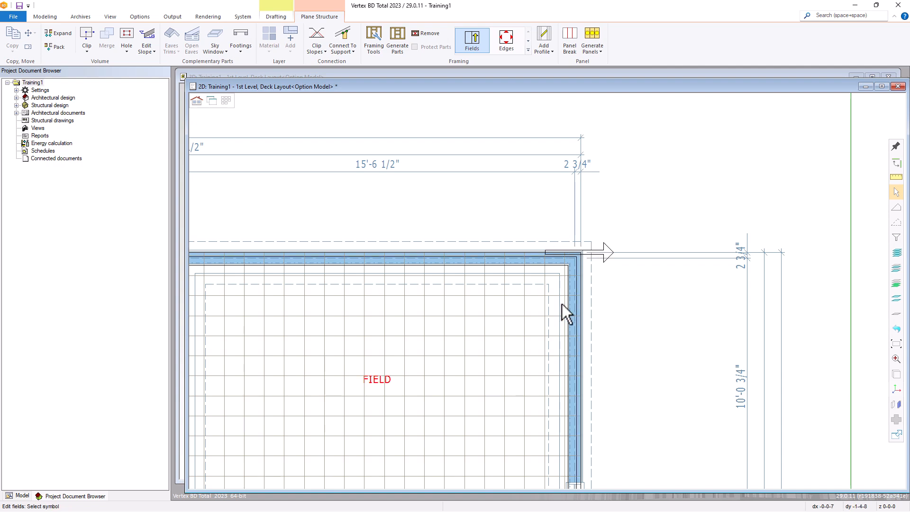
# Step: Check the spacing options in the horizontal origin's framing field properties and close them without changes
pyautogui.scroll(-5, 551, 307)
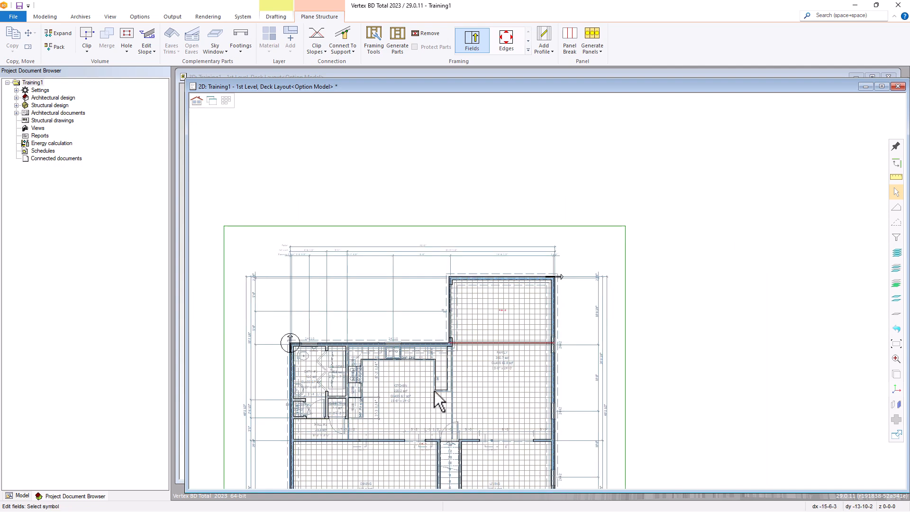
pyautogui.scroll(2, 428, 399)
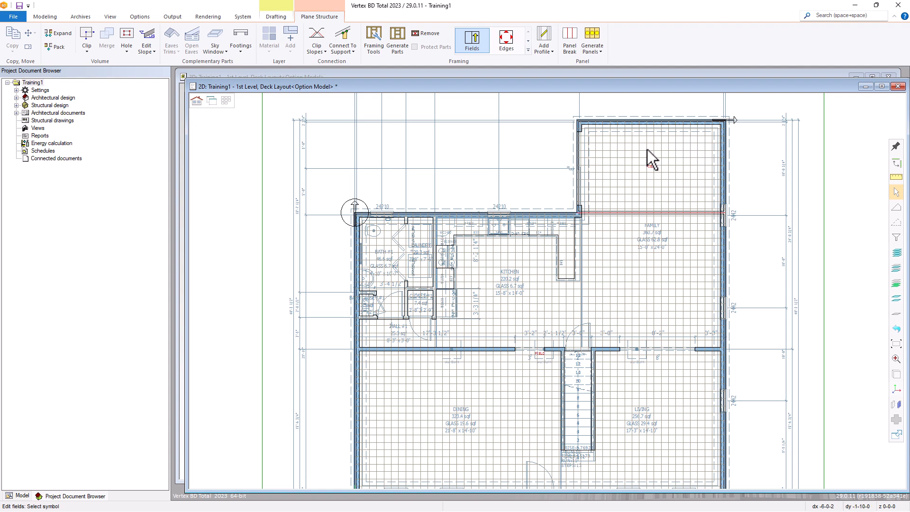
pyautogui.rightClick(737, 119)
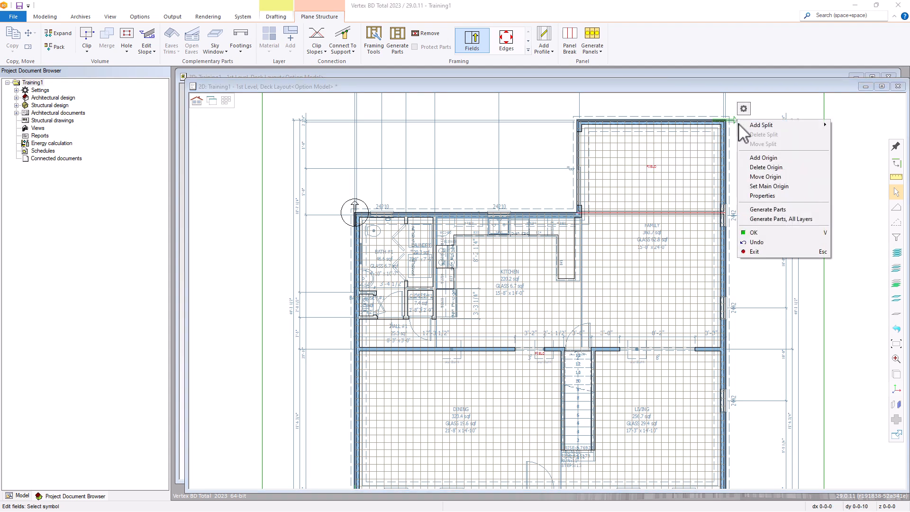
pyautogui.click(764, 197)
pyautogui.click(256, 96)
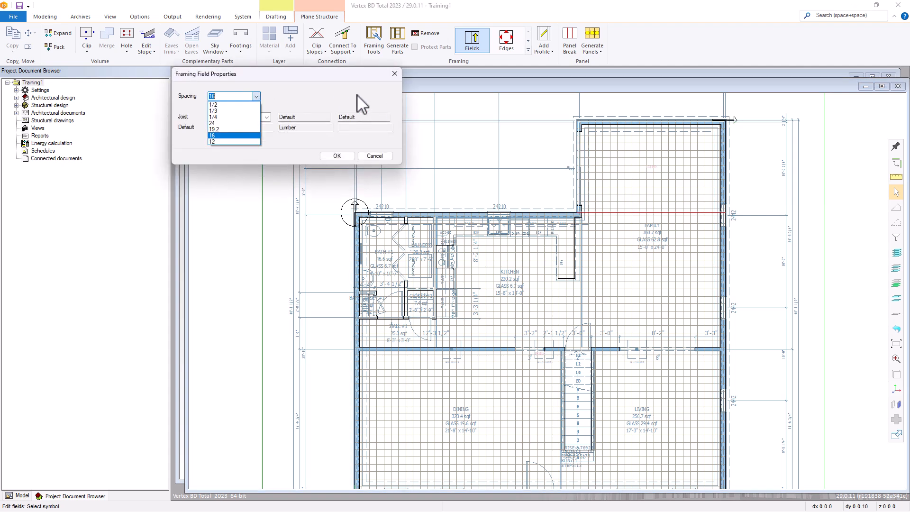
pyautogui.click(374, 156)
pyautogui.click(375, 156)
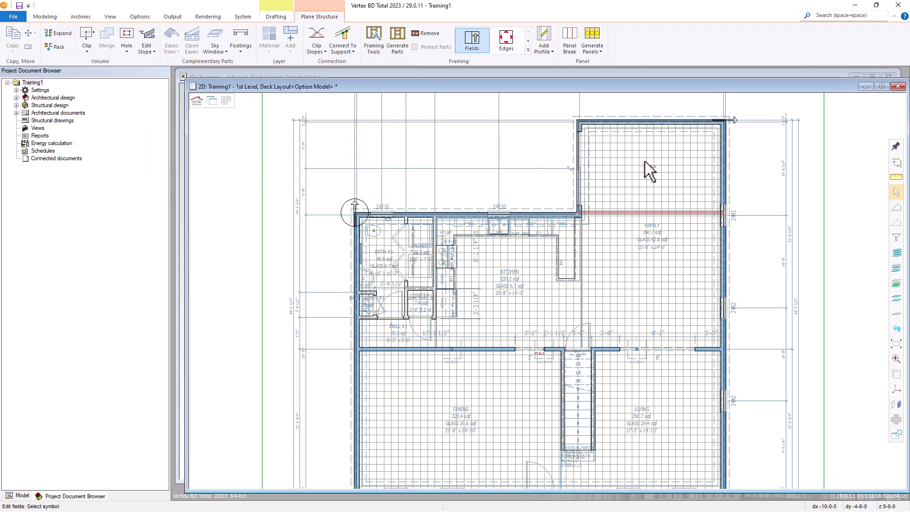
# Step: Finish editing the framing fields, select the structural floor layer in the family room, and generate its framing parts
pyautogui.press('Escape')
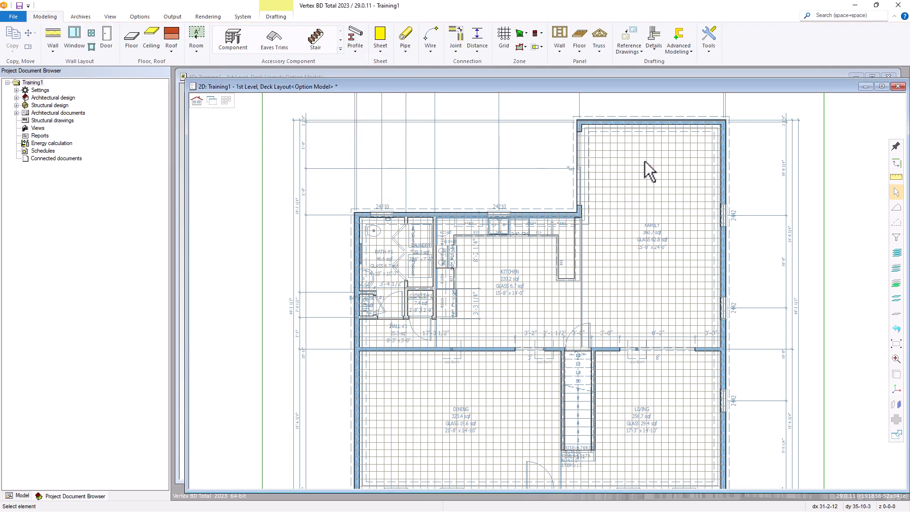
pyautogui.click(603, 178)
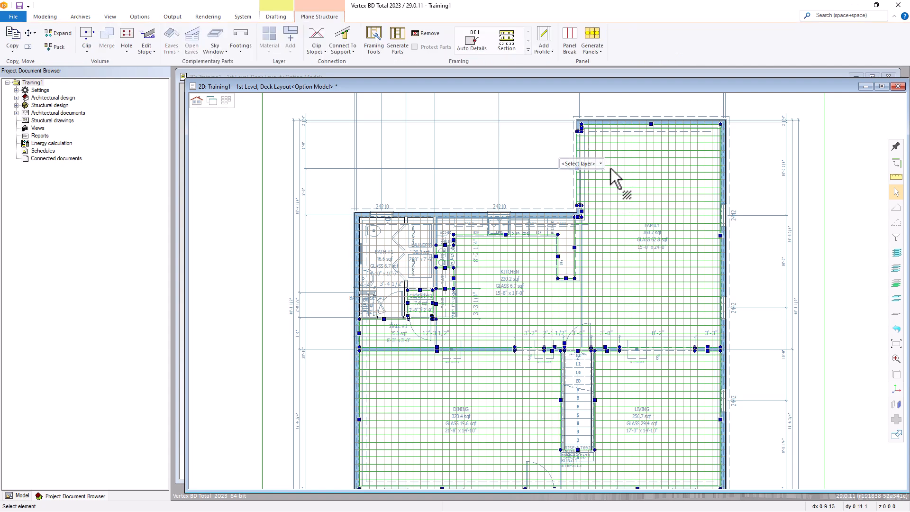
pyautogui.click(610, 170)
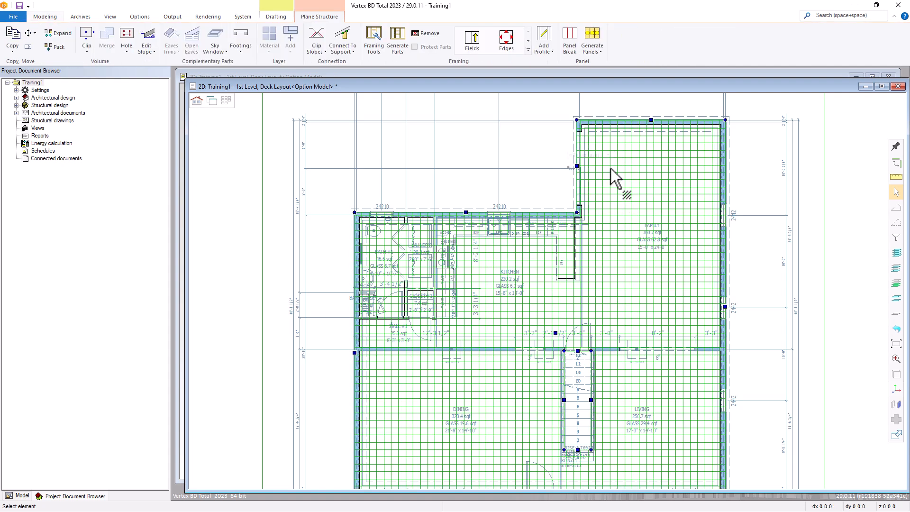
pyautogui.click(397, 44)
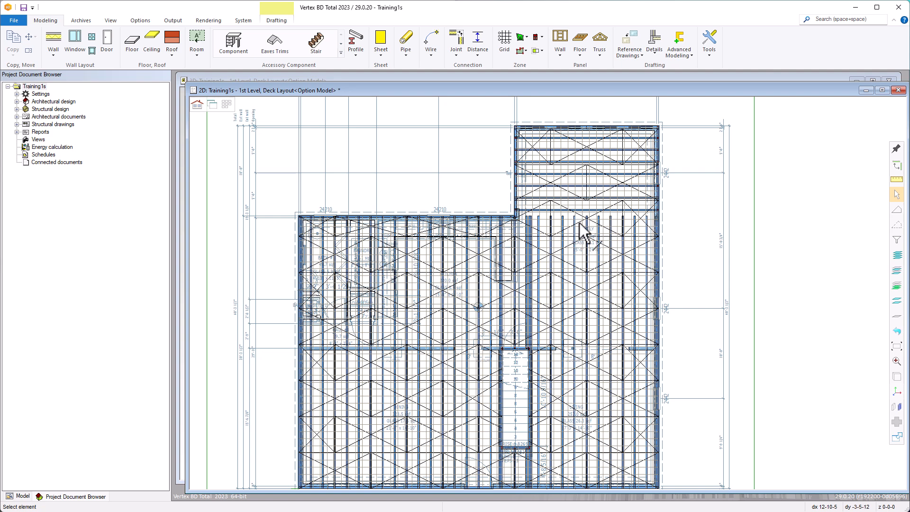
# Step: Remove the generated framing parts from the first-level floor structure
pyautogui.scroll(2, 583, 226)
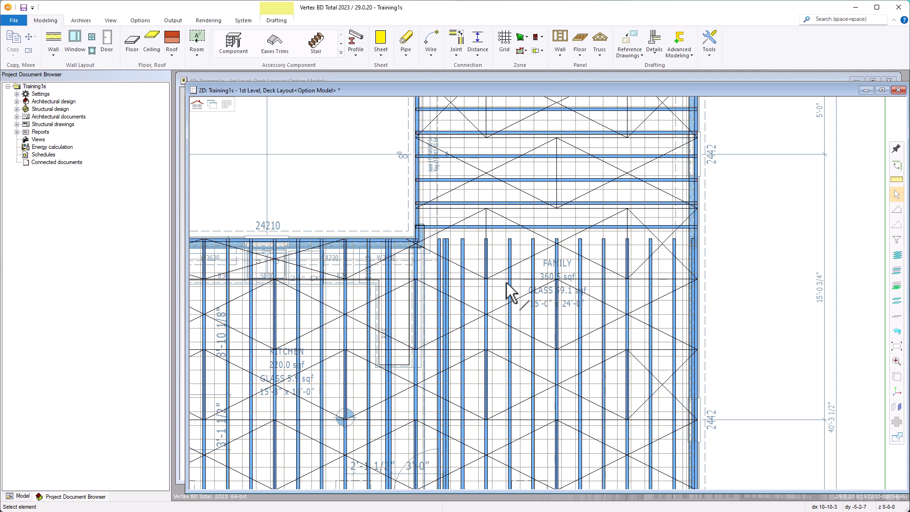
pyautogui.scroll(-3, 507, 284)
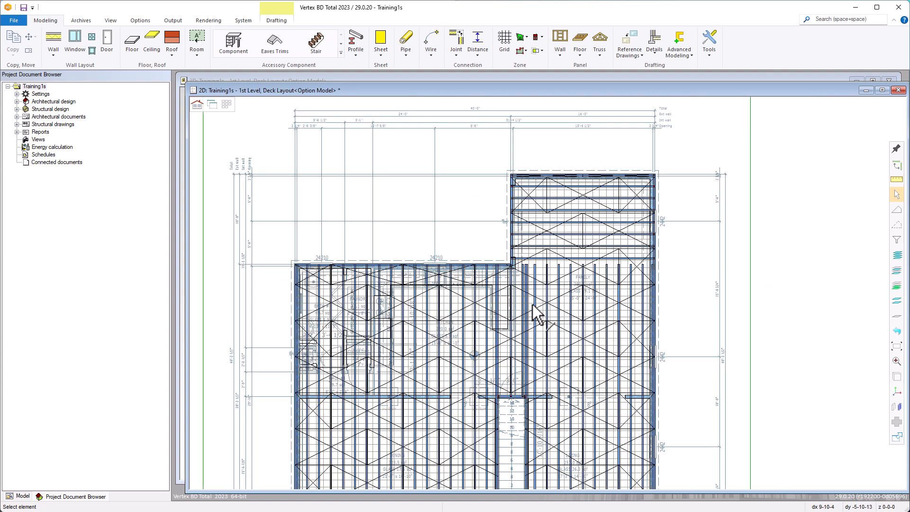
pyautogui.click(349, 305)
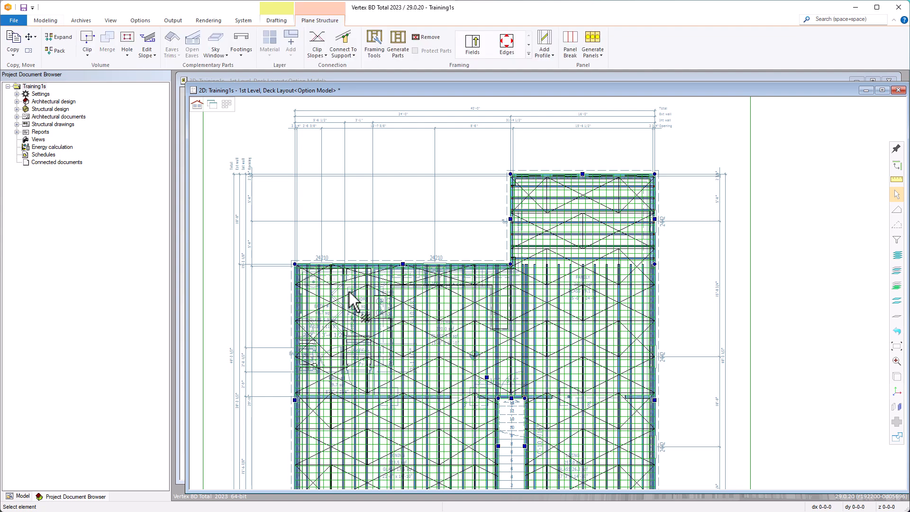
pyautogui.click(425, 38)
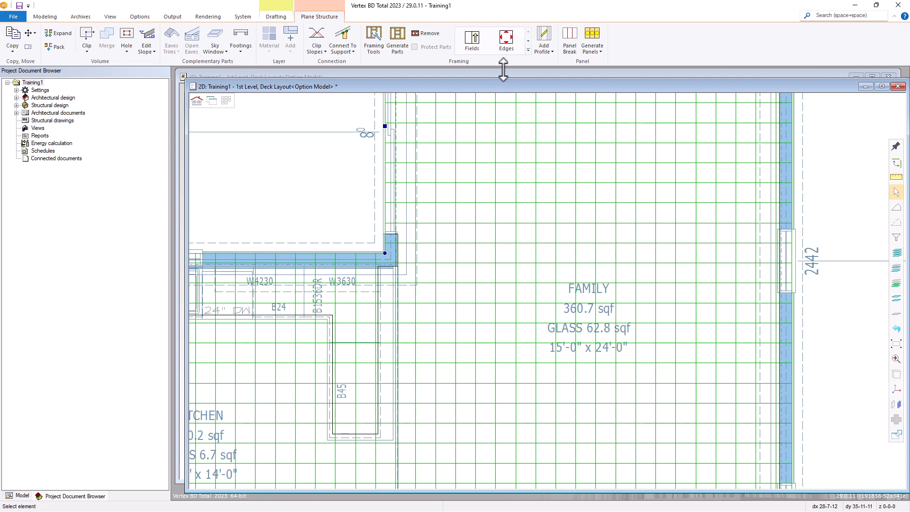
# Step: Edit the floor's framing lines and start a support line at the centre of the wall corner between kitchen and family room
pyautogui.click(528, 50)
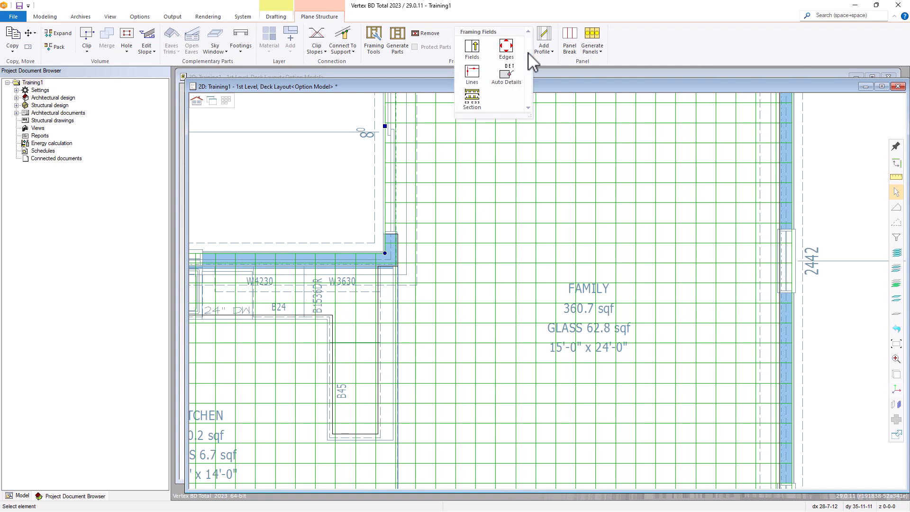
pyautogui.click(472, 80)
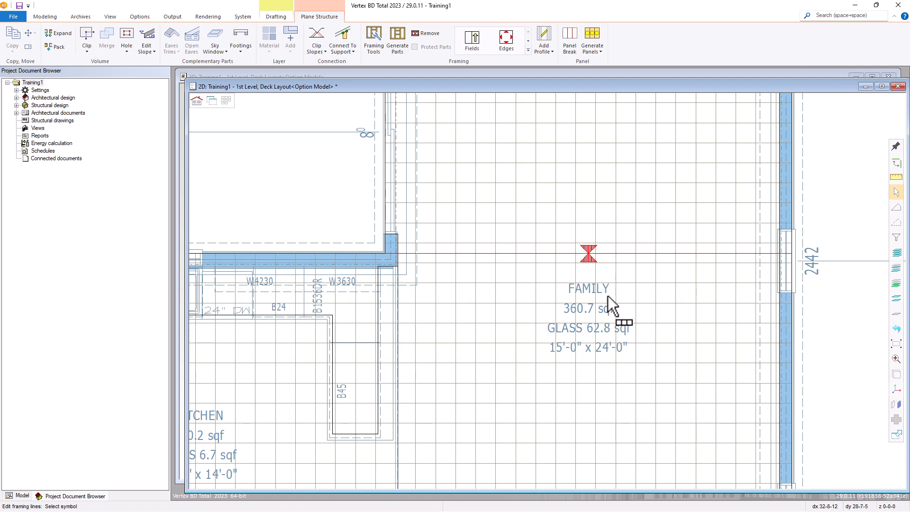
pyautogui.scroll(-3, 608, 298)
pyautogui.scroll(-2, 608, 298)
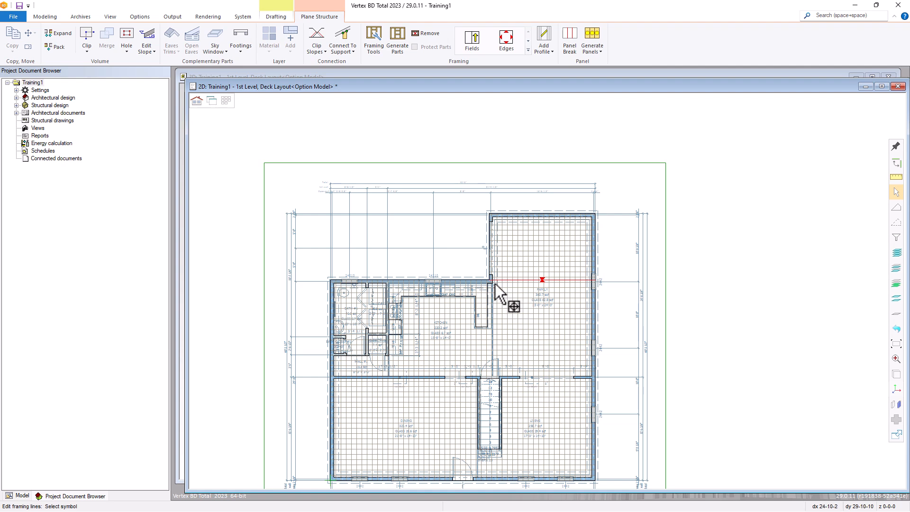
pyautogui.rightClick(531, 287)
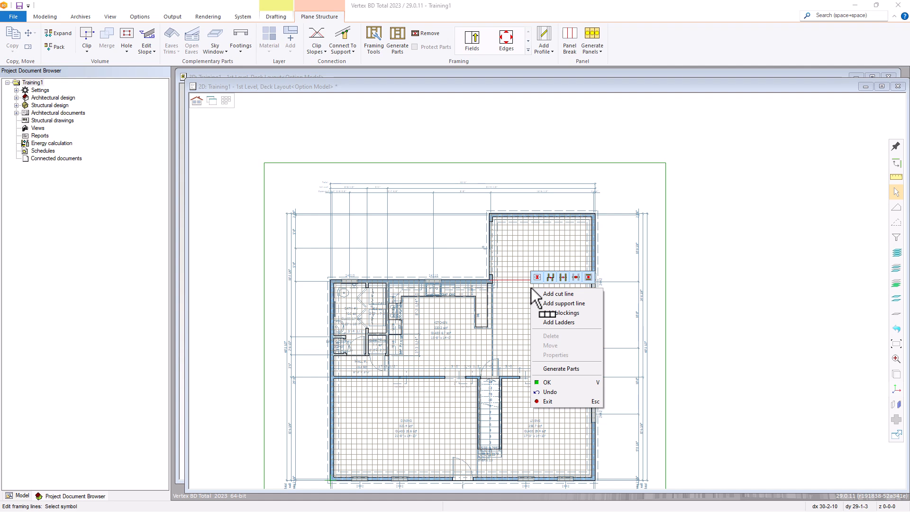
pyautogui.click(564, 303)
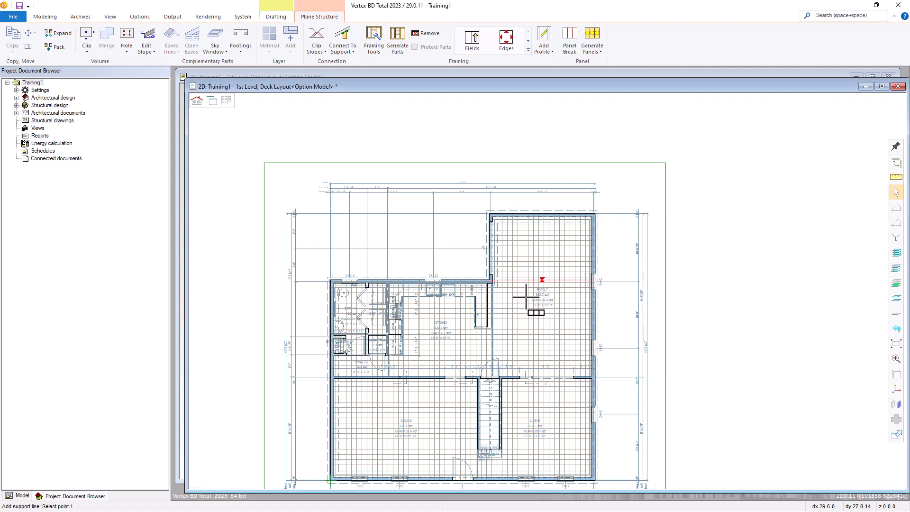
pyautogui.scroll(5, 493, 283)
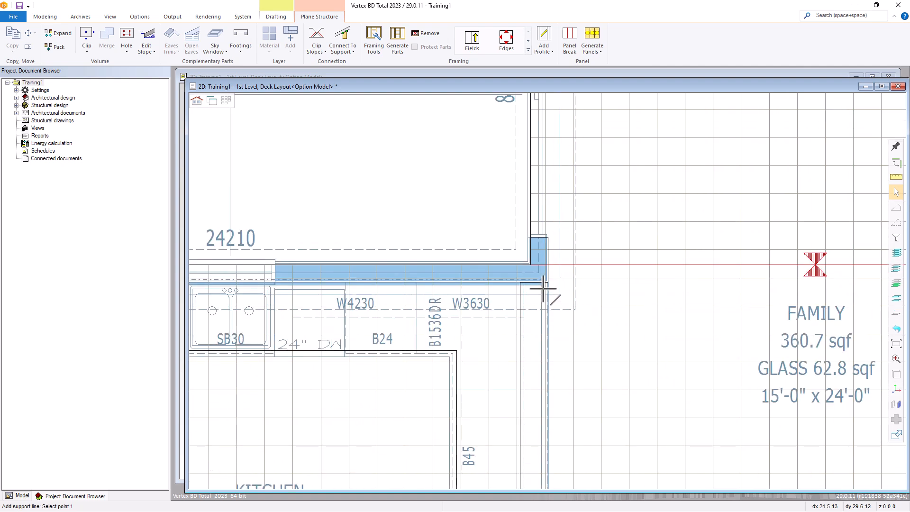
pyautogui.scroll(2, 544, 287)
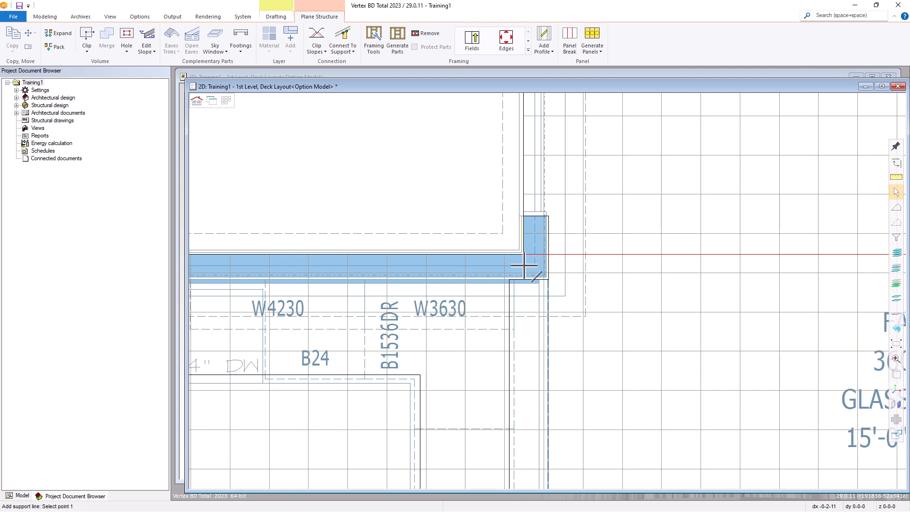
pyautogui.click(537, 266)
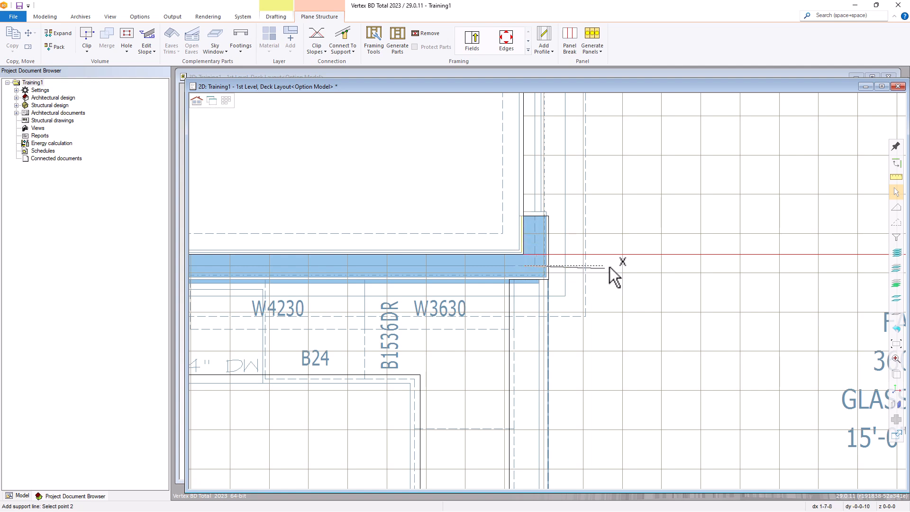
# Step: Run the support line horizontally to the family room's right exterior wall and choose the Selectable Dropped Beam detail
pyautogui.press('x')
pyautogui.scroll(-3, 644, 292)
pyautogui.scroll(-2, 548, 289)
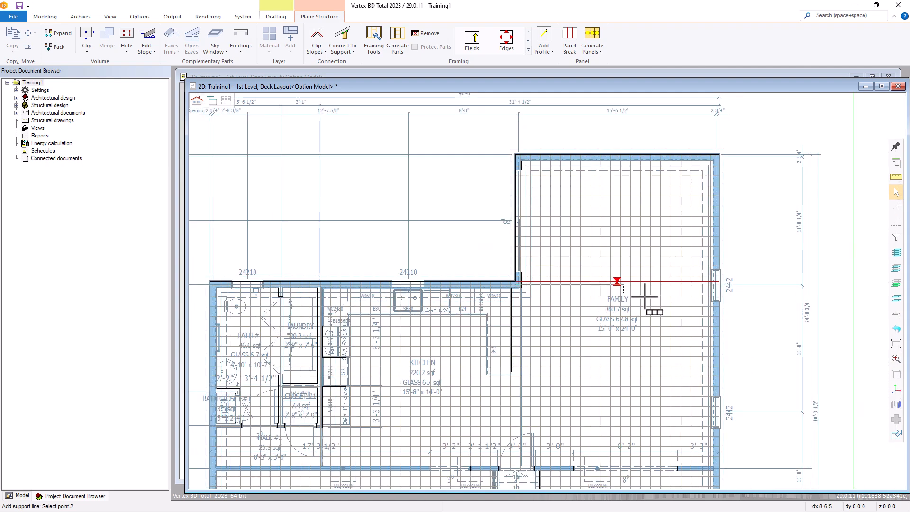
pyautogui.scroll(4, 551, 291)
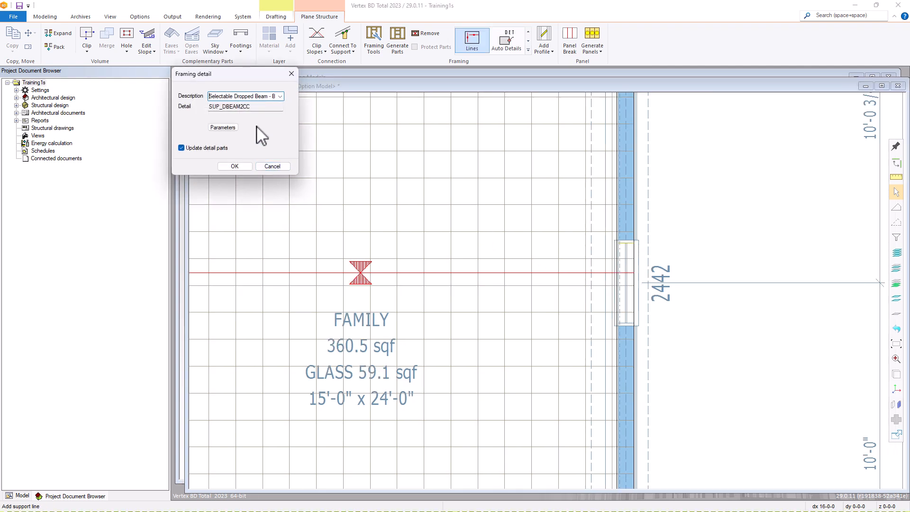
pyautogui.click(281, 97)
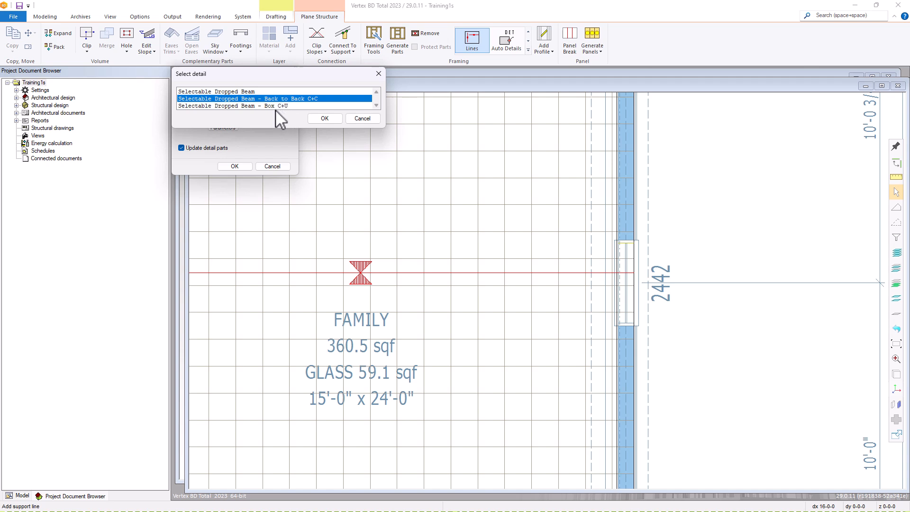
pyautogui.doubleClick(238, 92)
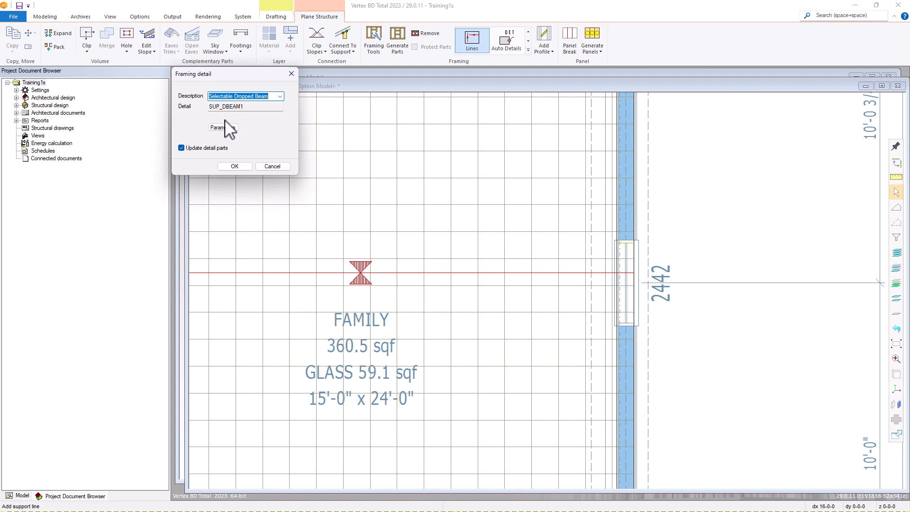
# Step: Set the dropped beam's section to W10x26 from the steel library and accept the framing detail
pyautogui.click(223, 127)
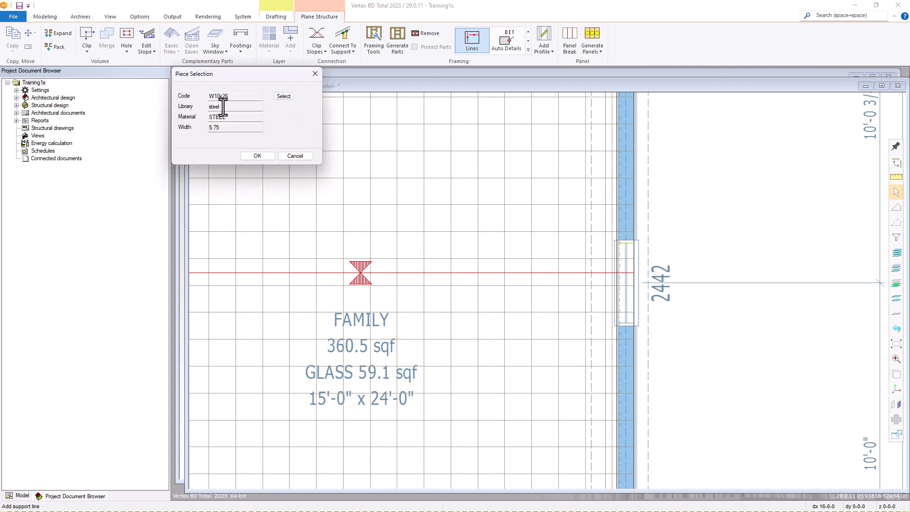
pyautogui.click(283, 97)
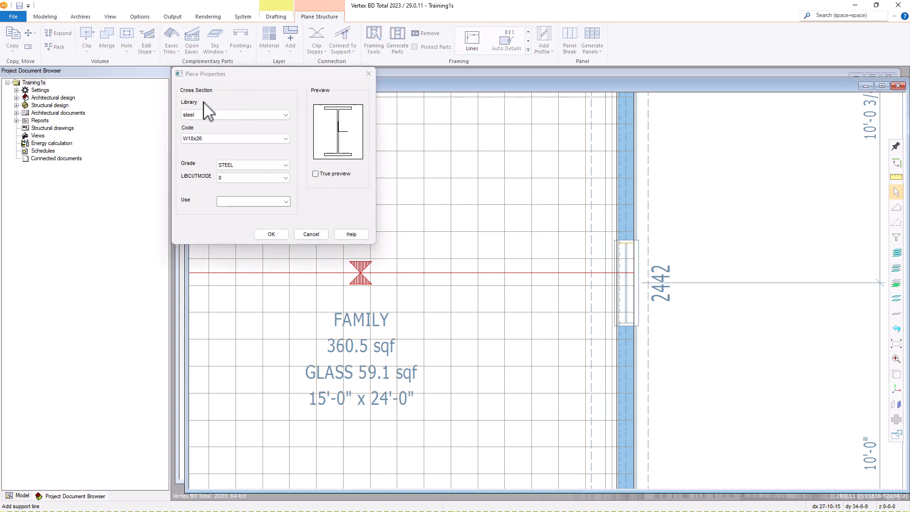
pyautogui.click(268, 116)
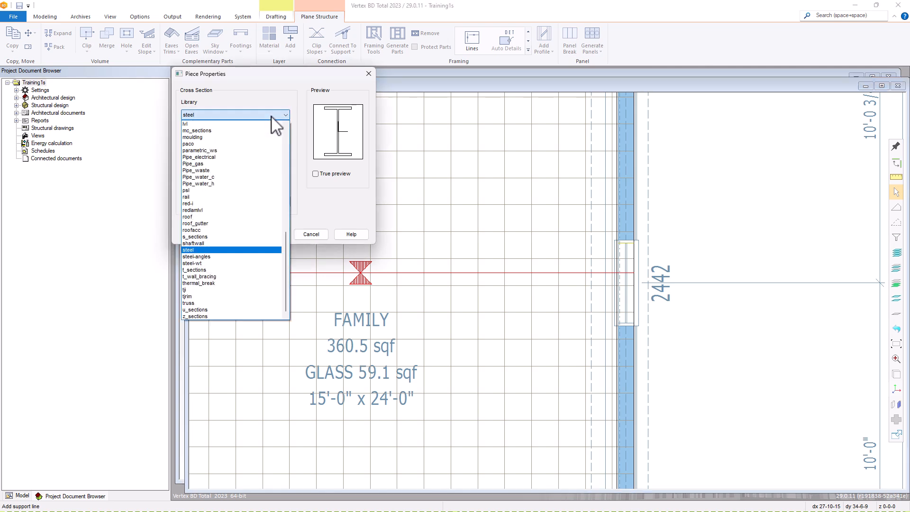
pyautogui.click(216, 115)
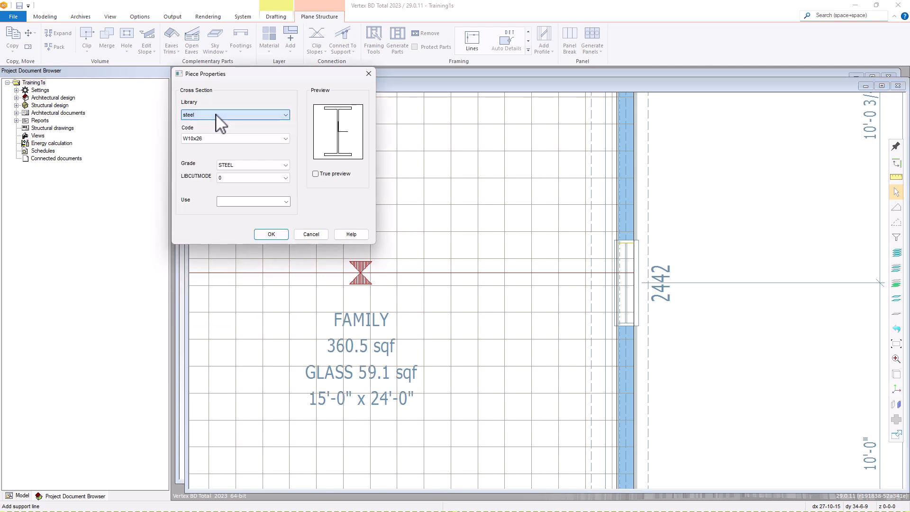
pyautogui.click(248, 140)
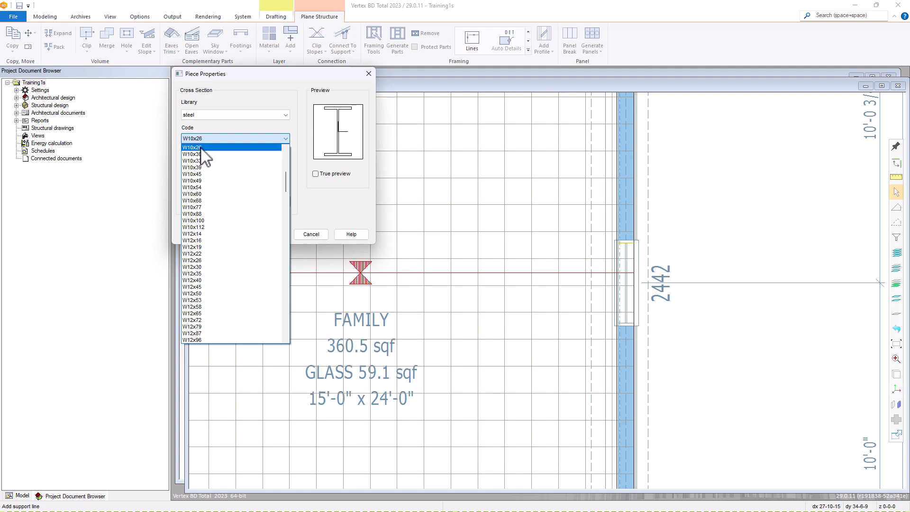
pyautogui.click(216, 148)
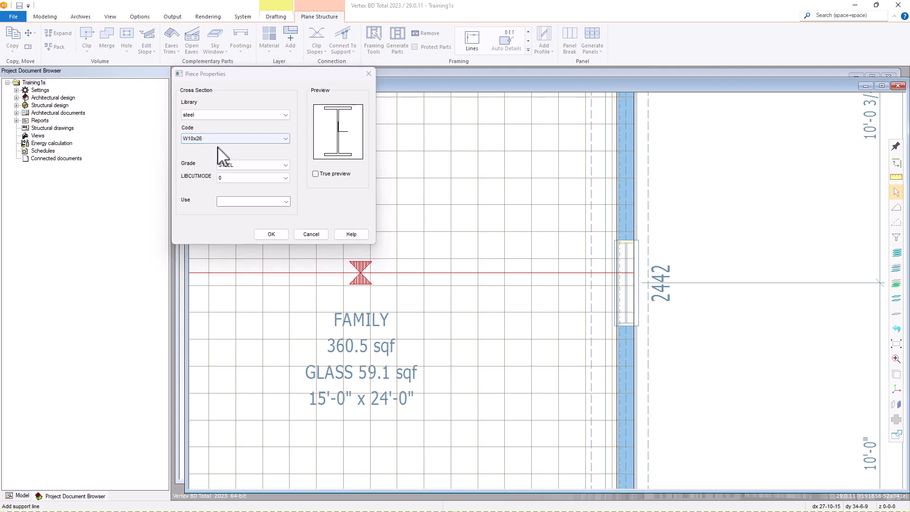
pyautogui.click(278, 236)
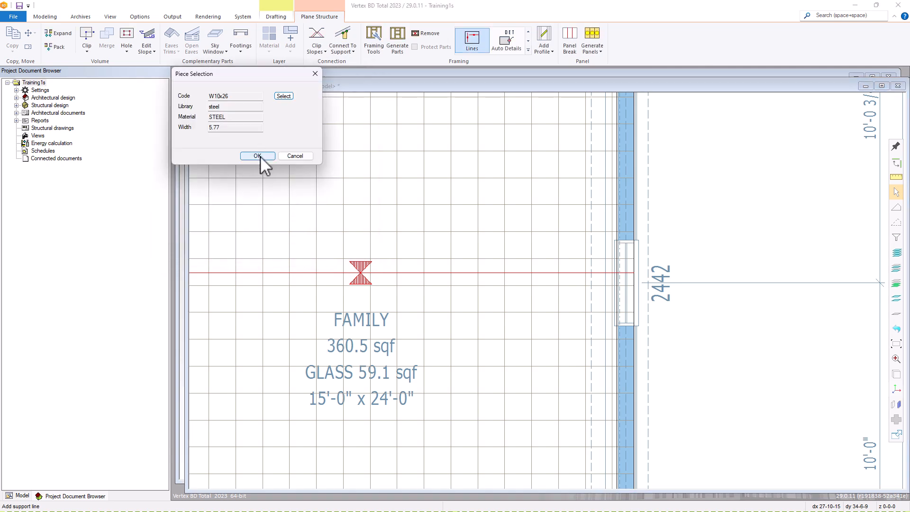
pyautogui.click(260, 156)
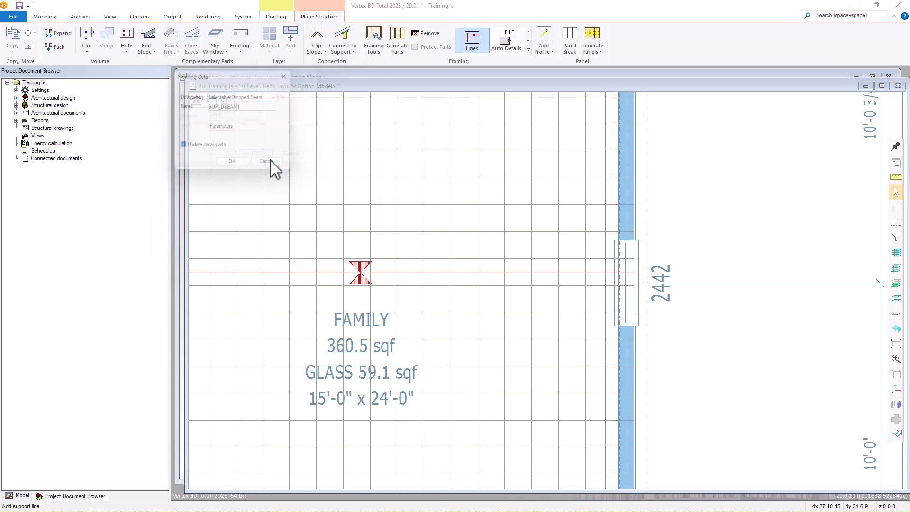
pyautogui.click(235, 166)
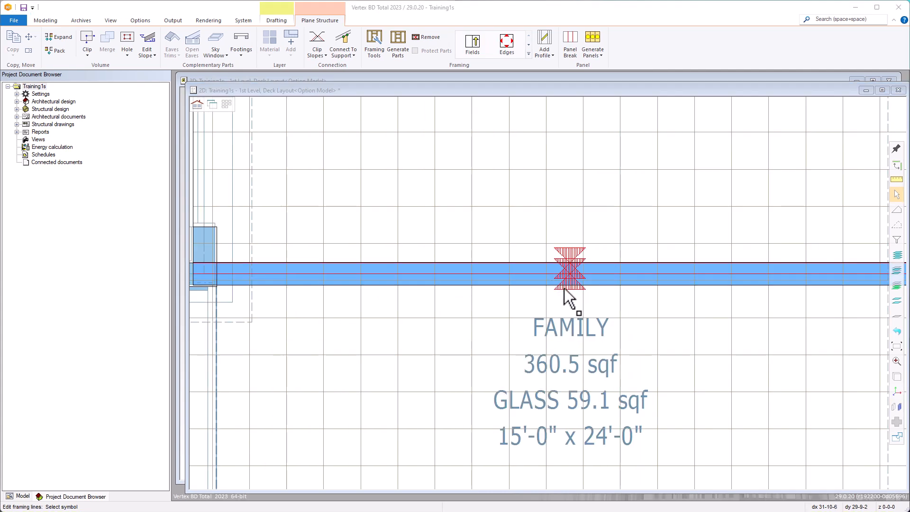
# Step: Check the piece parameters of the family room's dropped beam and close its framing detail without changes
pyautogui.click(568, 286)
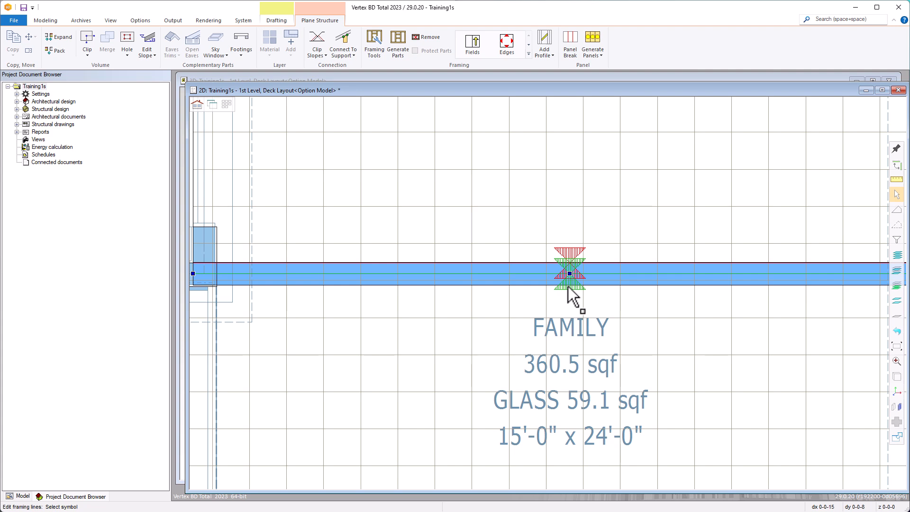
pyautogui.rightClick(568, 286)
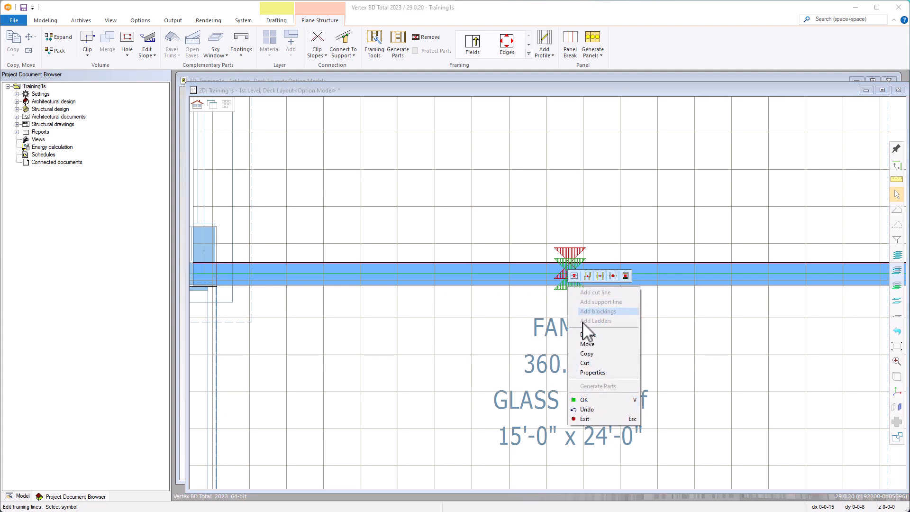
pyautogui.click(593, 372)
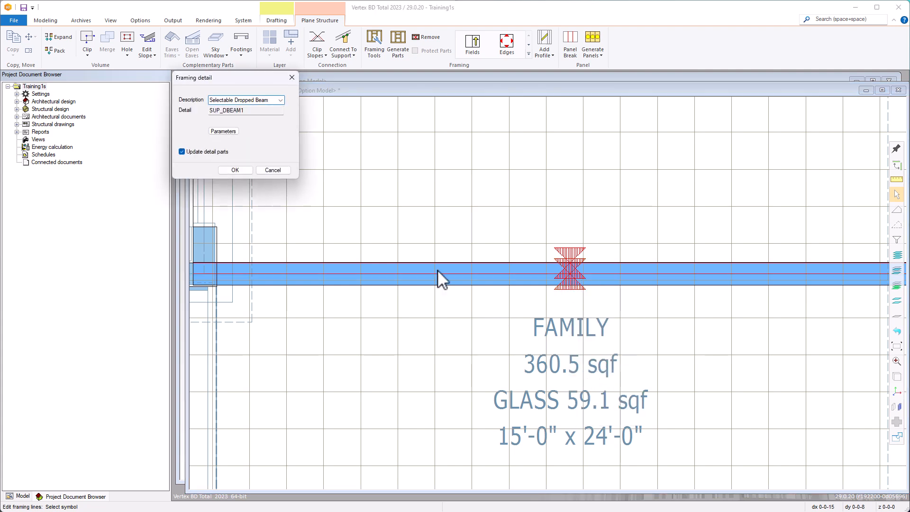
pyautogui.click(233, 132)
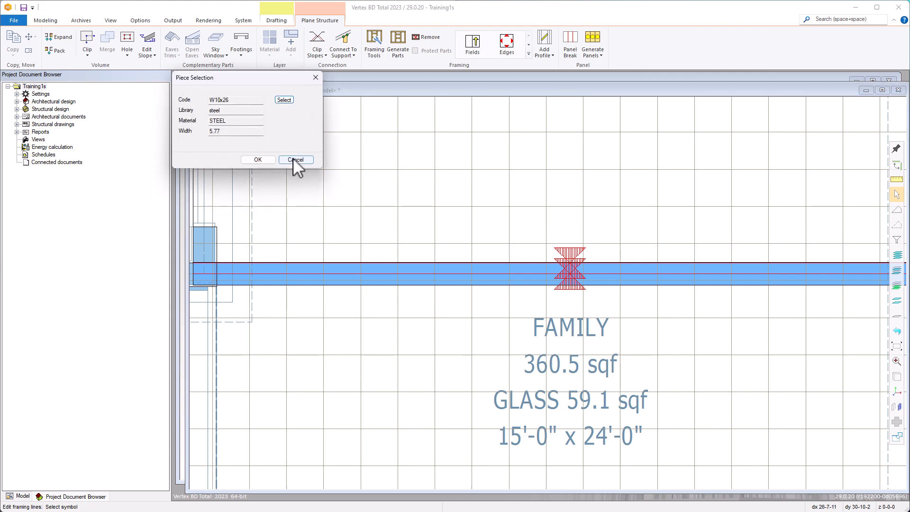
pyautogui.click(294, 159)
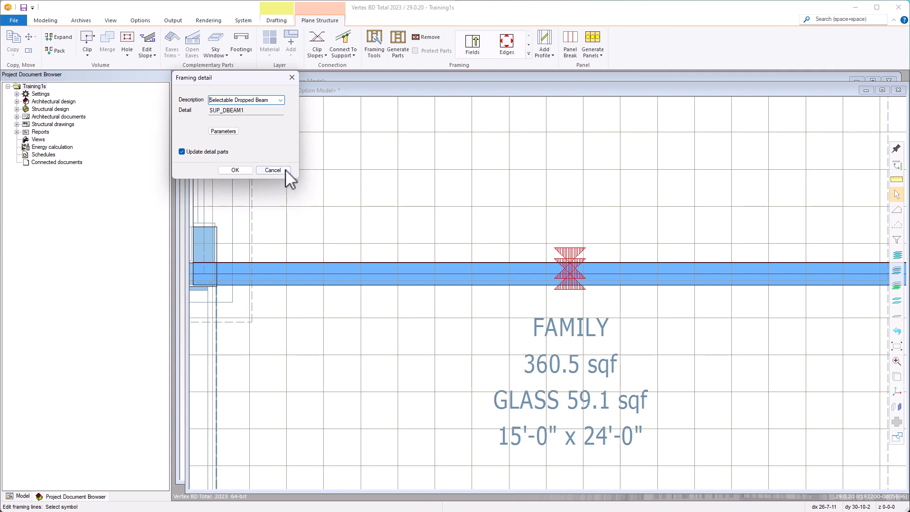
pyautogui.click(273, 169)
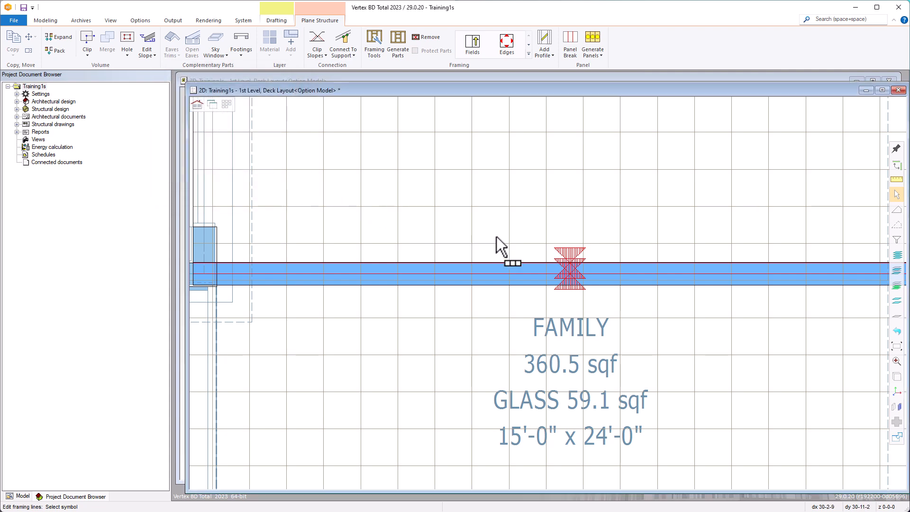
# Step: Draw a cut line along the centre of the wall above the dining and living rooms, between the outer faces of both exterior walls
pyautogui.scroll(-5, 403, 302)
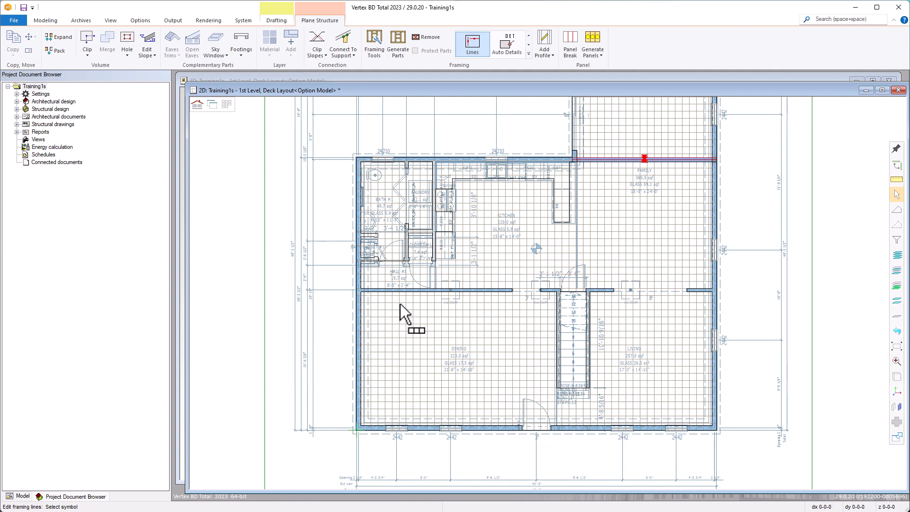
pyautogui.rightClick(401, 304)
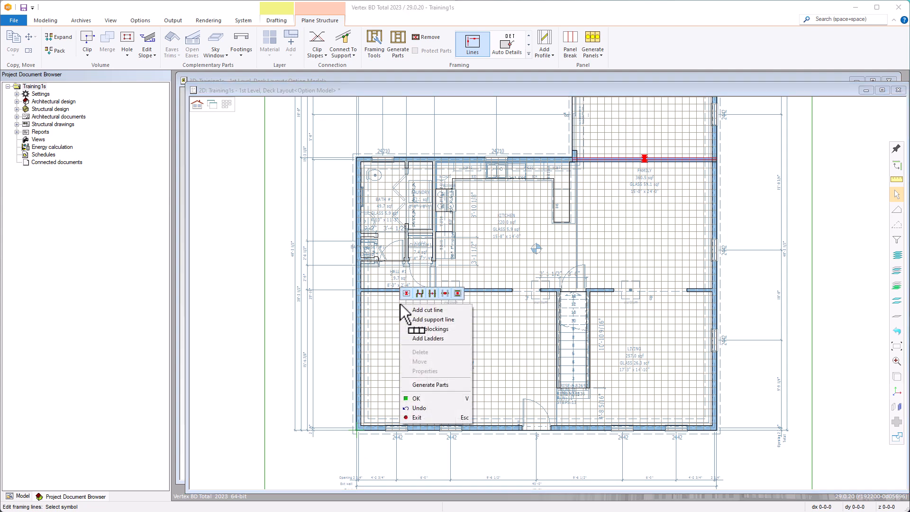
pyautogui.click(437, 311)
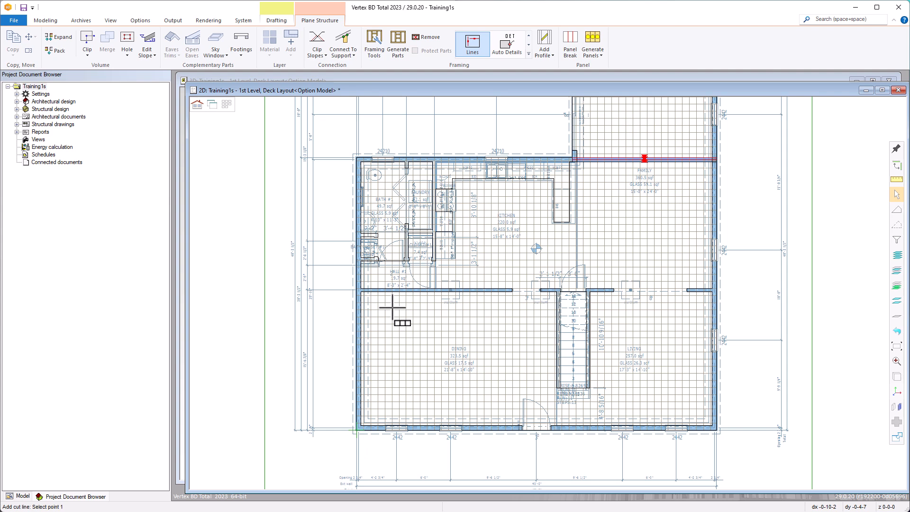
pyautogui.scroll(2, 392, 308)
pyautogui.scroll(-2, 587, 297)
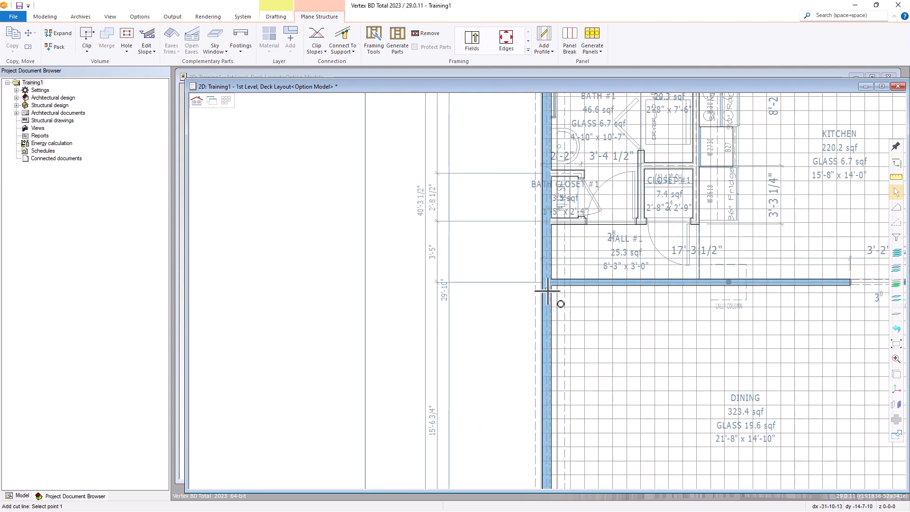
pyautogui.scroll(8, 559, 299)
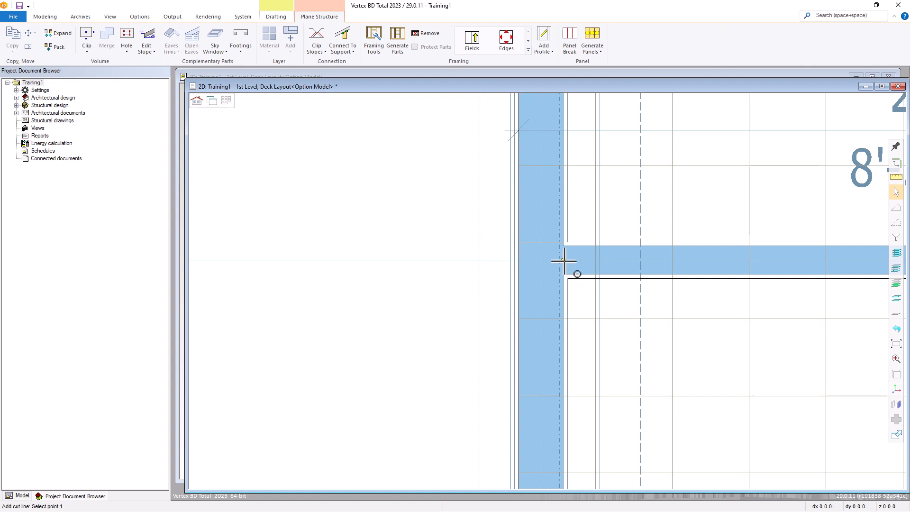
pyautogui.click(518, 260)
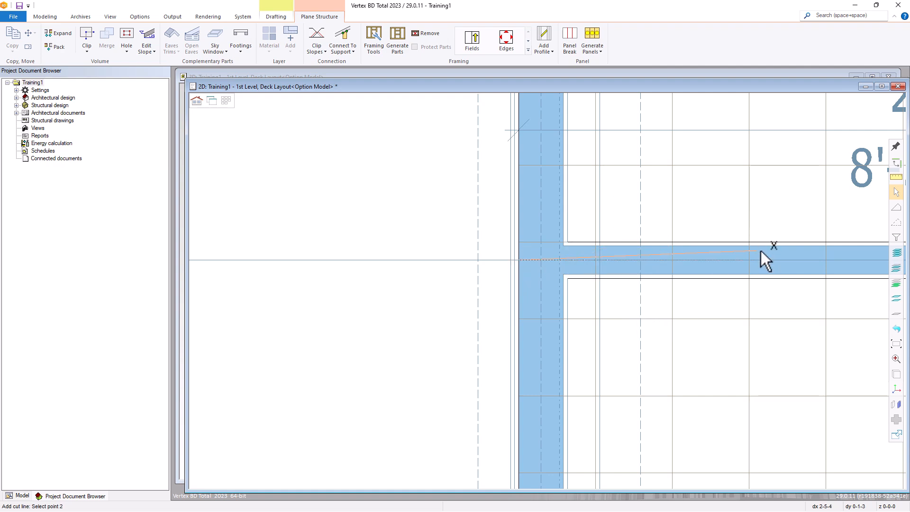
pyautogui.scroll(-5, 762, 259)
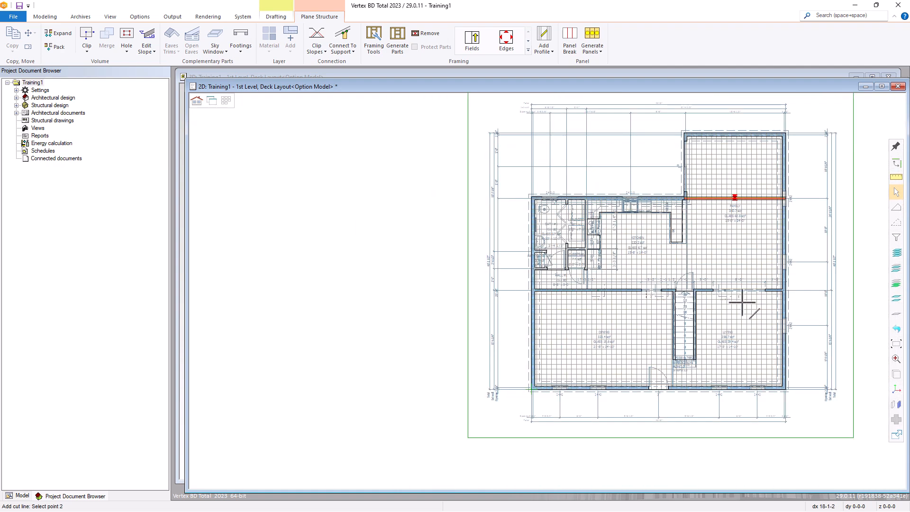
pyautogui.scroll(5, 785, 299)
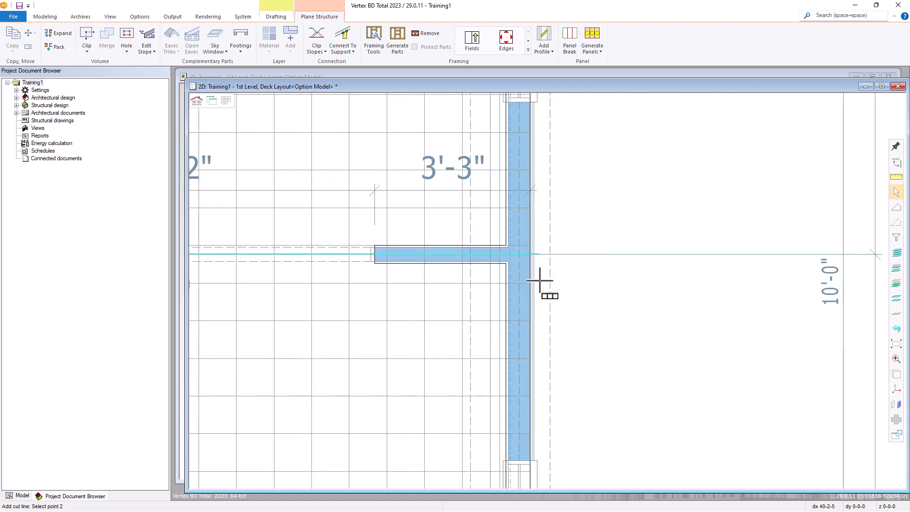
pyautogui.scroll(2, 539, 286)
pyautogui.scroll(1, 574, 279)
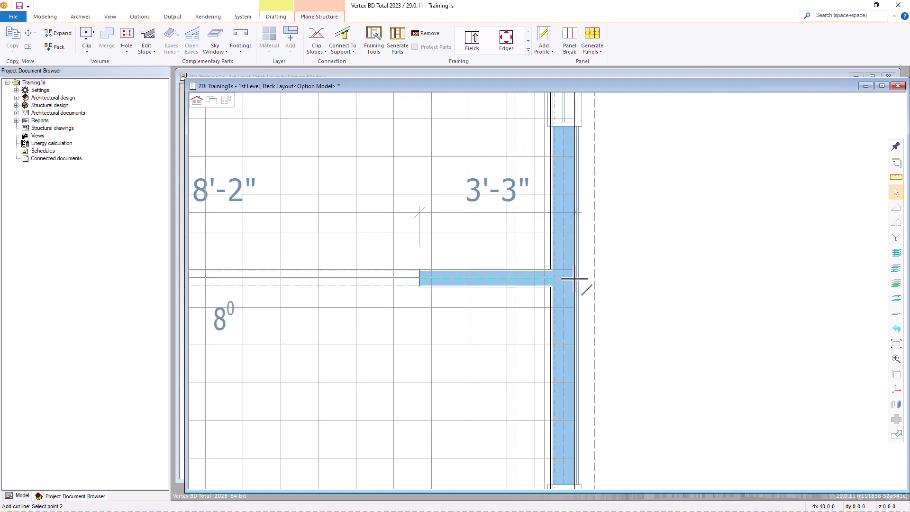
pyautogui.click(574, 280)
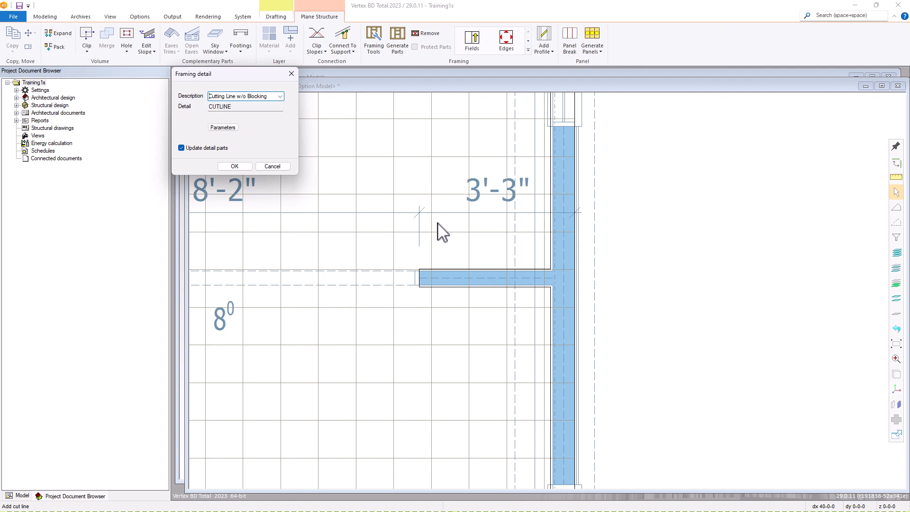
# Step: Choose the Cut Line, Back-to-Back C detail for the cut line, check its parameters and accept the framing detail
pyautogui.click(281, 97)
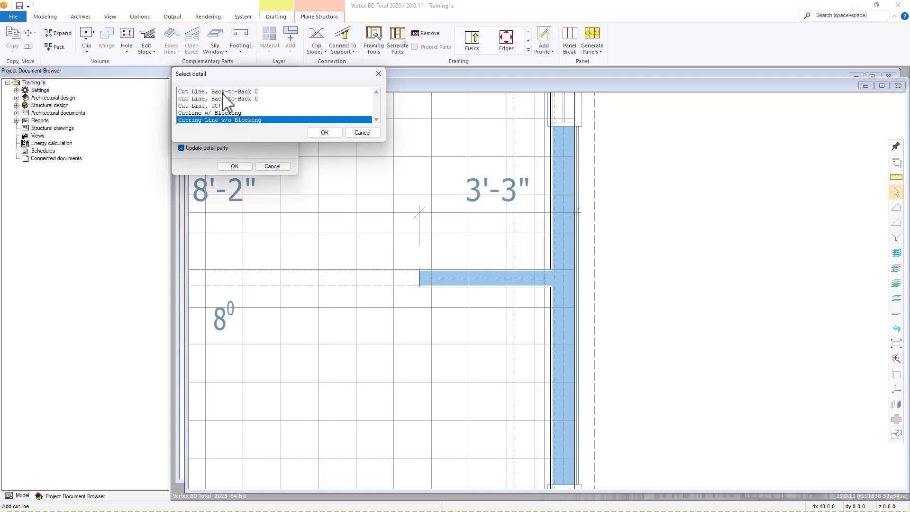
pyautogui.doubleClick(246, 92)
pyautogui.click(226, 128)
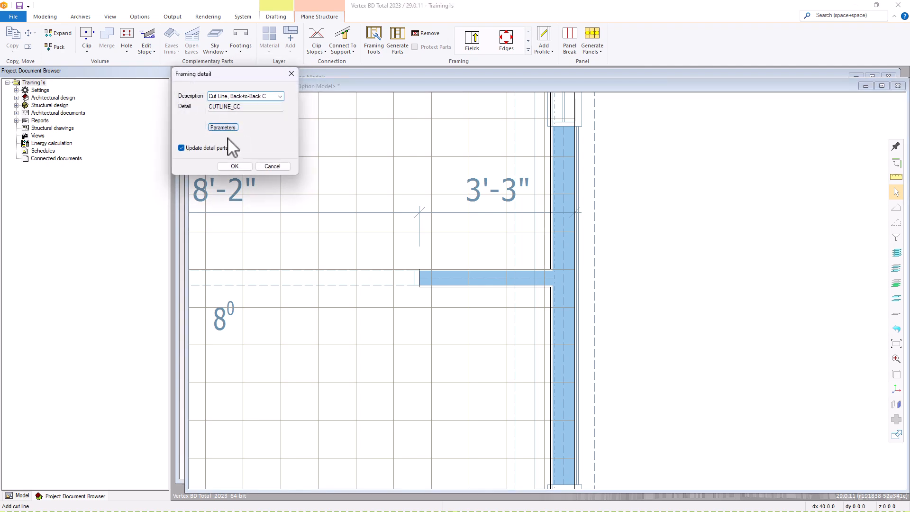
pyautogui.click(235, 166)
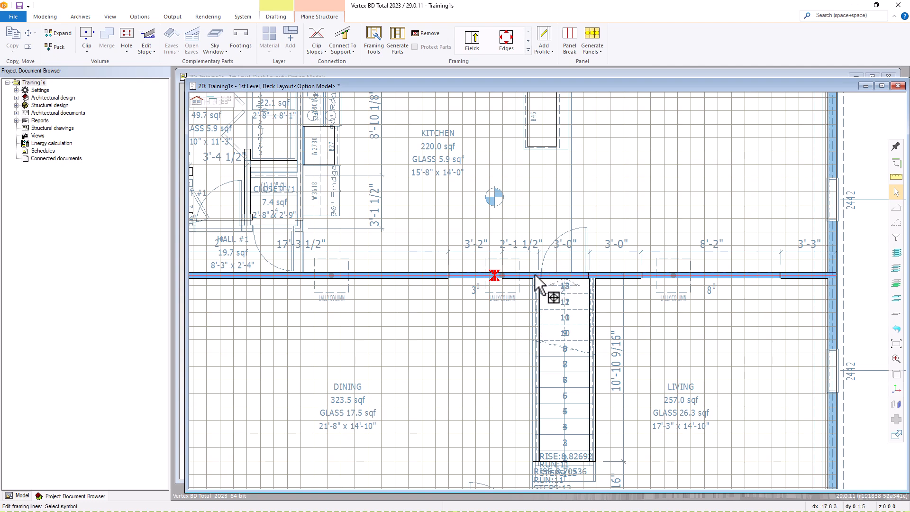
# Step: Review the detail options in the new cut line's properties and close them without changes
pyautogui.click(494, 276)
pyautogui.rightClick(493, 279)
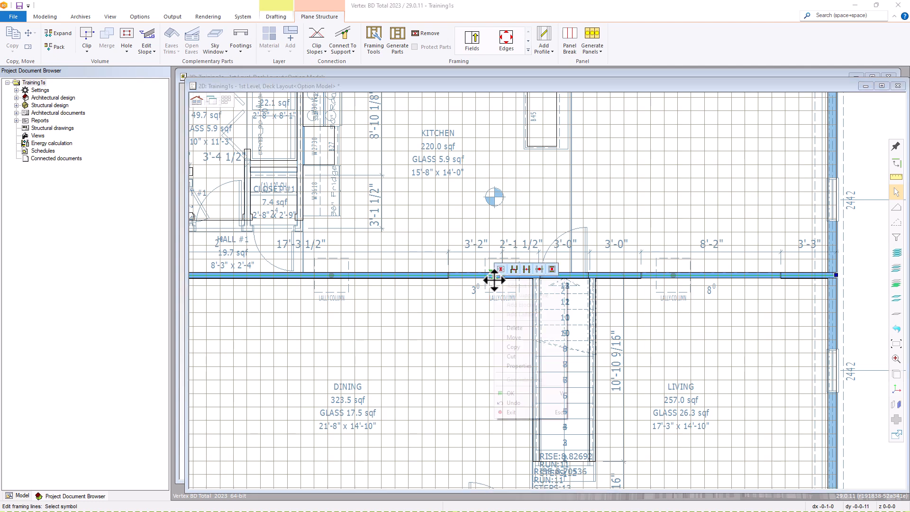
pyautogui.click(517, 365)
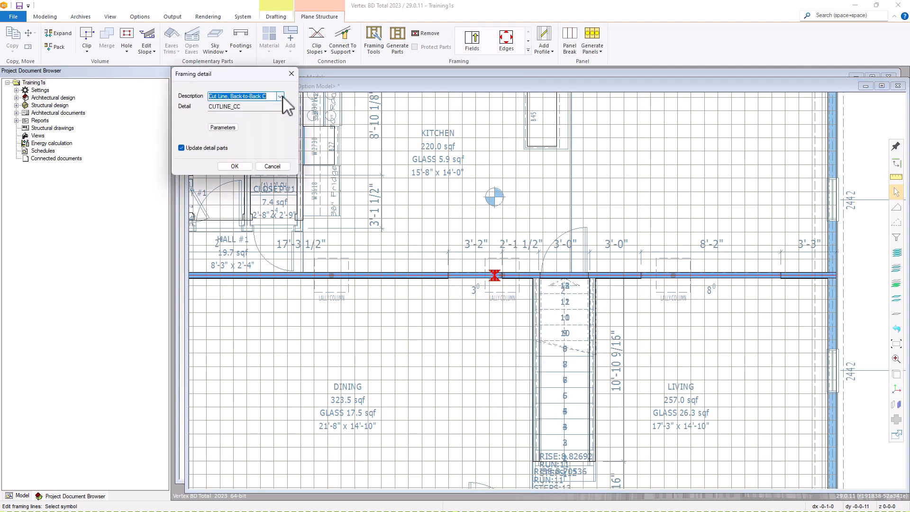
pyautogui.click(282, 97)
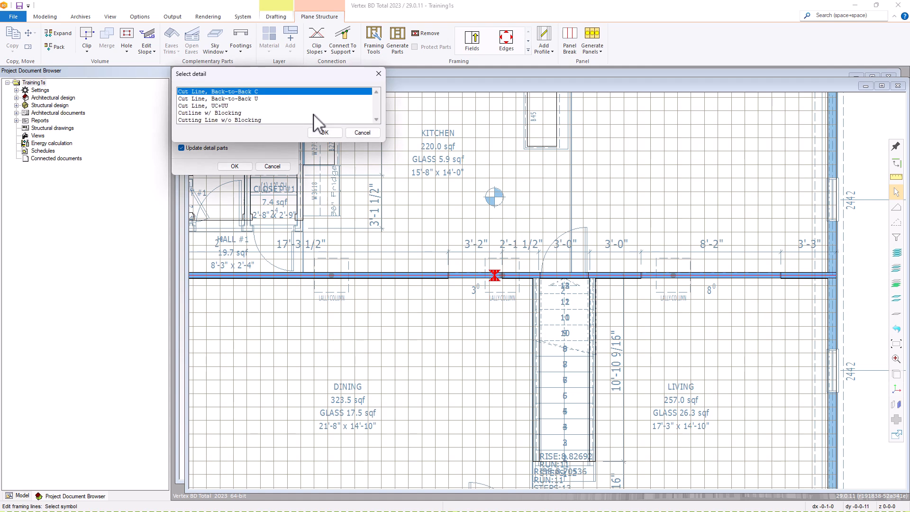
pyautogui.click(362, 133)
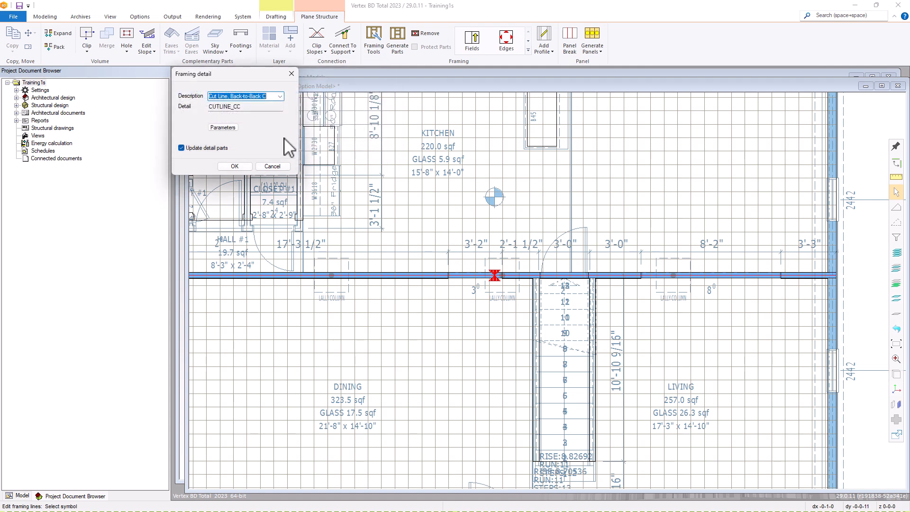
pyautogui.click(273, 167)
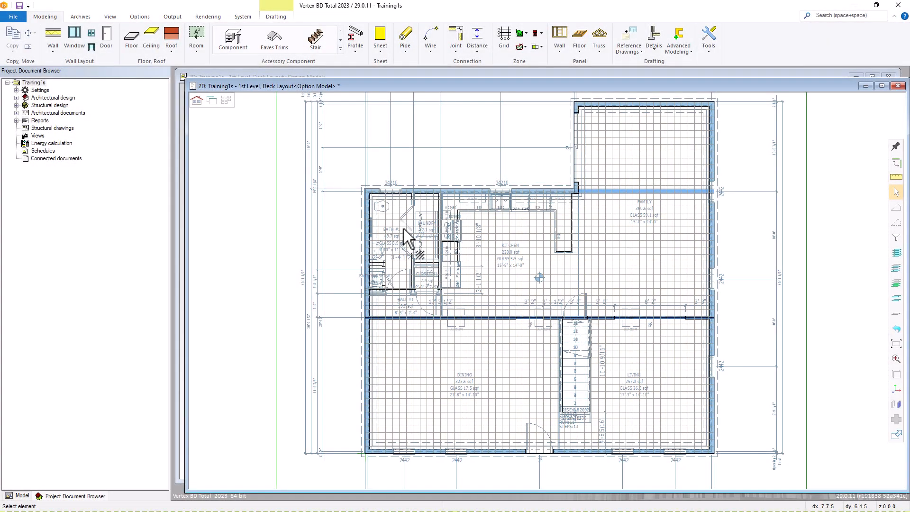
# Step: Generate the parts of the first-level floor and show the 1st Level, Deck Framing model in 3D
pyautogui.click(393, 216)
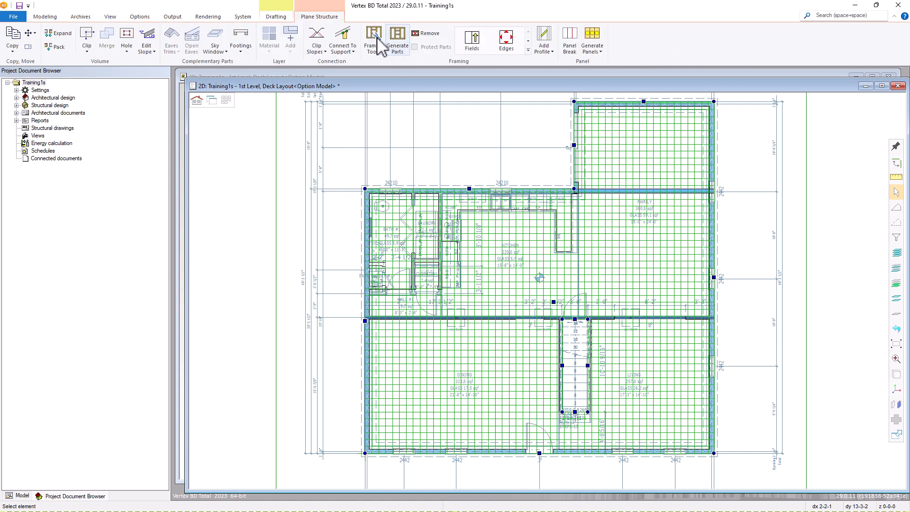
pyautogui.click(400, 44)
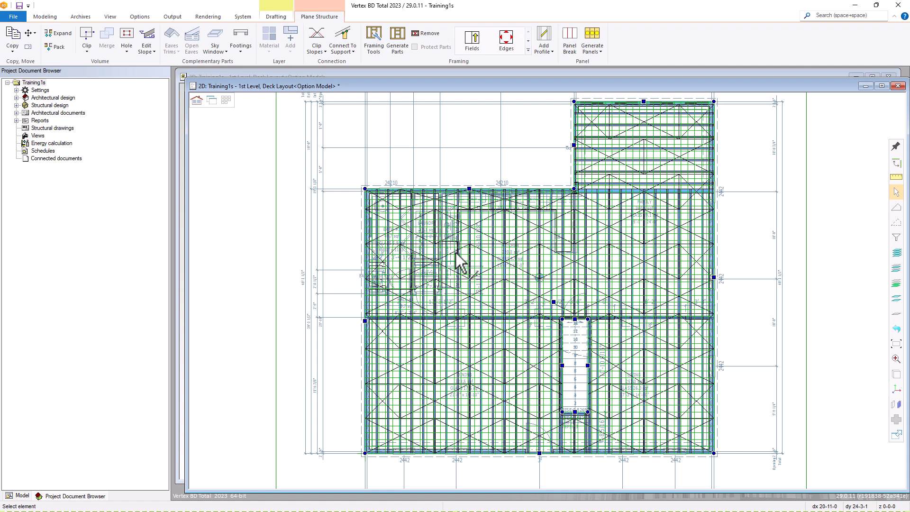
pyautogui.click(212, 101)
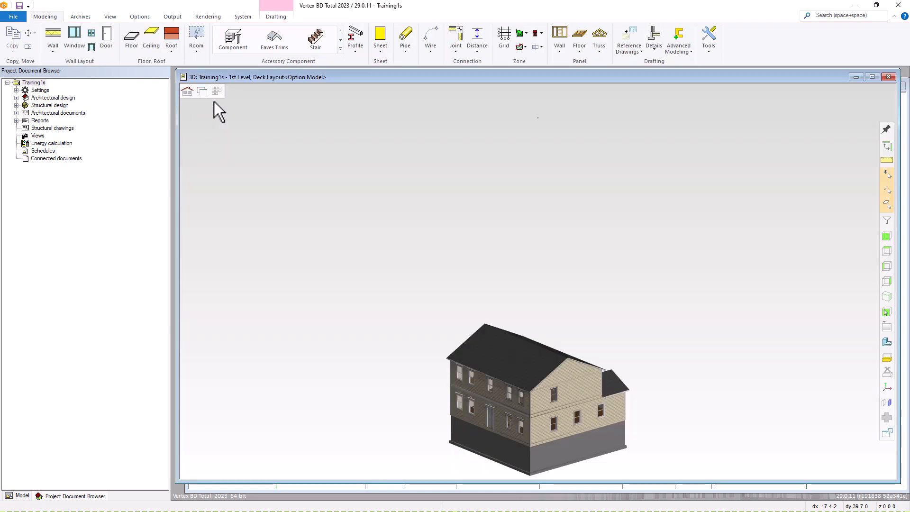
pyautogui.click(186, 90)
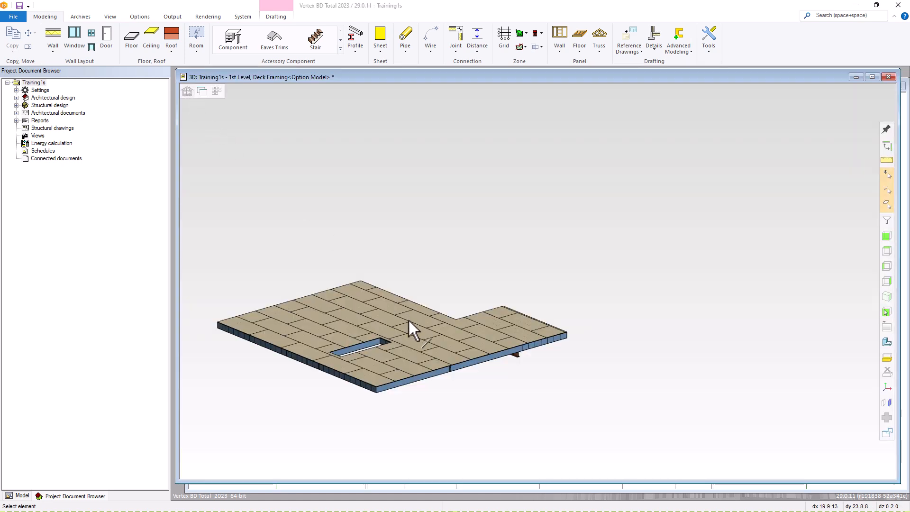
# Step: Remove the floor sheathing from the 3D deck and inspect the joists along the cut line
pyautogui.scroll(1, 390, 359)
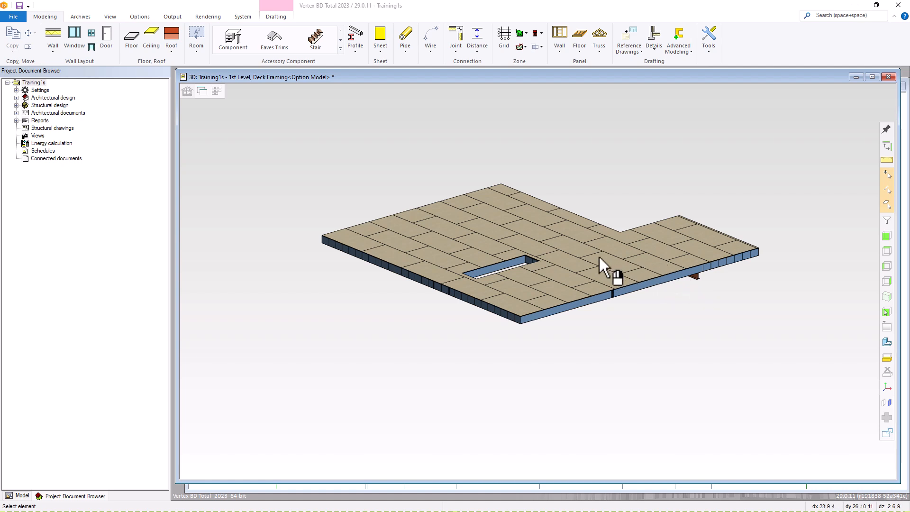
pyautogui.click(614, 270)
pyautogui.press('Delete')
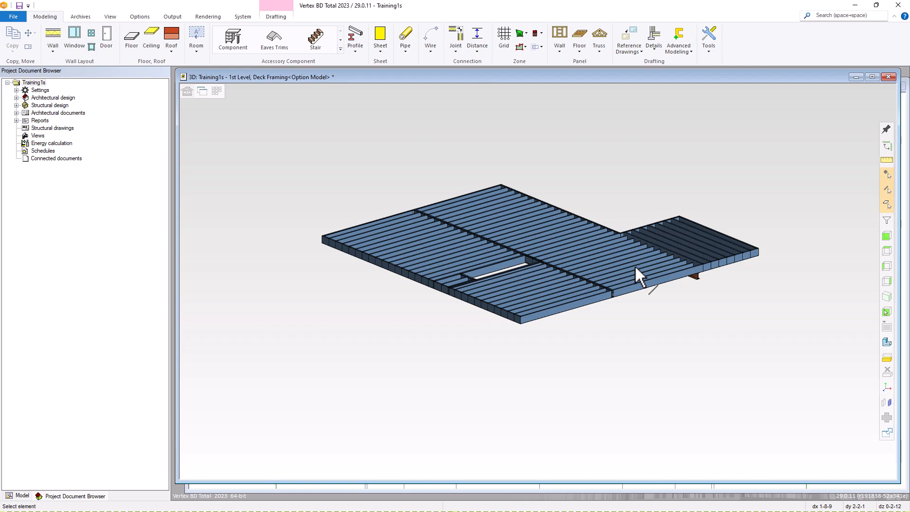
pyautogui.moveTo(635, 266); pyautogui.dragTo(647, 285, button='middle')
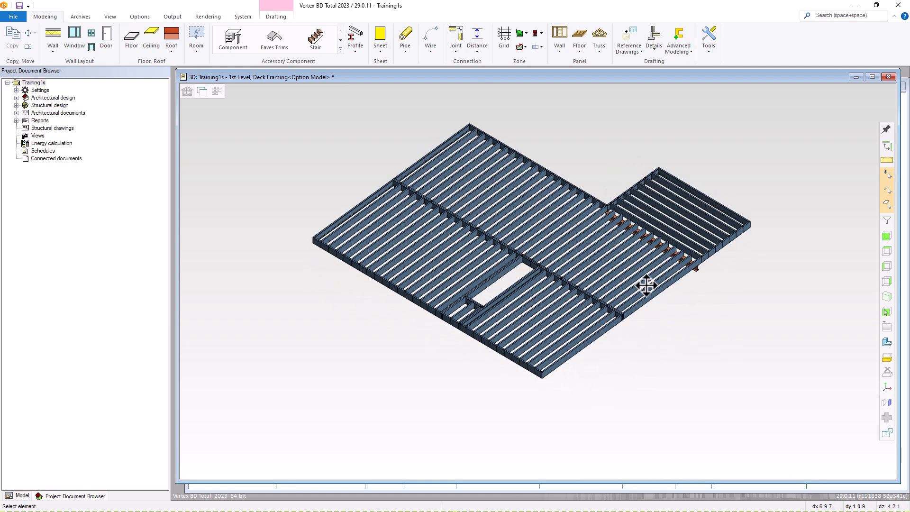
pyautogui.scroll(3, 585, 297)
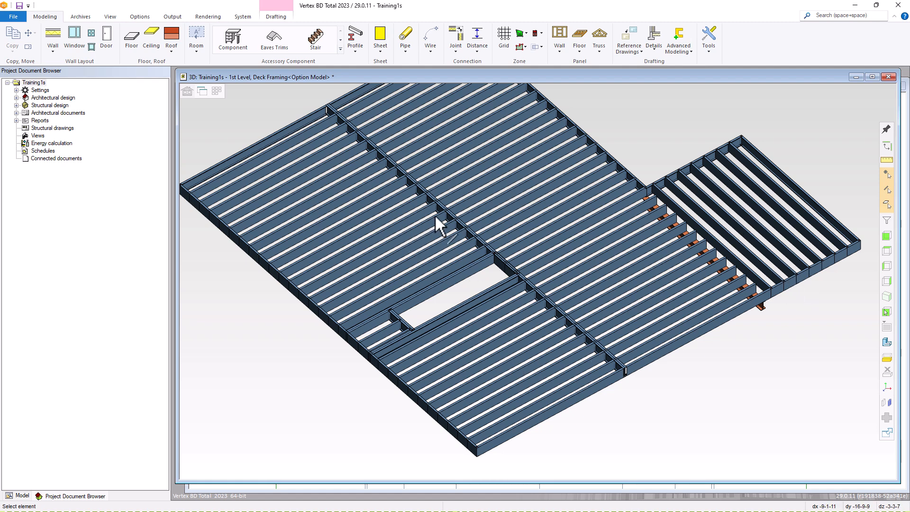
pyautogui.click(385, 216)
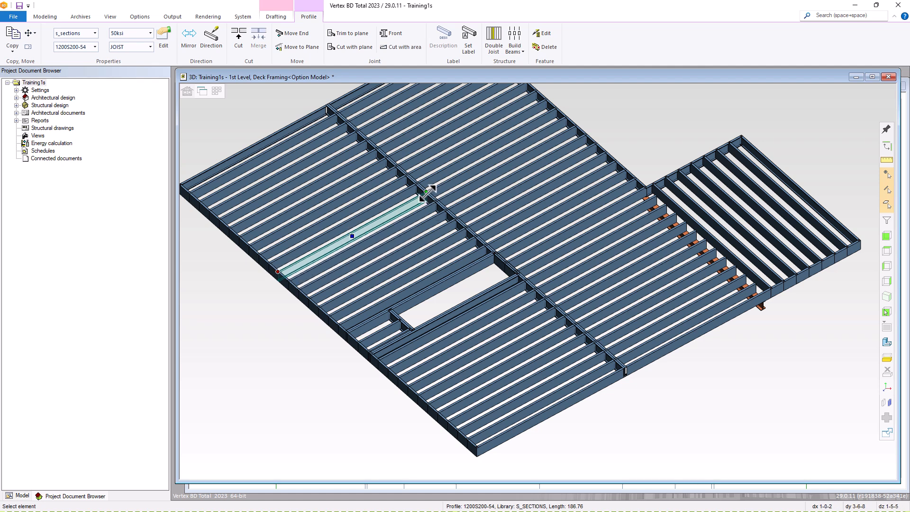
pyautogui.press('Escape')
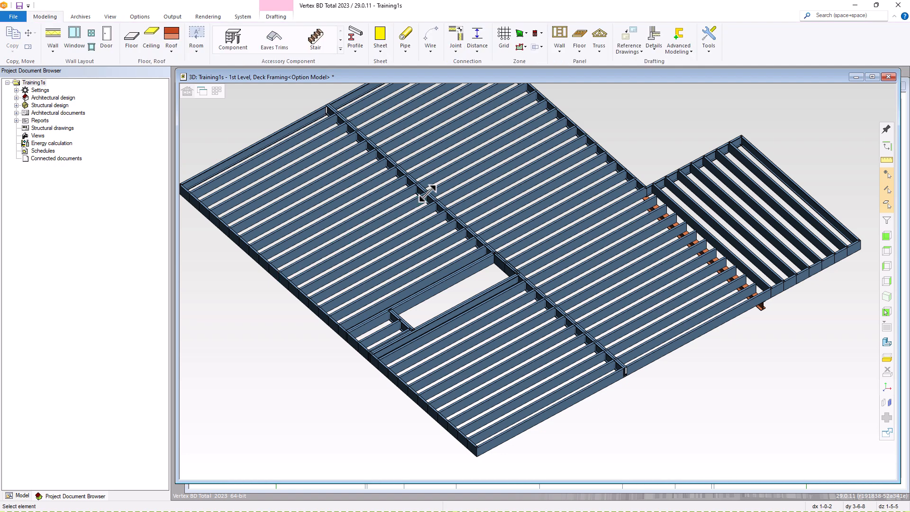
# Step: In the 2D deck layout, add a blockings line along the joist overlap between the main floor and the smaller extension, spanning the extension's width
pyautogui.hotkey('ctrl', 'Tab')
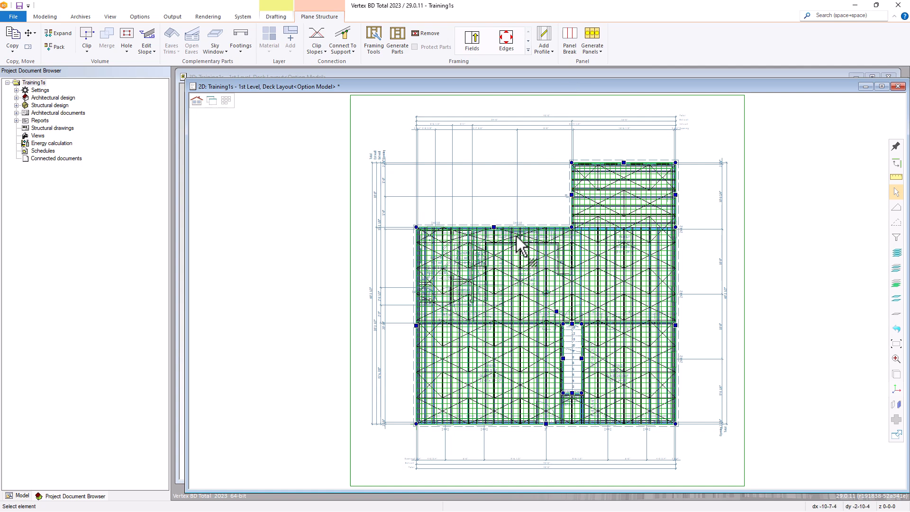
pyautogui.click(528, 50)
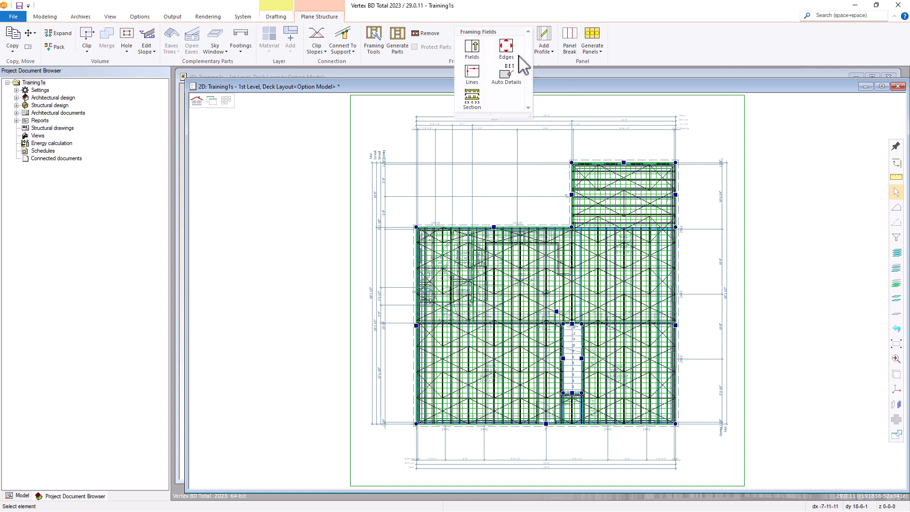
pyautogui.click(472, 73)
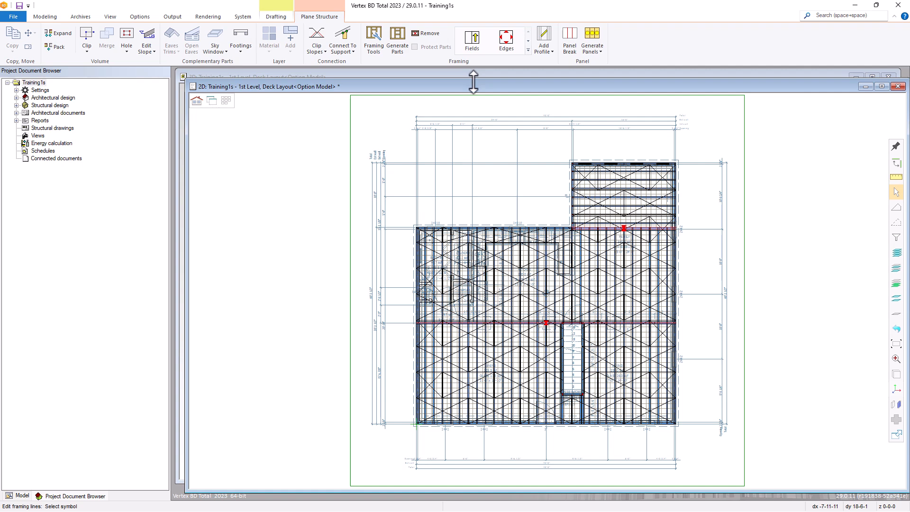
pyautogui.rightClick(513, 252)
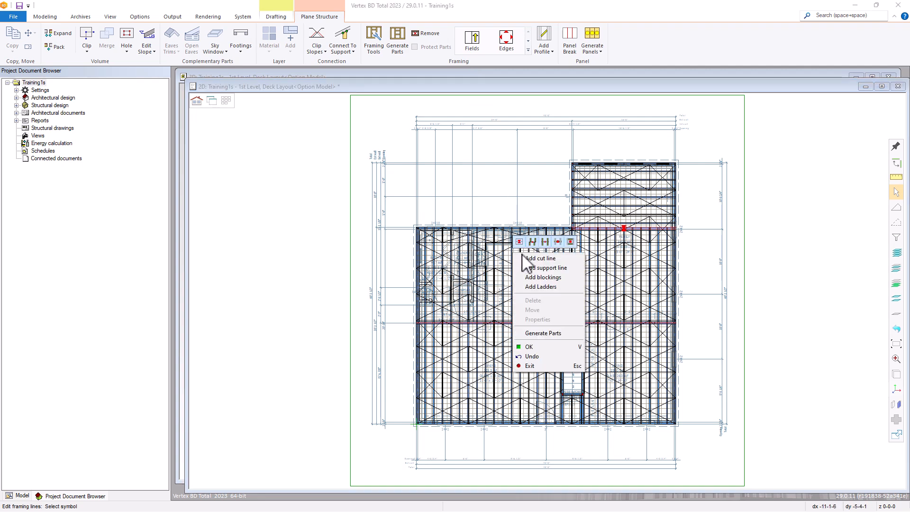
pyautogui.click(541, 279)
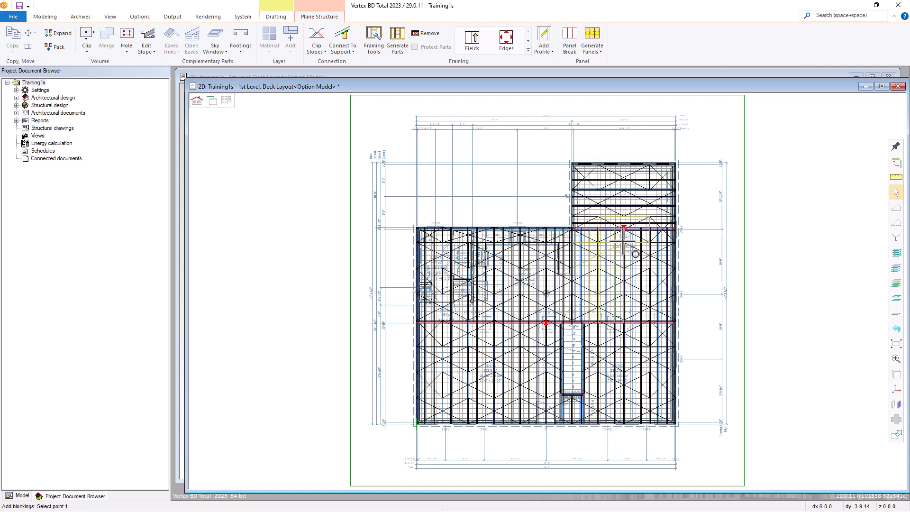
pyautogui.scroll(5, 623, 243)
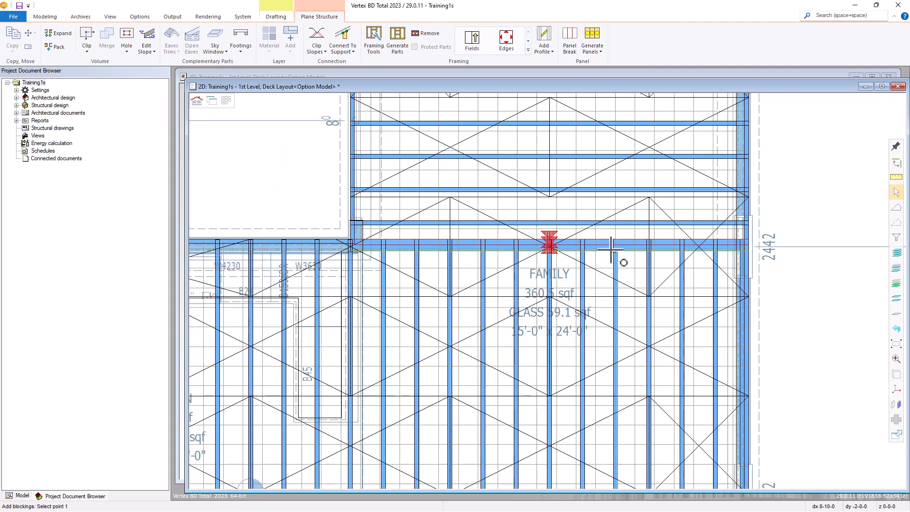
pyautogui.scroll(2, 421, 255)
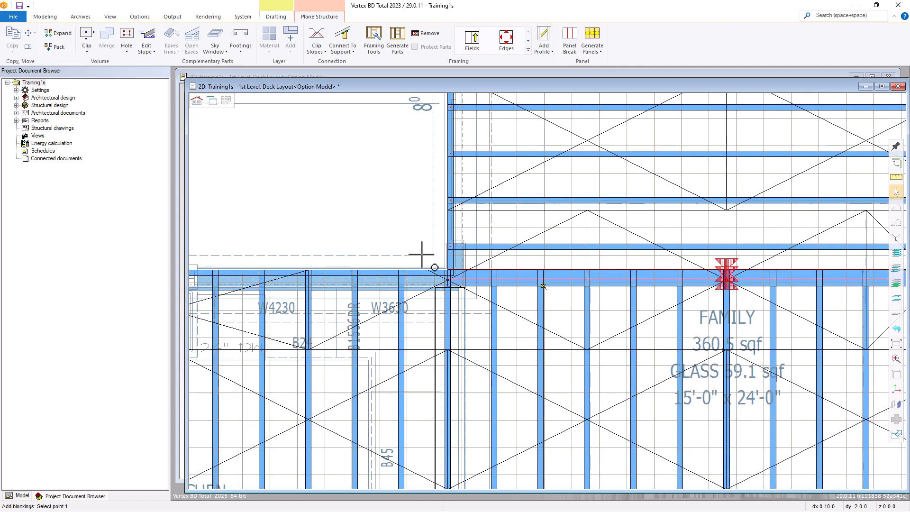
pyautogui.scroll(1, 420, 258)
pyautogui.scroll(4, 442, 299)
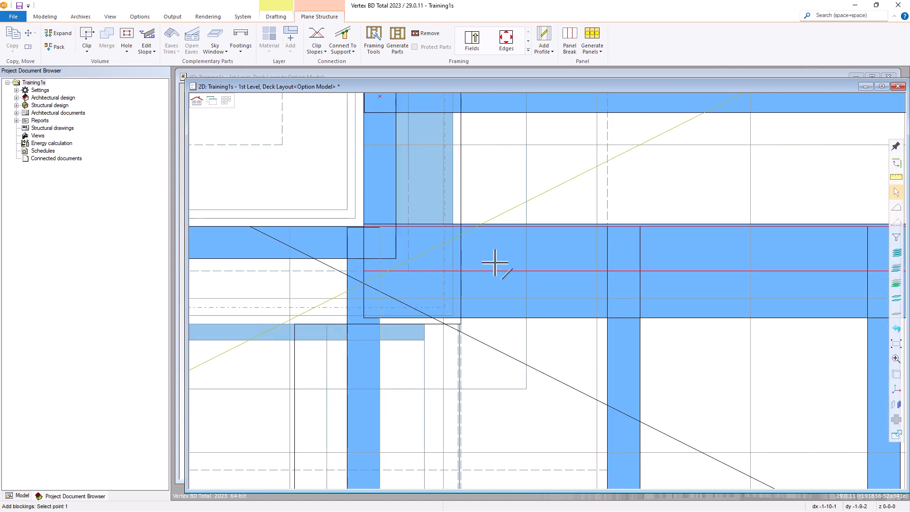
pyautogui.click(481, 263)
pyautogui.scroll(-2, 493, 263)
pyautogui.scroll(-3, 630, 279)
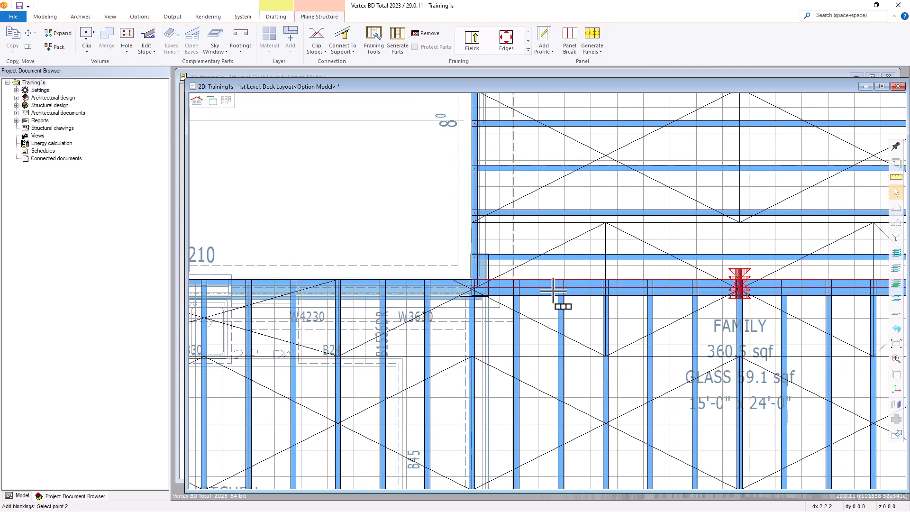
pyautogui.scroll(-2, 564, 309)
pyautogui.scroll(-3, 589, 309)
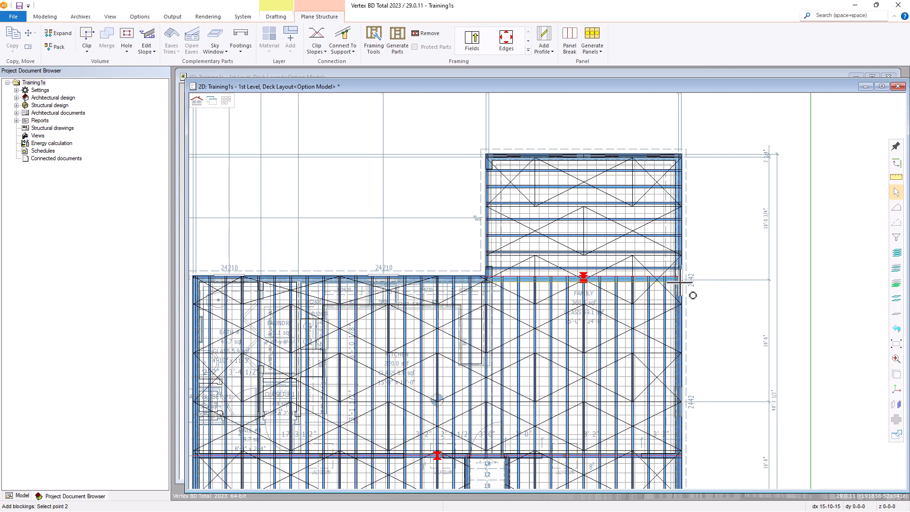
pyautogui.scroll(3, 680, 283)
pyautogui.scroll(3, 559, 301)
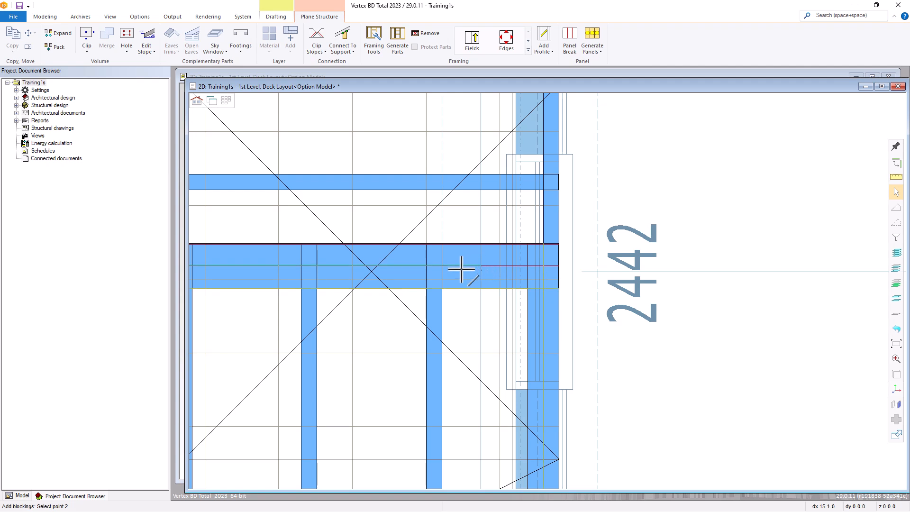
pyautogui.click(531, 272)
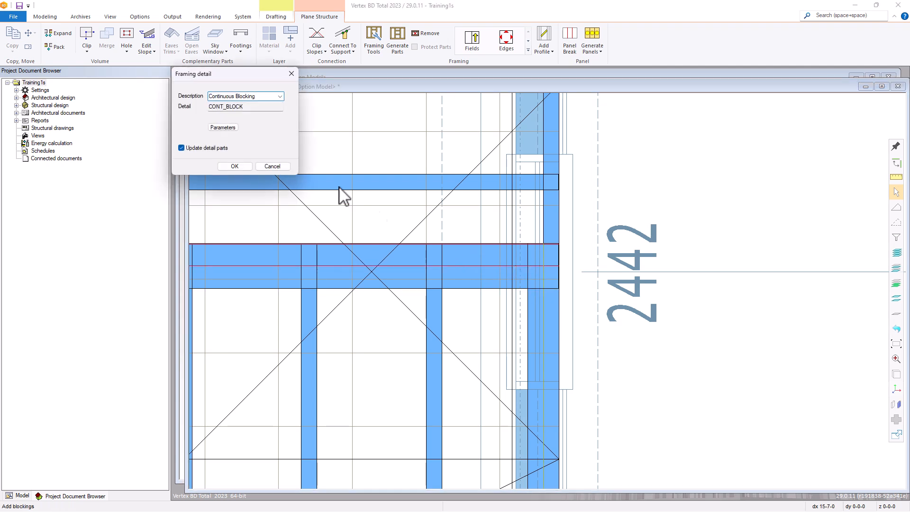
# Step: Keep Continuous Blocking as the blocking detail, check its parameters and accept the framing detail
pyautogui.click(282, 97)
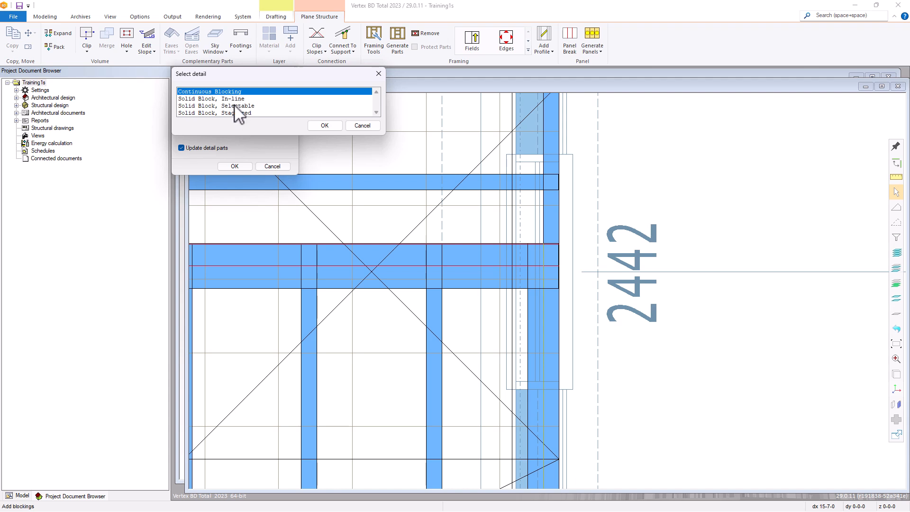
pyautogui.click(319, 126)
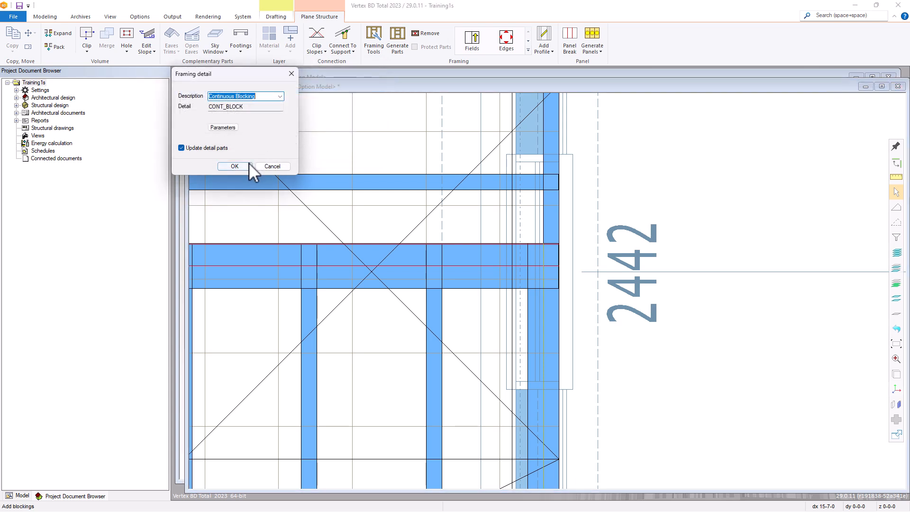
pyautogui.click(230, 127)
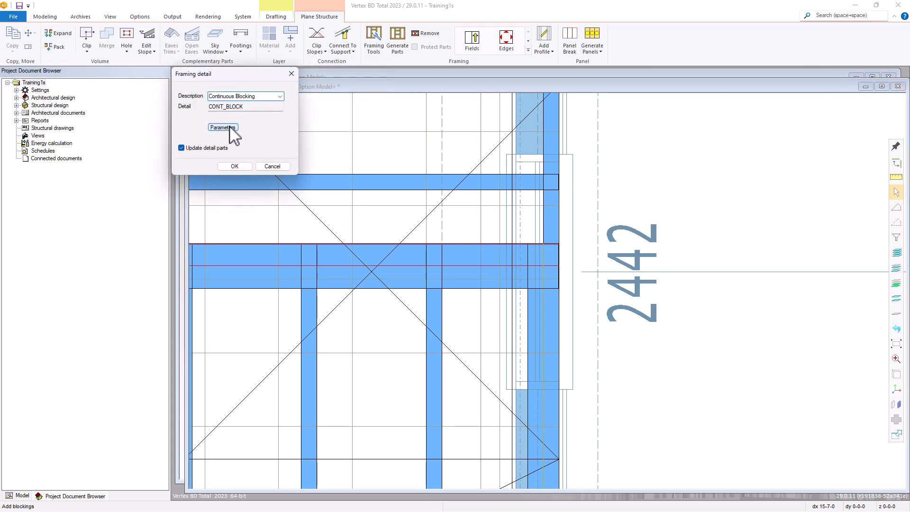
pyautogui.click(236, 167)
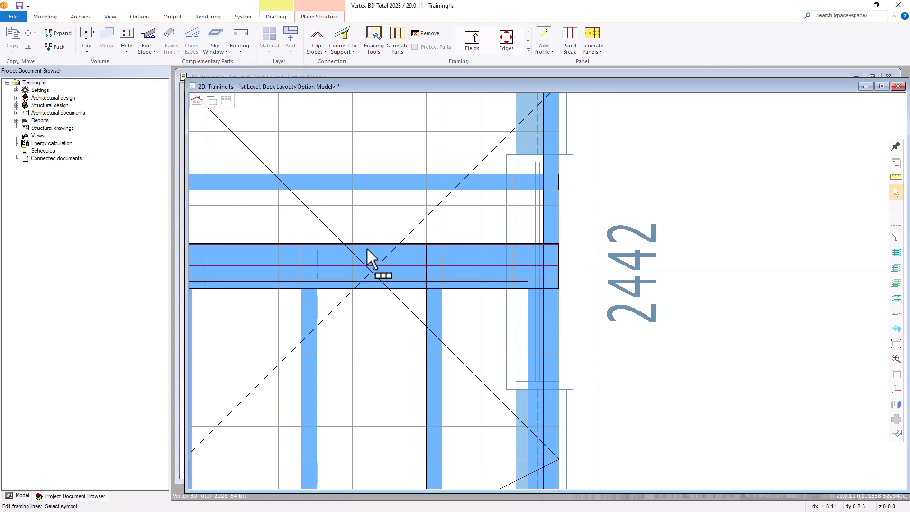
# Step: Remove the floor sheathing from the 3D deck framing model and inspect the continuous blocking at the overlapping joists
pyautogui.hotkey('ctrl', 'Tab')
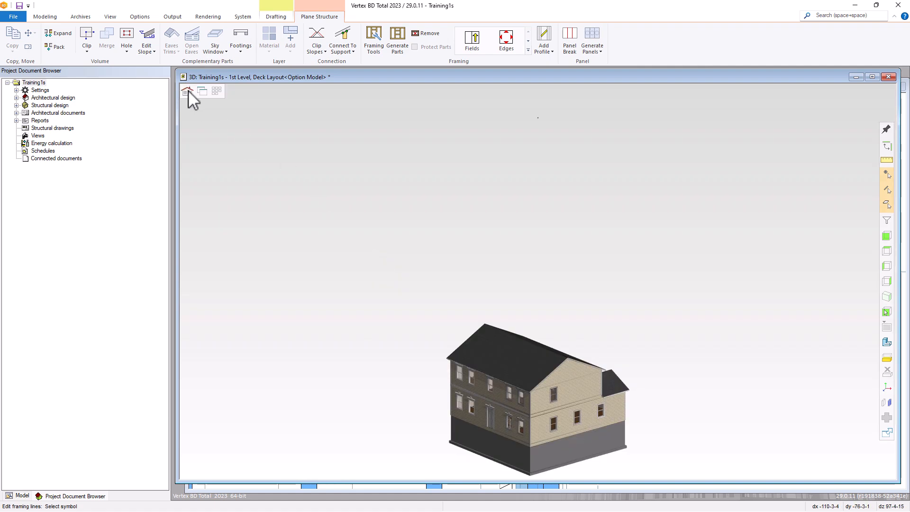
pyautogui.click(187, 91)
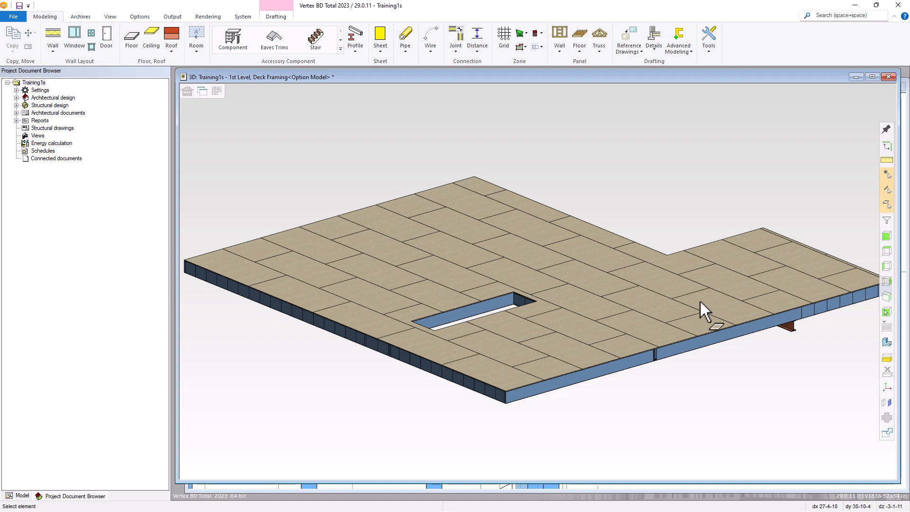
pyautogui.click(654, 308)
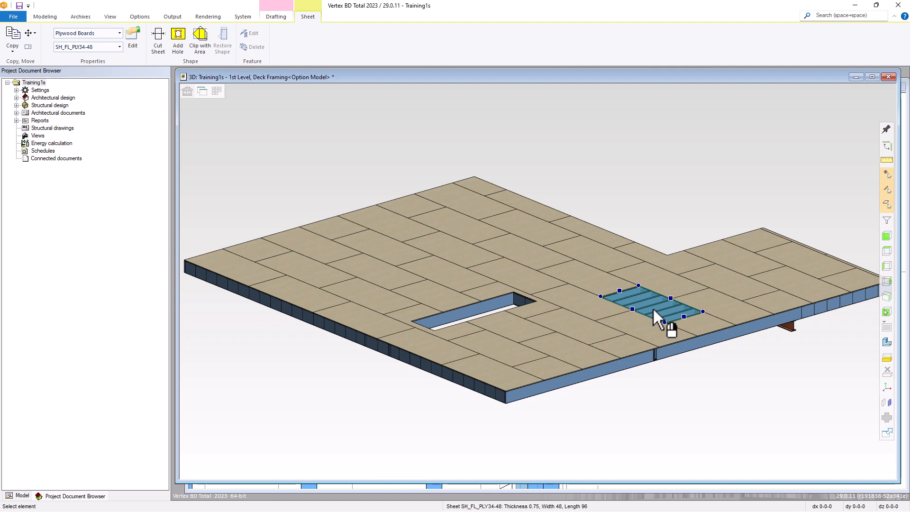
pyautogui.hotkey('ctrl', 'a')
pyautogui.press('Delete')
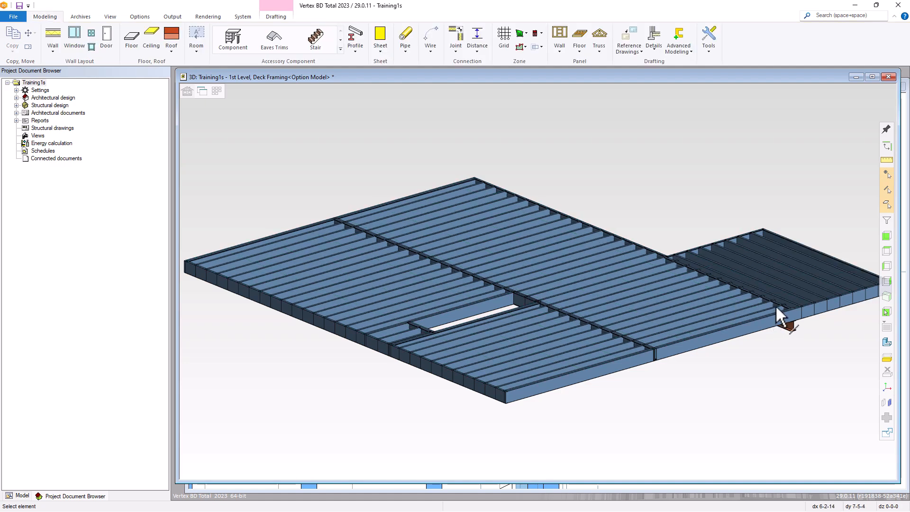
pyautogui.scroll(5, 539, 279)
pyautogui.moveTo(538, 279)
pyautogui.mouseDown(button='middle')
pyautogui.moveTo(515, 297)
pyautogui.moveTo(537, 280)
pyautogui.moveTo(528, 283)
pyautogui.mouseUp(button='middle')
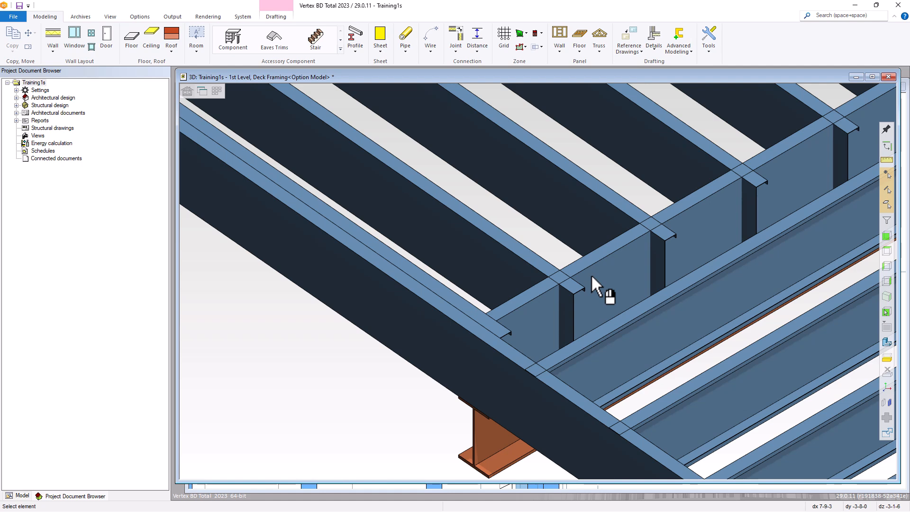
# Step: In the 2D deck framing, add a ladders line across the extension's width between its outer edge and the first joist
pyautogui.hotkey('ctrl', 'Tab')
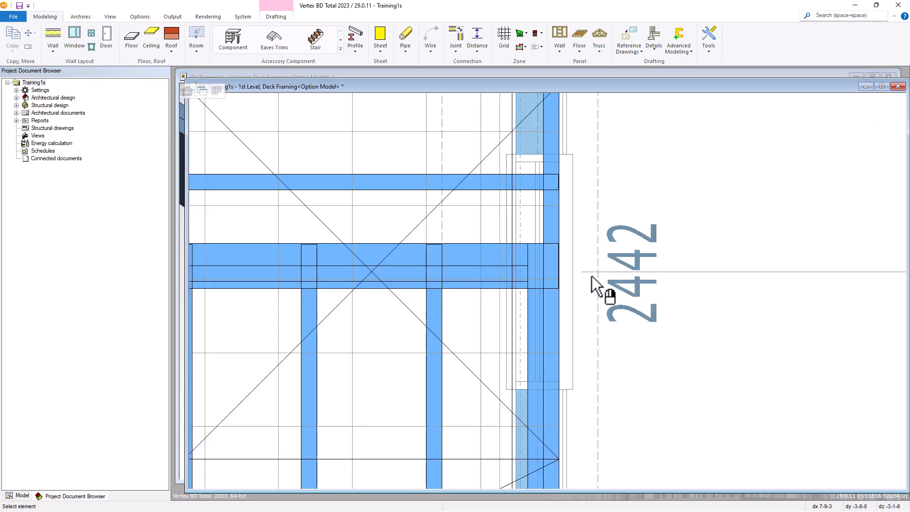
pyautogui.scroll(-1, 592, 276)
pyautogui.scroll(-2, 591, 275)
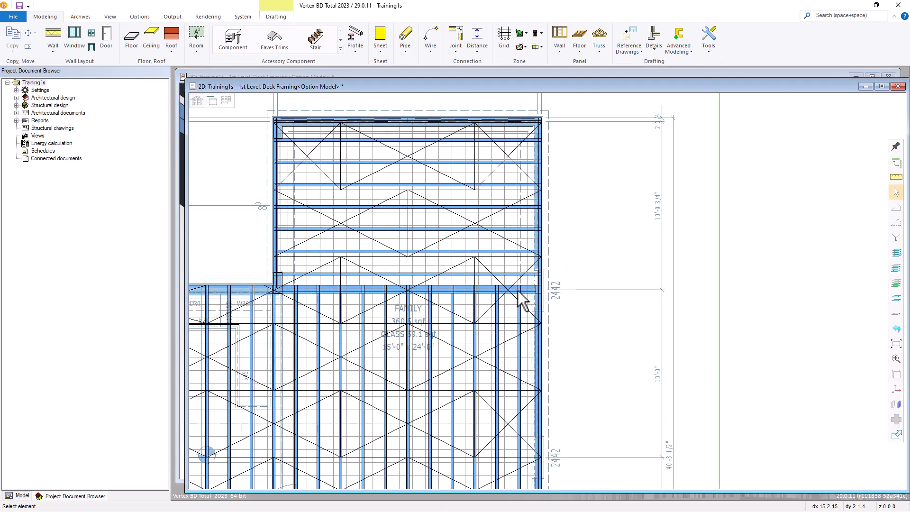
pyautogui.scroll(1, 562, 293)
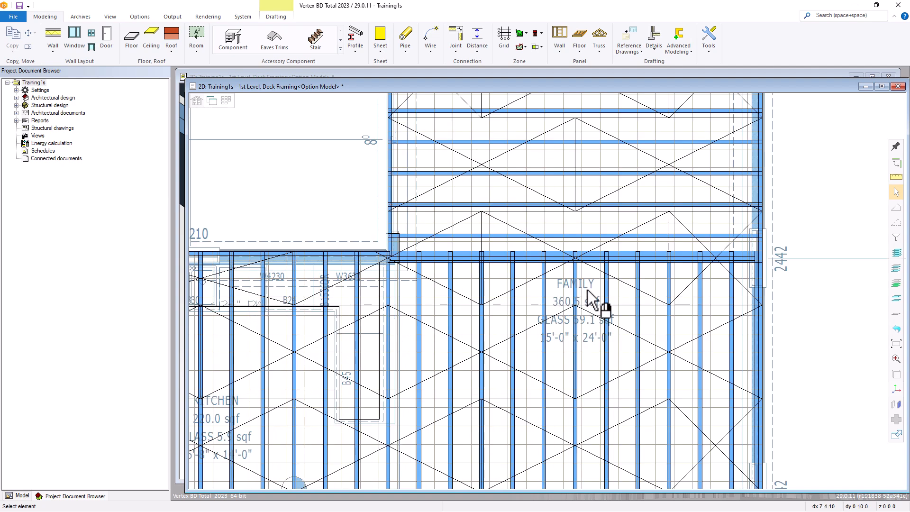
pyautogui.scroll(-1, 593, 298)
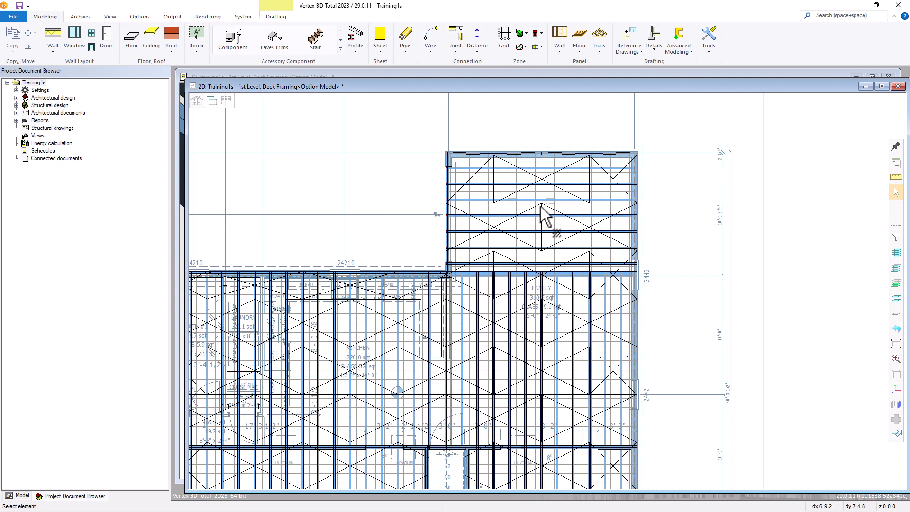
pyautogui.scroll(1, 546, 186)
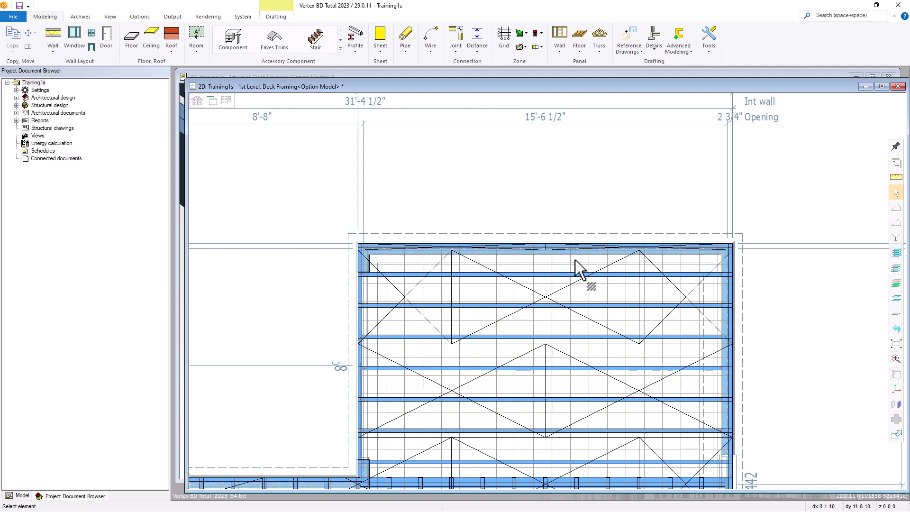
pyautogui.click(406, 268)
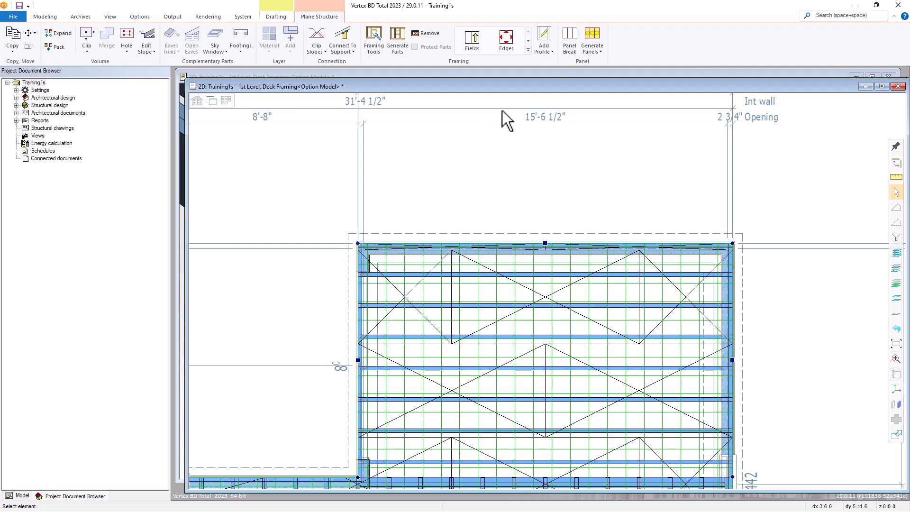
pyautogui.click(528, 49)
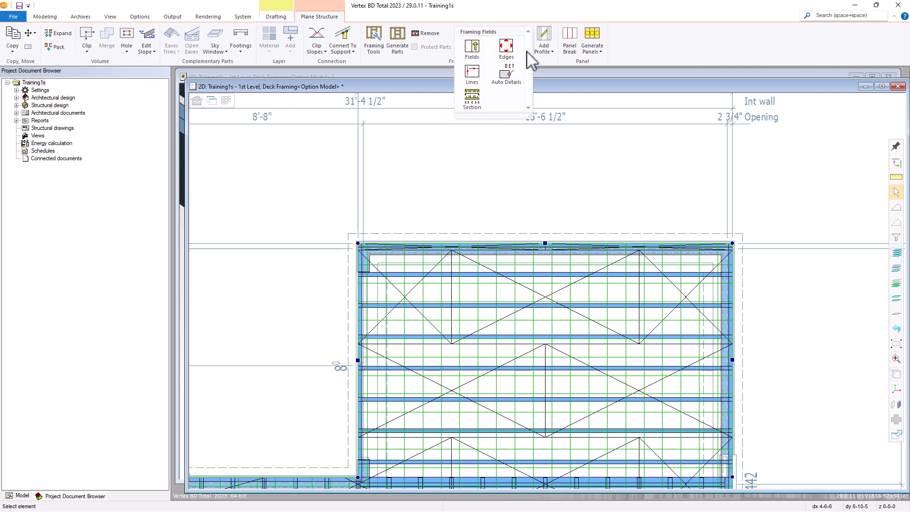
pyautogui.click(472, 74)
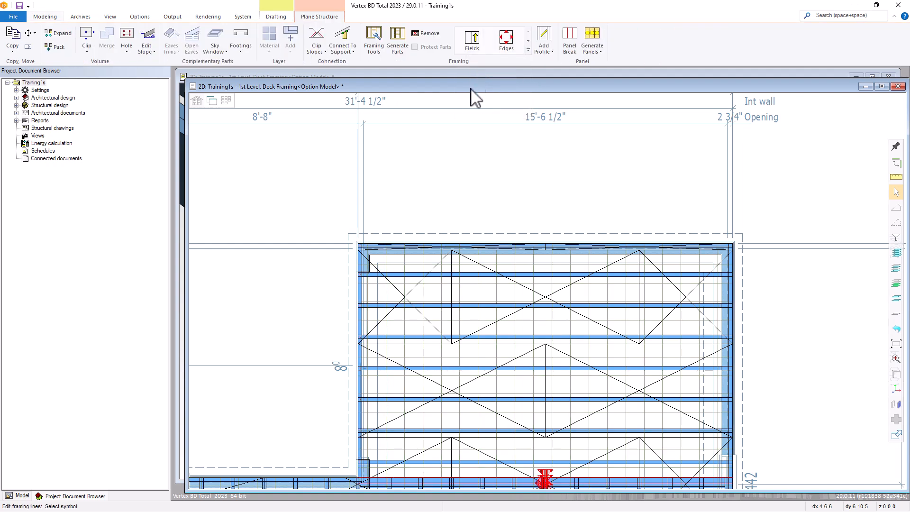
pyautogui.rightClick(462, 262)
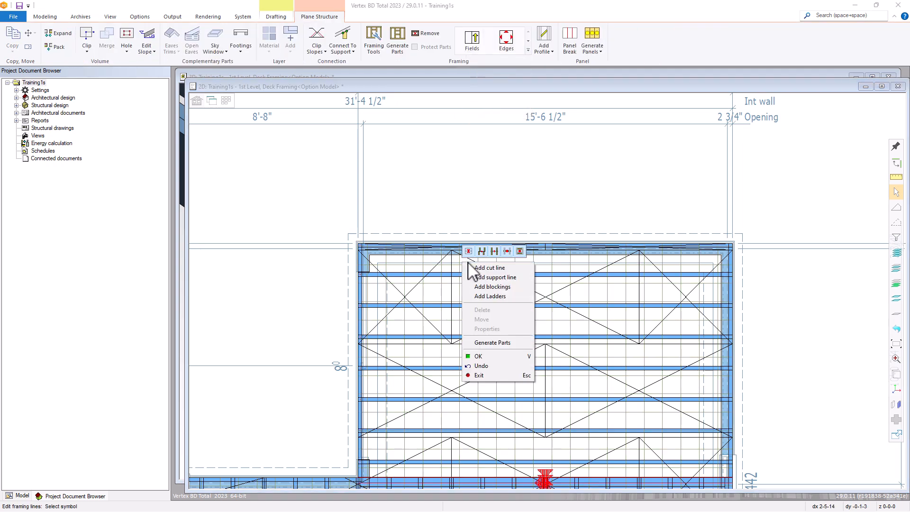
pyautogui.click(481, 296)
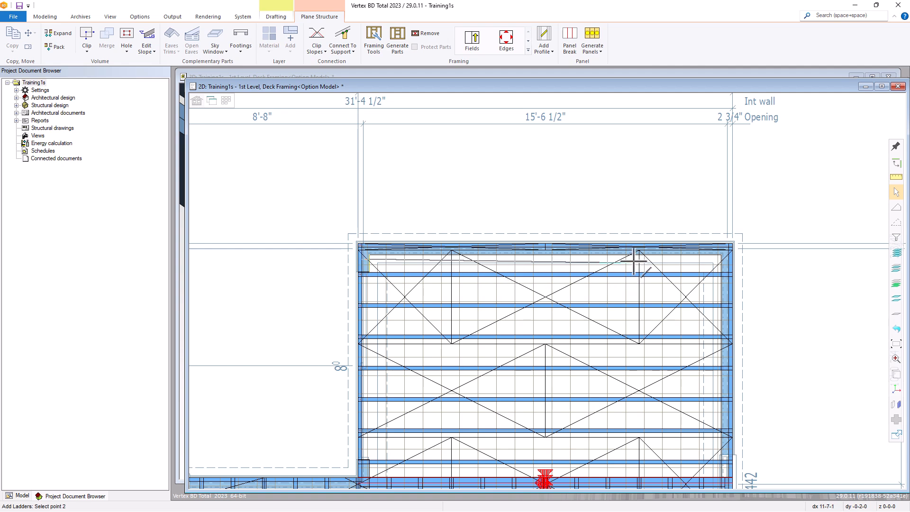
pyautogui.click(727, 259)
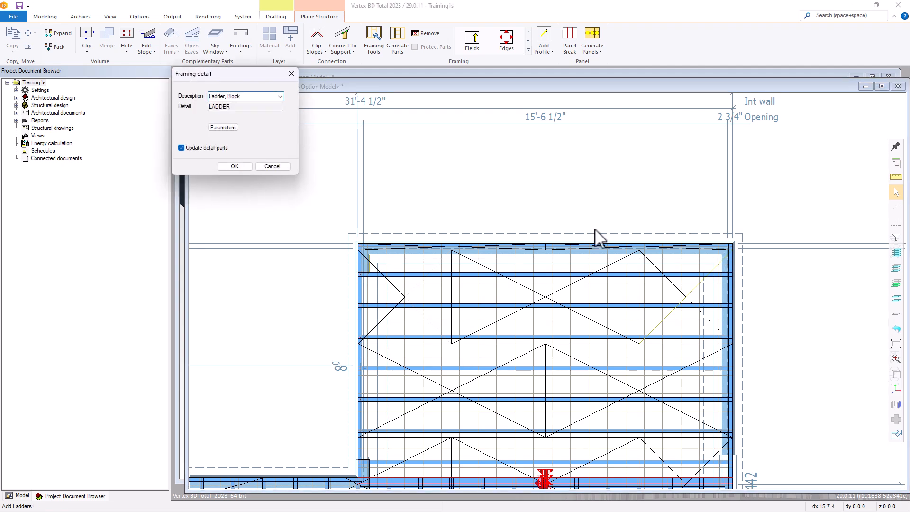
# Step: Keep Ladder, Block as the ladder framing detail, set its spacing to 24 and accept the detail
pyautogui.click(281, 97)
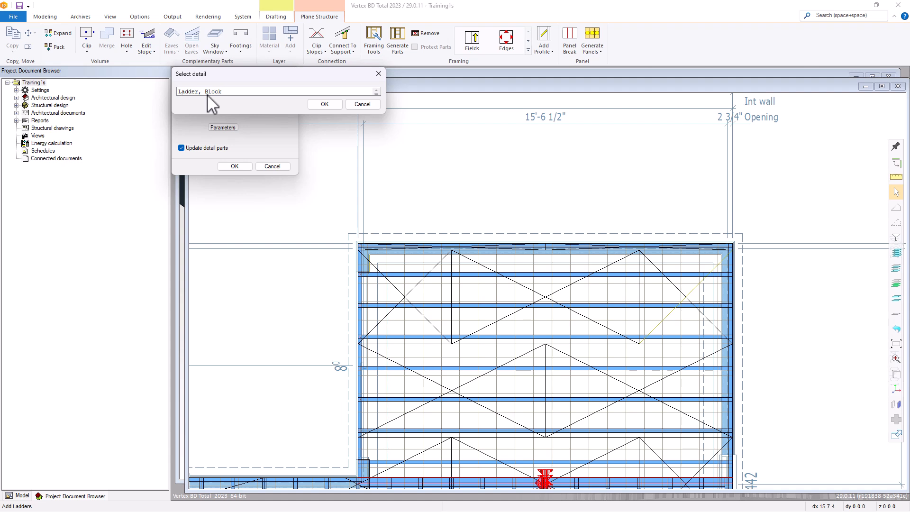
pyautogui.click(331, 106)
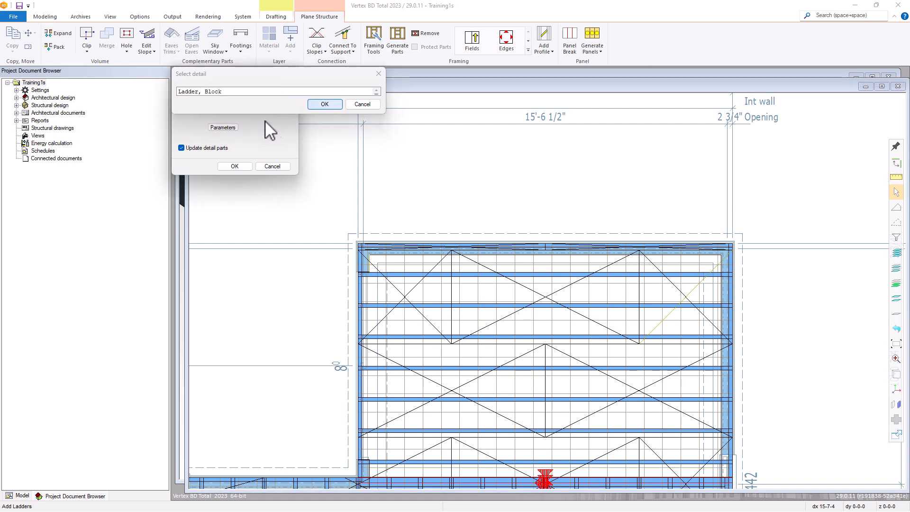
pyautogui.click(222, 127)
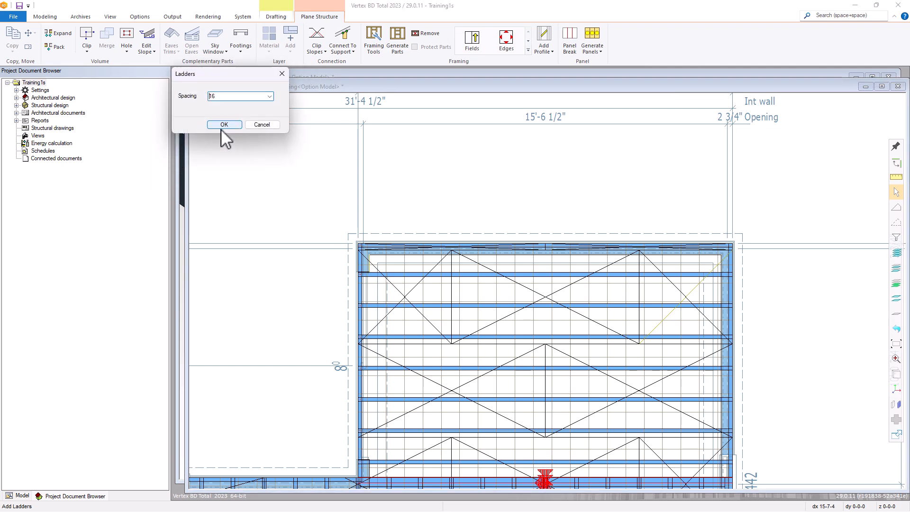
pyautogui.click(269, 96)
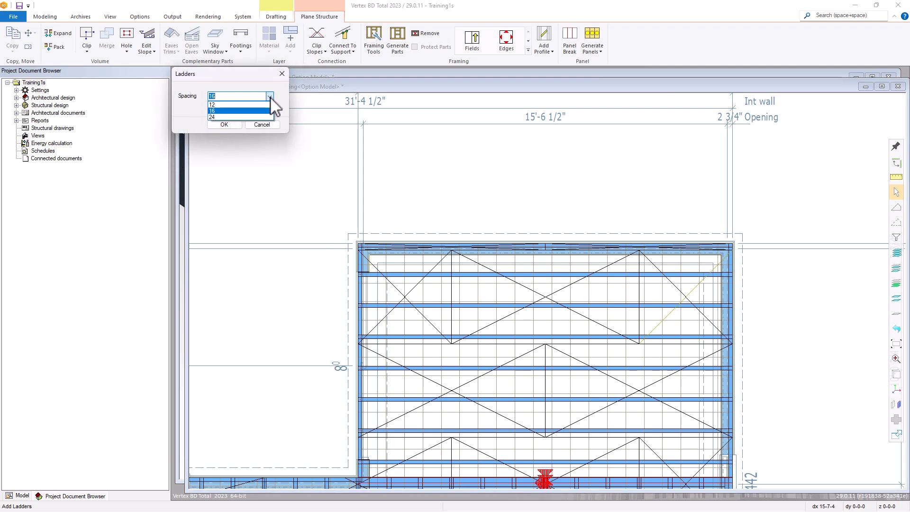
pyautogui.click(218, 117)
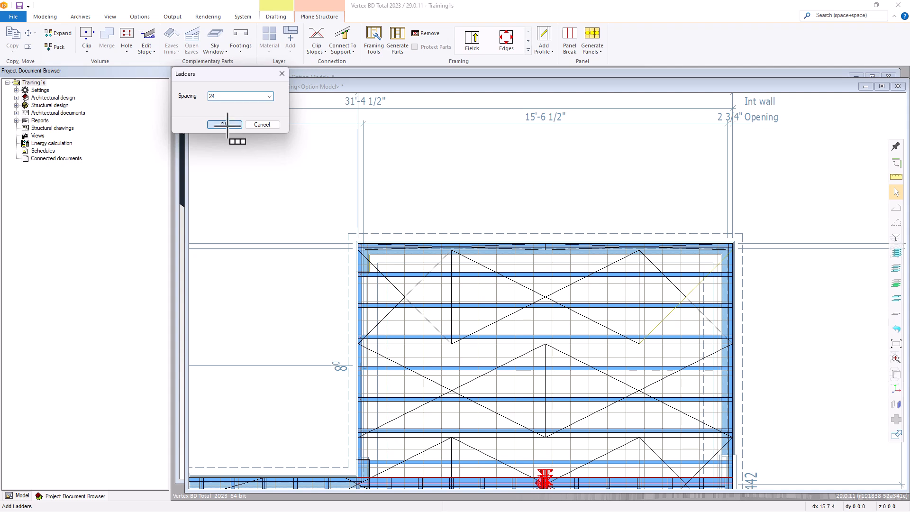
pyautogui.click(224, 124)
pyautogui.click(234, 166)
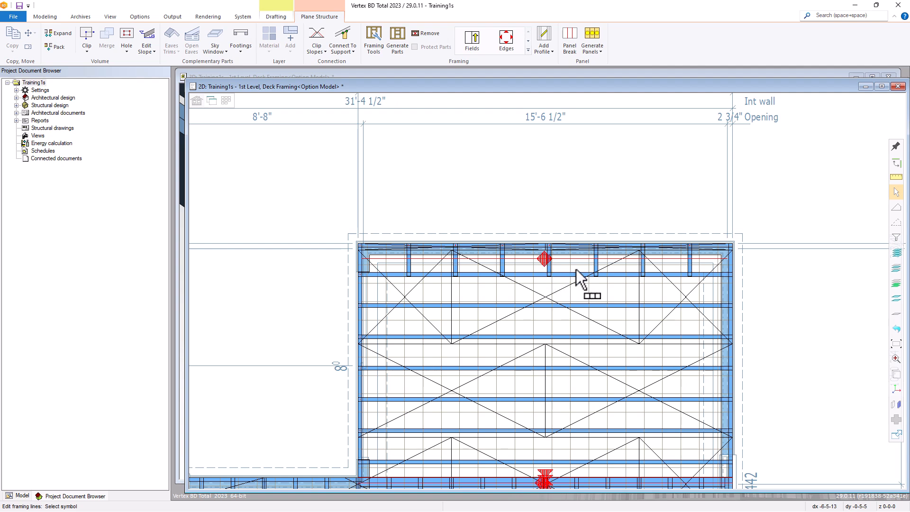
# Step: Generate the deck framing parts with the new ladder and finish editing the deck framing
pyautogui.scroll(5, 548, 298)
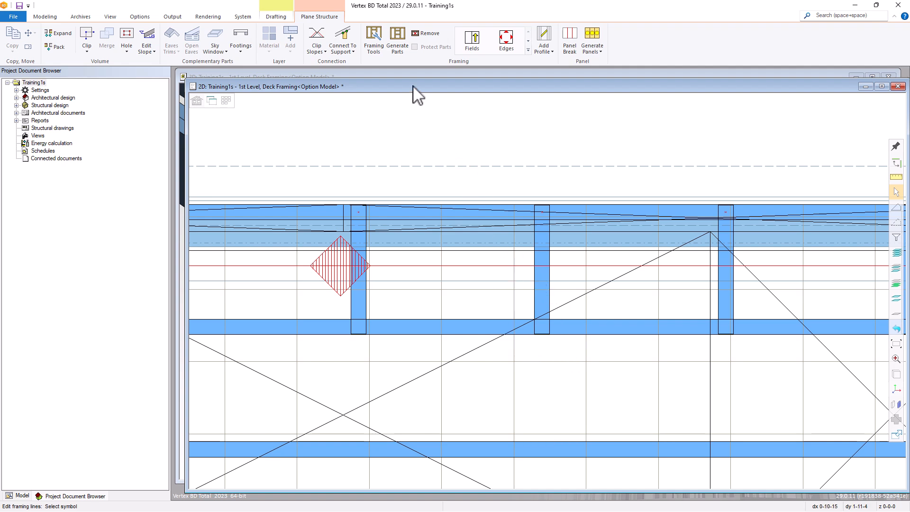
pyautogui.click(399, 41)
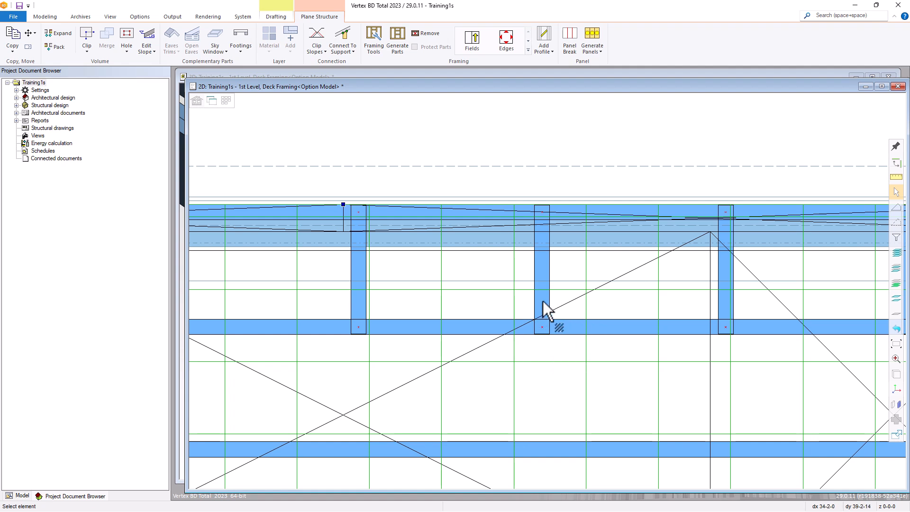
pyautogui.press('Escape')
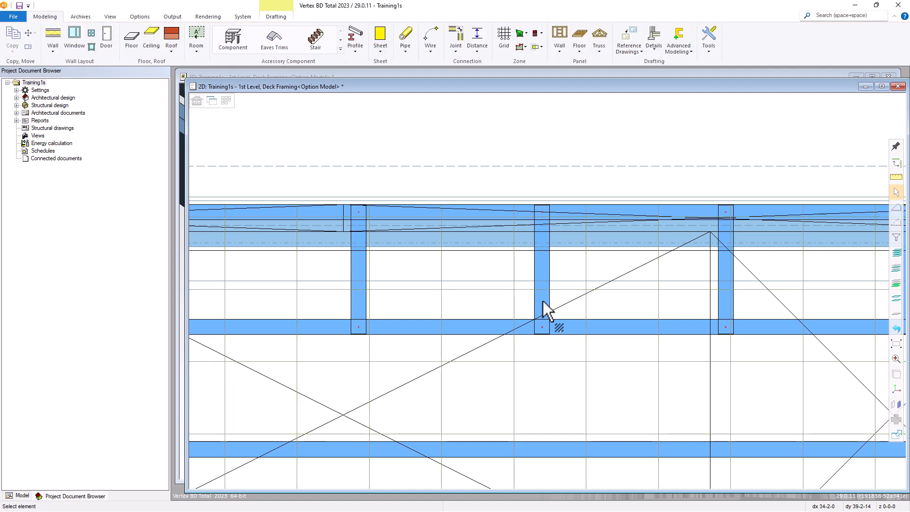
pyautogui.middleClick(542, 302)
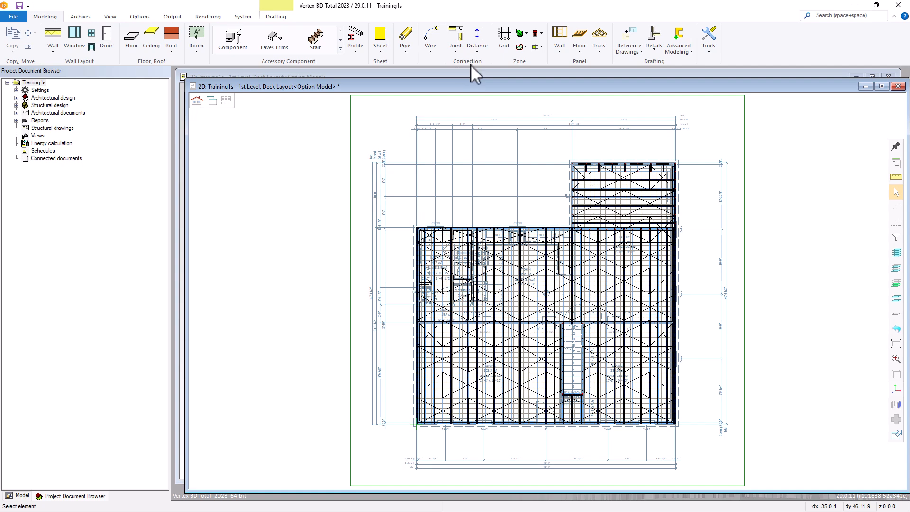
# Step: Browse the Light Gauge Steel C to C joint details for profile connections and choose the 0010 Swaged joint
pyautogui.click(456, 47)
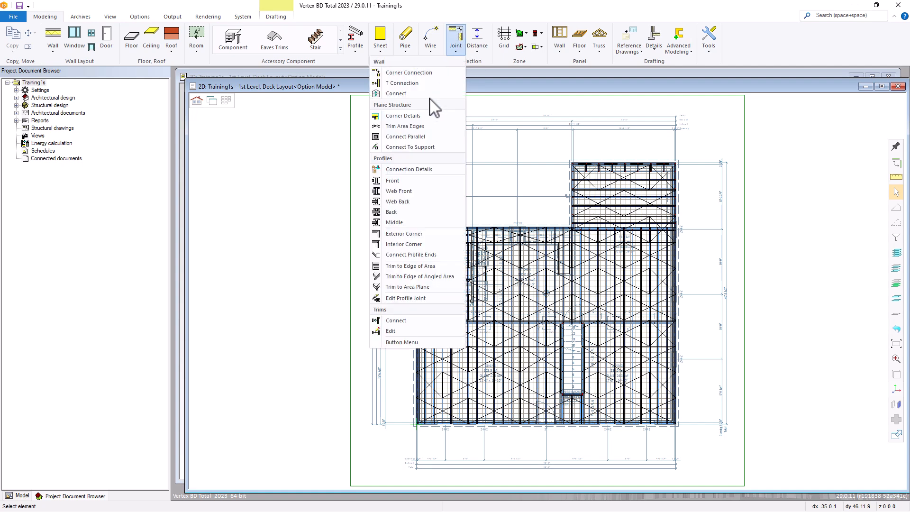
pyautogui.click(404, 170)
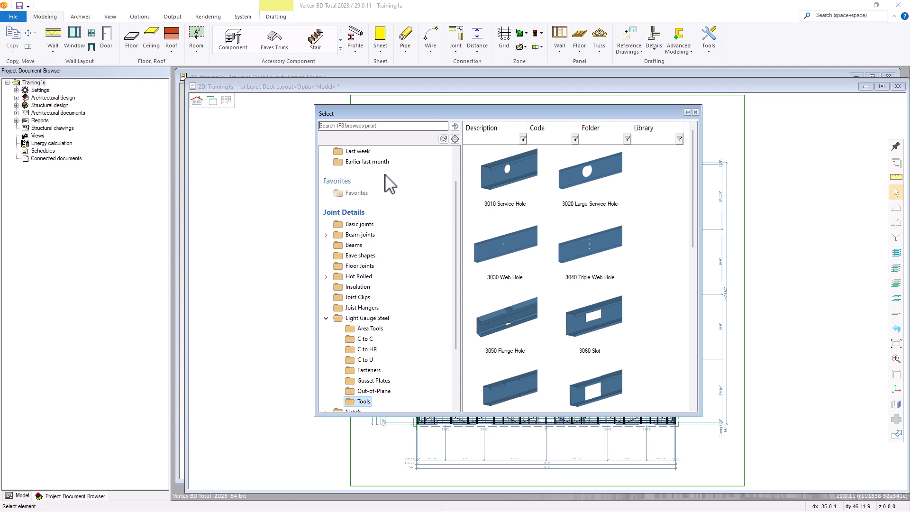
pyautogui.click(365, 319)
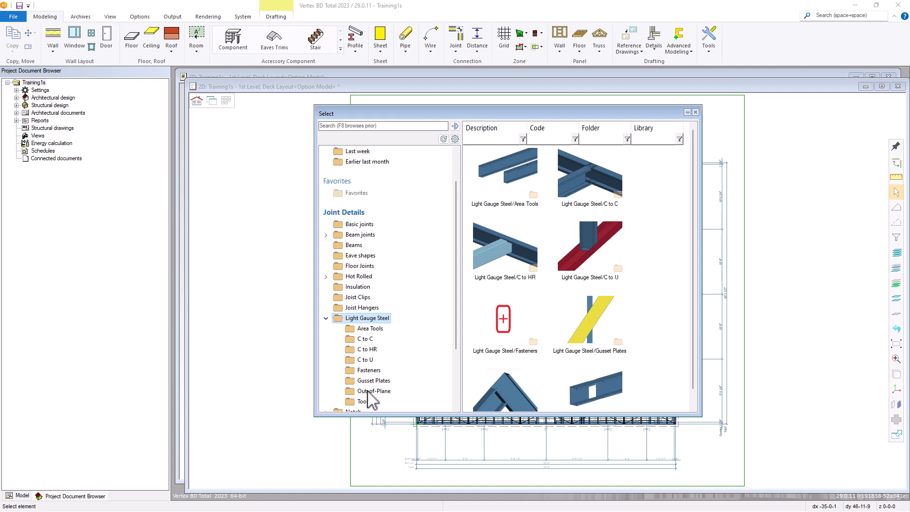
pyautogui.click(360, 339)
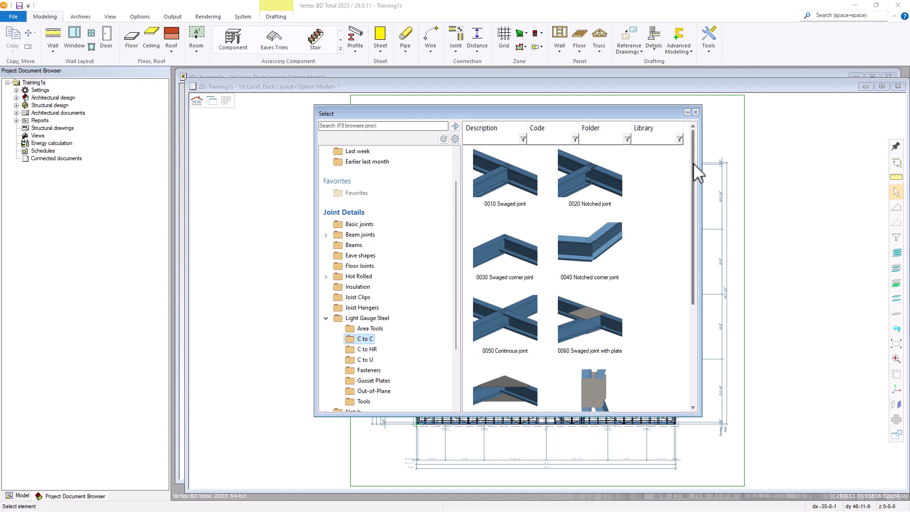
pyautogui.moveTo(693, 161); pyautogui.dragTo(686, 275)
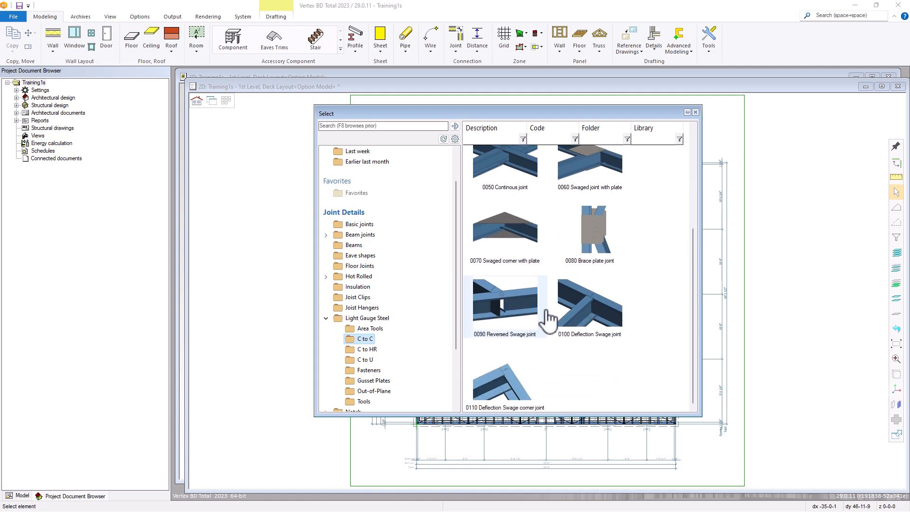
pyautogui.moveTo(694, 269); pyautogui.dragTo(705, 152)
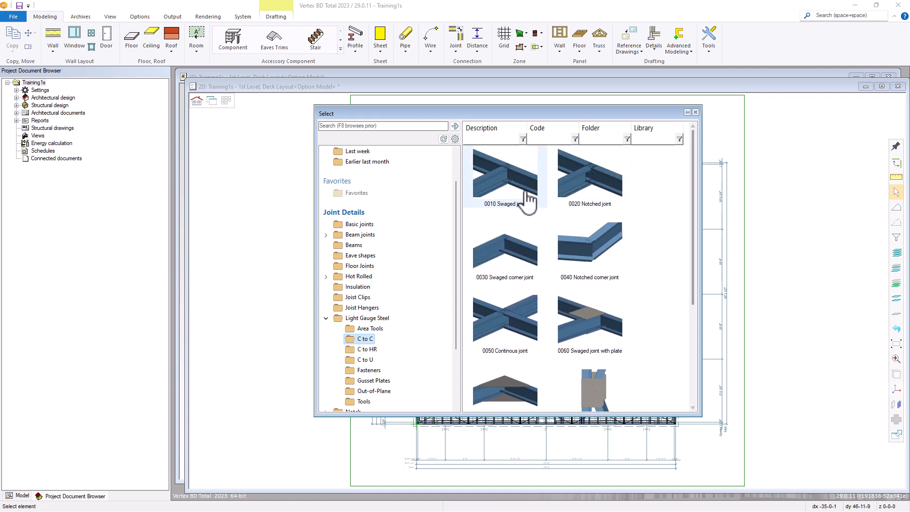
pyautogui.doubleClick(511, 187)
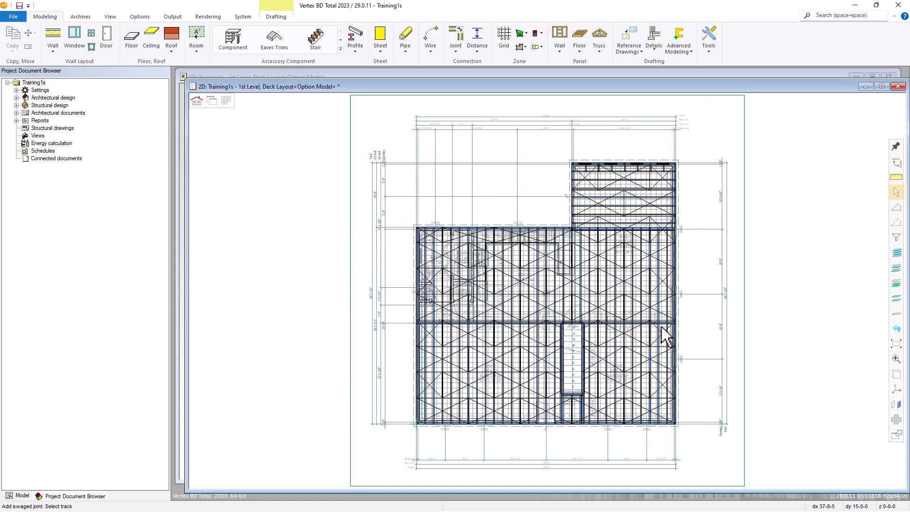
# Step: Select the lower track of the mid-deck support beam and the joist ends between the stair opening and the outer wall for the swaged joint
pyautogui.scroll(4, 550, 296)
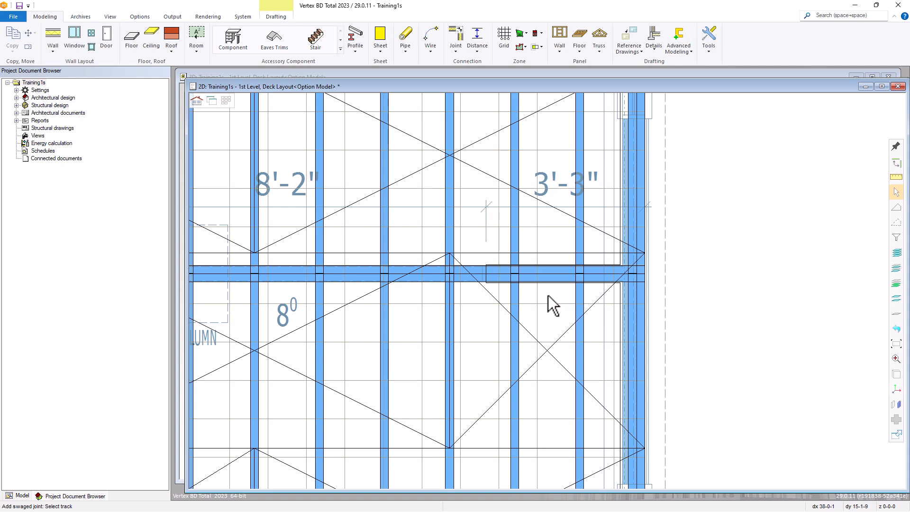
pyautogui.click(552, 276)
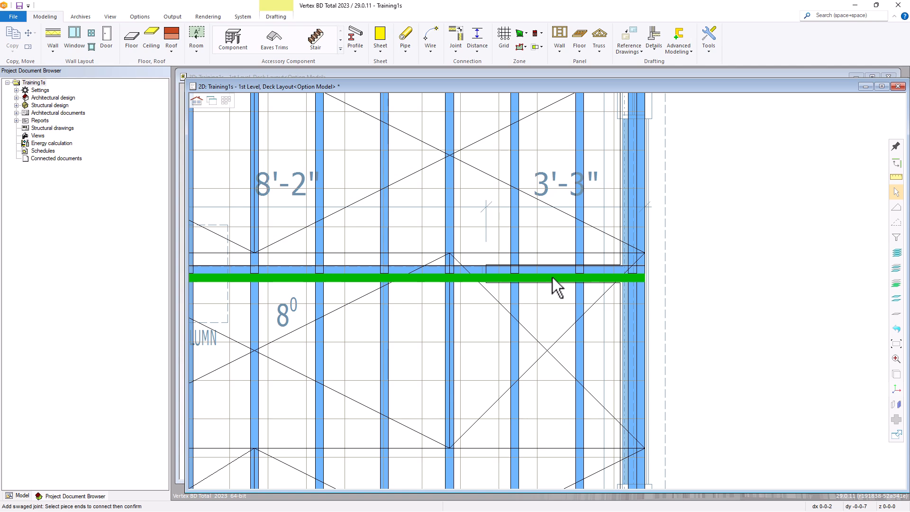
pyautogui.click(579, 304)
pyautogui.click(517, 307)
pyautogui.click(387, 301)
pyautogui.click(324, 303)
pyautogui.scroll(-2, 545, 301)
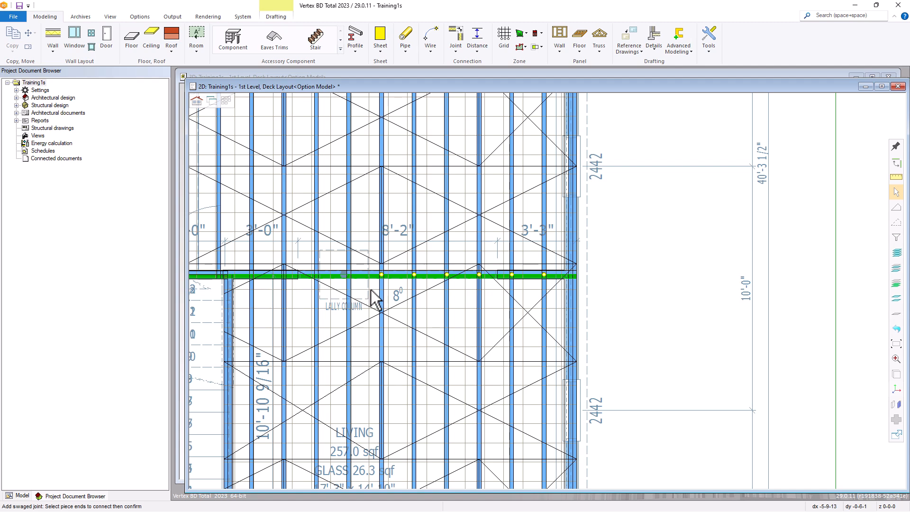
pyautogui.moveTo(373, 281); pyautogui.dragTo(363, 273)
pyautogui.middleClick(350, 289)
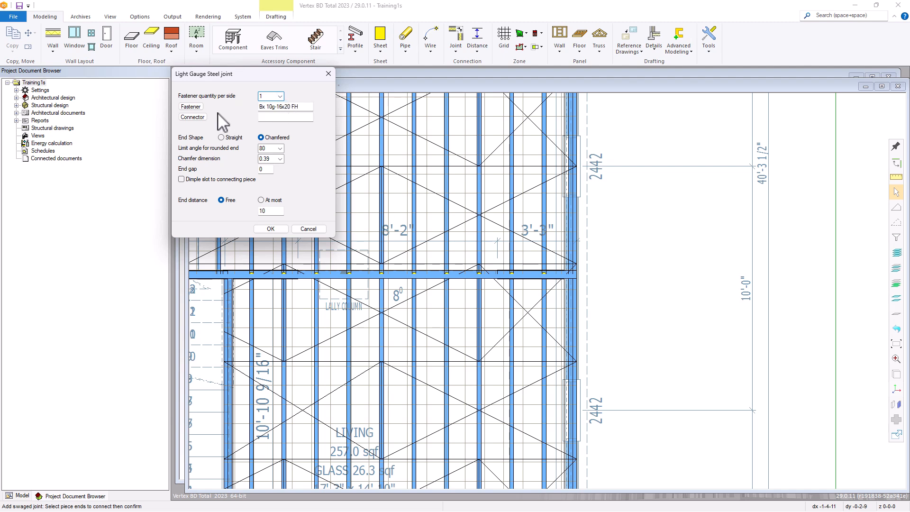
# Step: Set the joint's connector to Bolt A325 - 1" x 2", accept the joint settings and delete the old connecting parts
pyautogui.click(204, 117)
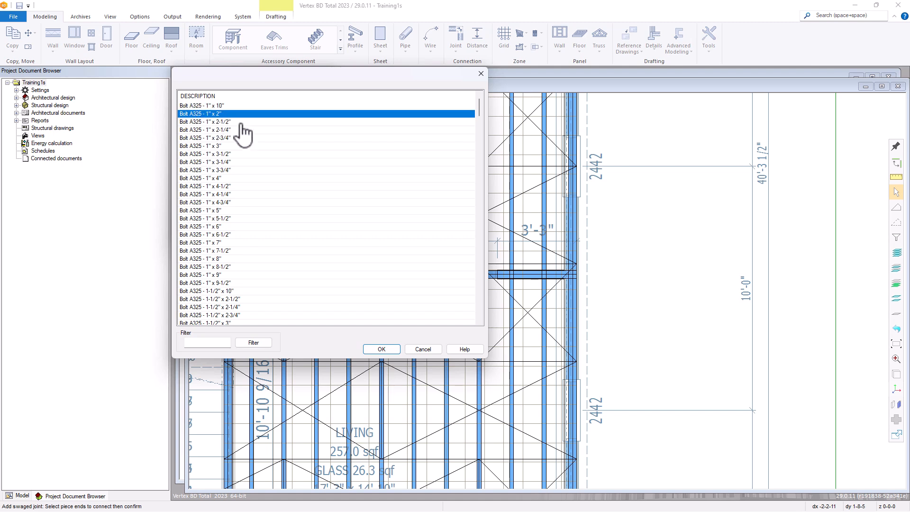
pyautogui.click(384, 349)
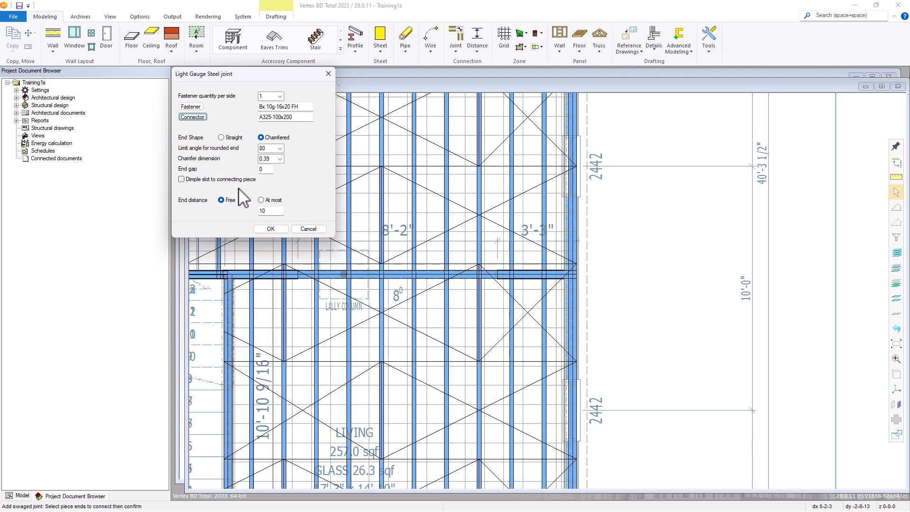
pyautogui.click(269, 229)
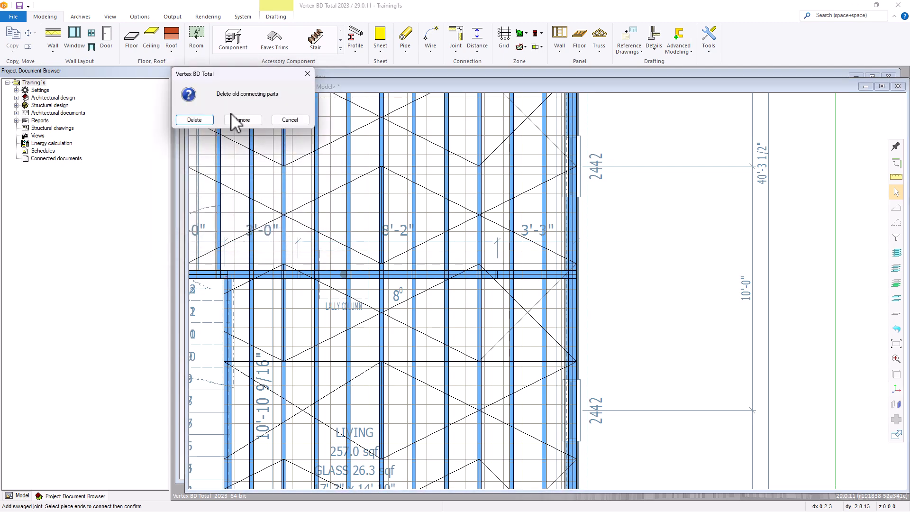
pyautogui.click(195, 120)
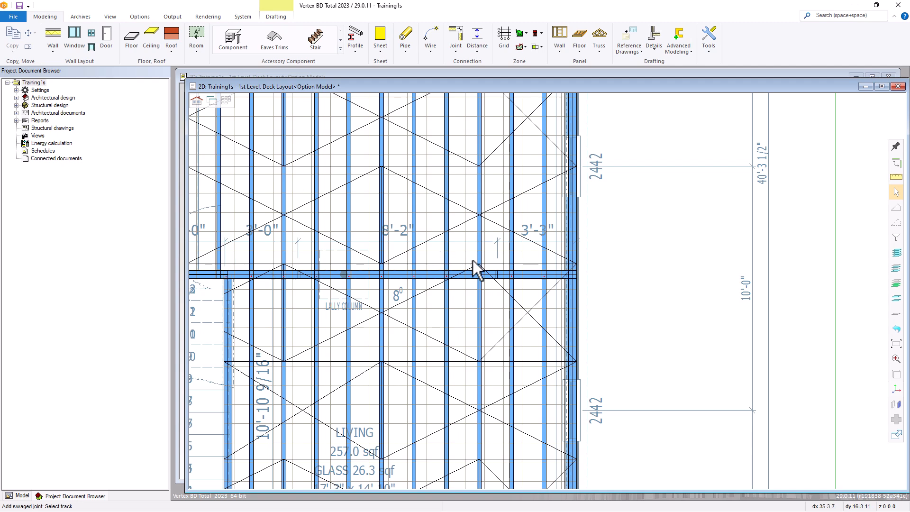
# Step: Add the same swaged joint between the support beam's upper track and the joist ends beside the stair opening, deleting the old connecting parts
pyautogui.scroll(2, 540, 291)
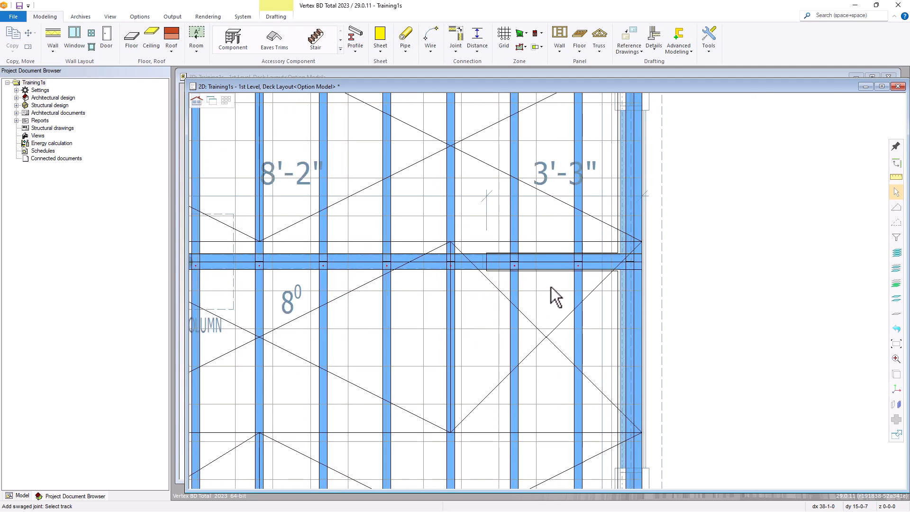
pyautogui.scroll(2, 476, 315)
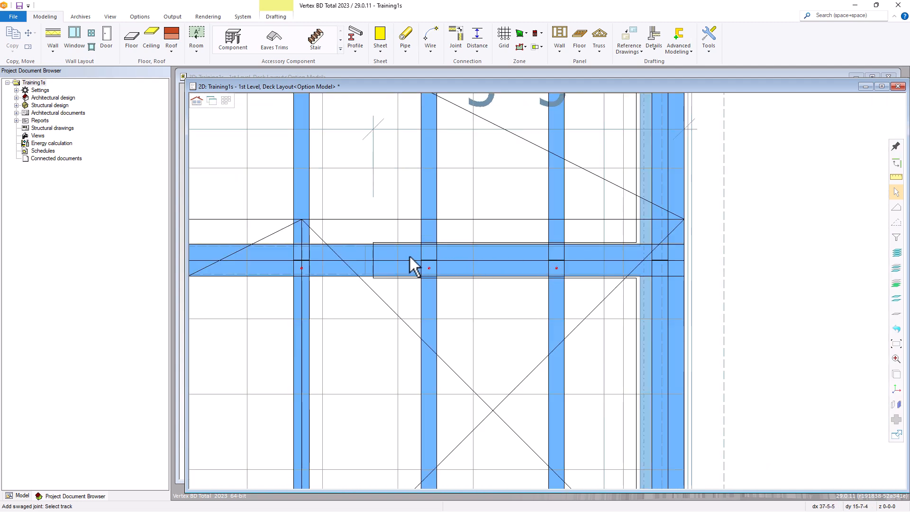
pyautogui.click(444, 267)
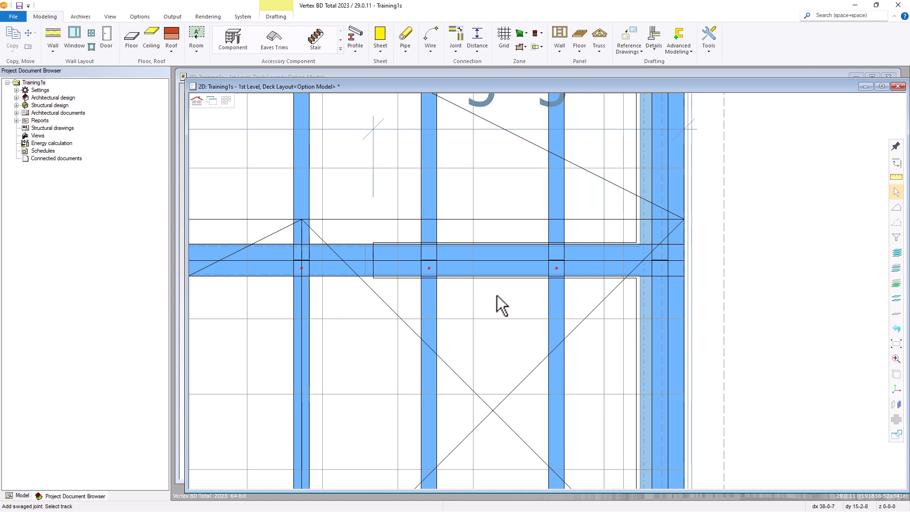
pyautogui.scroll(-4, 498, 294)
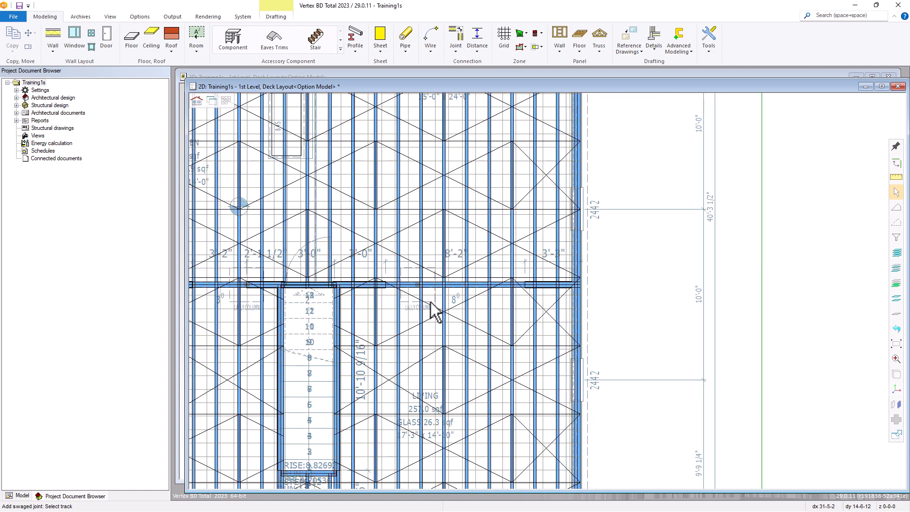
pyautogui.scroll(2, 432, 302)
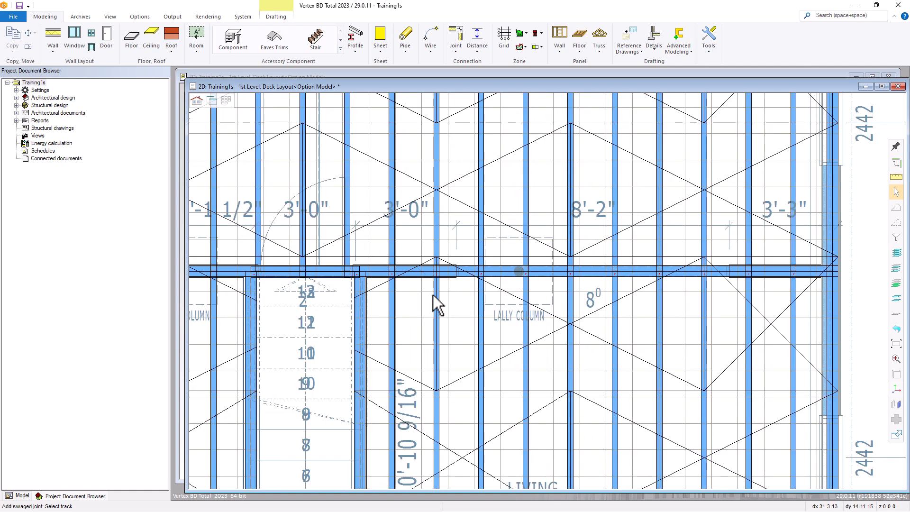
pyautogui.click(775, 267)
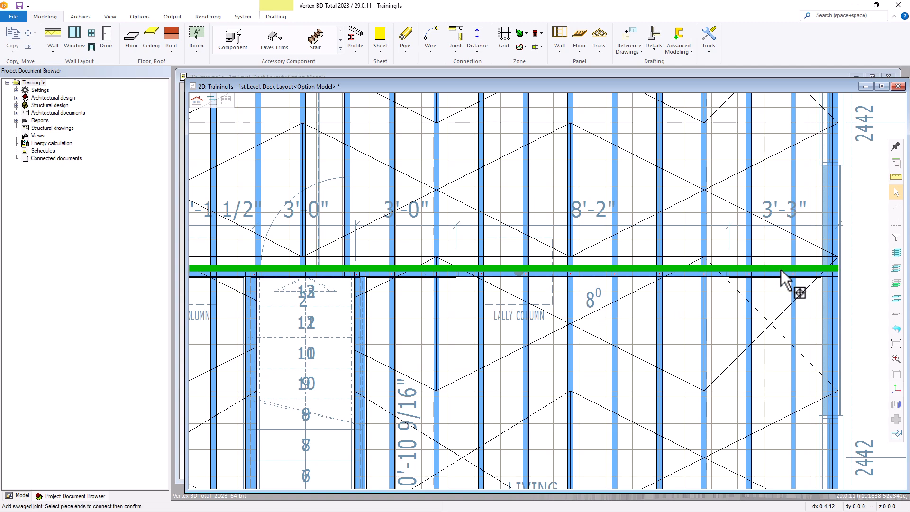
pyautogui.moveTo(808, 252); pyautogui.dragTo(377, 275)
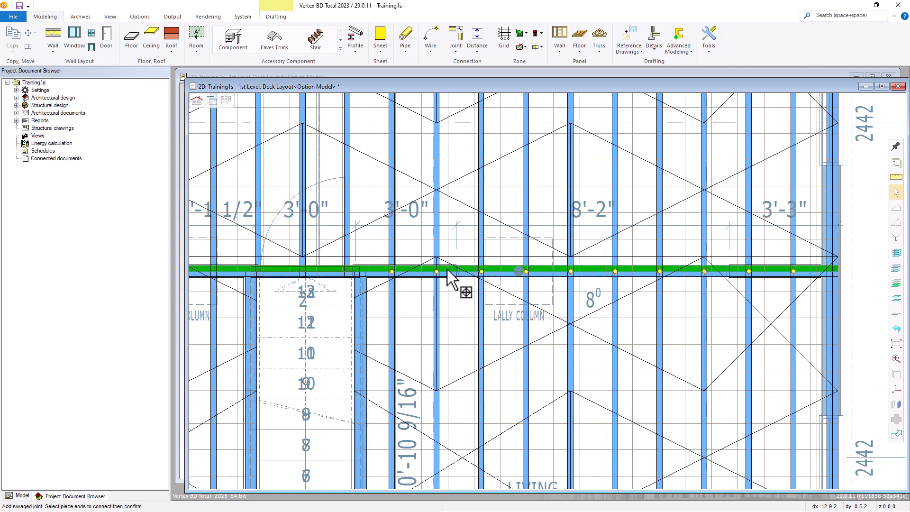
pyautogui.rightClick(485, 270)
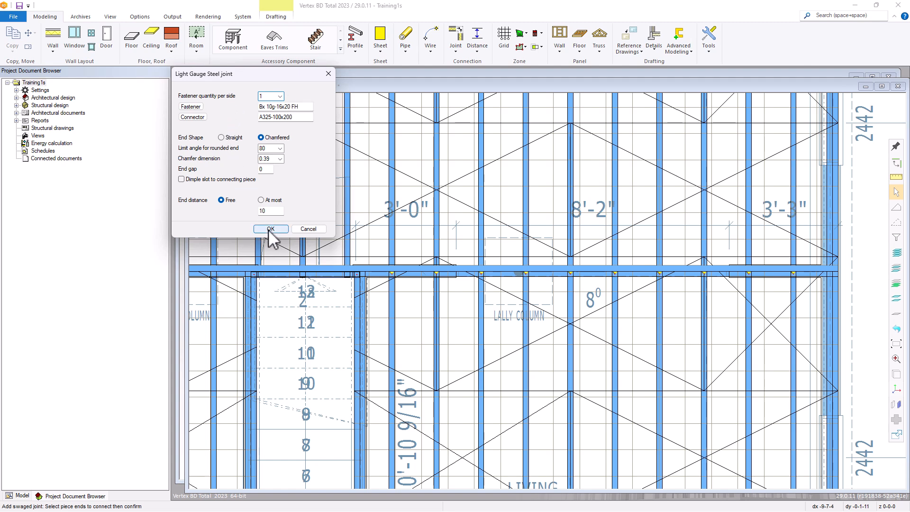
pyautogui.click(271, 229)
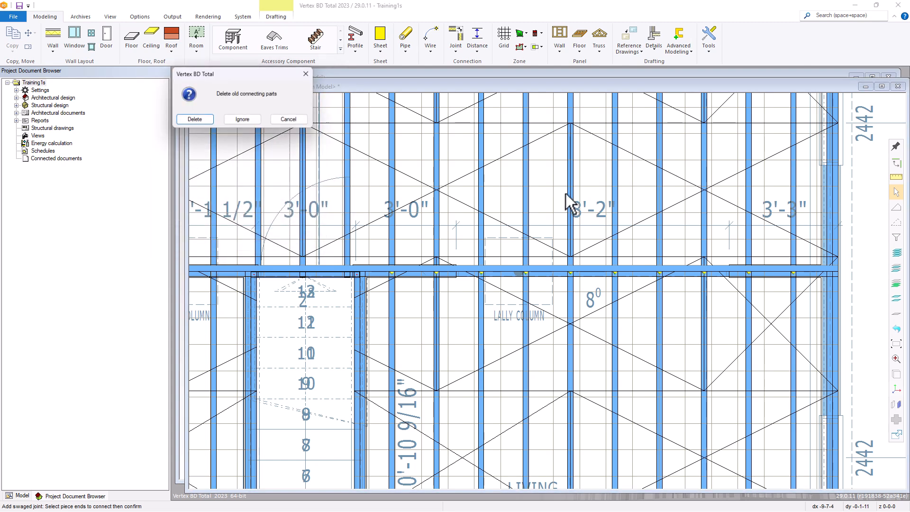
pyautogui.click(195, 120)
pyautogui.scroll(-1, 545, 206)
pyautogui.scroll(-4, 545, 206)
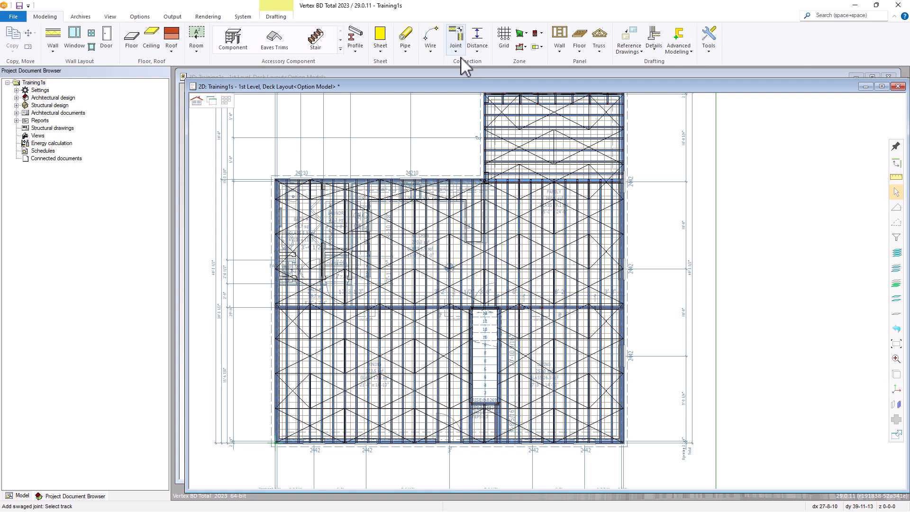
# Step: Choose the 3020 Large Service Hole from the Light Gauge Steel tools in the profile connection details
pyautogui.click(456, 43)
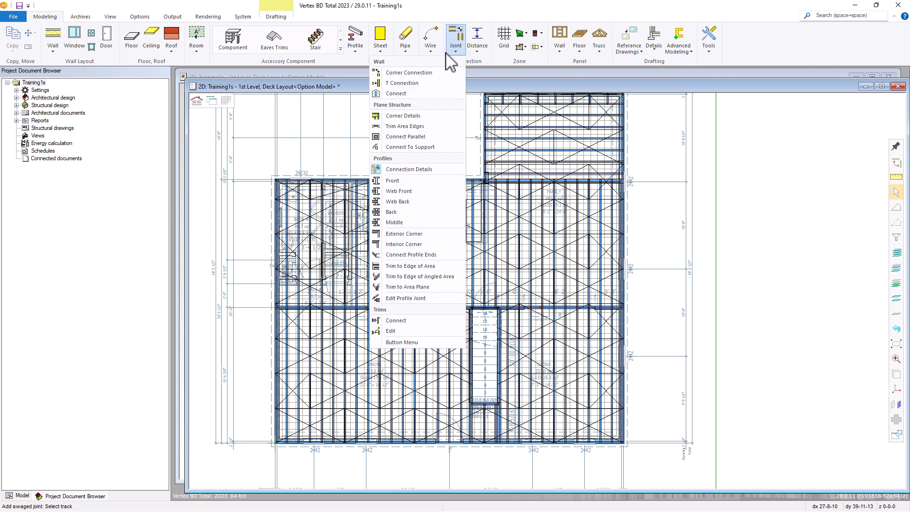
pyautogui.click(404, 171)
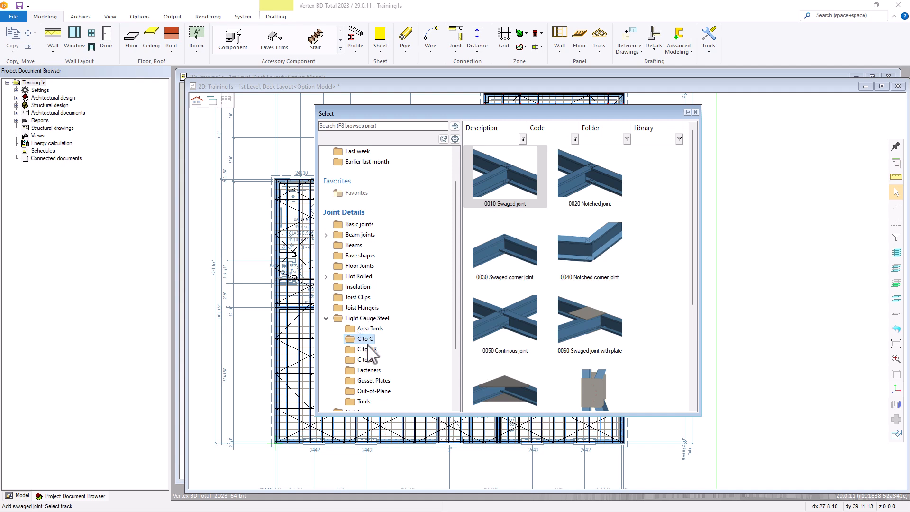
pyautogui.click(365, 402)
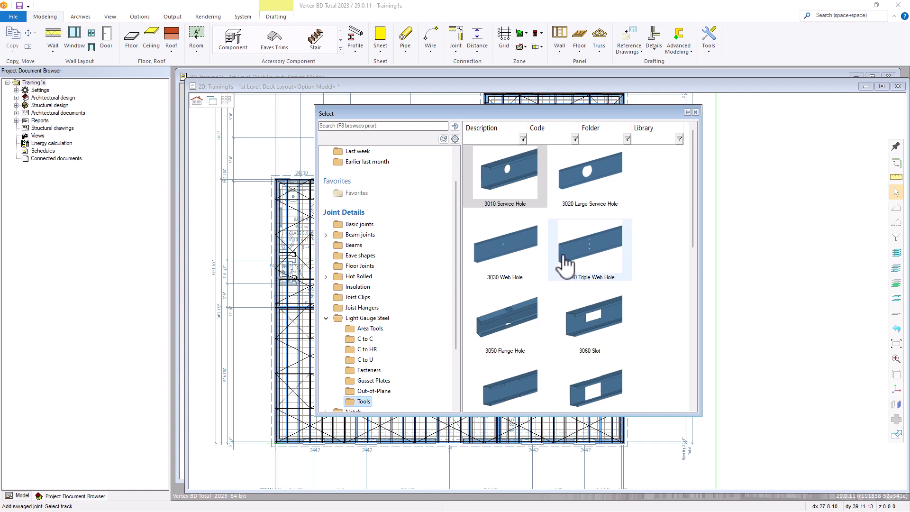
pyautogui.doubleClick(590, 178)
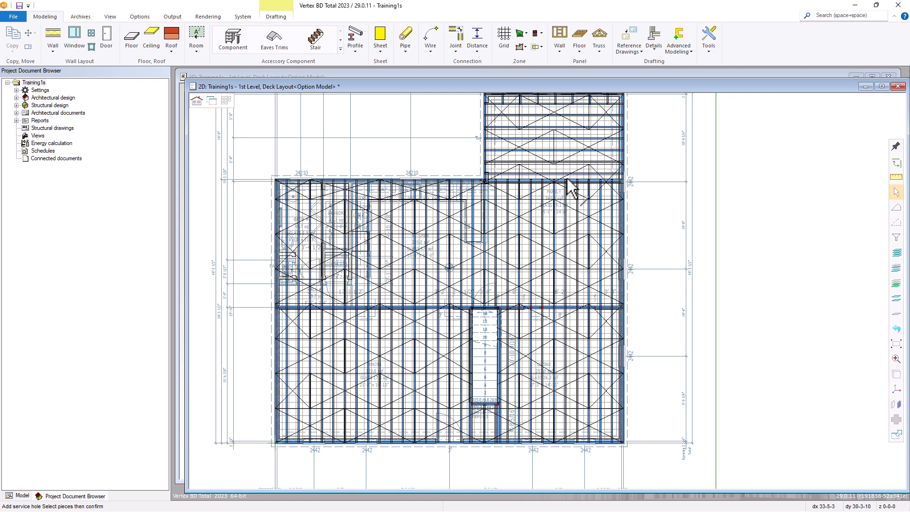
# Step: Add large service holes at midspan to the six parallel full-width joists of the deck's narrower projecting section
pyautogui.scroll(2, 562, 166)
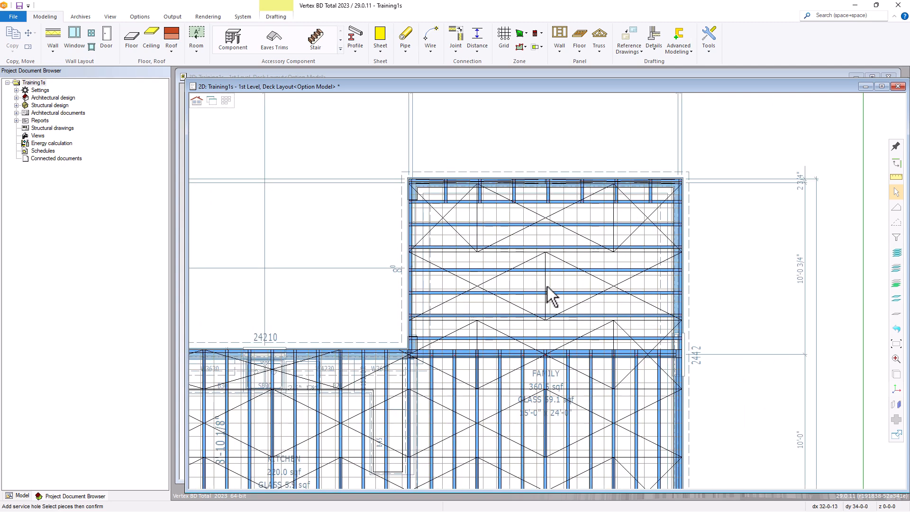
pyautogui.moveTo(570, 215); pyautogui.dragTo(512, 344)
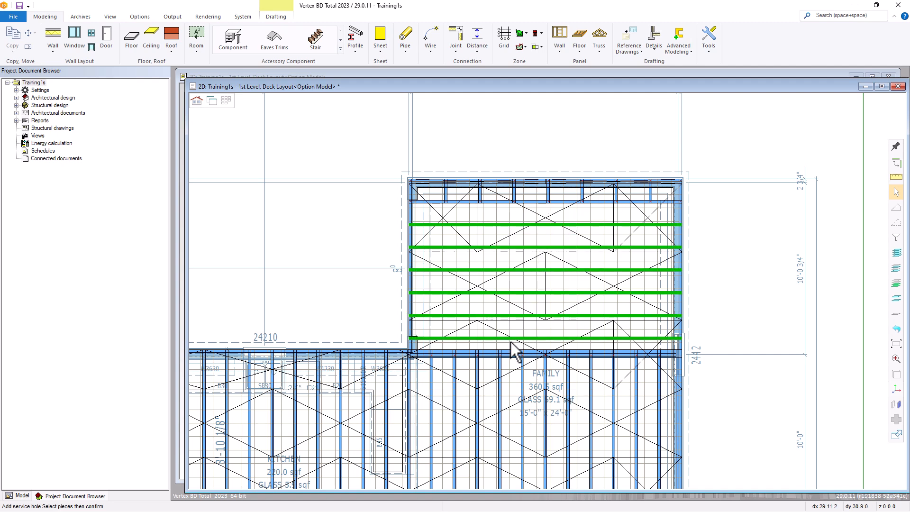
pyautogui.middleClick(546, 277)
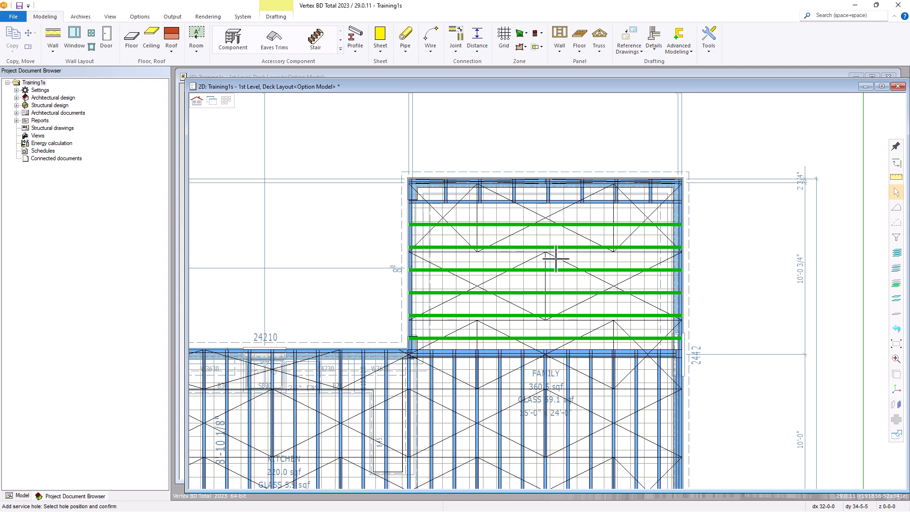
pyautogui.click(544, 227)
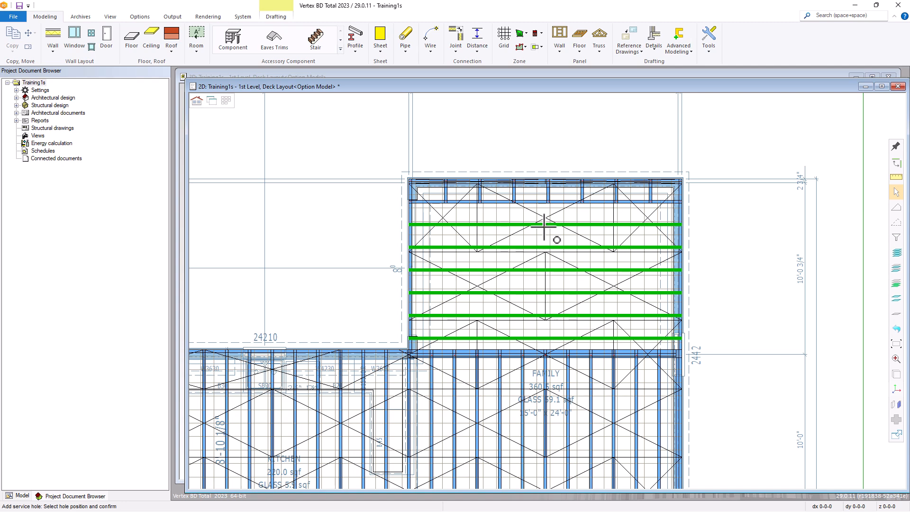
pyautogui.middleClick(544, 227)
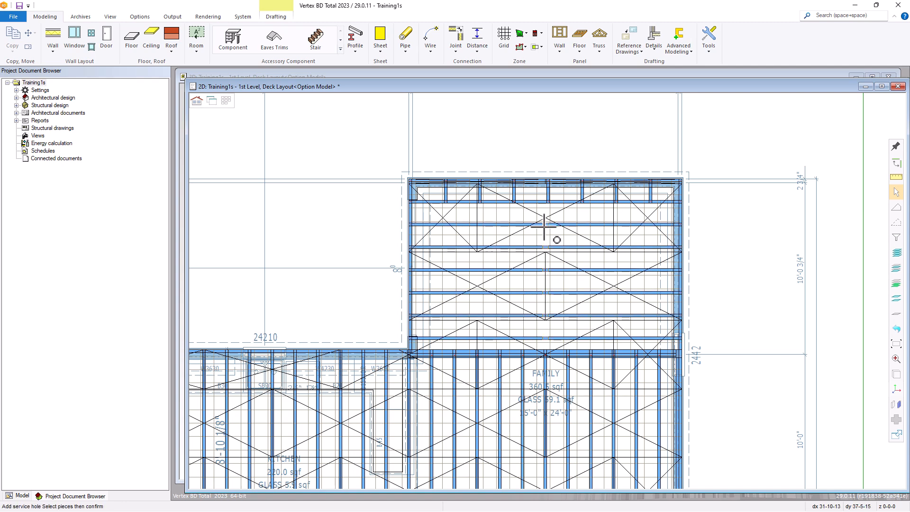
pyautogui.scroll(1, 550, 251)
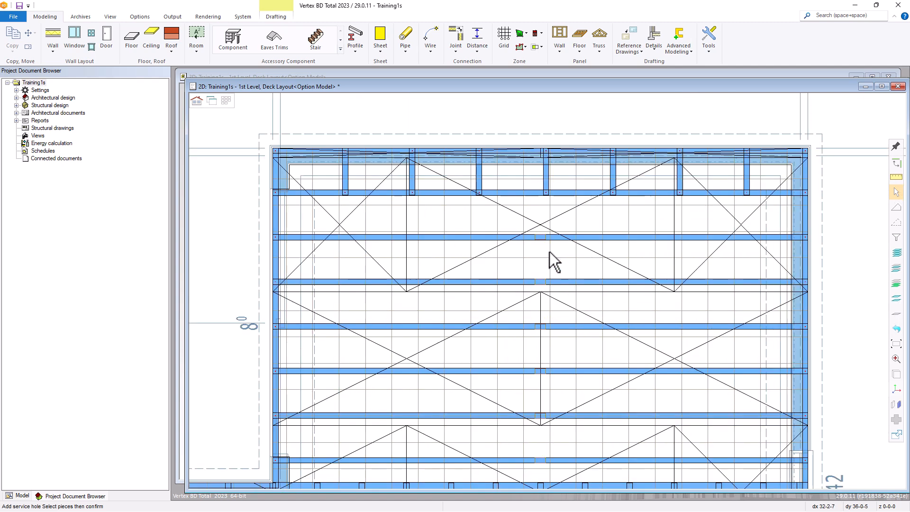
pyautogui.scroll(1, 550, 252)
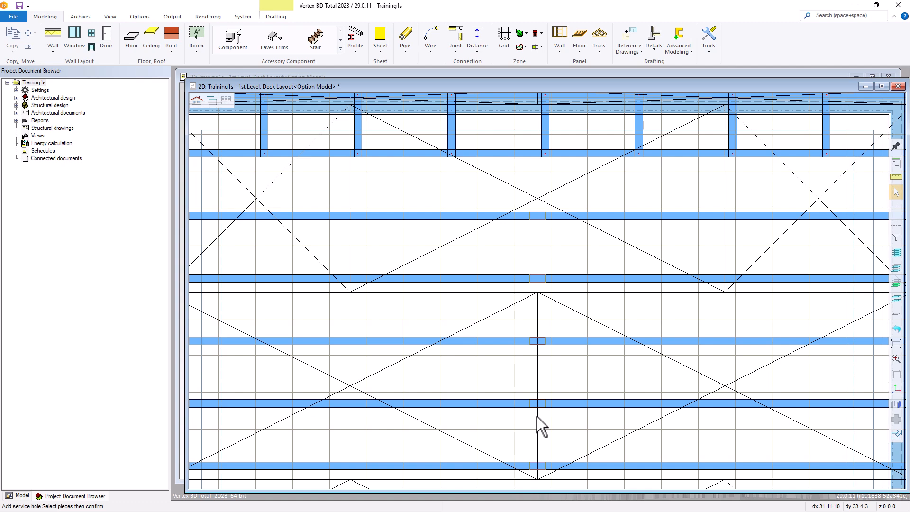
# Step: Switch to the 3D deck framing model and delete all plywood sheets covering the joists
pyautogui.hotkey('ctrl', 'Tab')
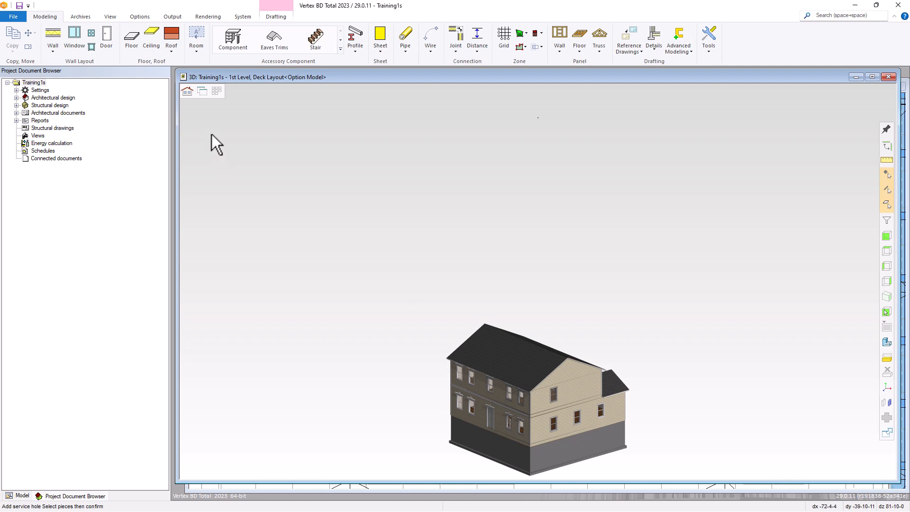
pyautogui.click(187, 92)
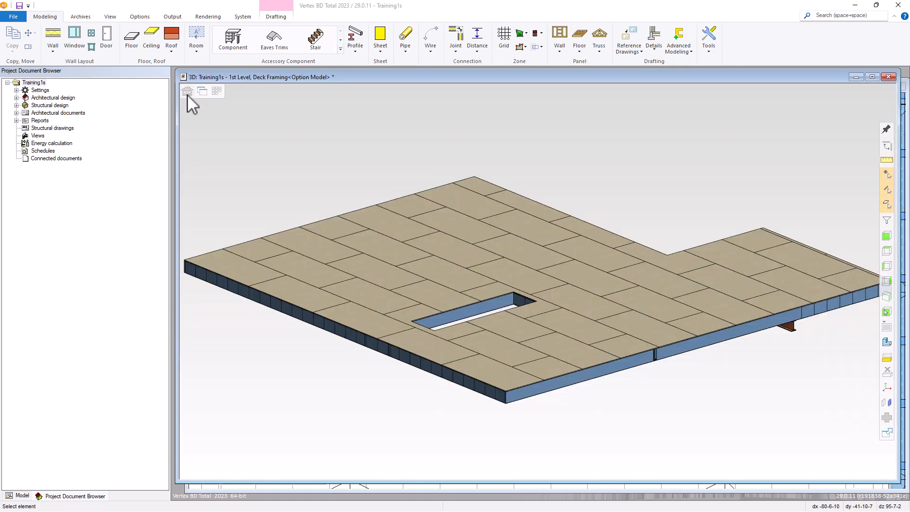
pyautogui.click(710, 313)
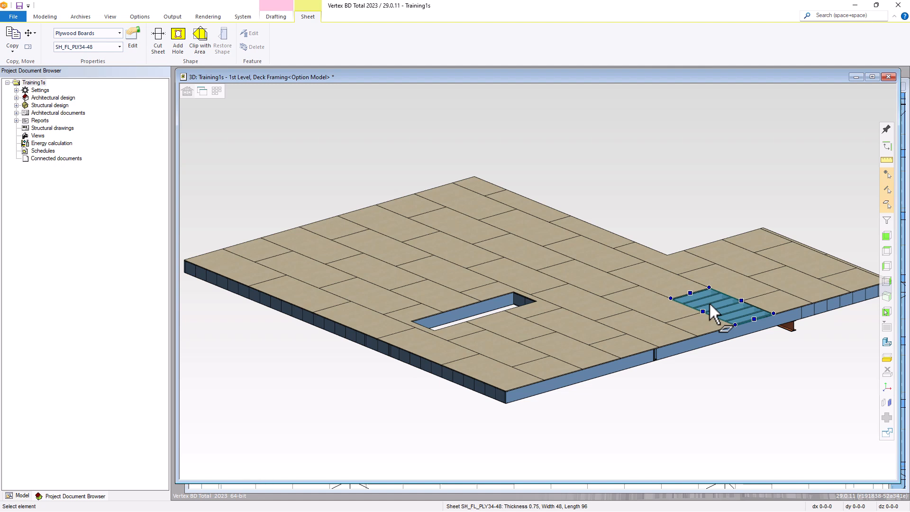
pyautogui.hotkey('ctrl', 'a')
pyautogui.press('Delete')
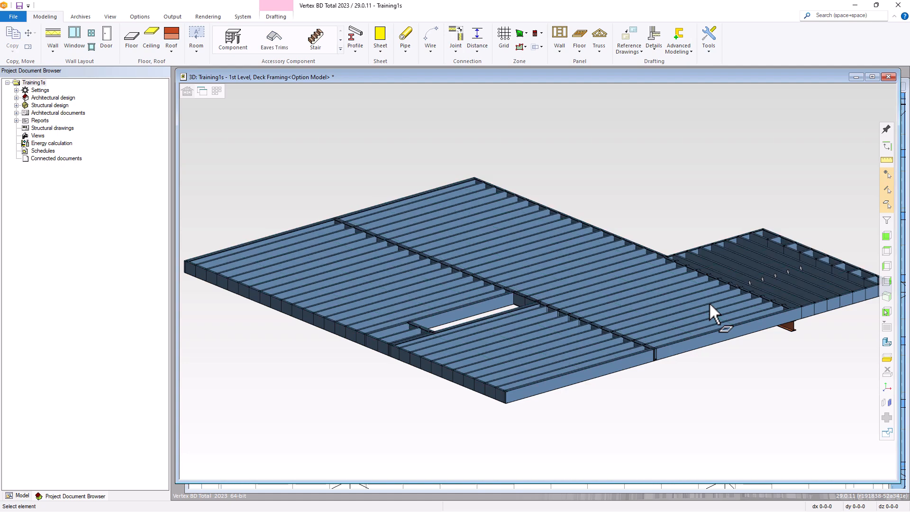
# Step: Examine the service holes in the projecting section's joists and the bolted joints along the mid-deck support beam in 3D
pyautogui.scroll(3, 773, 284)
pyautogui.scroll(3, 531, 278)
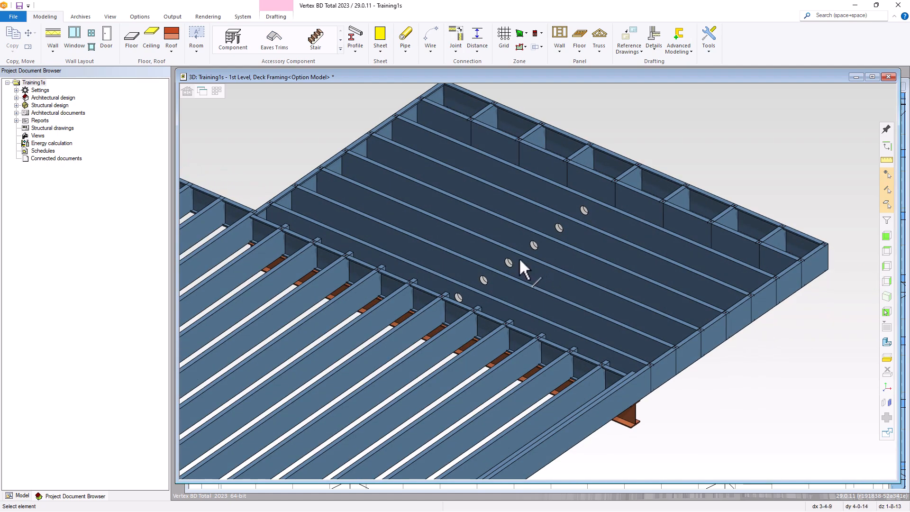
pyautogui.scroll(2, 524, 264)
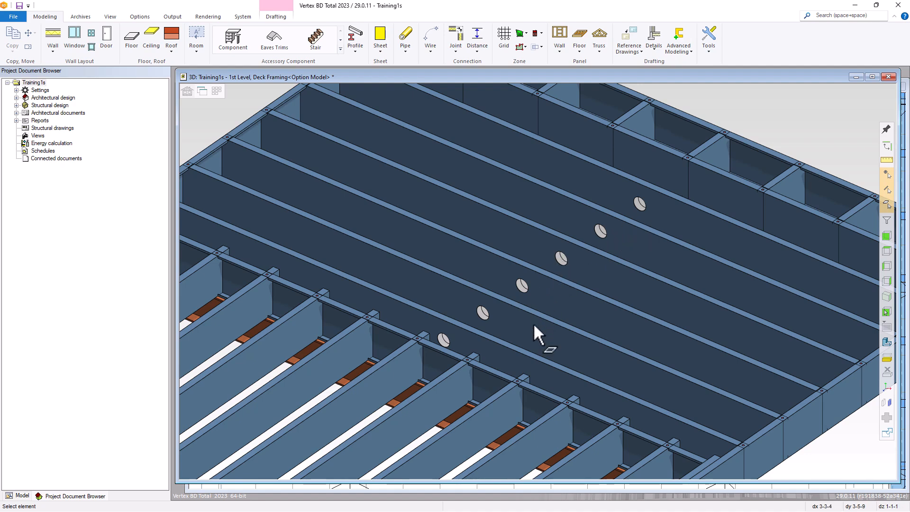
pyautogui.scroll(-2, 533, 326)
pyautogui.scroll(-3, 533, 327)
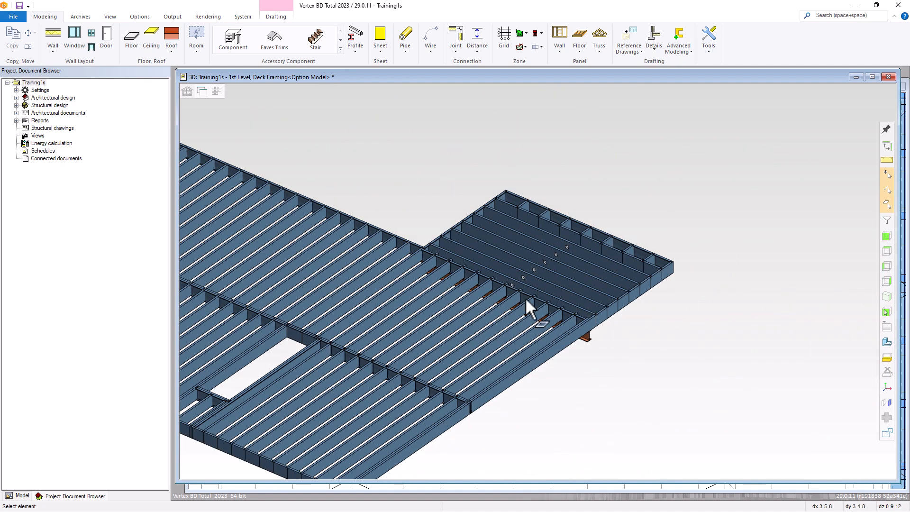
pyautogui.scroll(4, 539, 282)
pyautogui.scroll(5, 539, 282)
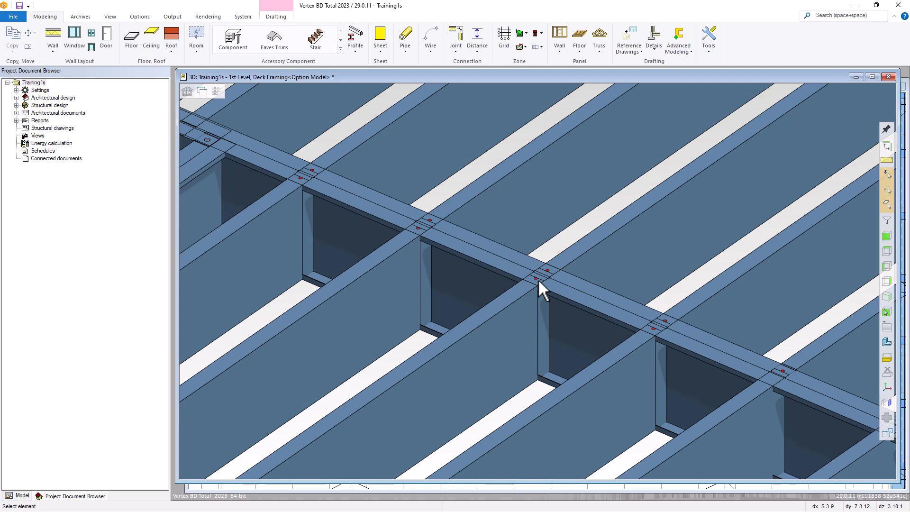
# Step: Return to the 2D deck layout, leave the framing editing and save the project
pyautogui.hotkey('ctrl', 'Tab')
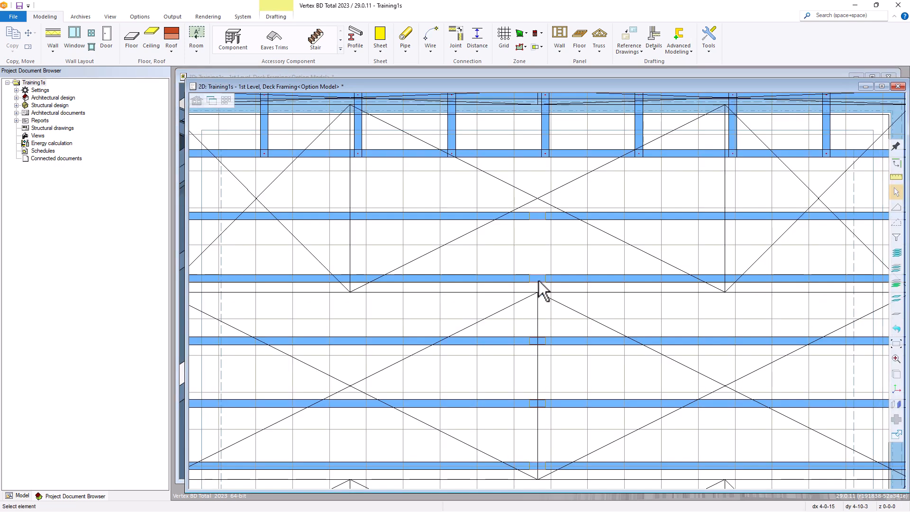
pyautogui.middleClick(538, 281)
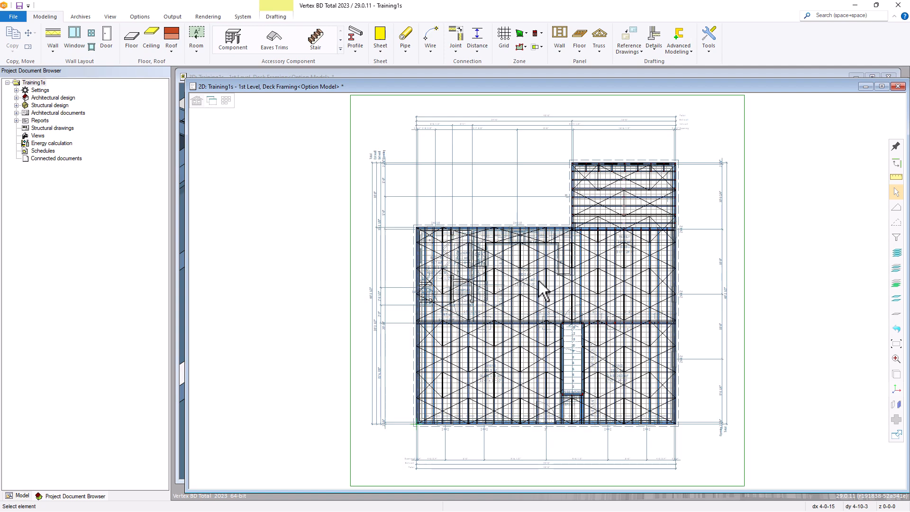
pyautogui.hotkey('ctrl', 'Tab')
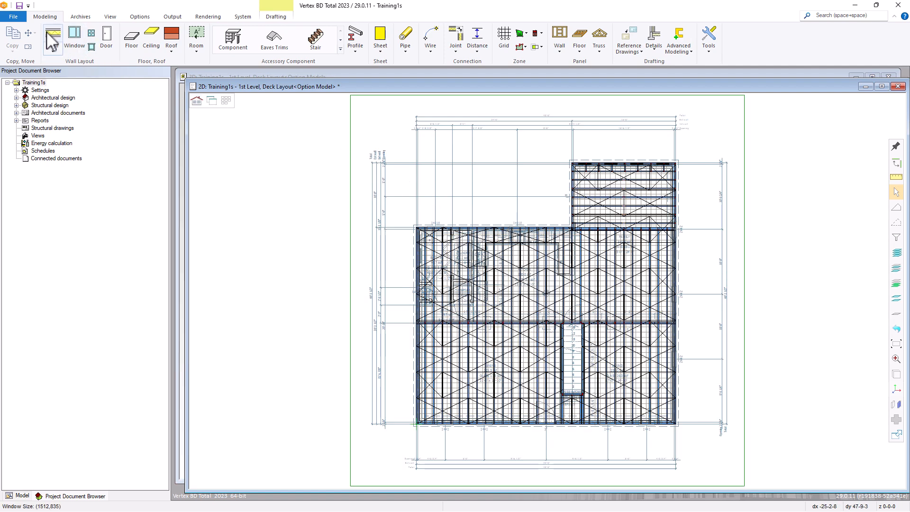
pyautogui.click(13, 16)
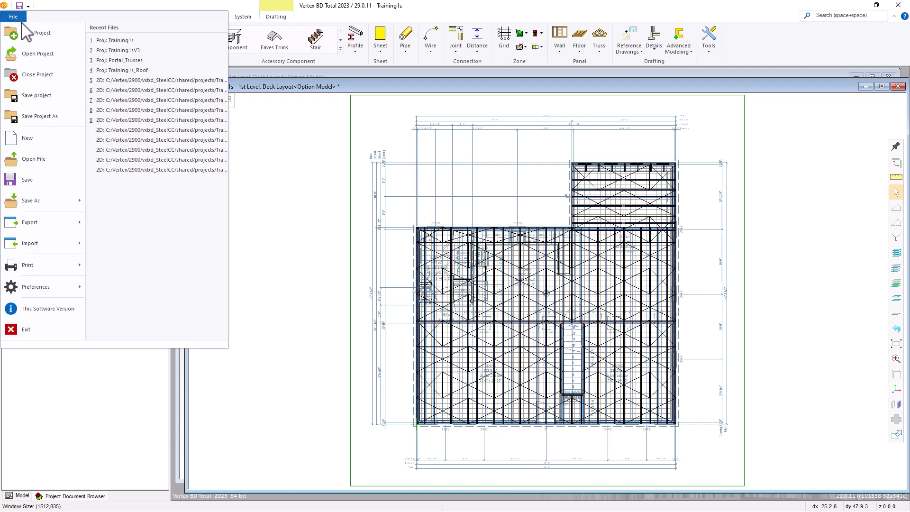
pyautogui.click(37, 95)
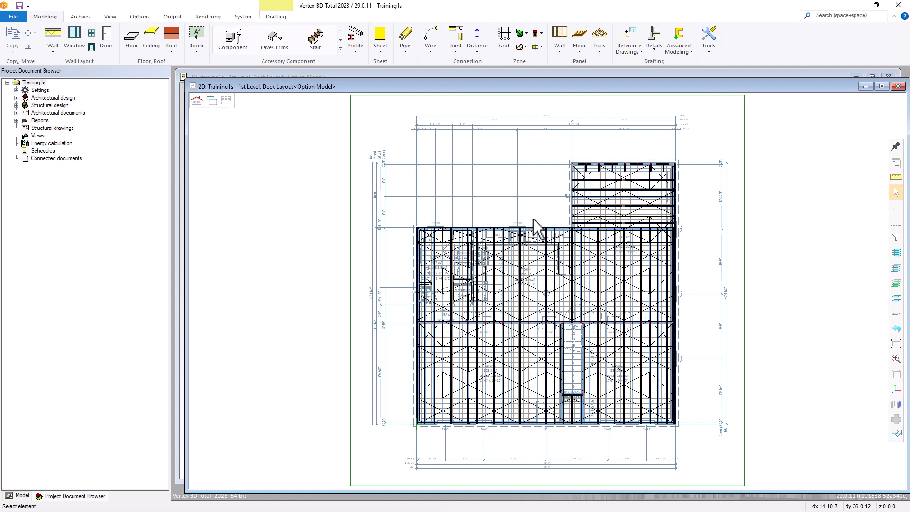
# Step: Start adding a profile to the deck with cross section W5x19 from the steel library
pyautogui.click(446, 236)
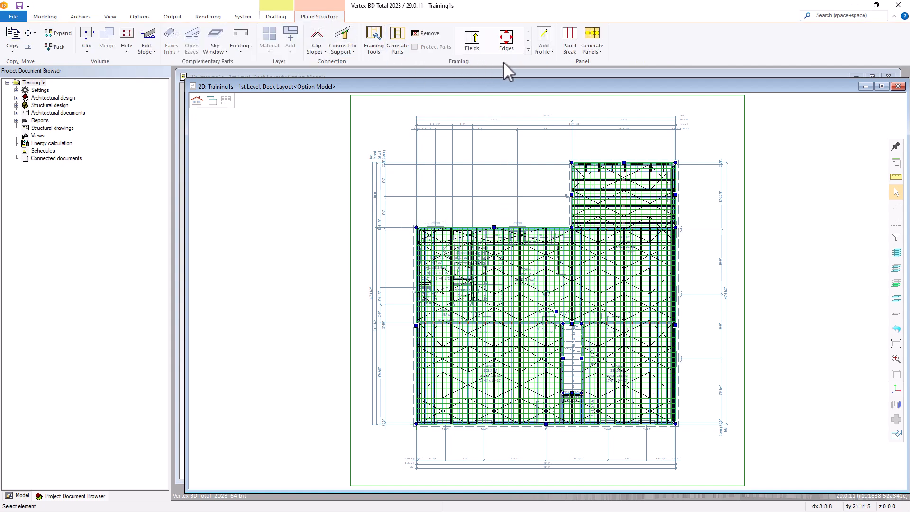
pyautogui.click(547, 51)
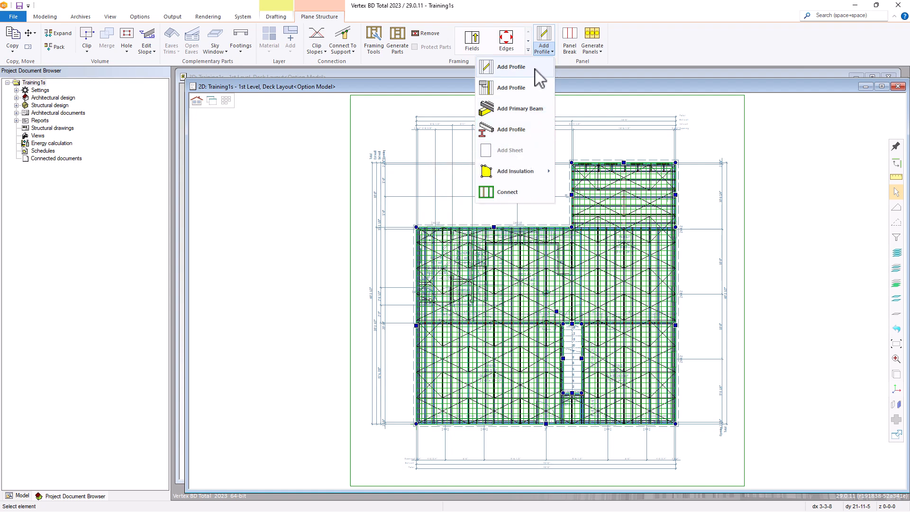
pyautogui.click(537, 85)
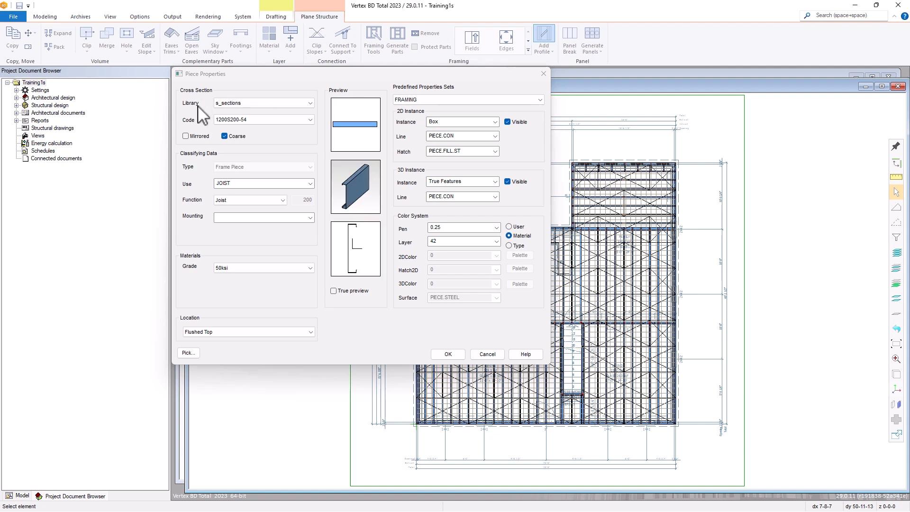
pyautogui.click(257, 103)
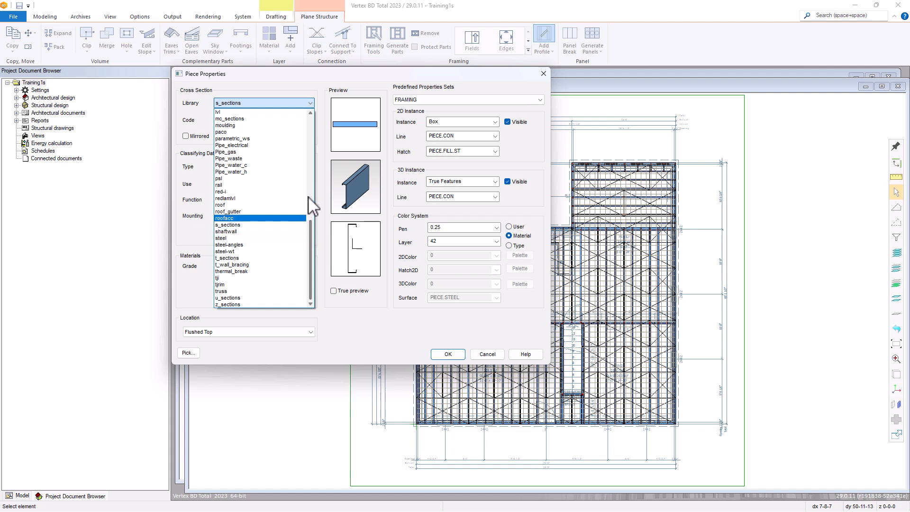
pyautogui.click(294, 238)
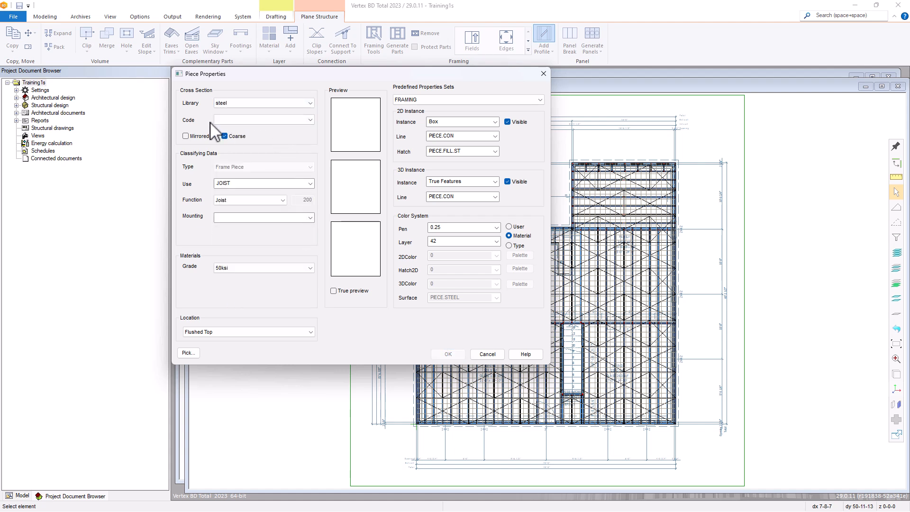
pyautogui.click(279, 120)
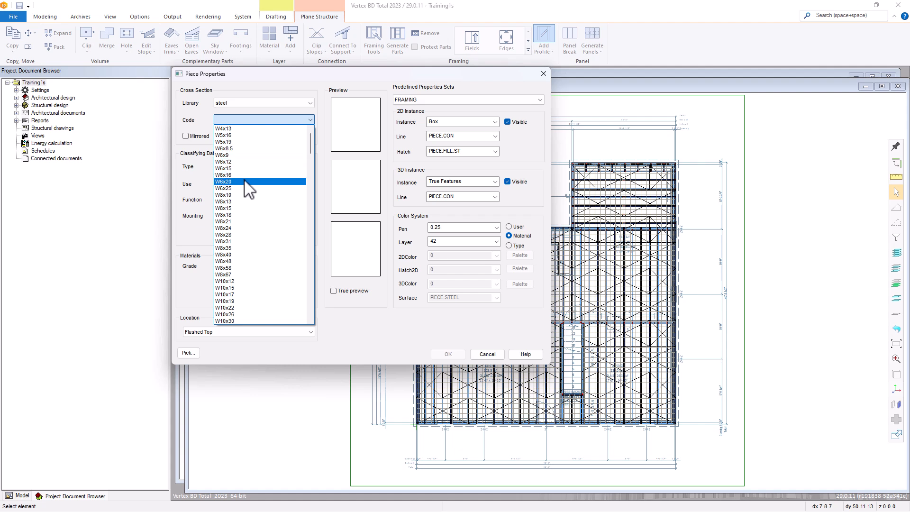
pyautogui.click(270, 142)
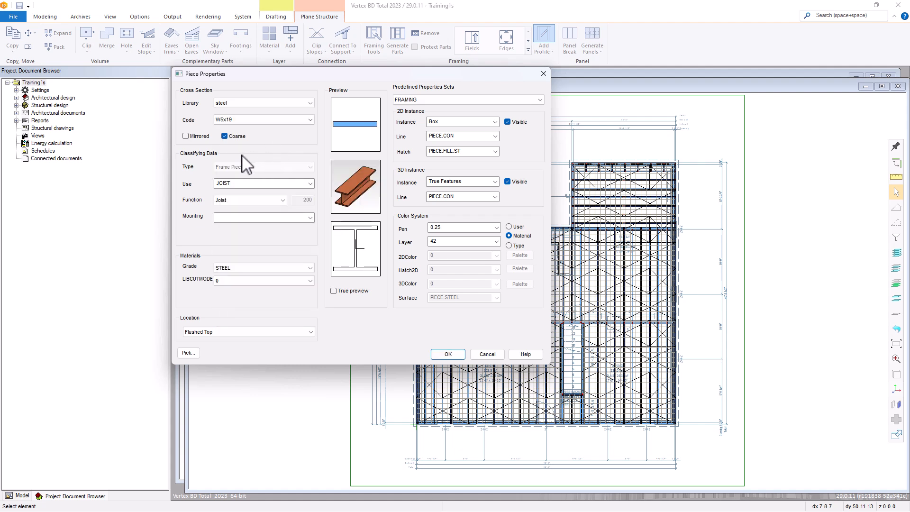
# Step: Review the use, function and location options available for the profile in its piece properties
pyautogui.click(310, 183)
pyautogui.click(310, 186)
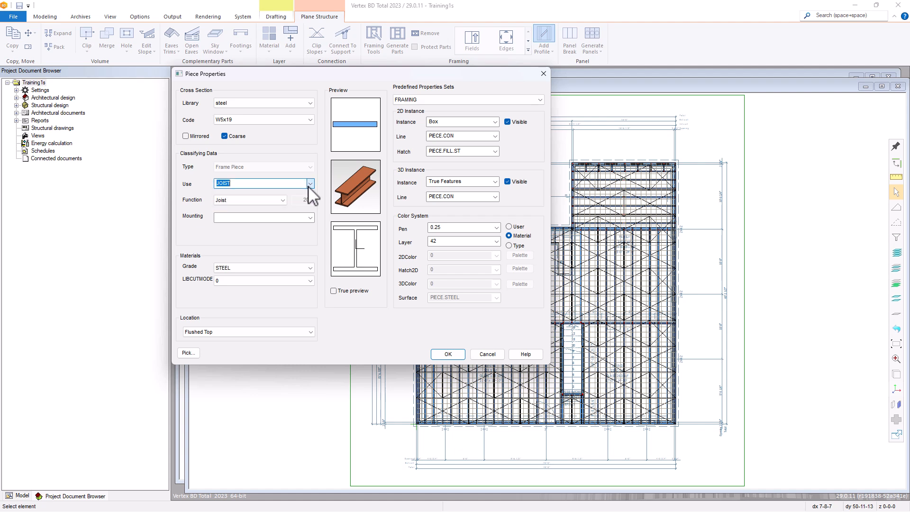
pyautogui.click(281, 201)
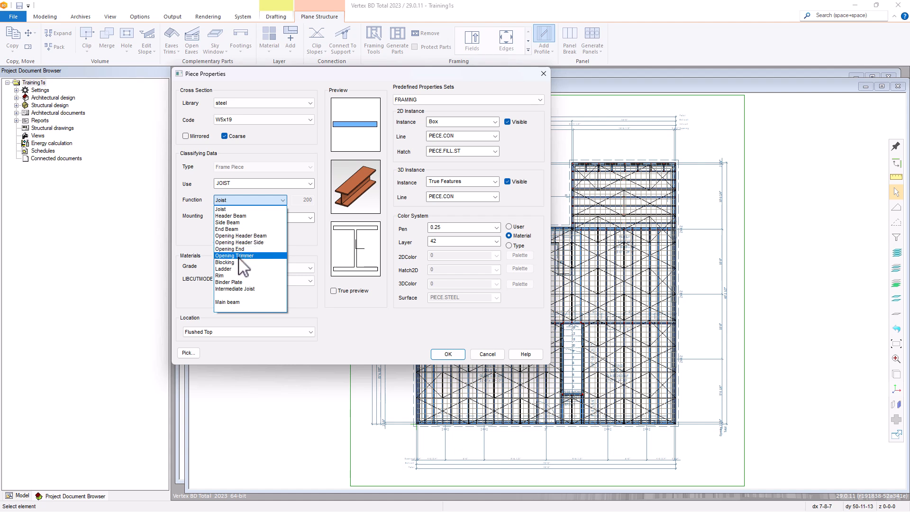
pyautogui.click(283, 181)
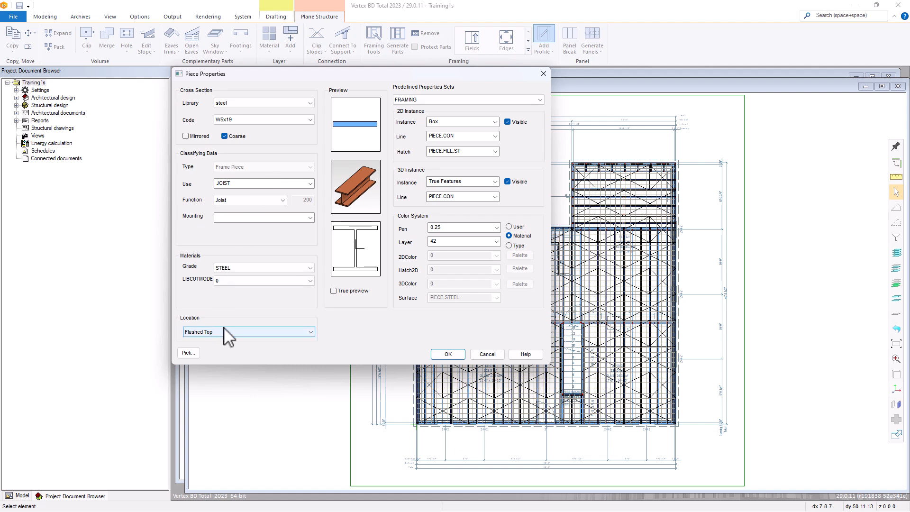
pyautogui.click(240, 334)
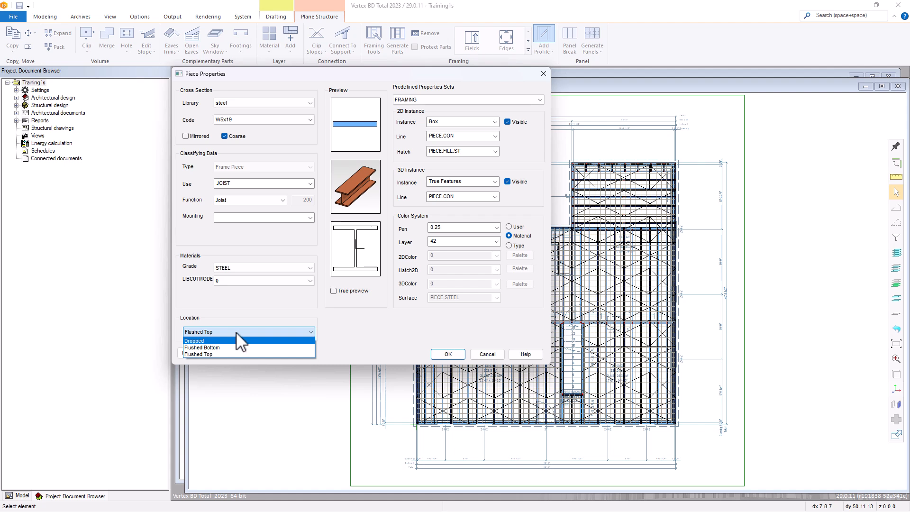
pyautogui.click(237, 334)
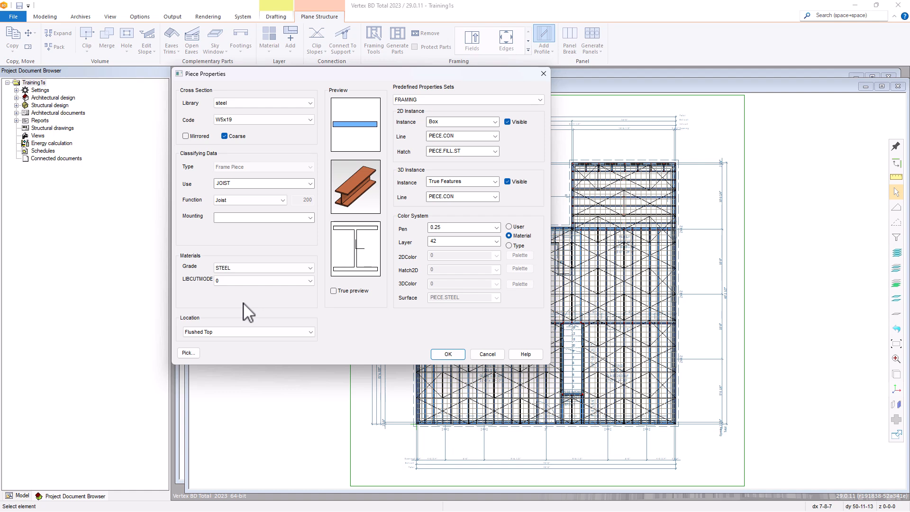
# Step: Copy the profile properties from an existing 1200S200-54 joist in the upper part of the deck and accept them
pyautogui.click(194, 354)
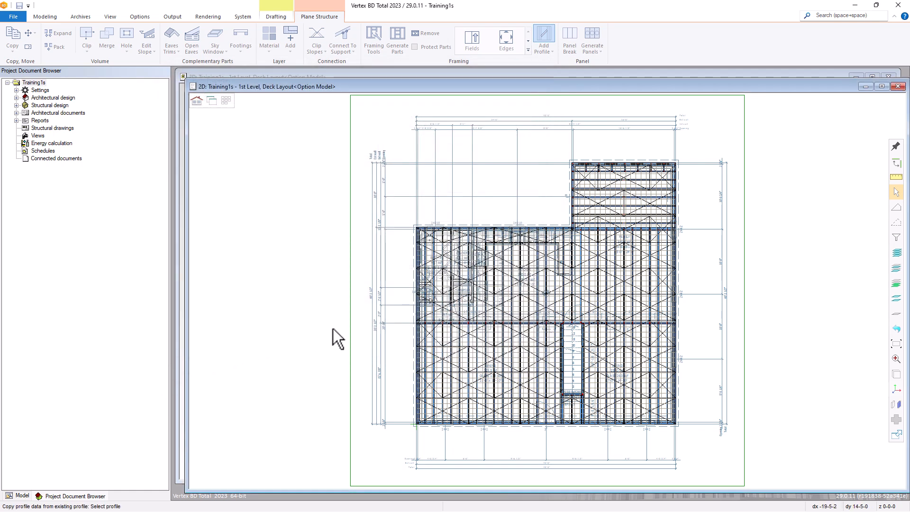
pyautogui.scroll(2, 571, 274)
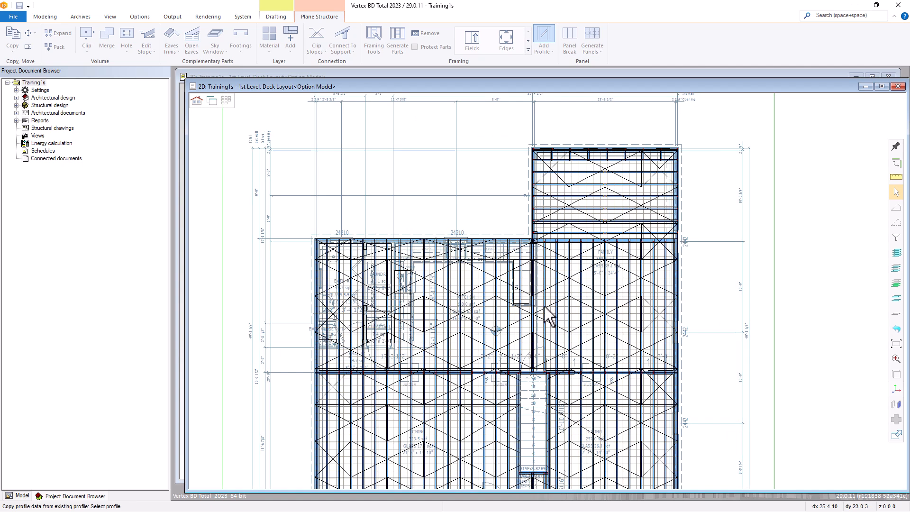
pyautogui.scroll(2, 549, 317)
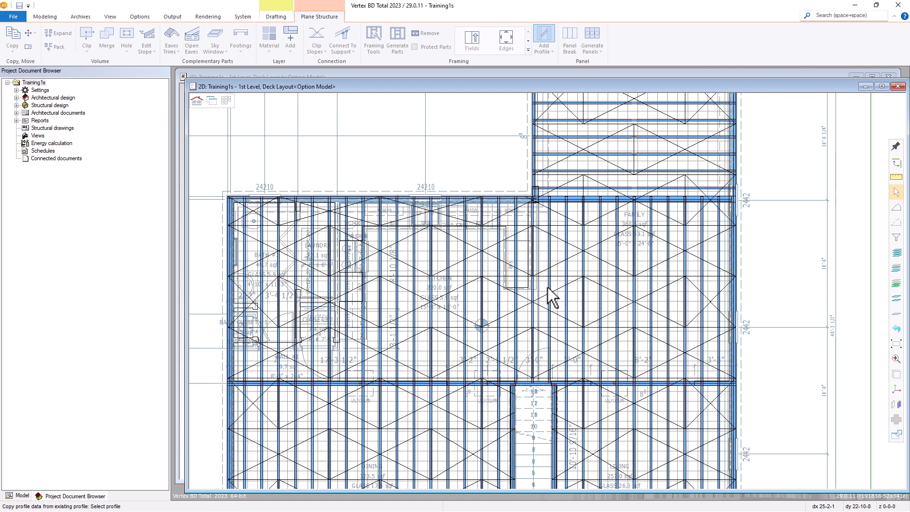
pyautogui.click(553, 260)
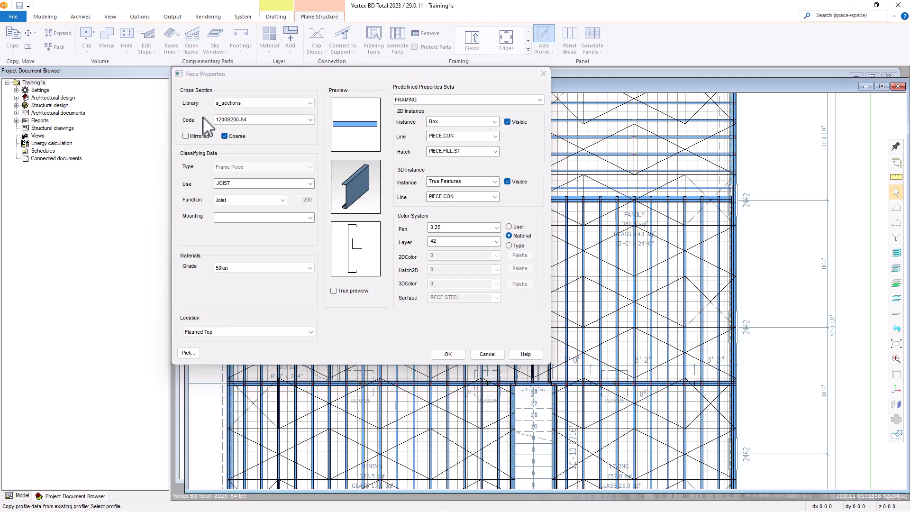
pyautogui.click(445, 356)
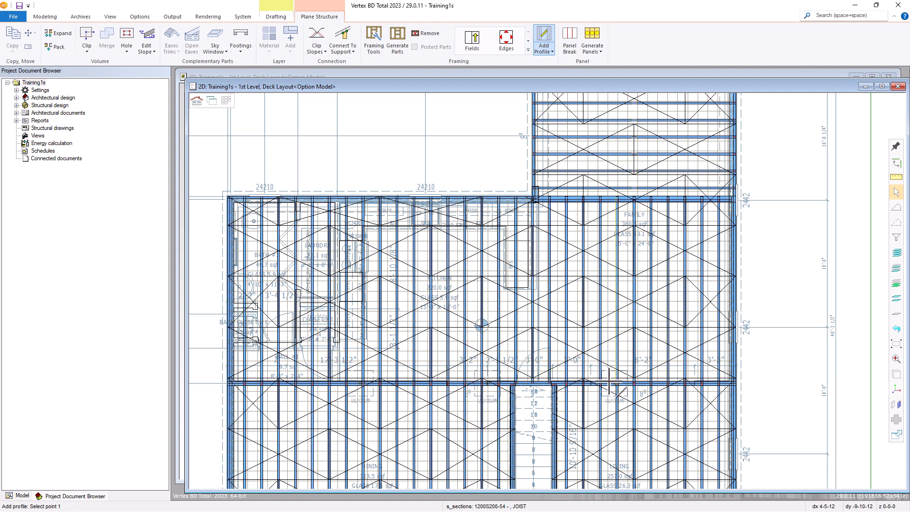
# Step: Draw the joist profile between two Family room joists, from the mid-deck support beam to just short of the room's upper beam
pyautogui.scroll(2, 549, 290)
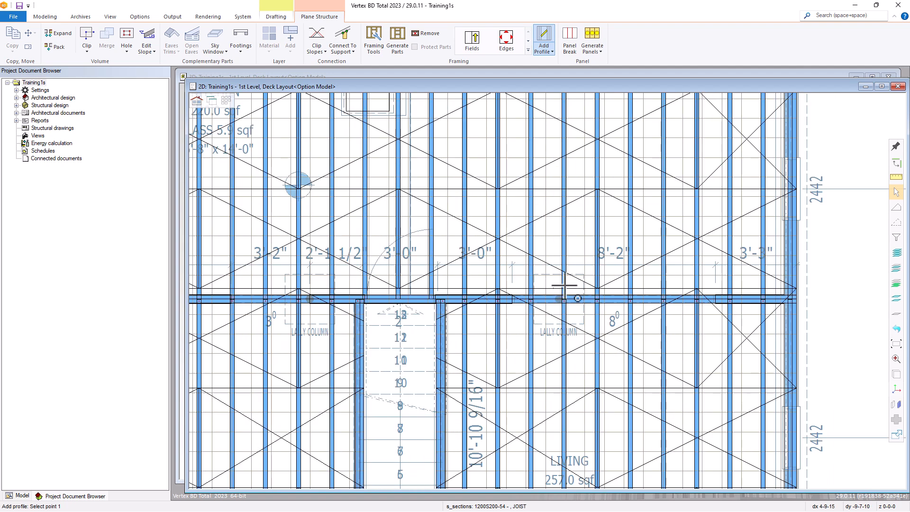
pyautogui.click(583, 290)
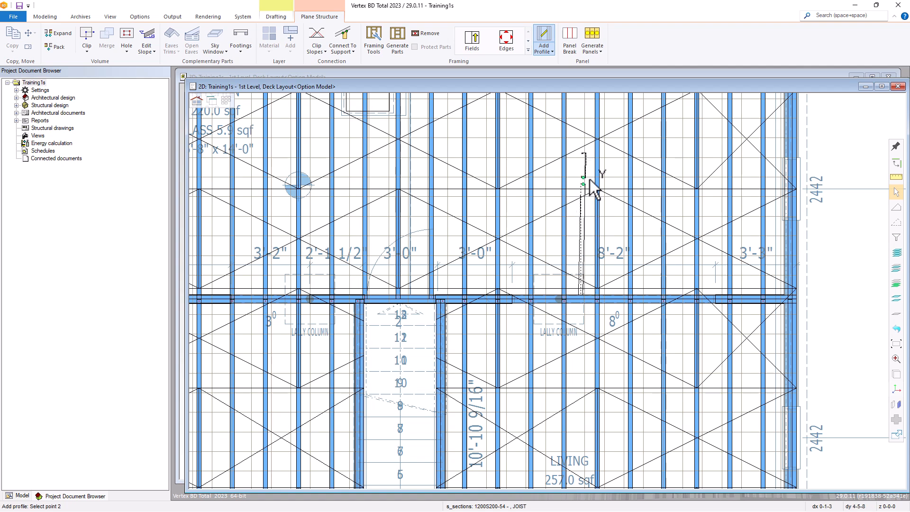
pyautogui.scroll(-2, 552, 299)
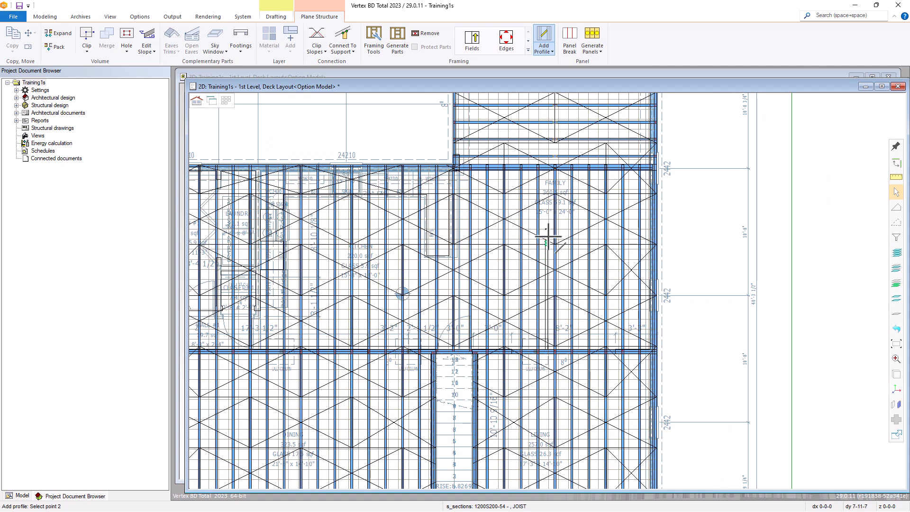
pyautogui.scroll(3, 549, 291)
pyautogui.click(549, 270)
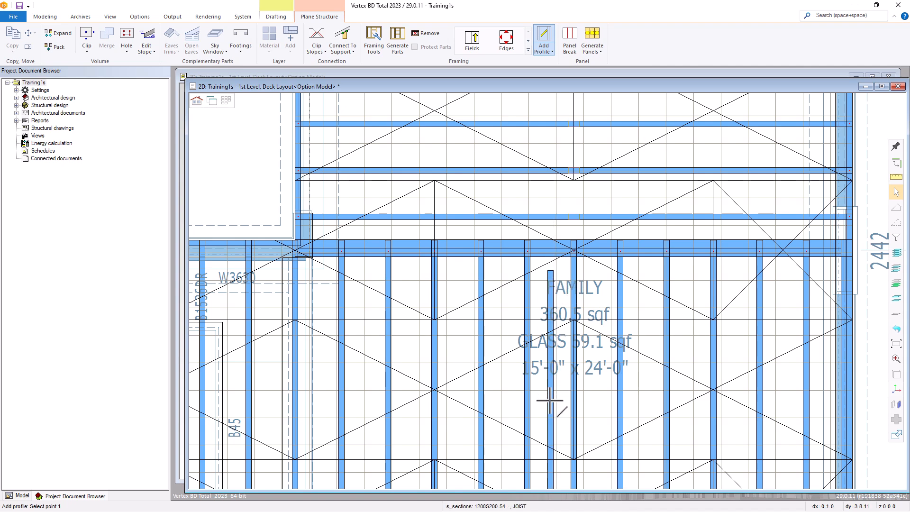
# Step: Start adding a single-point profile between two joists near the Family room's outer wall, with its piece line length set to Field
pyautogui.scroll(-1, 549, 401)
pyautogui.scroll(-3, 549, 400)
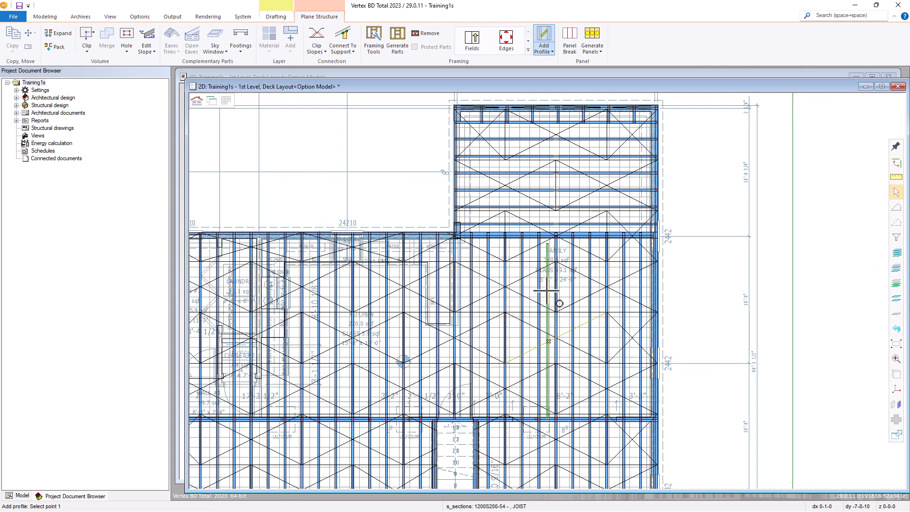
pyautogui.scroll(2, 550, 289)
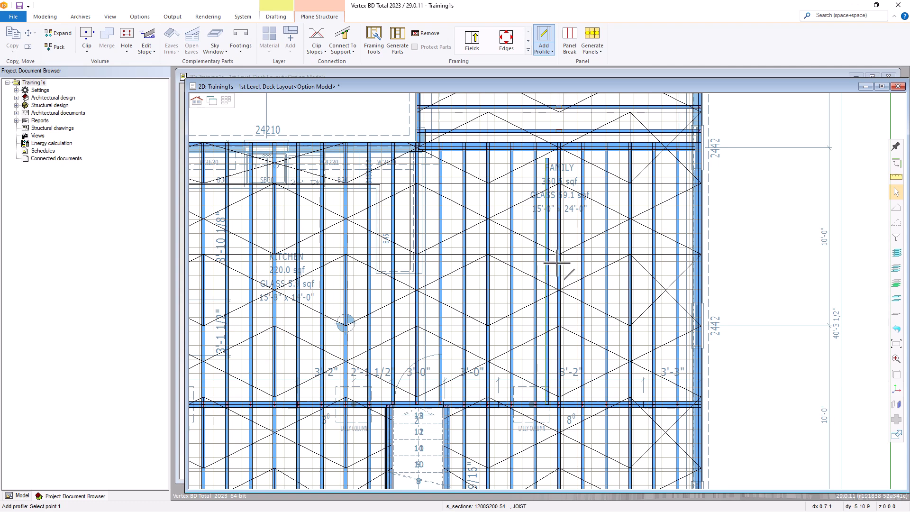
pyautogui.click(549, 49)
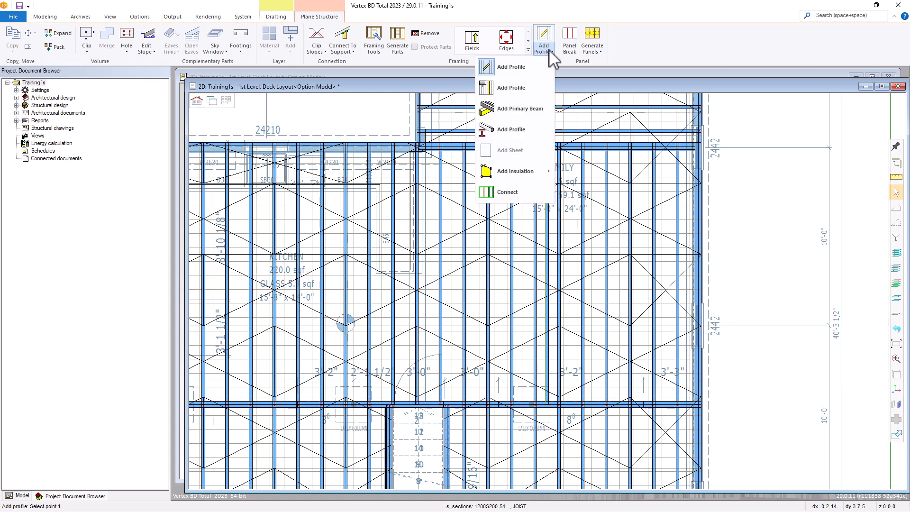
pyautogui.click(518, 89)
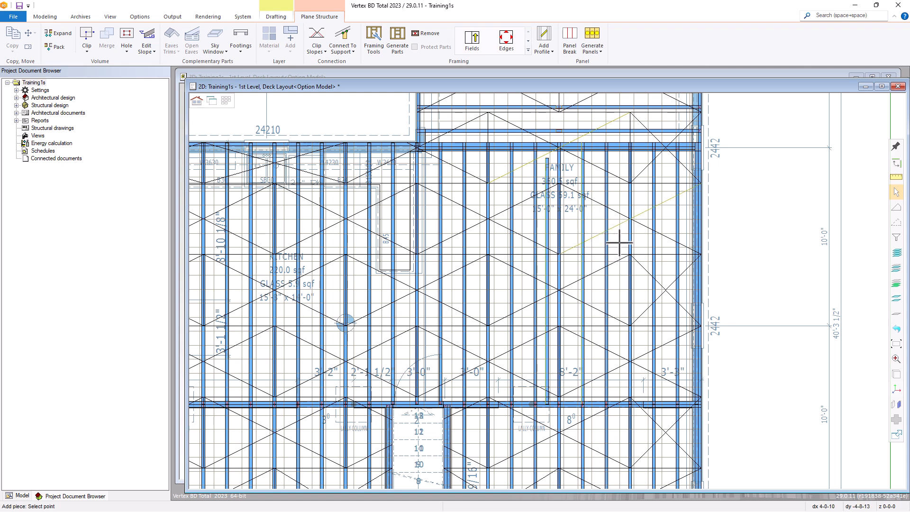
pyautogui.click(619, 242)
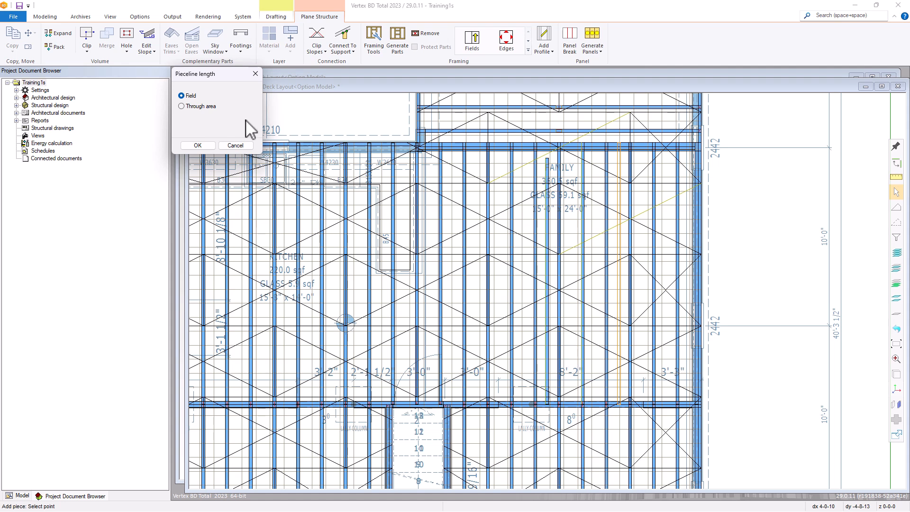
pyautogui.click(184, 106)
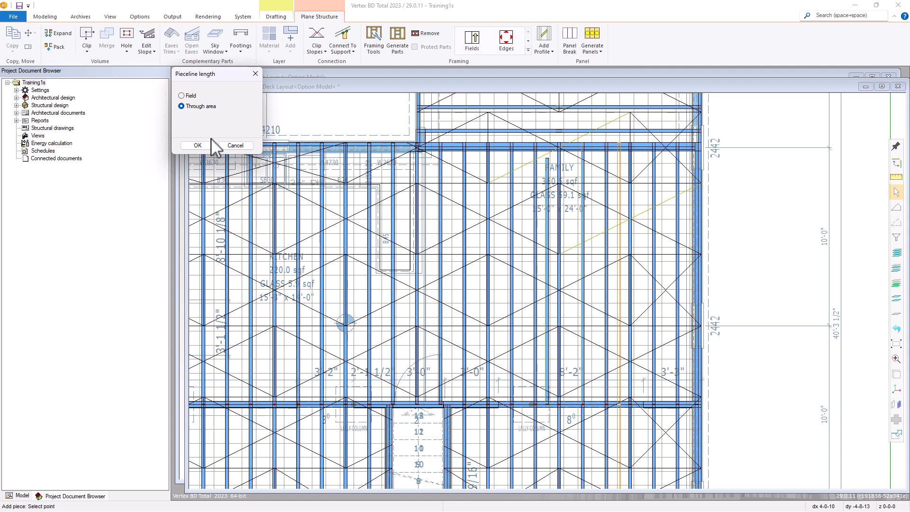
pyautogui.click(182, 95)
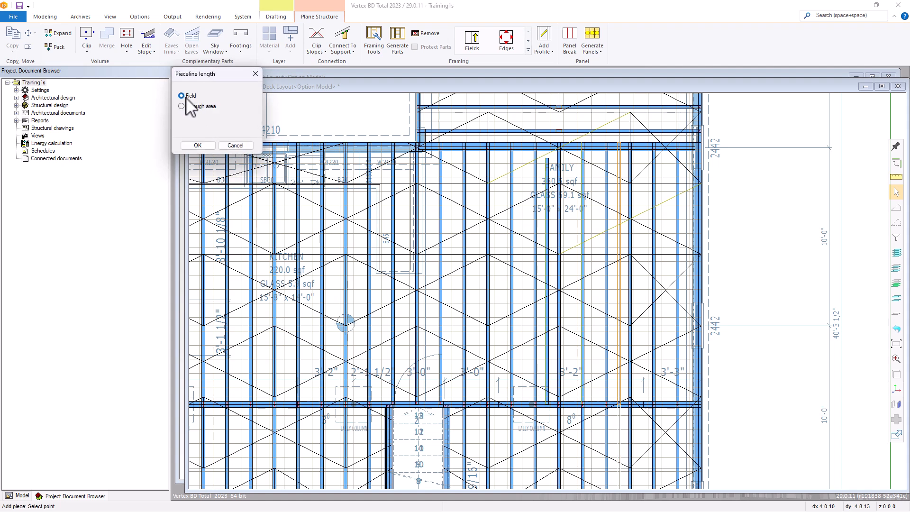
pyautogui.click(198, 145)
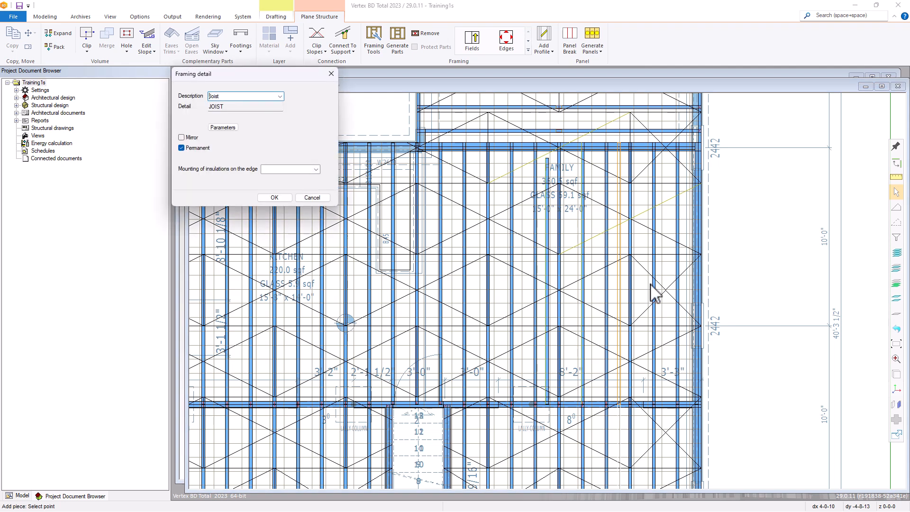
# Step: Choose the Joist framing detail, check its parameters and place the profile in the Family room field
pyautogui.click(280, 97)
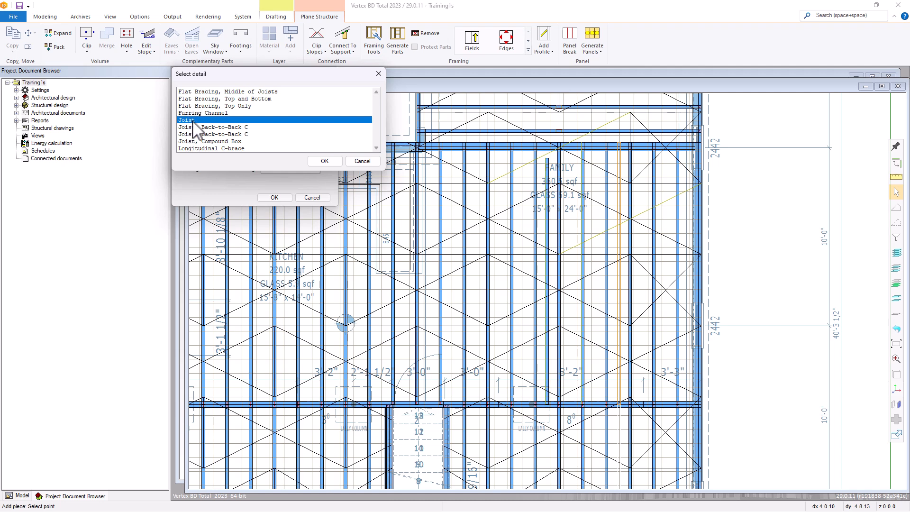
pyautogui.click(327, 161)
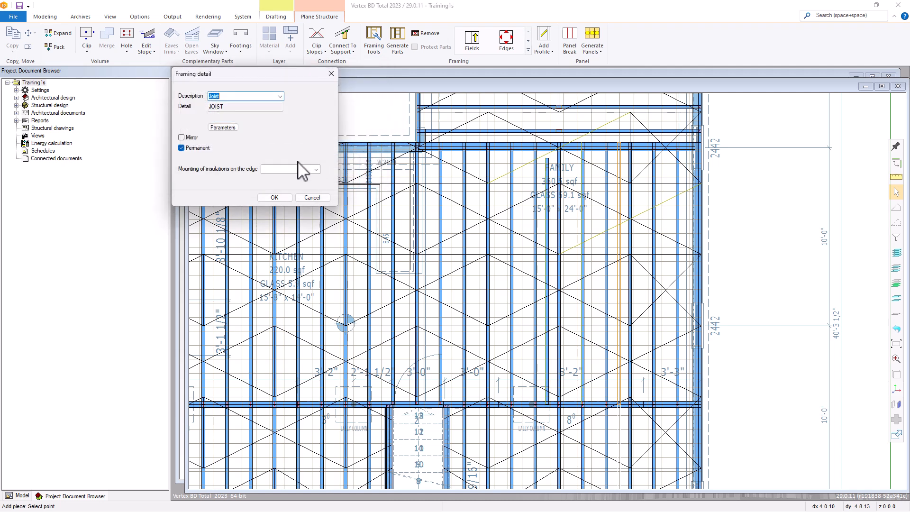
pyautogui.click(229, 129)
pyautogui.click(284, 197)
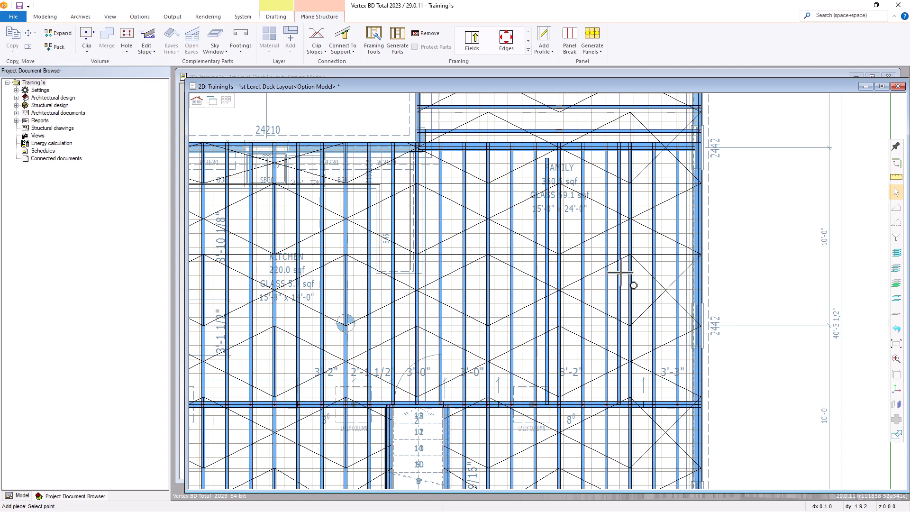
# Step: Start adding a primary beam with cross section W6x12 from the steel library
pyautogui.click(551, 49)
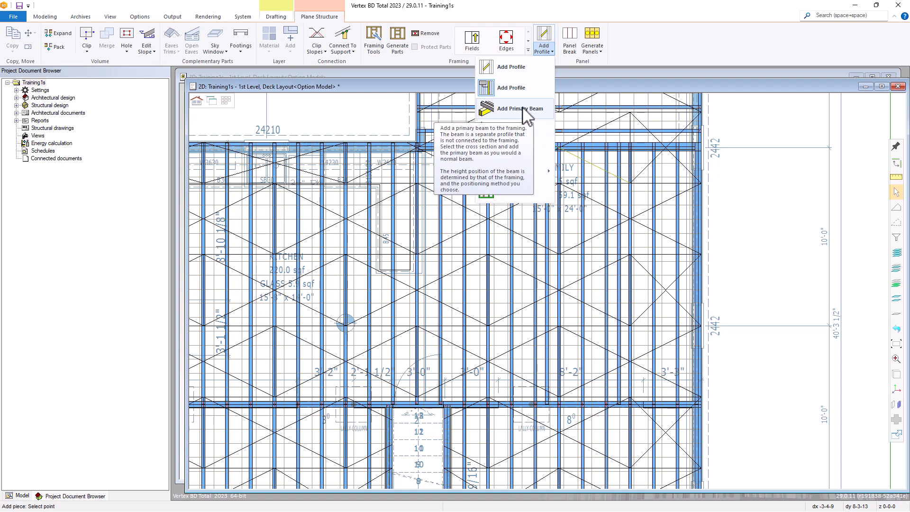
pyautogui.click(504, 110)
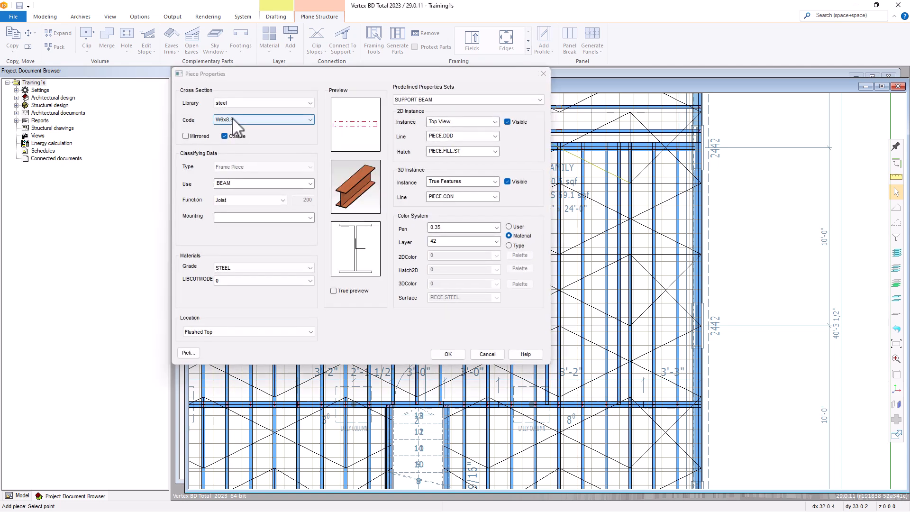
pyautogui.click(259, 102)
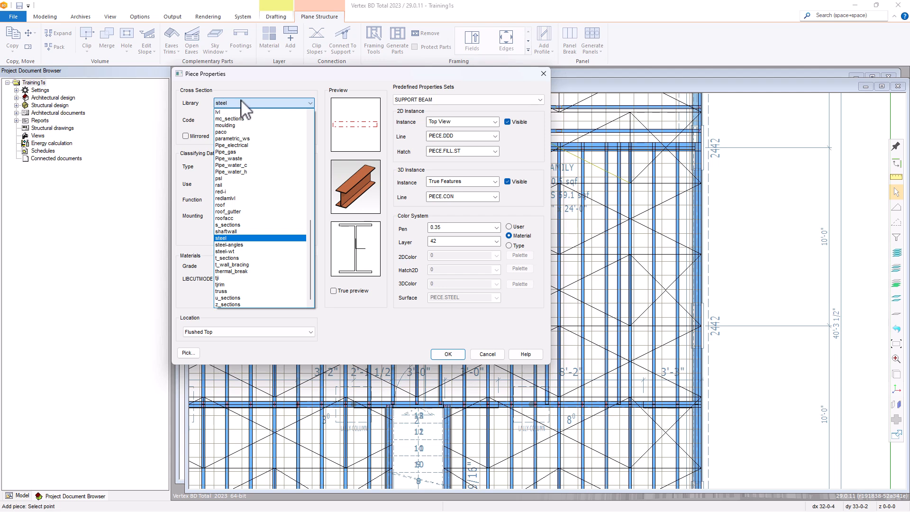
pyautogui.click(252, 238)
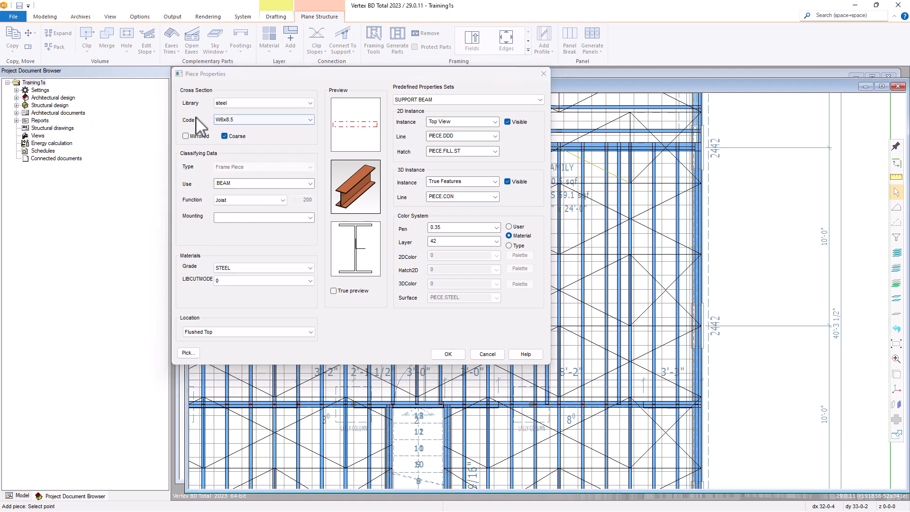
pyautogui.click(309, 120)
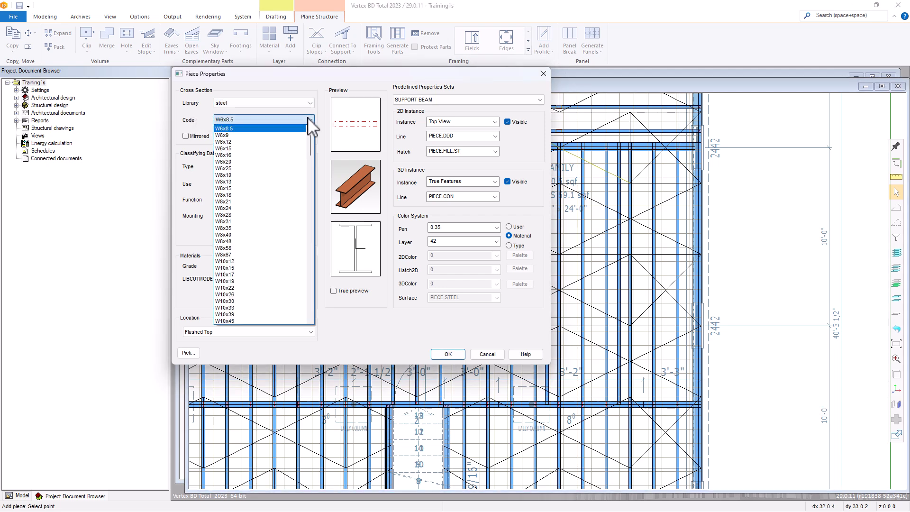
pyautogui.click(252, 142)
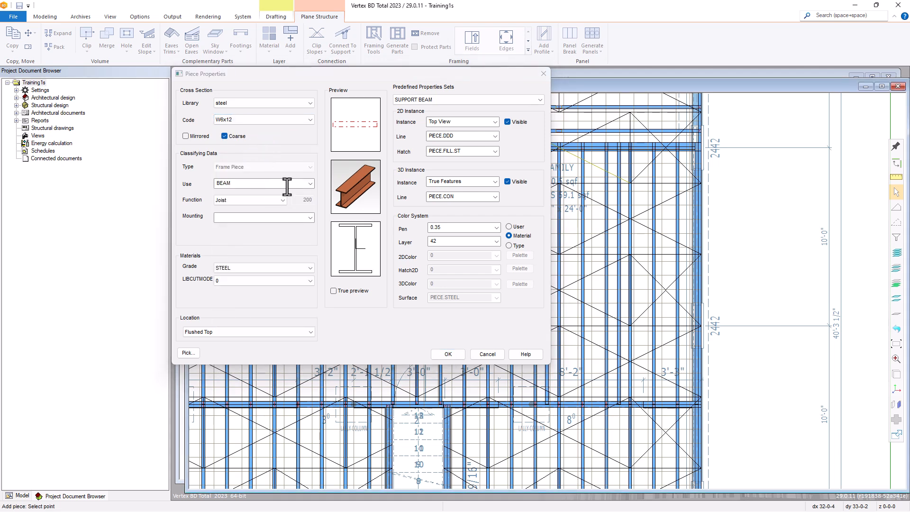
# Step: Give the primary beam the Main beam function and Dropped location, and draw it across the Family room joists at about mid-room
pyautogui.click(310, 183)
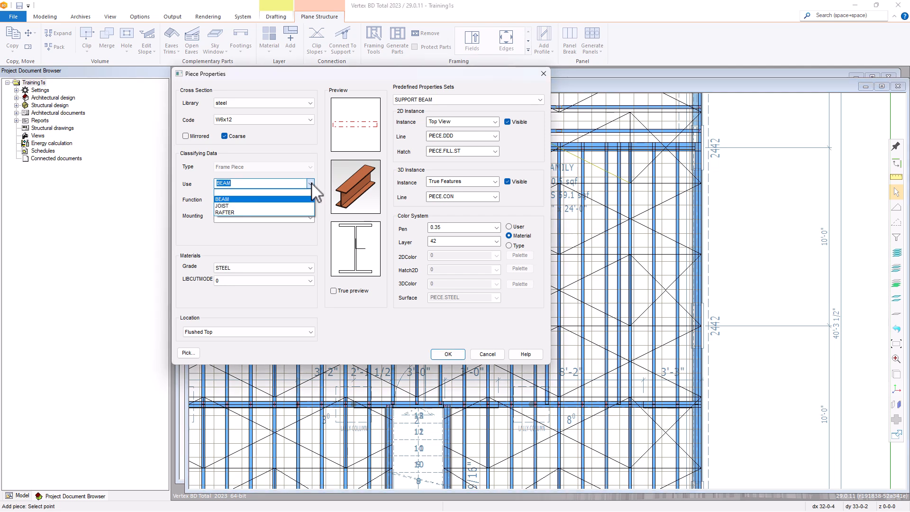
pyautogui.click(310, 184)
pyautogui.click(283, 201)
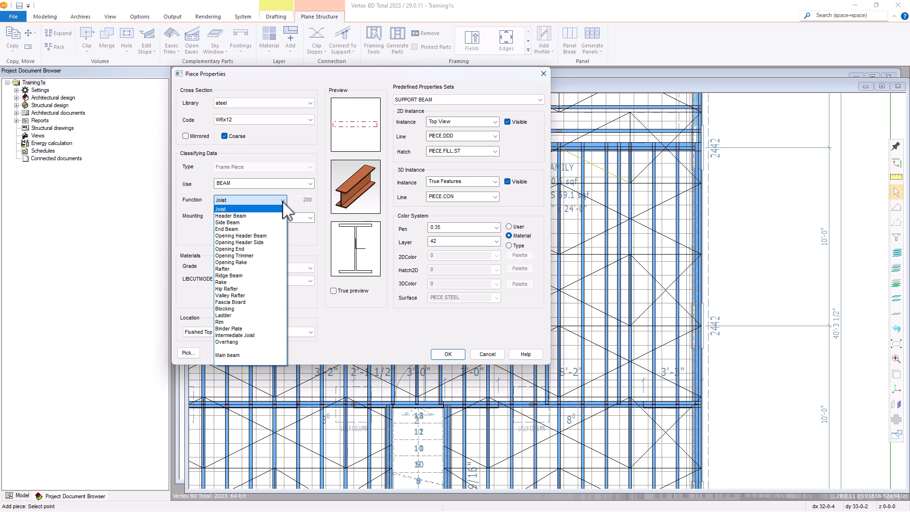
pyautogui.click(243, 353)
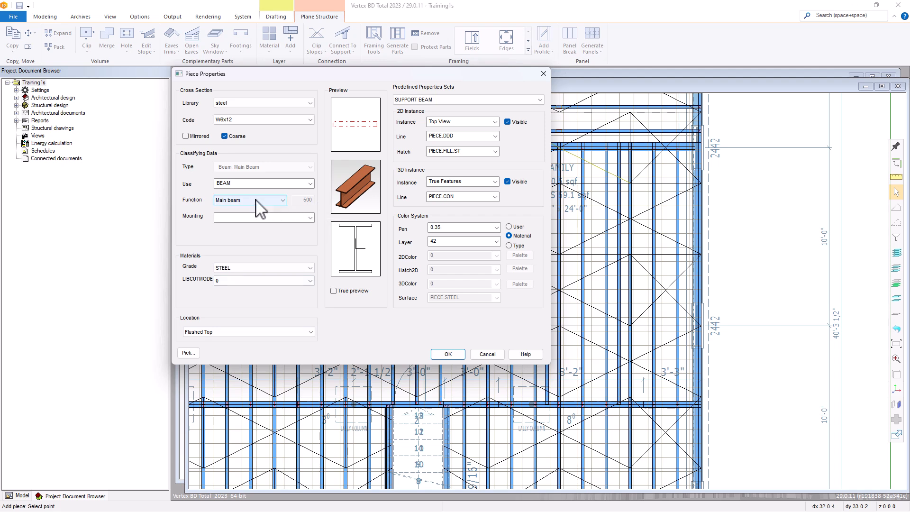
pyautogui.click(231, 333)
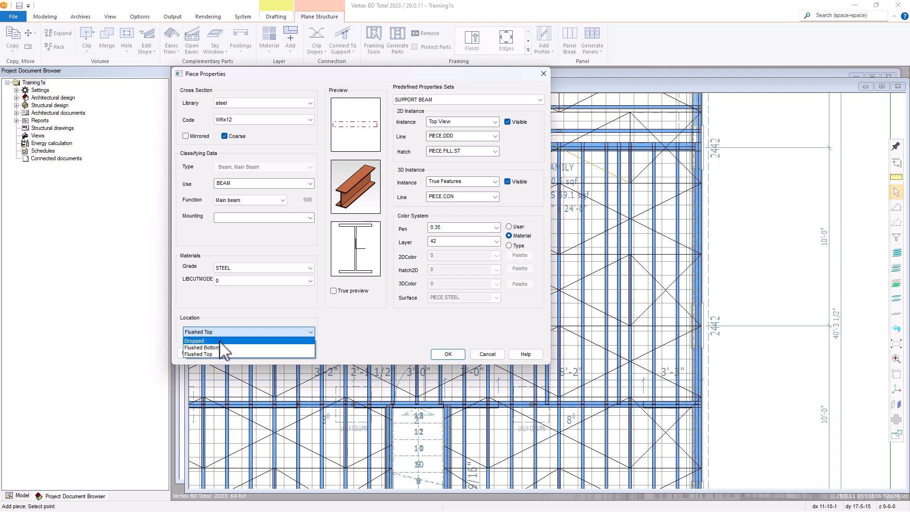
pyautogui.click(220, 341)
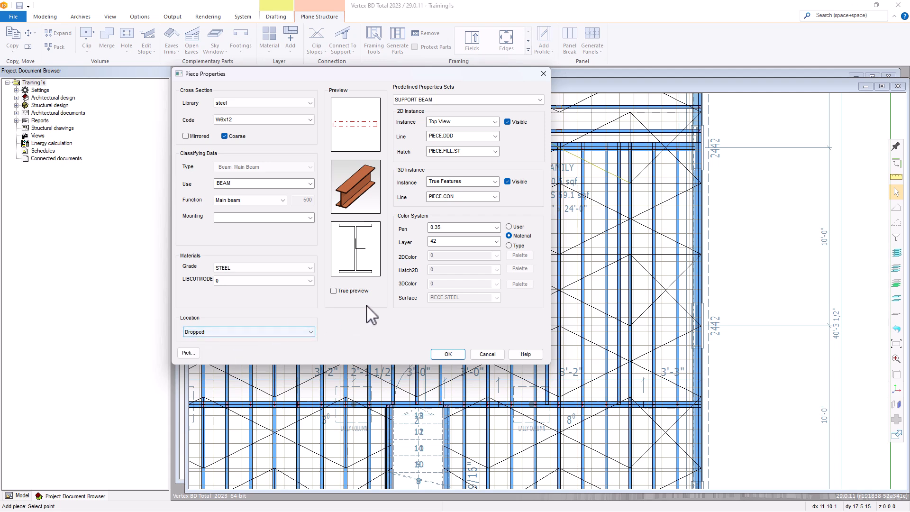
pyautogui.click(448, 354)
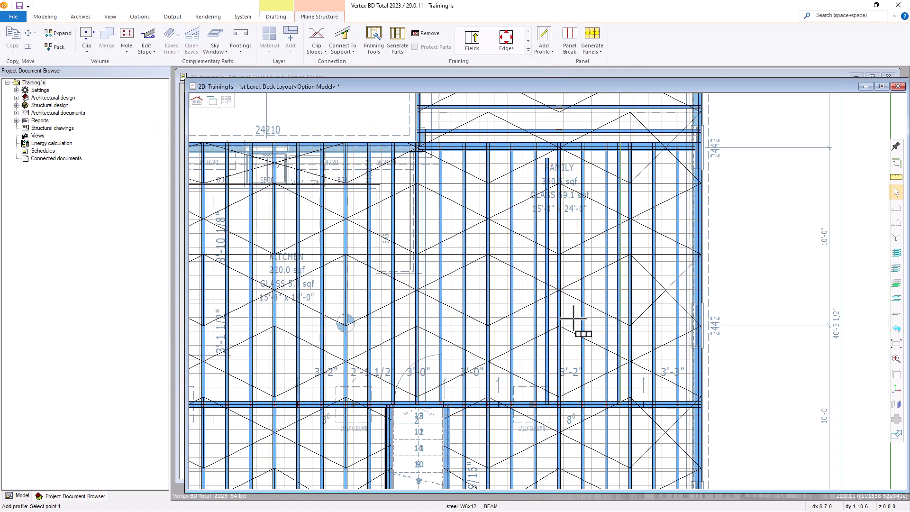
pyautogui.click(686, 283)
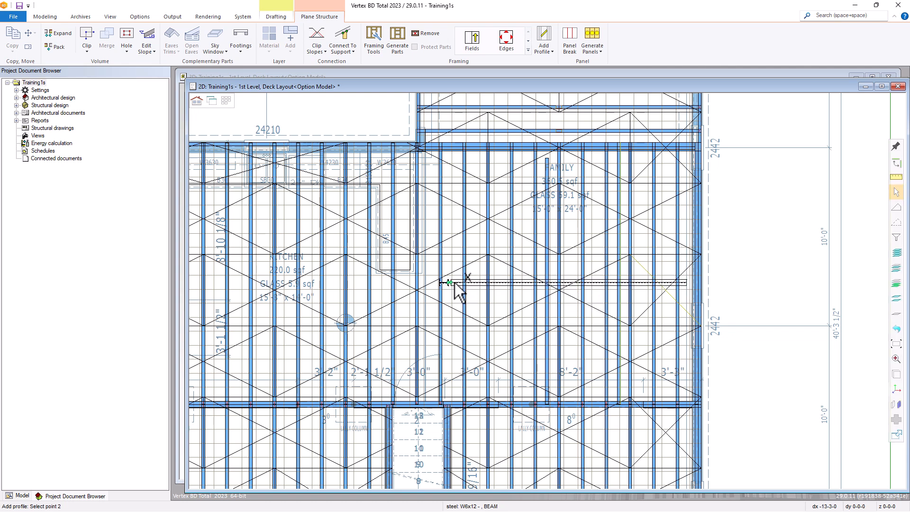
pyautogui.click(432, 268)
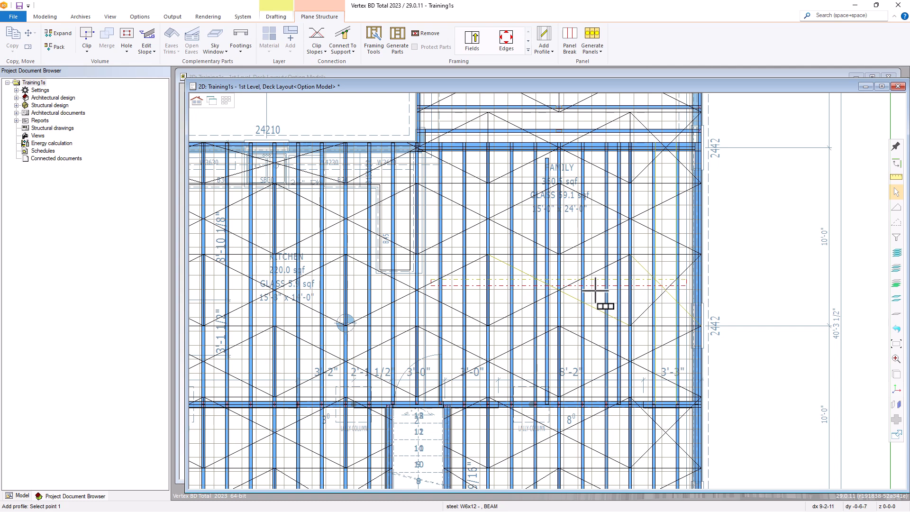
# Step: Start adding a freely placed joist profile, copying the 1200S200-54 properties from an existing Family room joist
pyautogui.click(549, 51)
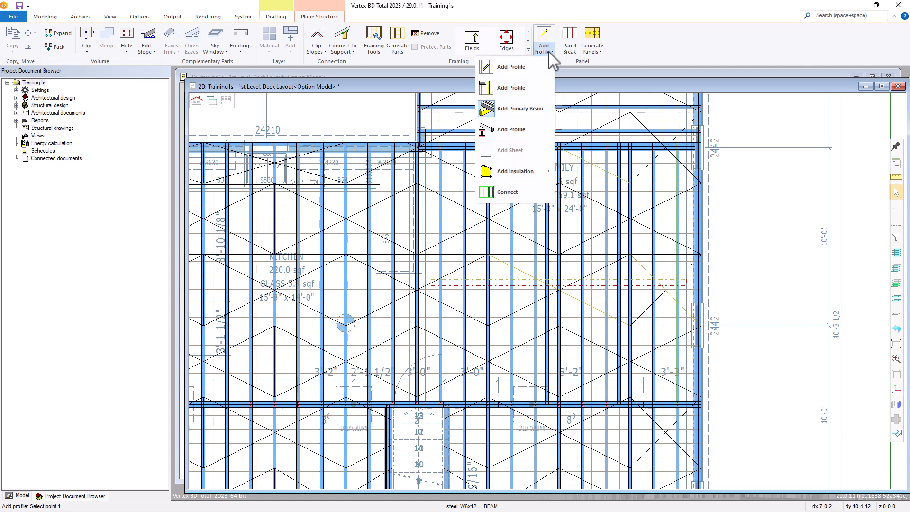
pyautogui.click(511, 133)
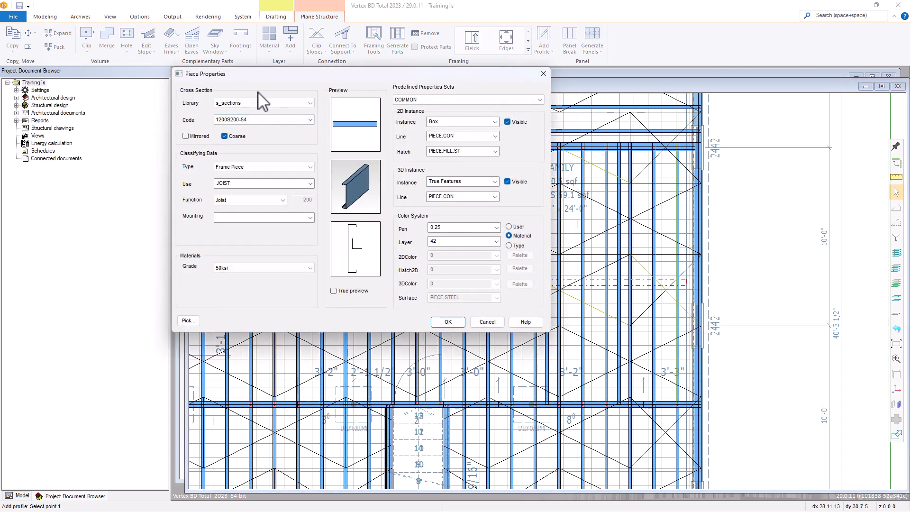
pyautogui.click(188, 321)
pyautogui.click(584, 231)
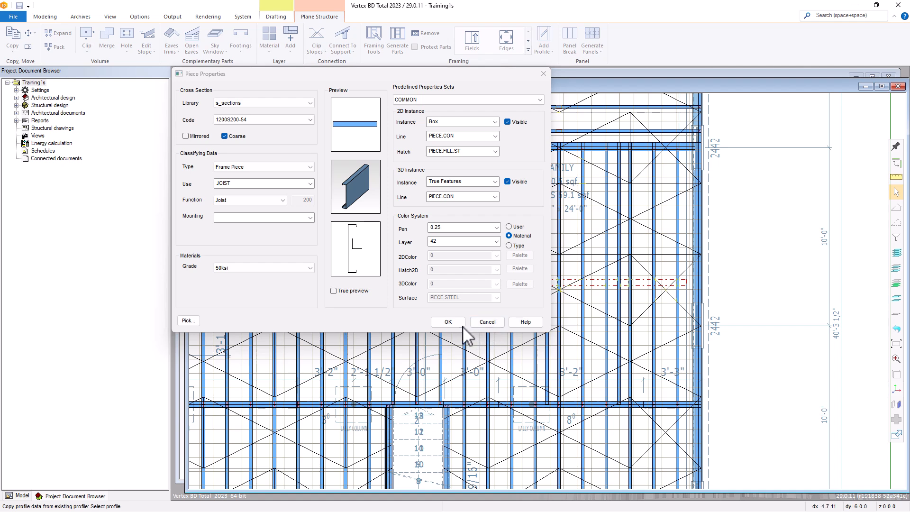
pyautogui.click(448, 322)
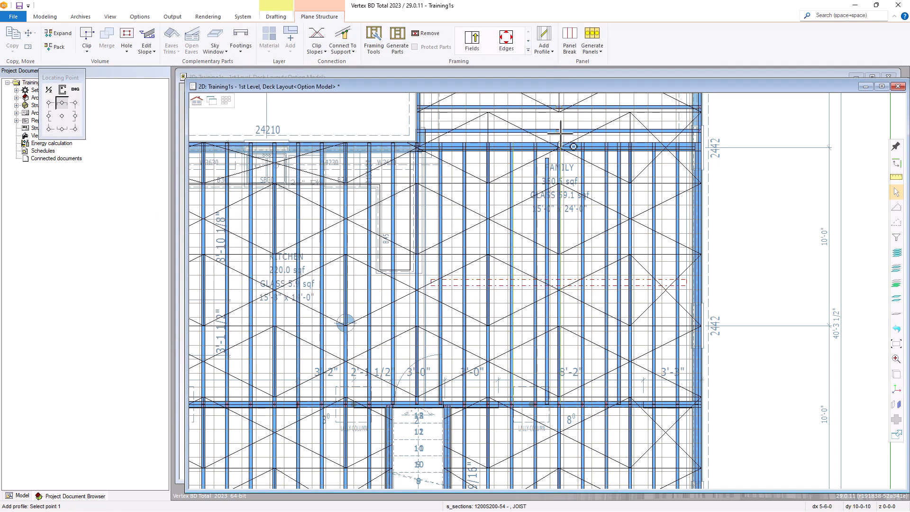
# Step: Draw the profile between two joists across the deck section above the Family room, using the right middle locating point
pyautogui.scroll(-1, 561, 123)
pyautogui.scroll(1, 543, 290)
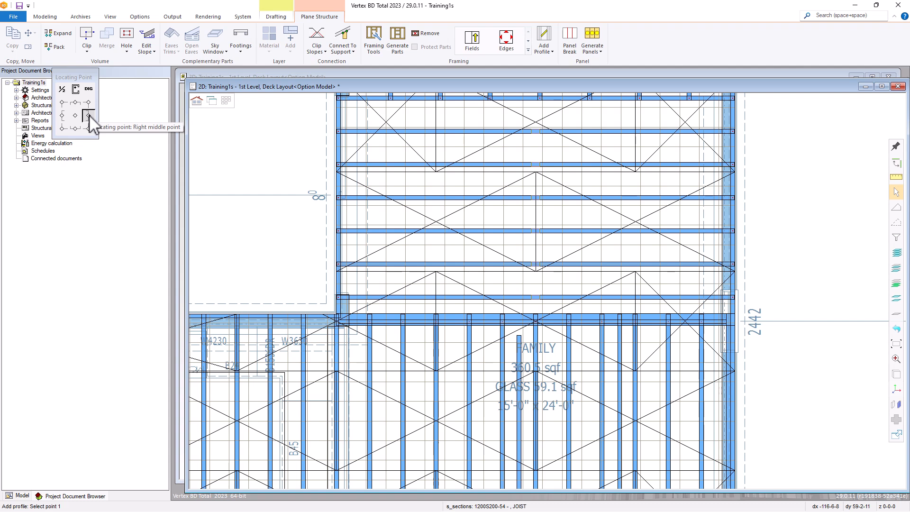
pyautogui.click(341, 181)
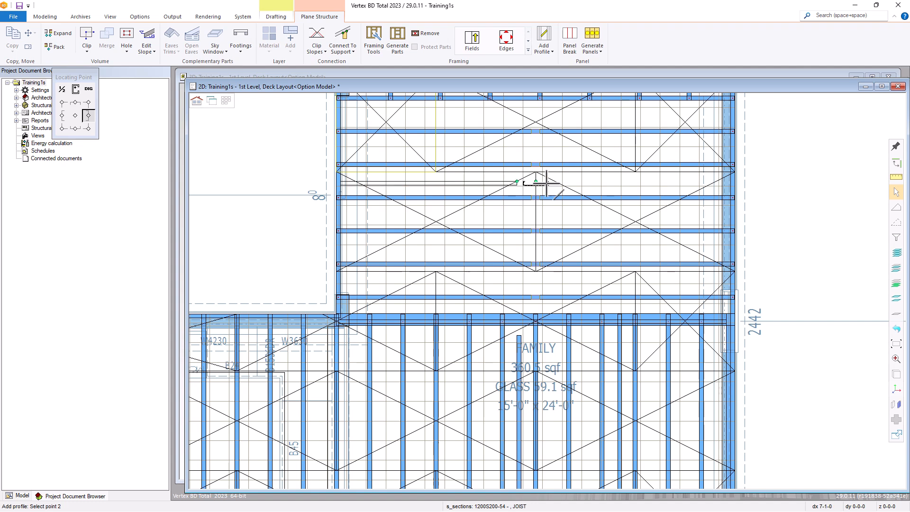
pyautogui.click(731, 182)
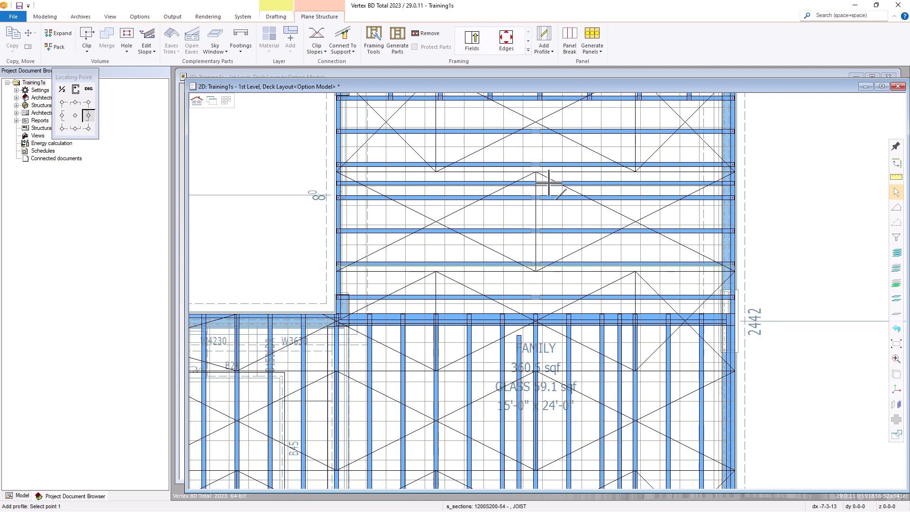
pyautogui.press('Escape')
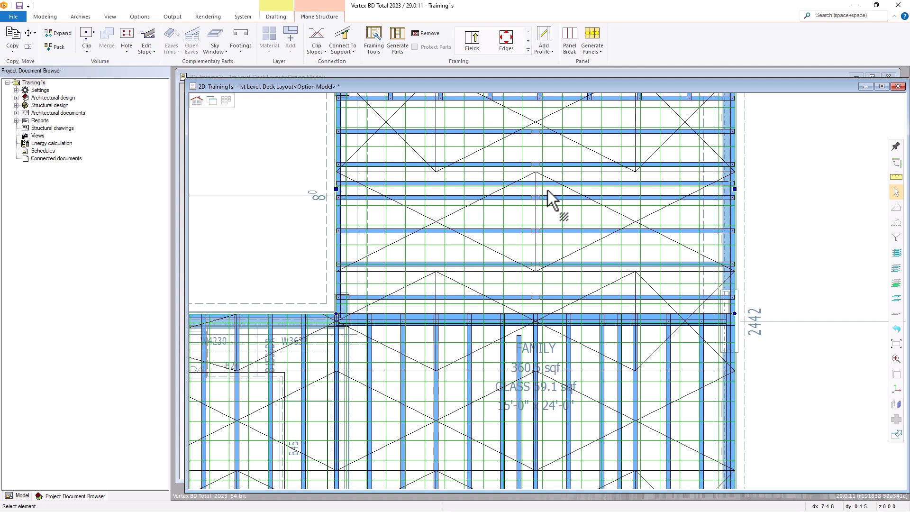
pyautogui.press('Escape')
# Step: Switch to the 3D deck framing view and expand the planar structures of 1ST FLOOR in the model tree
pyautogui.hotkey('ctrl', 'Tab')
pyautogui.click(187, 90)
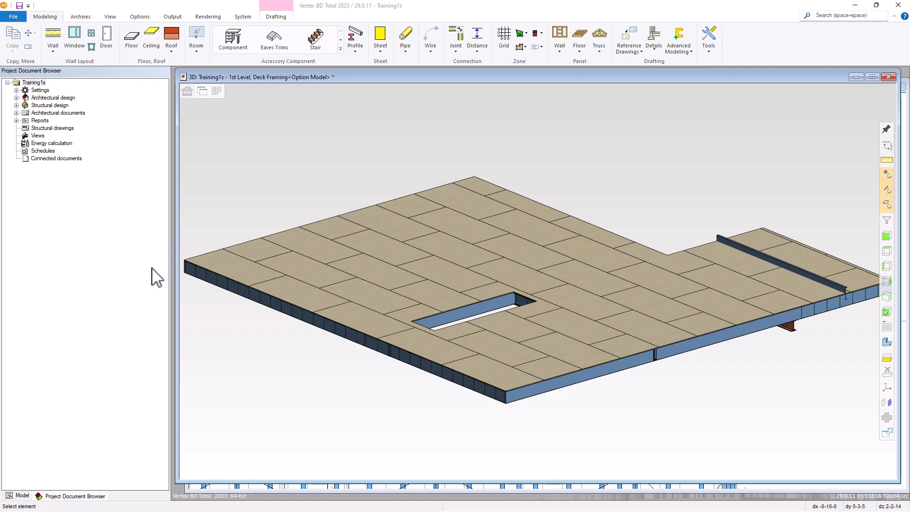
pyautogui.click(19, 496)
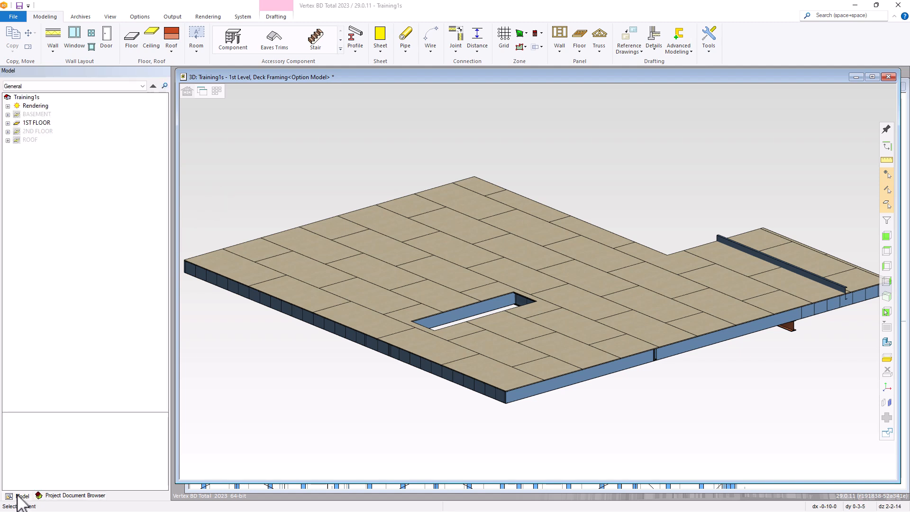
pyautogui.click(33, 123)
pyautogui.click(8, 123)
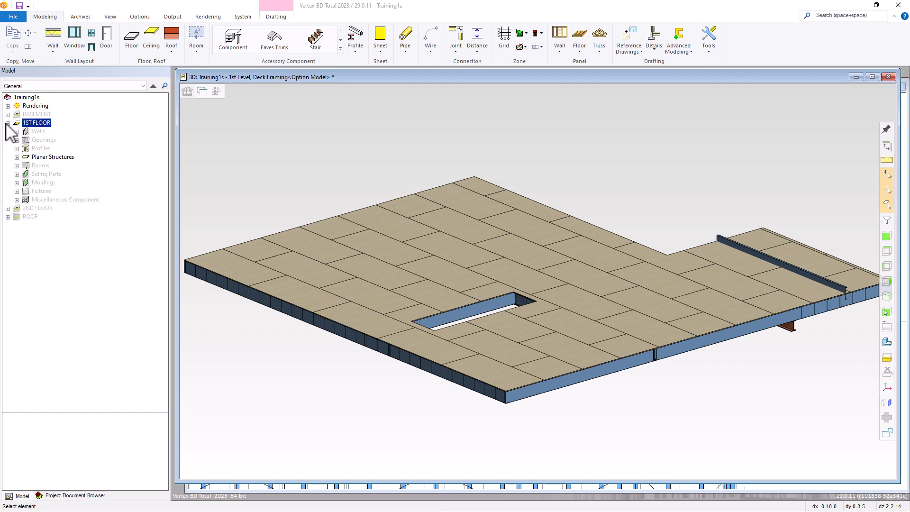
pyautogui.click(34, 159)
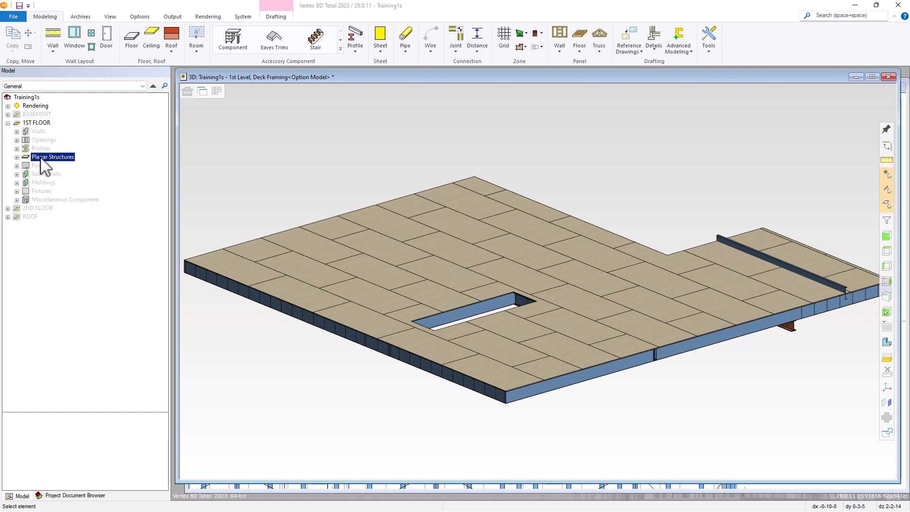
pyautogui.click(17, 158)
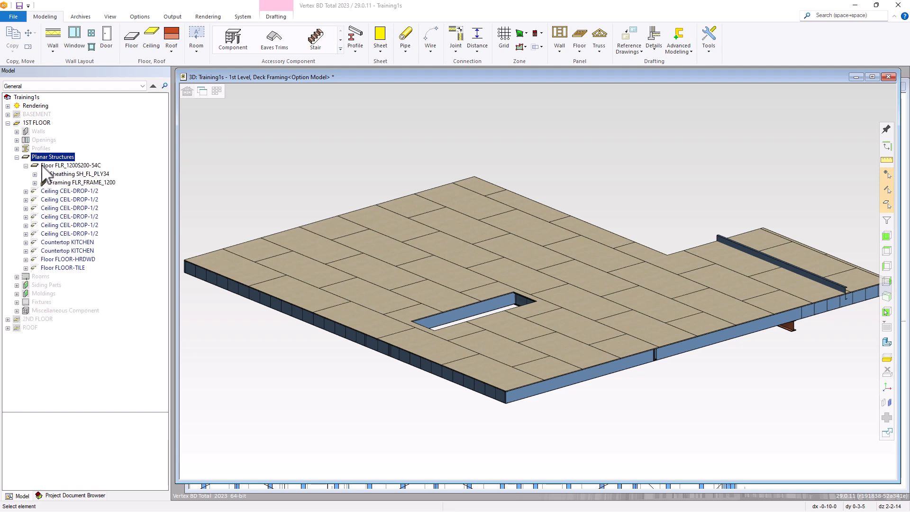
# Step: Hide the floor's SH_FL_PLY34 sheathing layer and inspect the added profiles in the 3D deck framing
pyautogui.click(63, 175)
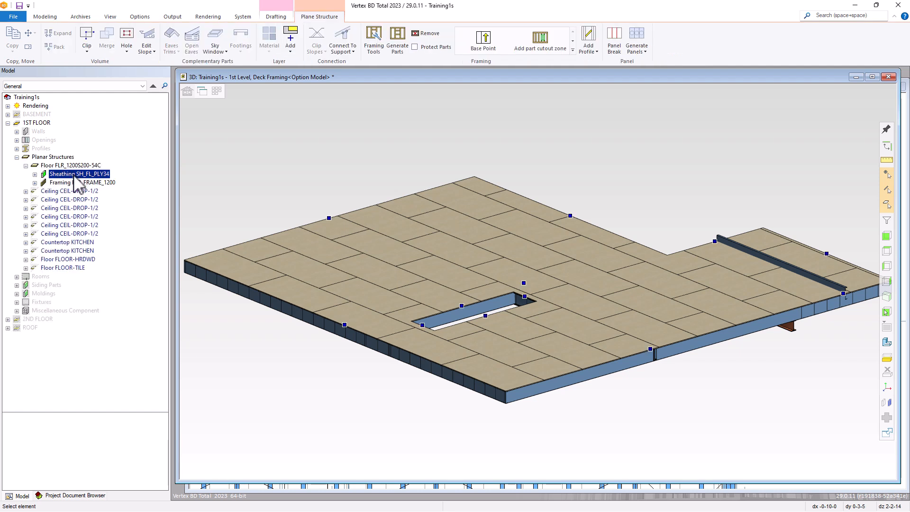
pyautogui.rightClick(56, 179)
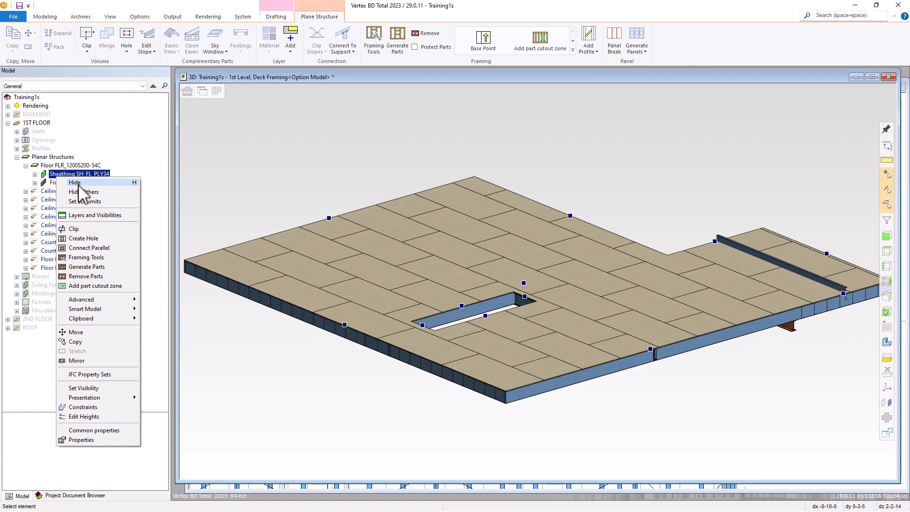
pyautogui.click(108, 190)
pyautogui.moveTo(686, 288); pyautogui.dragTo(697, 312, button='middle')
pyautogui.scroll(5, 691, 359)
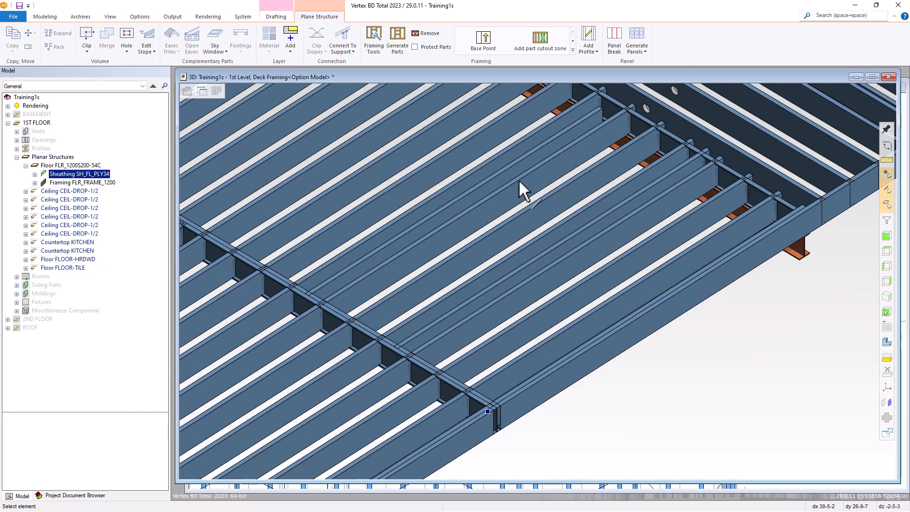
pyautogui.scroll(-4, 529, 217)
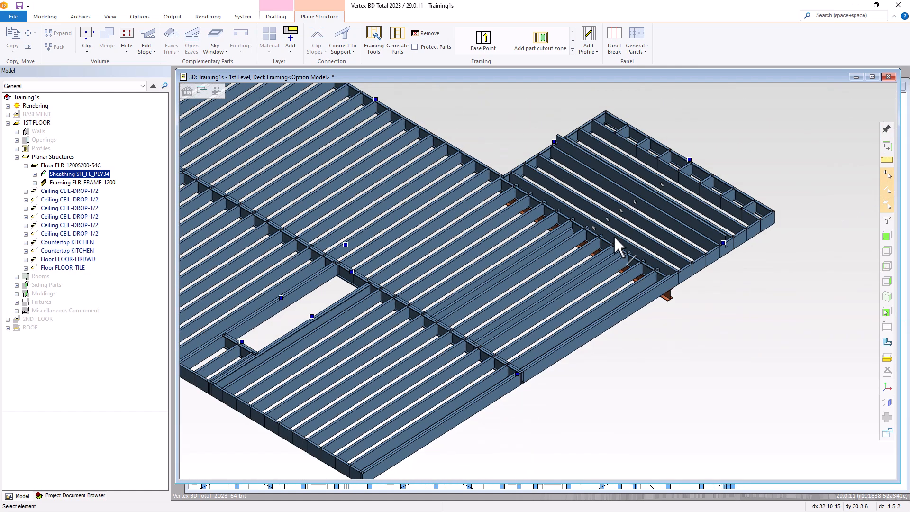
# Step: Edit the height of the joist protruding above the deck framing, setting its locating height reference to Top
pyautogui.scroll(3, 539, 283)
pyautogui.scroll(2, 542, 290)
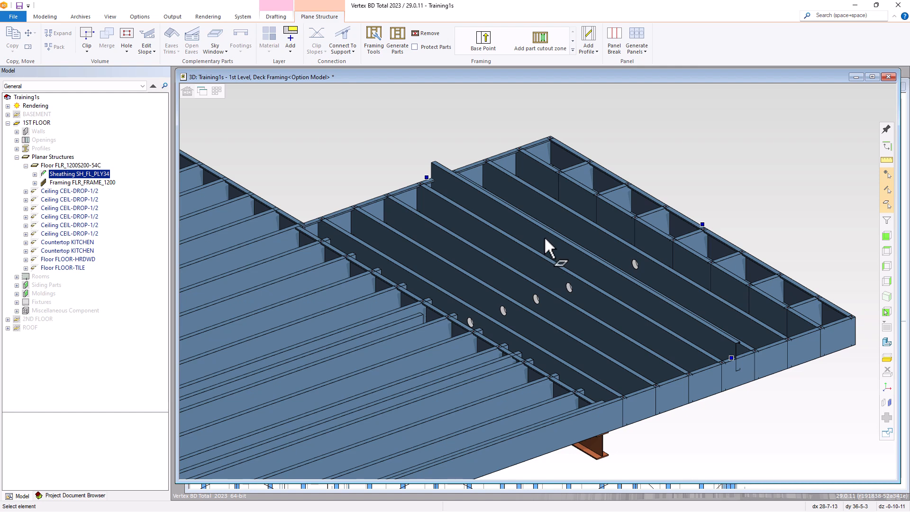
pyautogui.click(568, 254)
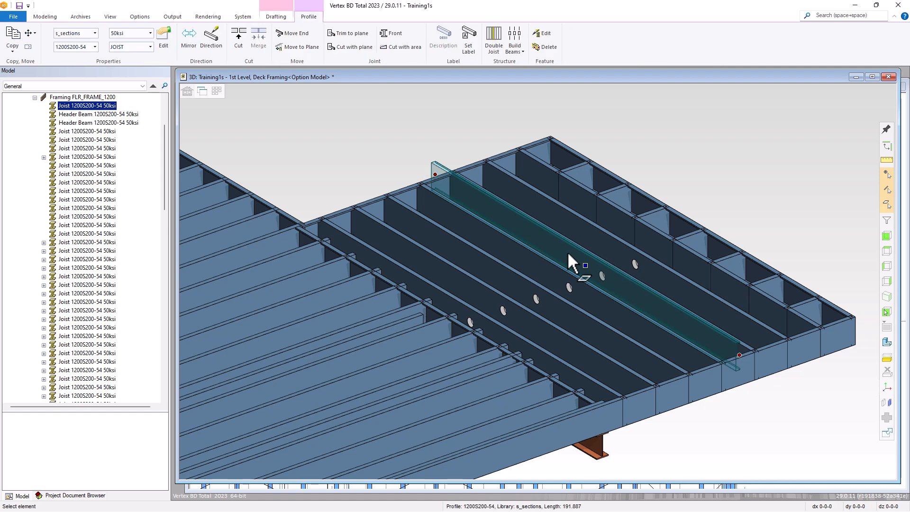
pyautogui.rightClick(569, 255)
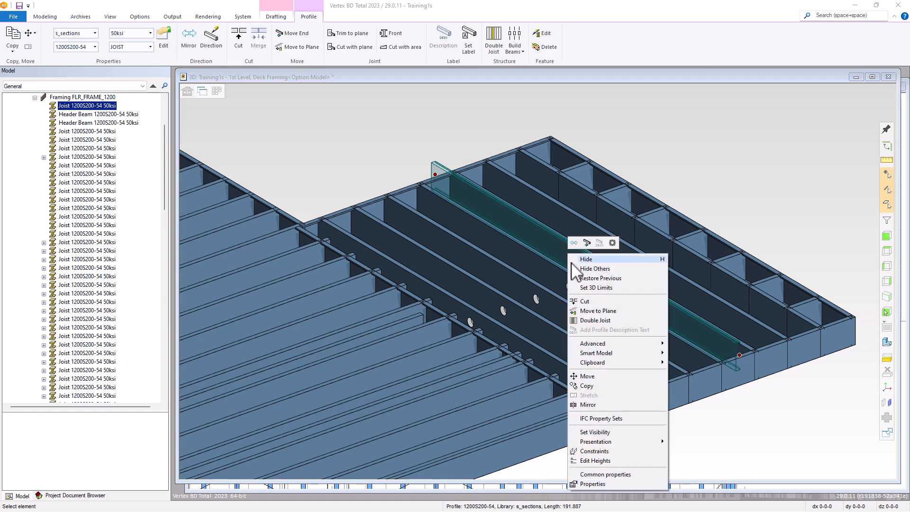
pyautogui.click(588, 461)
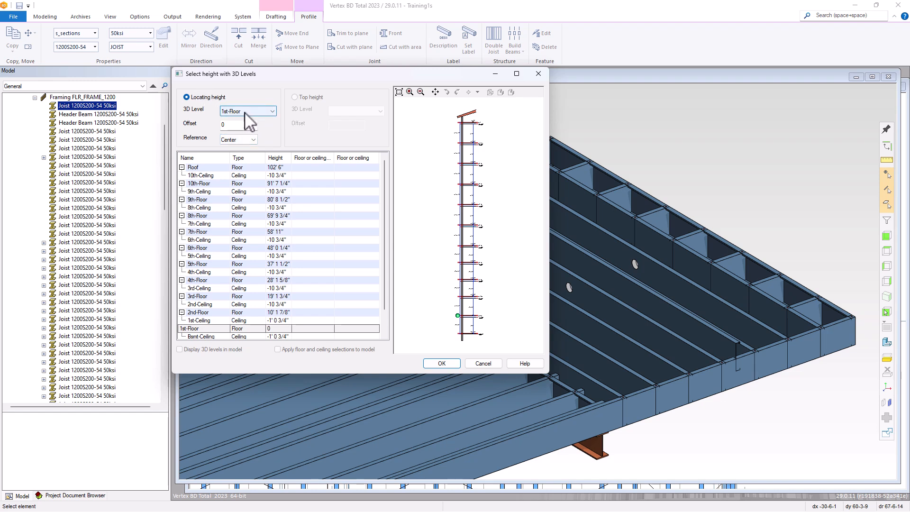
pyautogui.click(253, 139)
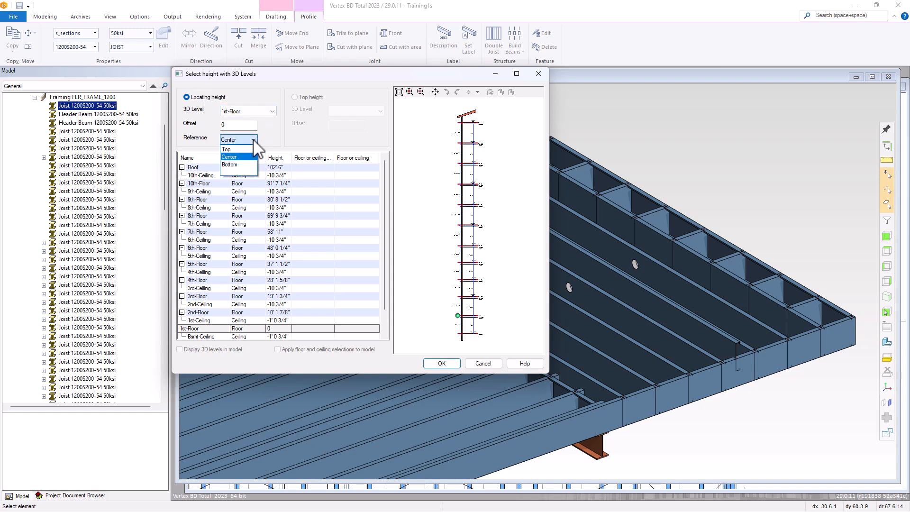
pyautogui.click(245, 150)
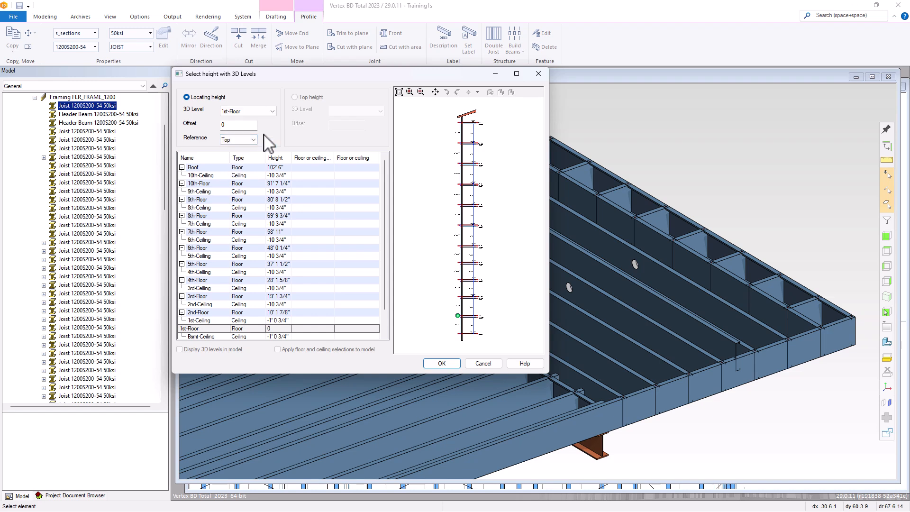
pyautogui.click(442, 364)
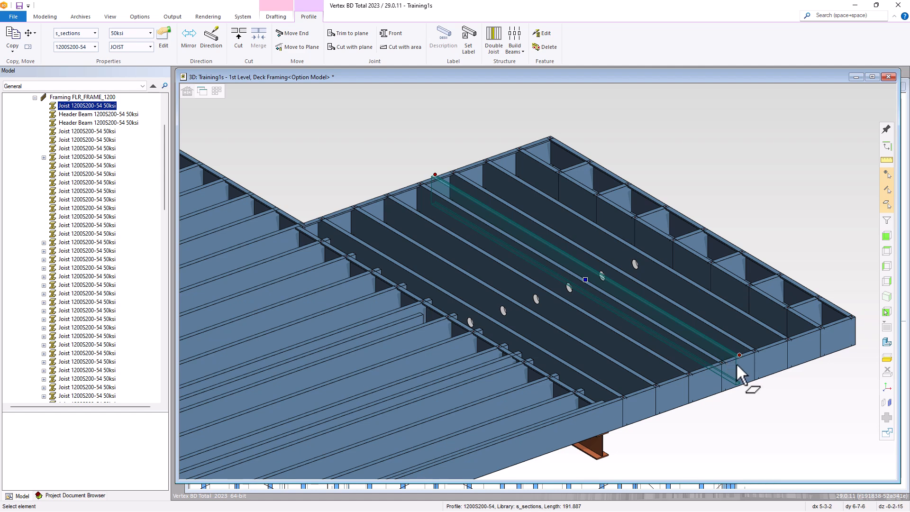
pyautogui.scroll(3, 678, 342)
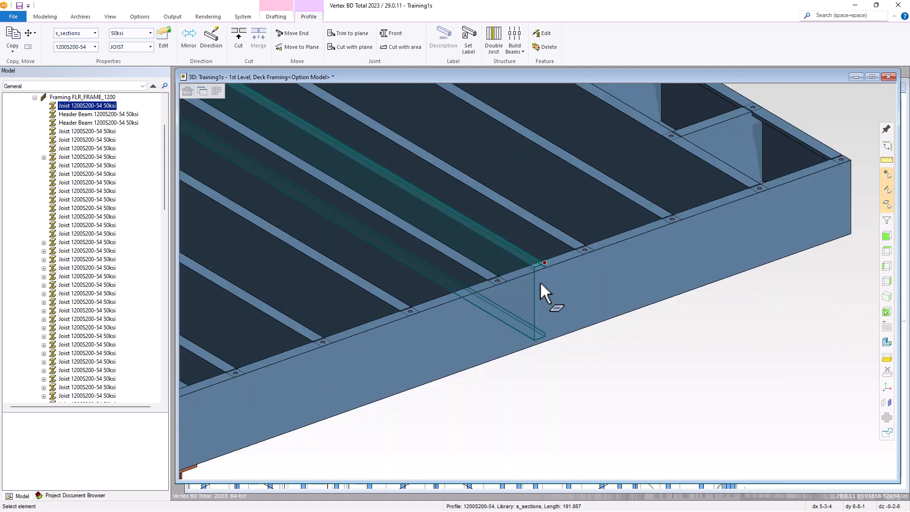
pyautogui.click(539, 281)
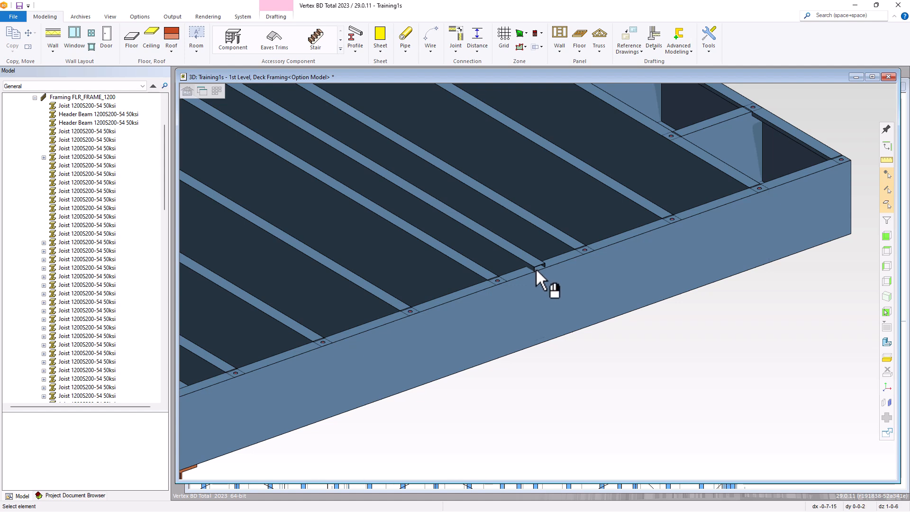
# Step: Lower the same joist by setting its locating height offset to -3/4
pyautogui.click(473, 232)
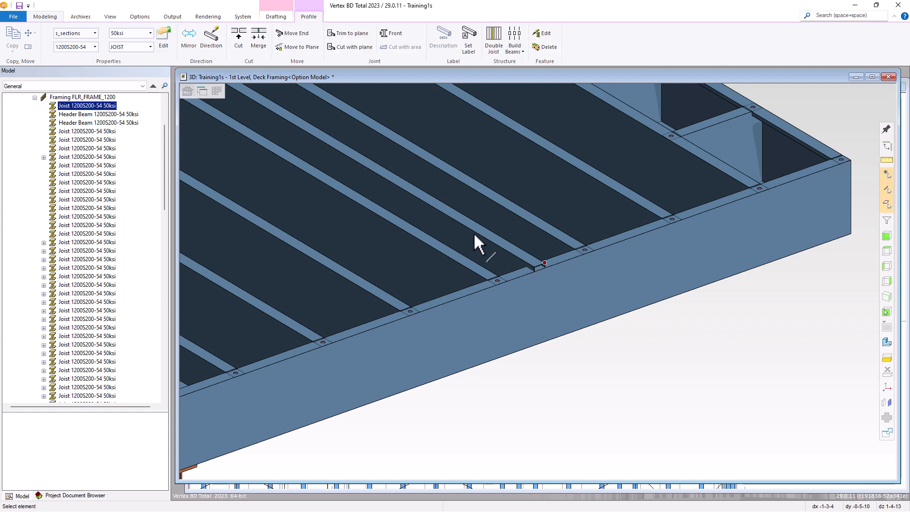
pyautogui.rightClick(473, 232)
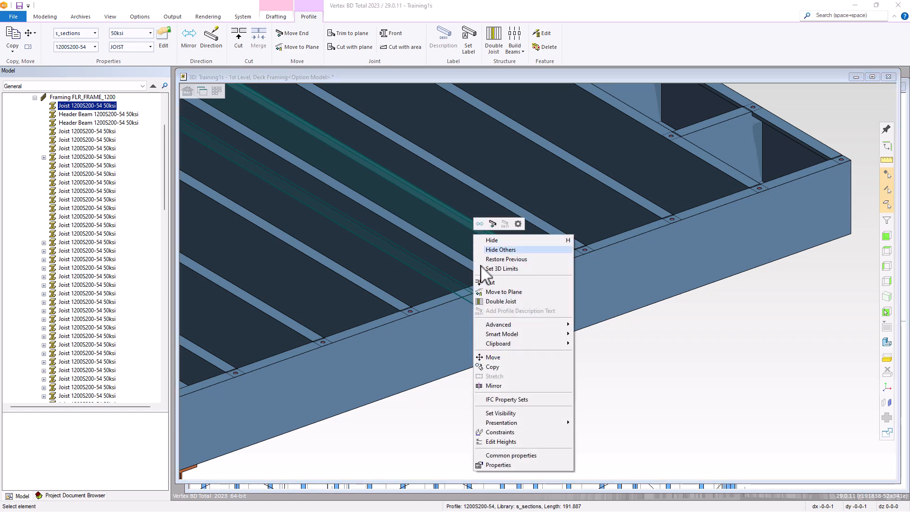
pyautogui.click(496, 440)
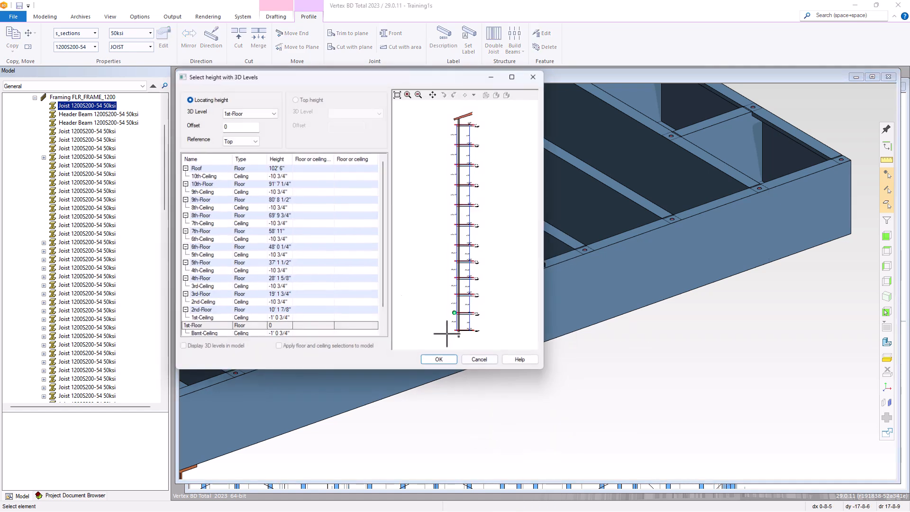
pyautogui.doubleClick(237, 125)
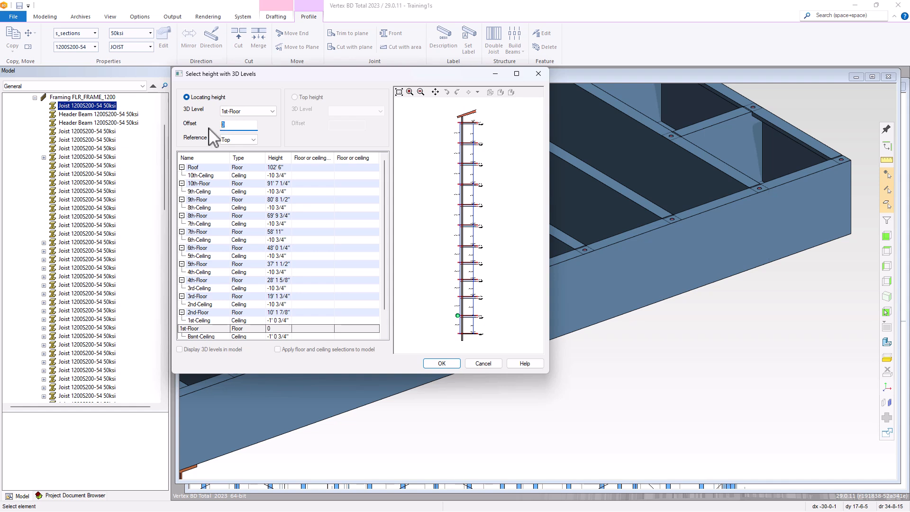
pyautogui.write('-3/4')
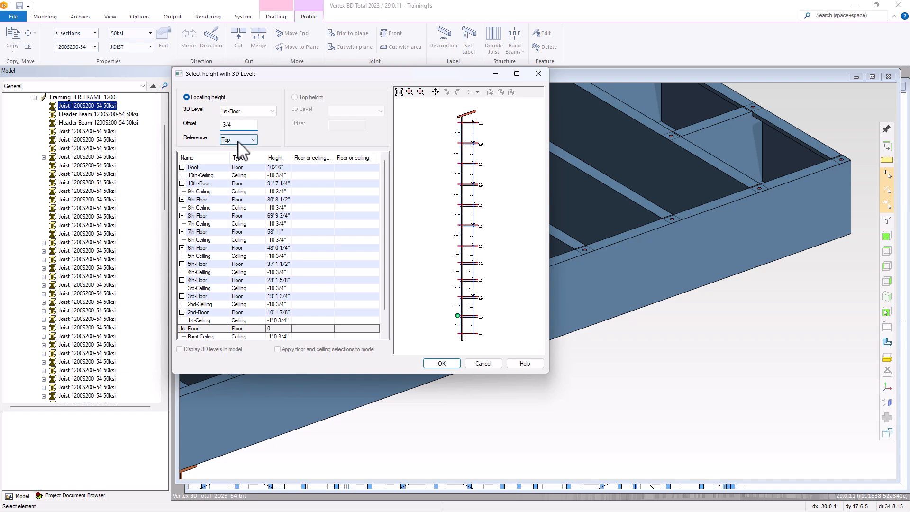
pyautogui.click(435, 363)
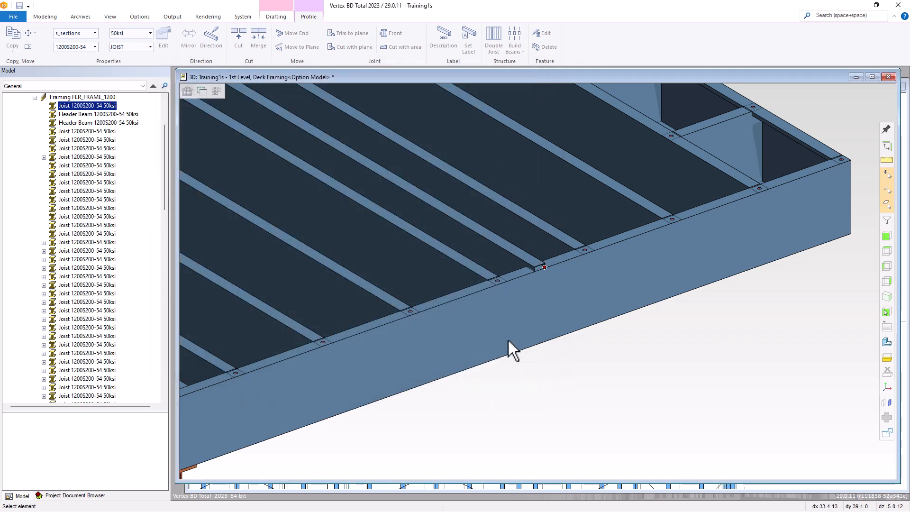
pyautogui.click(585, 355)
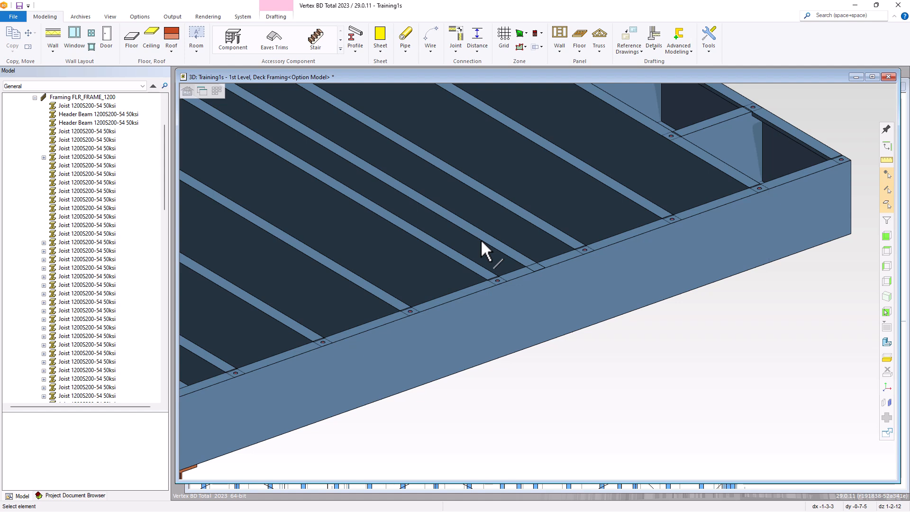
# Step: In the 2D plan, shorten the second full-length joist below the ladder blocks to about 140.4, removing present joints, and move it toward the blocks
pyautogui.hotkey('ctrl', 'Tab')
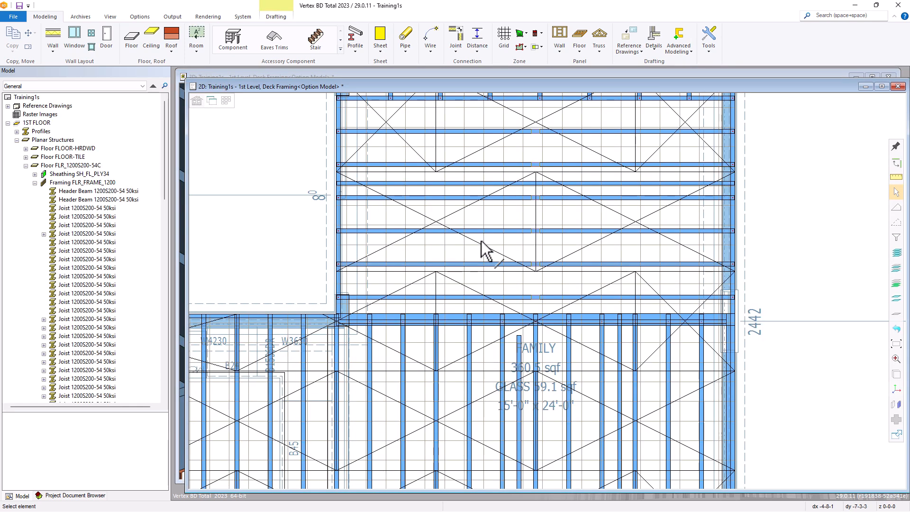
pyautogui.middleClick(482, 241)
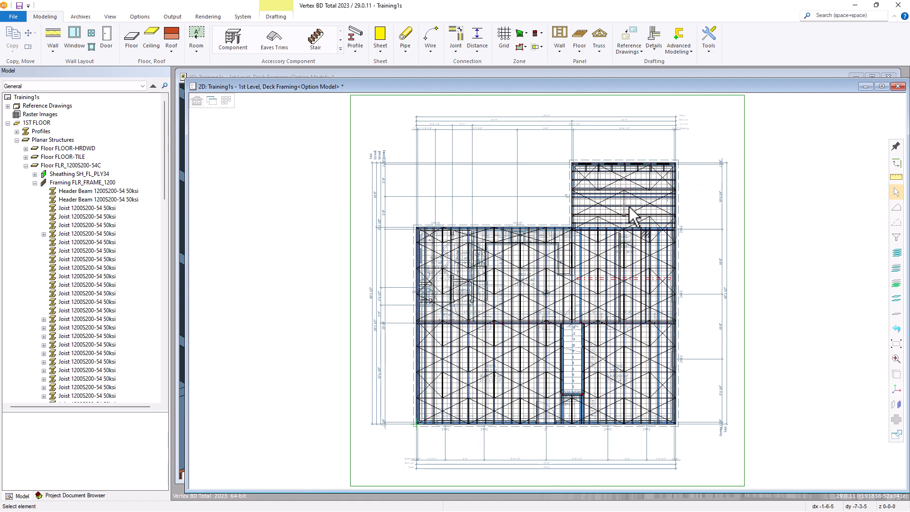
pyautogui.scroll(5, 632, 216)
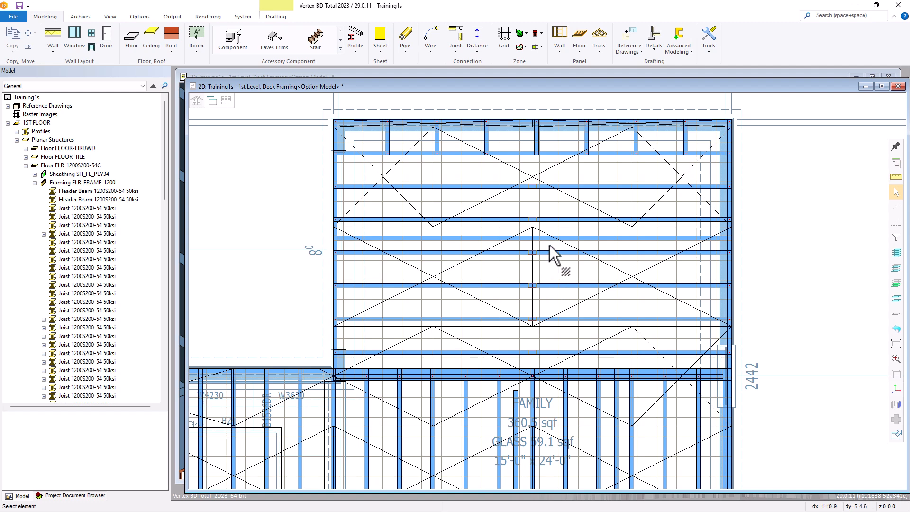
pyautogui.click(591, 186)
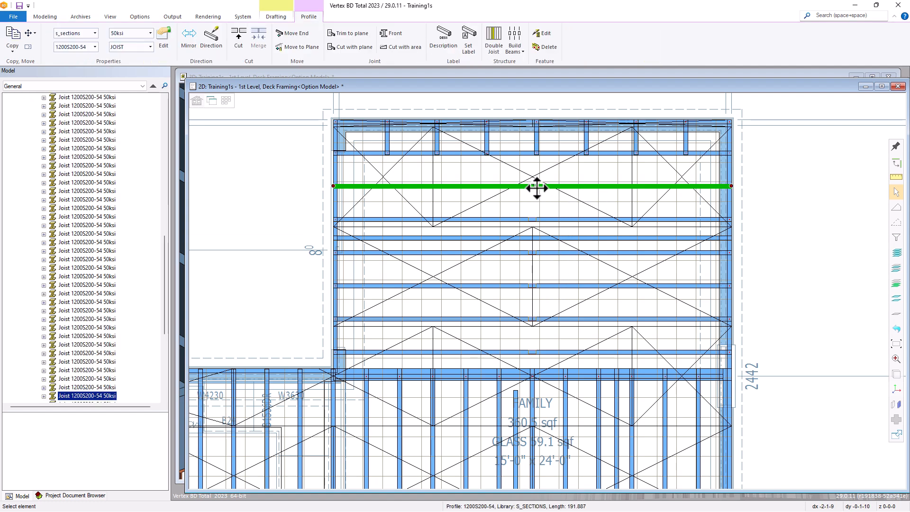
pyautogui.click(731, 186)
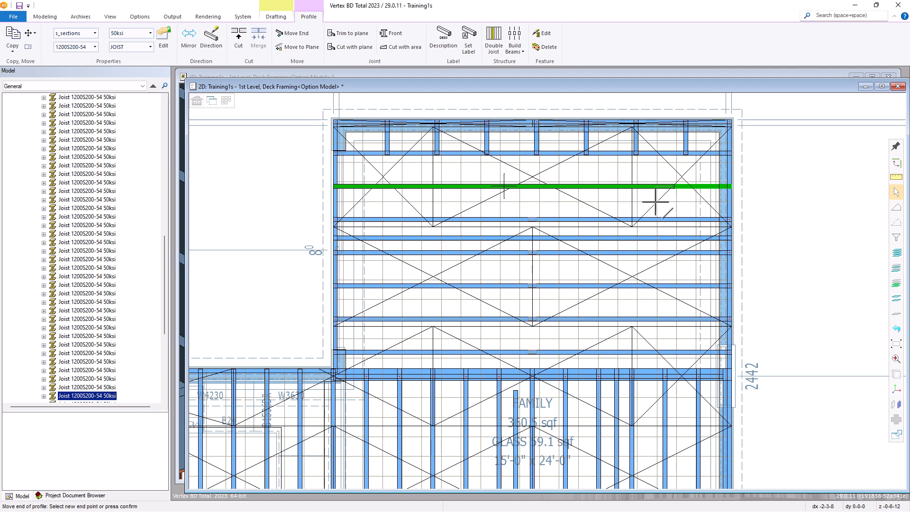
pyautogui.click(623, 201)
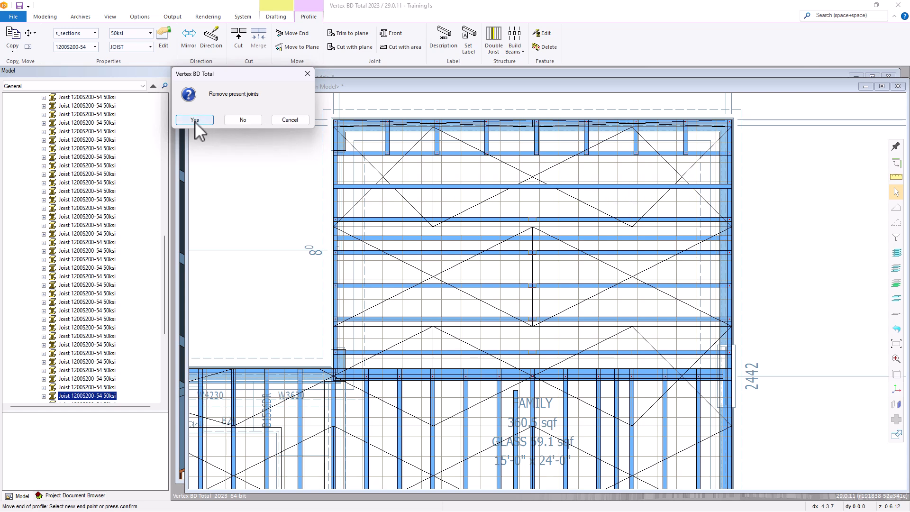
pyautogui.click(194, 121)
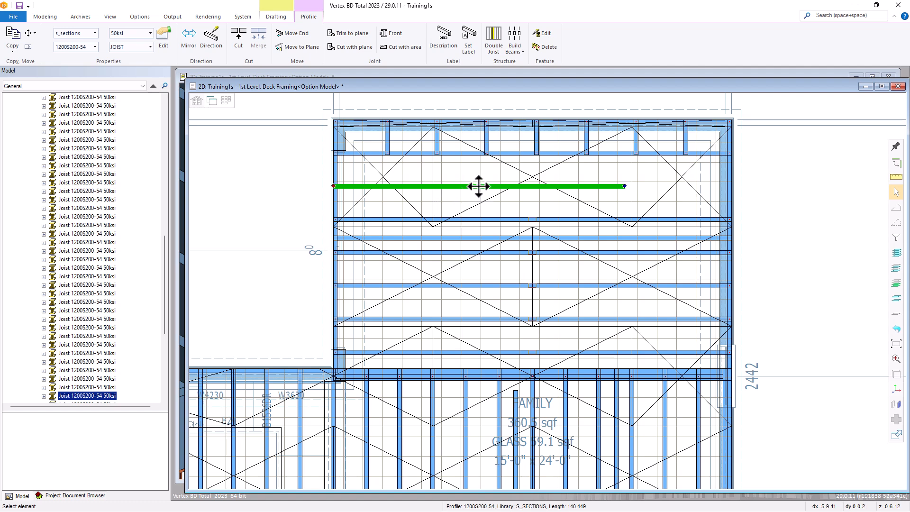
pyautogui.click(478, 186)
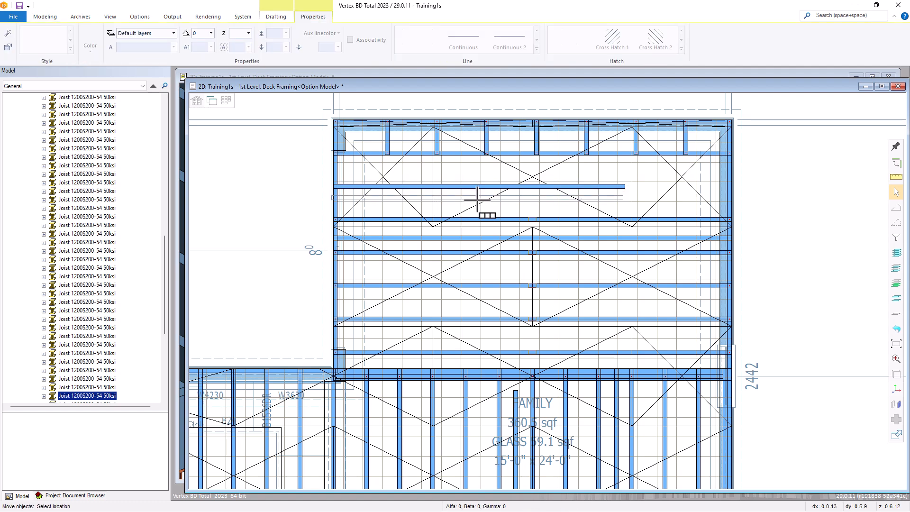
pyautogui.click(475, 172)
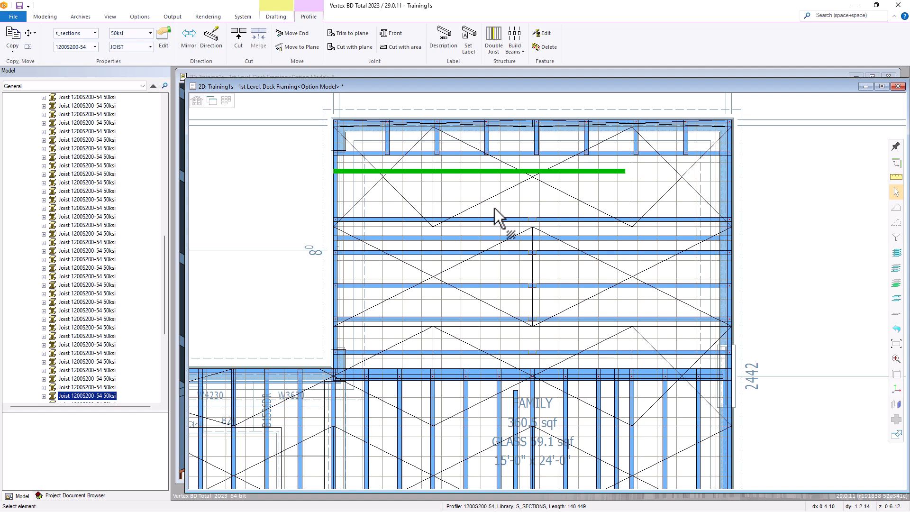
# Step: Change the shortened joist's cross section to code W10x12 from the steel library
pyautogui.doubleClick(507, 174)
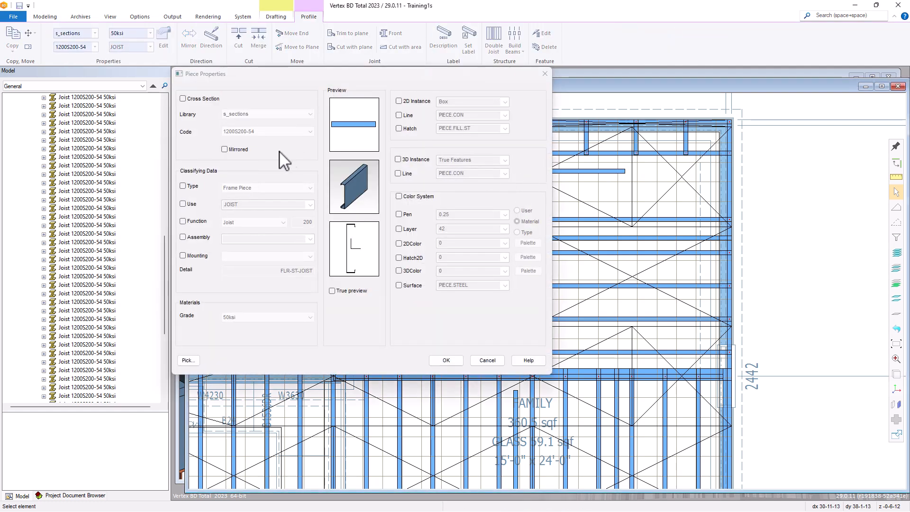
pyautogui.click(183, 99)
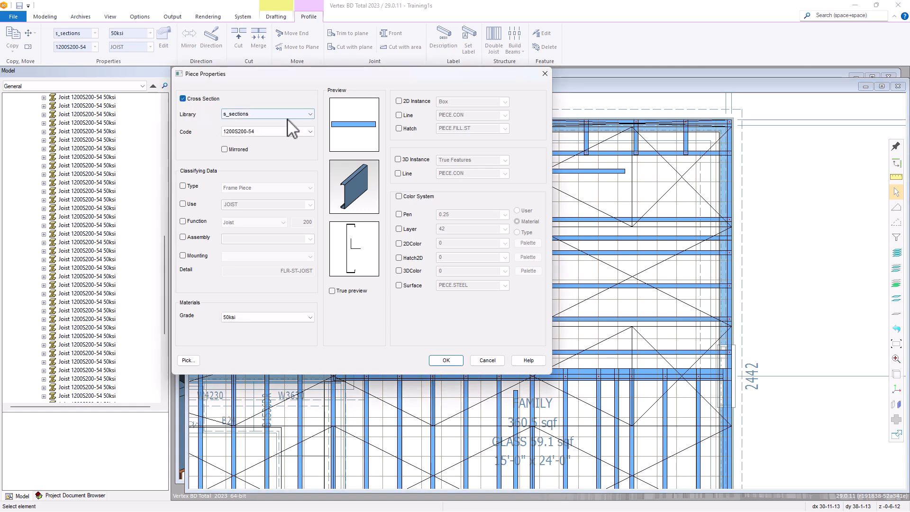
pyautogui.click(290, 123)
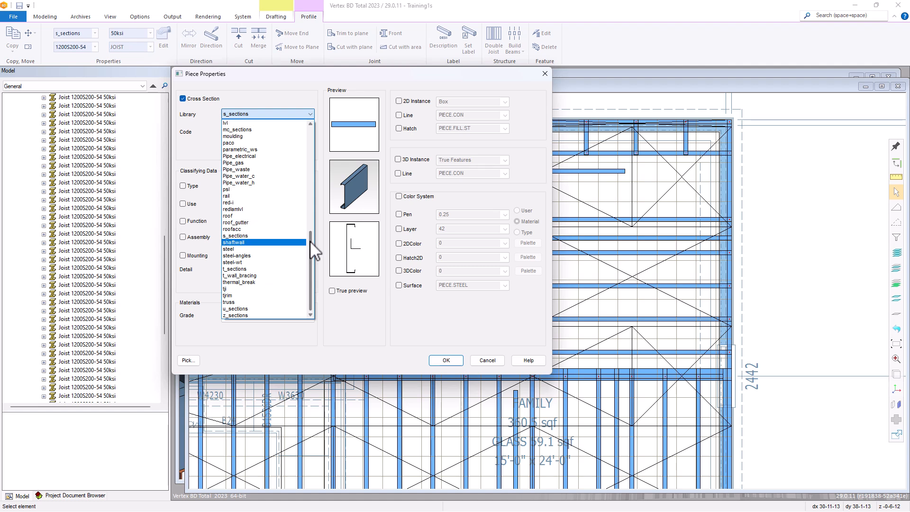
pyautogui.click(285, 249)
pyautogui.click(264, 133)
pyautogui.click(240, 151)
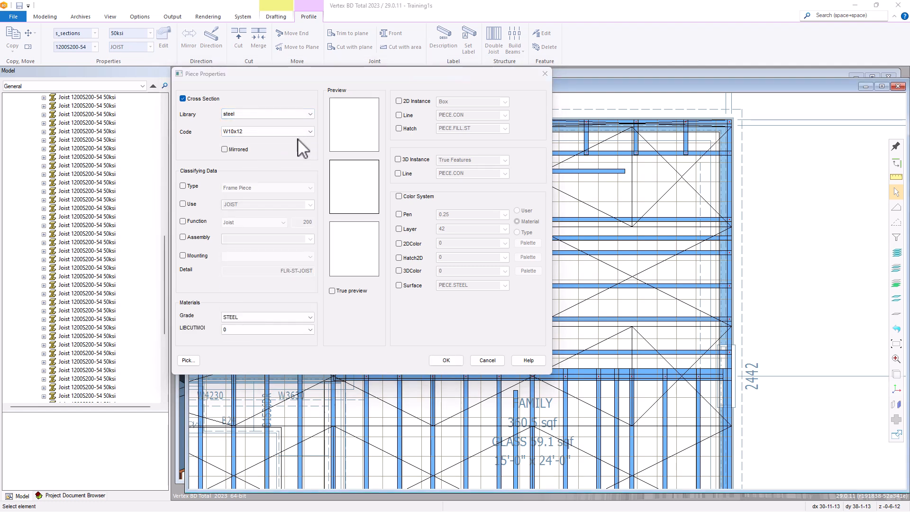
pyautogui.click(448, 361)
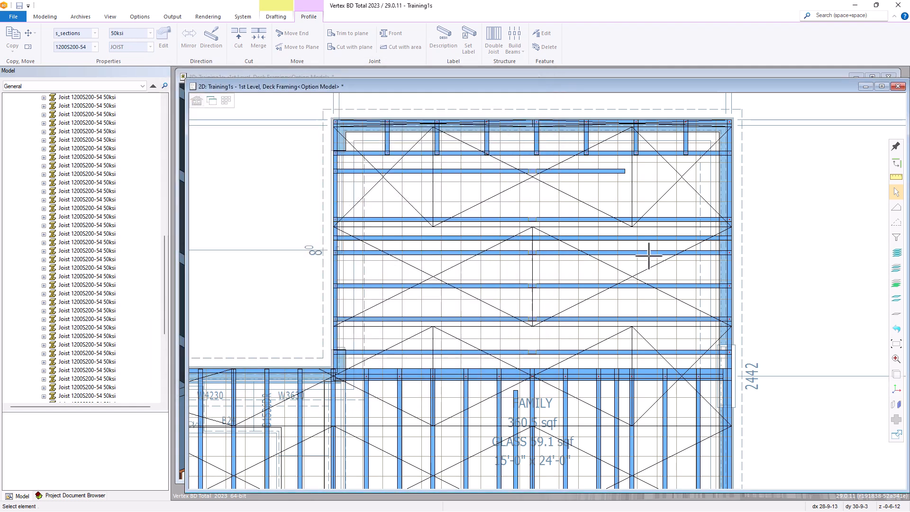
pyautogui.press('Escape')
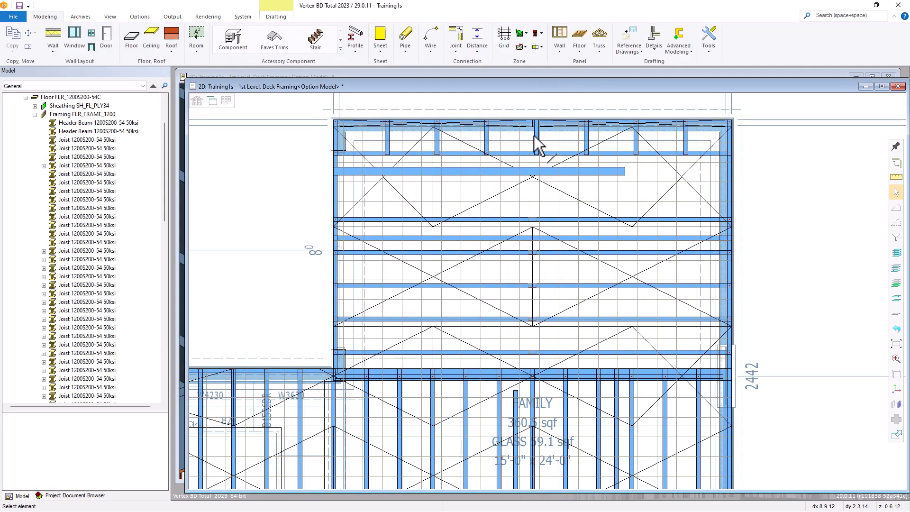
# Step: Review the piece properties of the middle ladder block and close them without applying any change
pyautogui.click(535, 136)
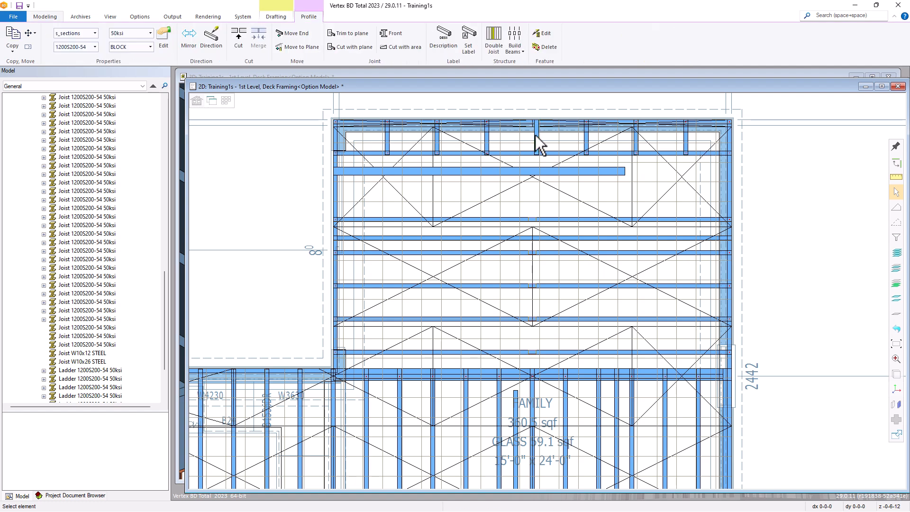
pyautogui.doubleClick(536, 136)
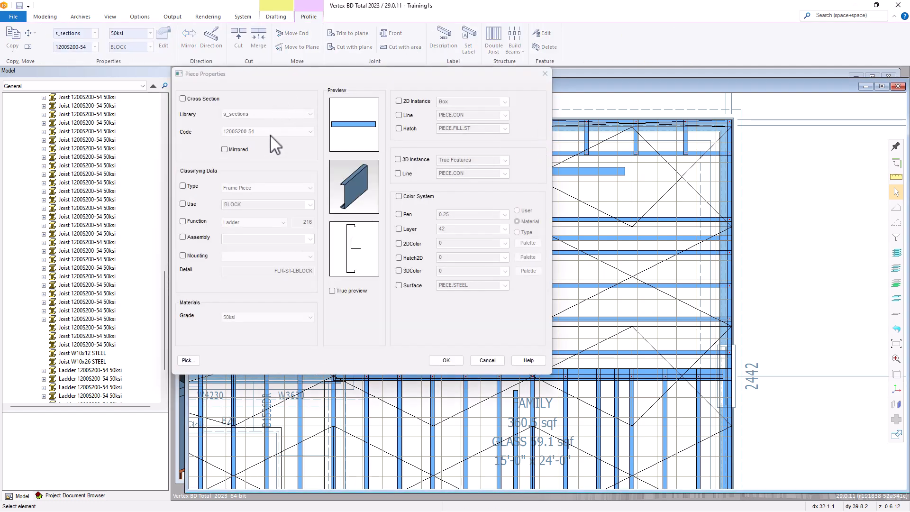
pyautogui.click(496, 363)
pyautogui.rightClick(535, 138)
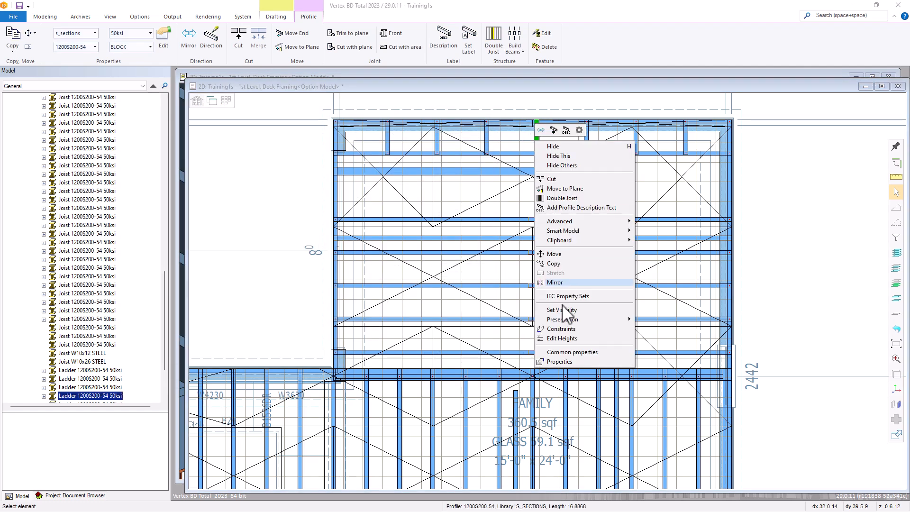
pyautogui.click(558, 362)
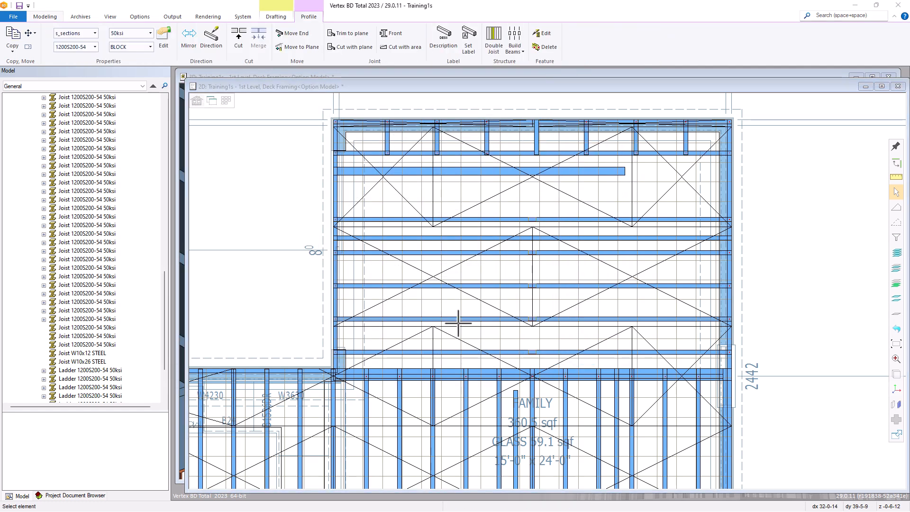
pyautogui.click(486, 354)
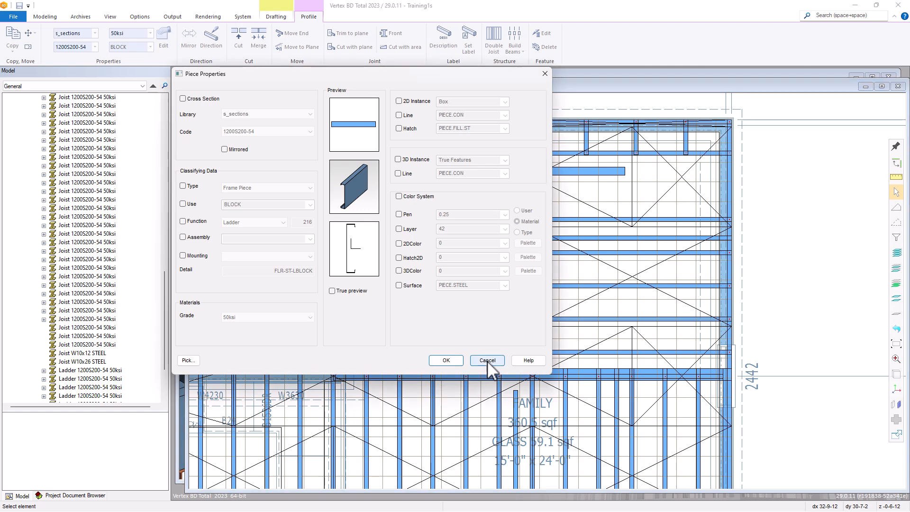
pyautogui.press('Escape')
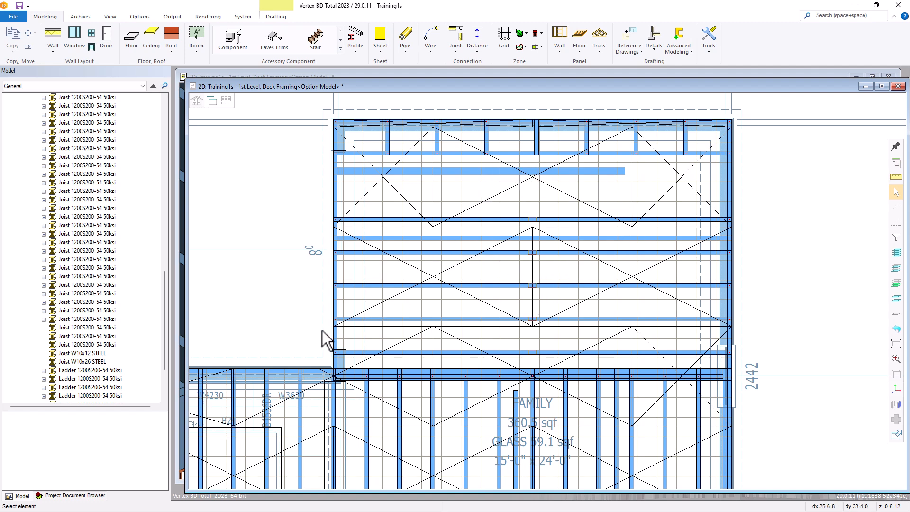
# Step: Regenerate the framing parts of the first-floor deck and review the plan around the family room
pyautogui.click(245, 389)
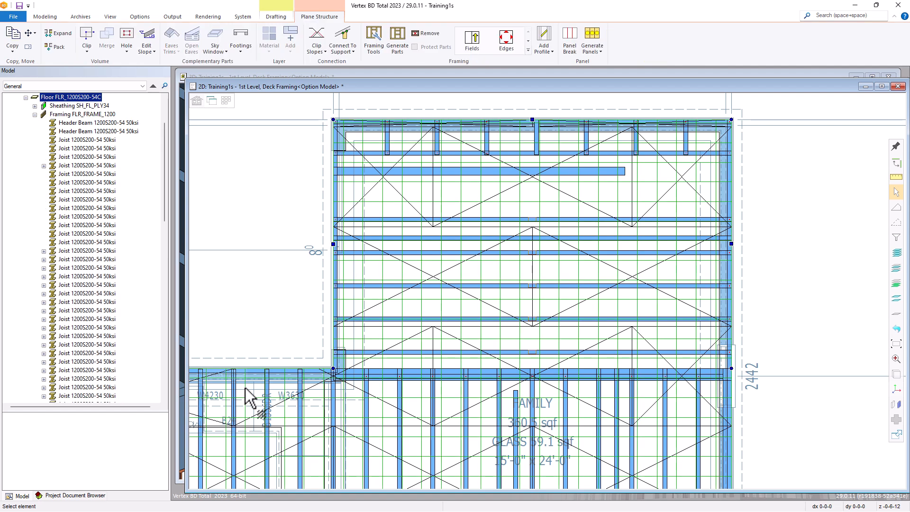
pyautogui.click(399, 43)
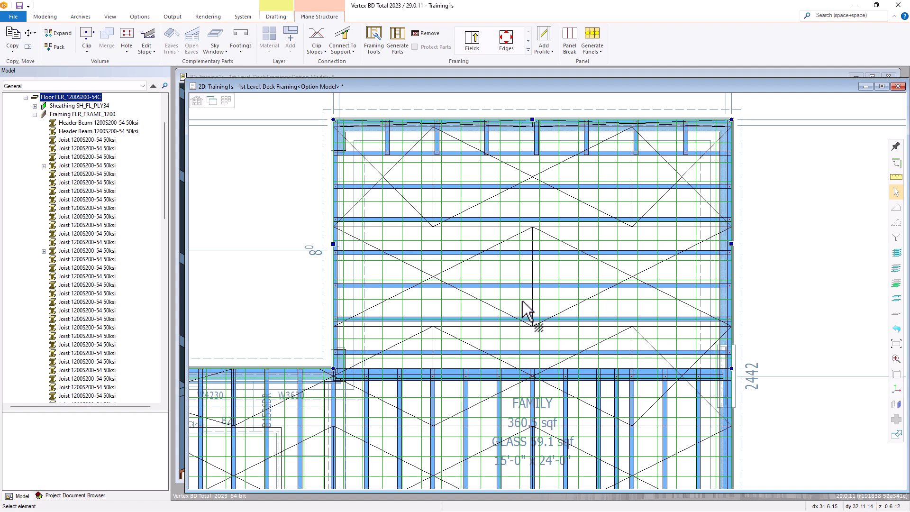
pyautogui.scroll(-5, 524, 312)
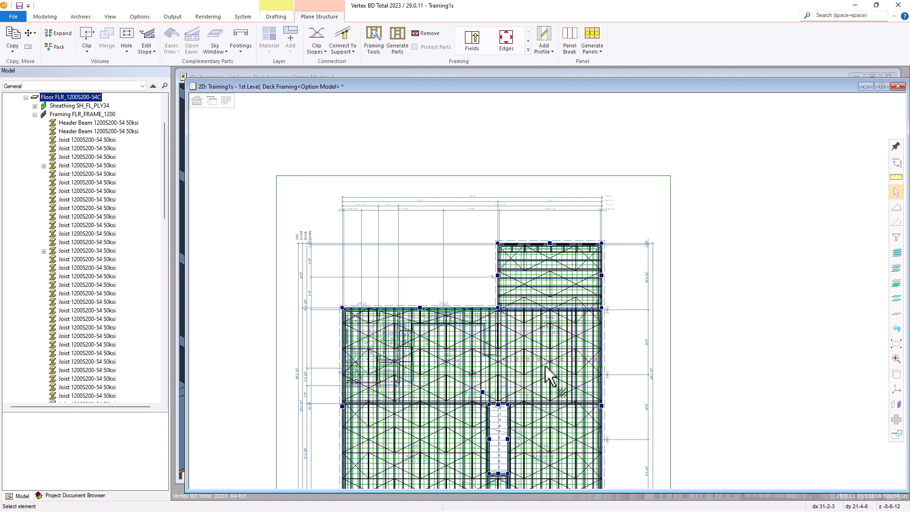
pyautogui.scroll(3, 549, 366)
pyautogui.scroll(1, 549, 289)
pyautogui.scroll(-1, 552, 286)
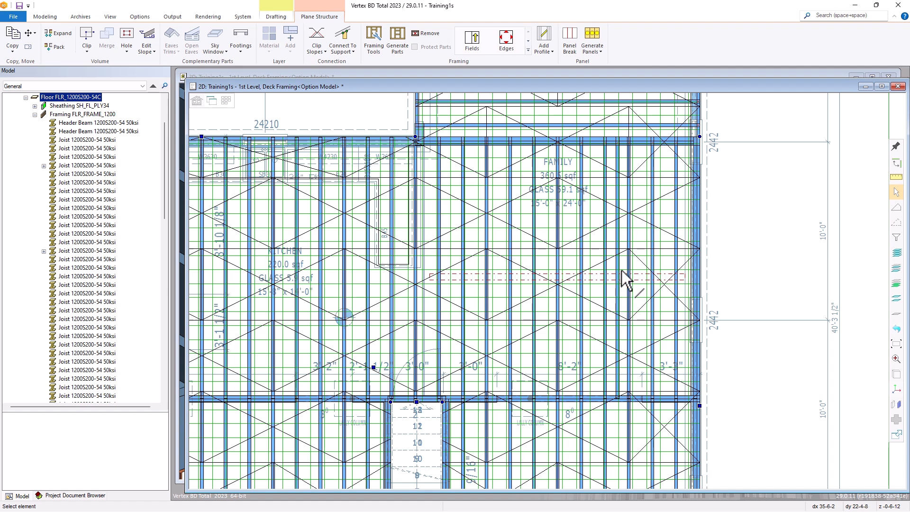
pyautogui.click(552, 52)
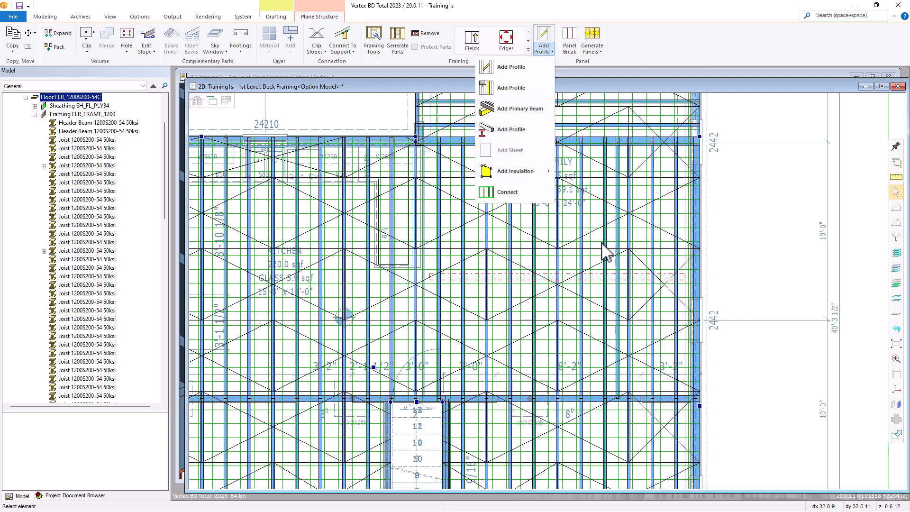
pyautogui.click(571, 226)
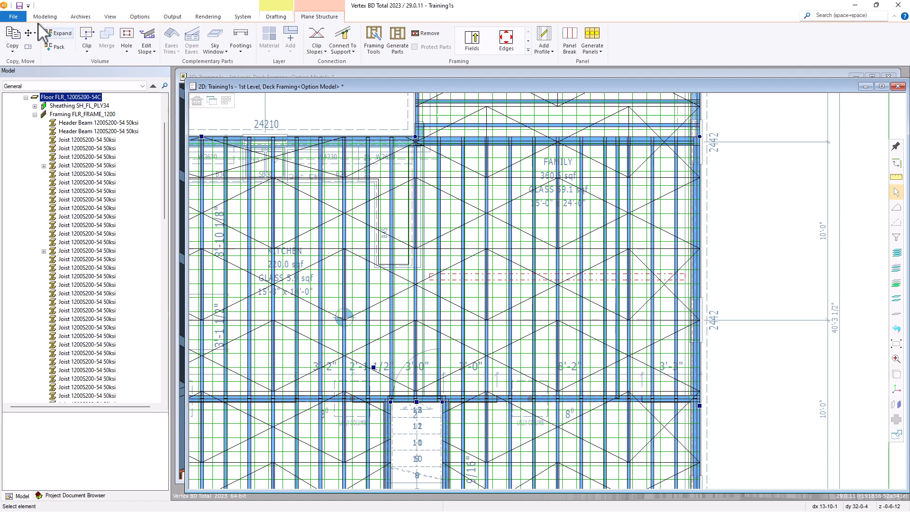
# Step: Reopen the Training1s project without saving the changes and load the 1st Level, Deck Layout drawing with its model
pyautogui.click(16, 16)
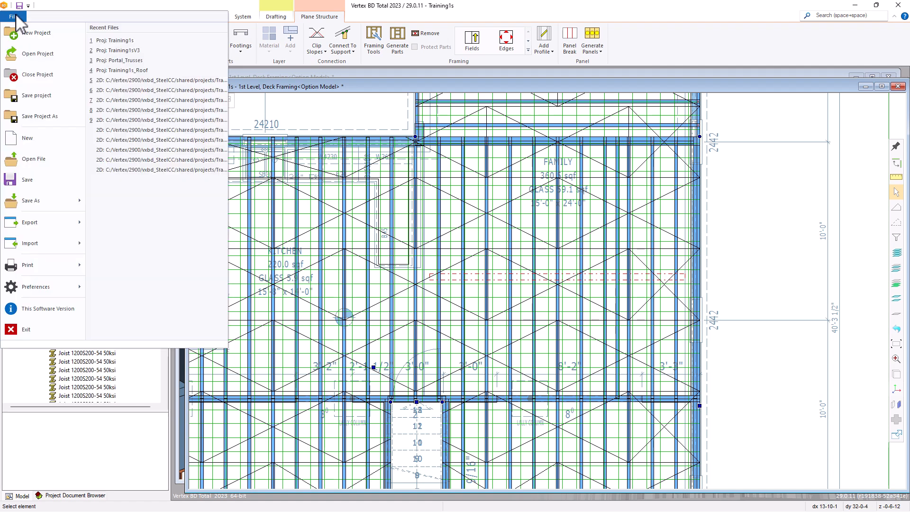
pyautogui.click(39, 54)
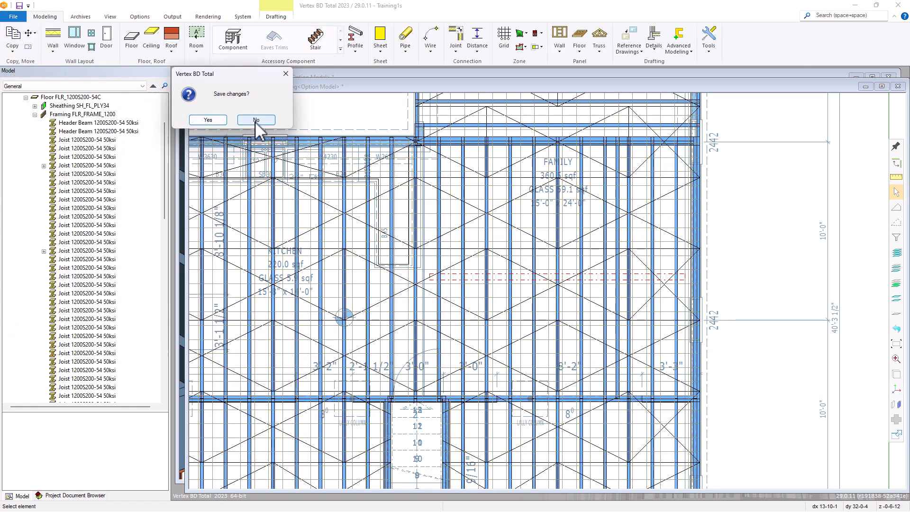
pyautogui.click(256, 120)
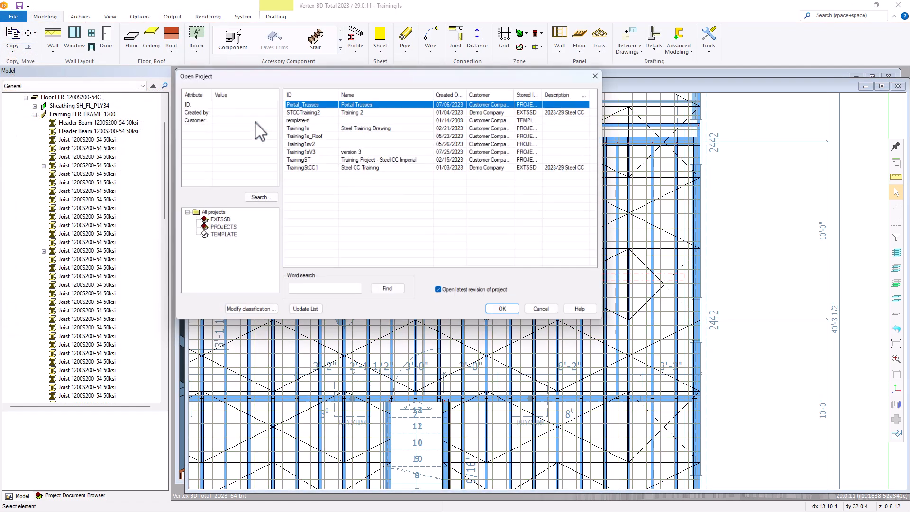
pyautogui.click(312, 128)
pyautogui.click(505, 311)
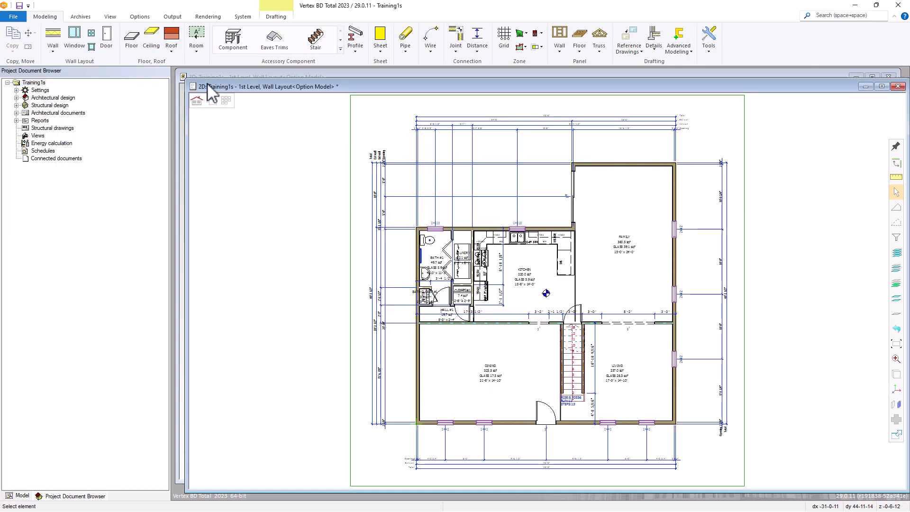
pyautogui.click(226, 101)
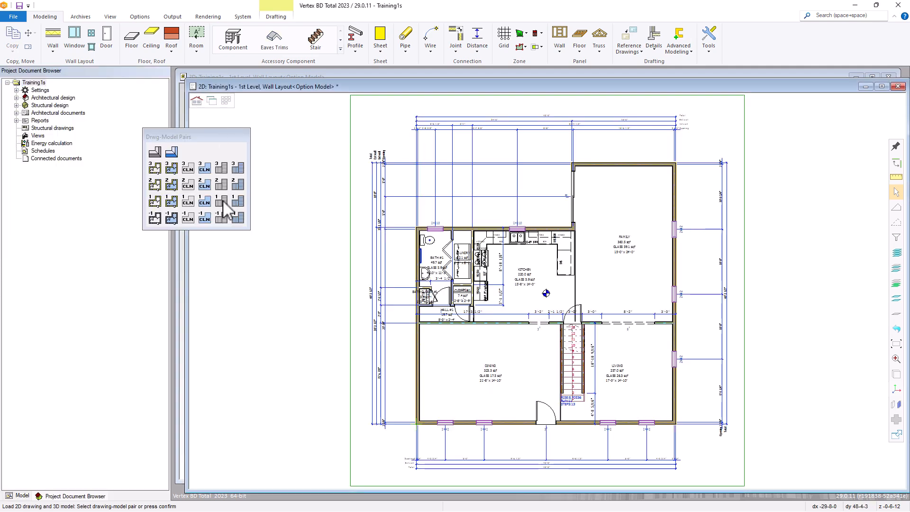
pyautogui.click(237, 203)
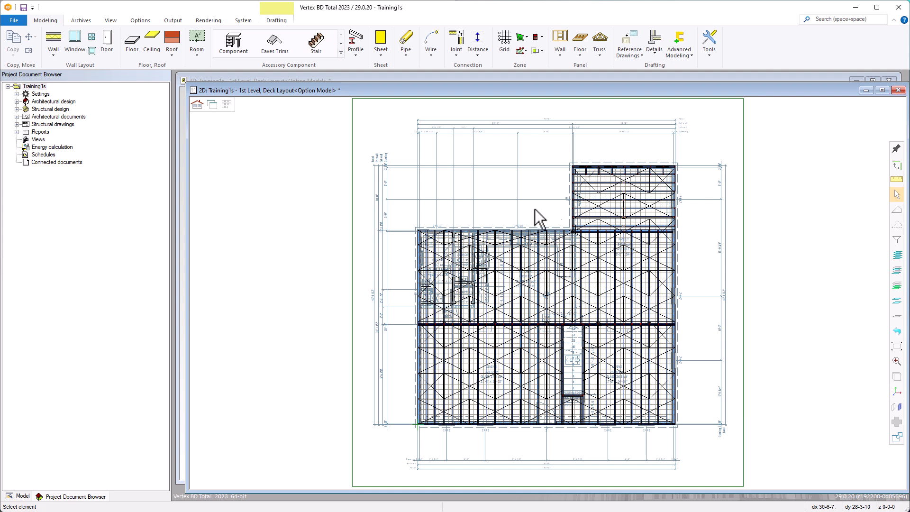
# Step: Generate sheet labels, schedule and drawings, ignoring full and rectangular sheets and deleting old drawings, and place the schedule beside the deck plan
pyautogui.click(175, 21)
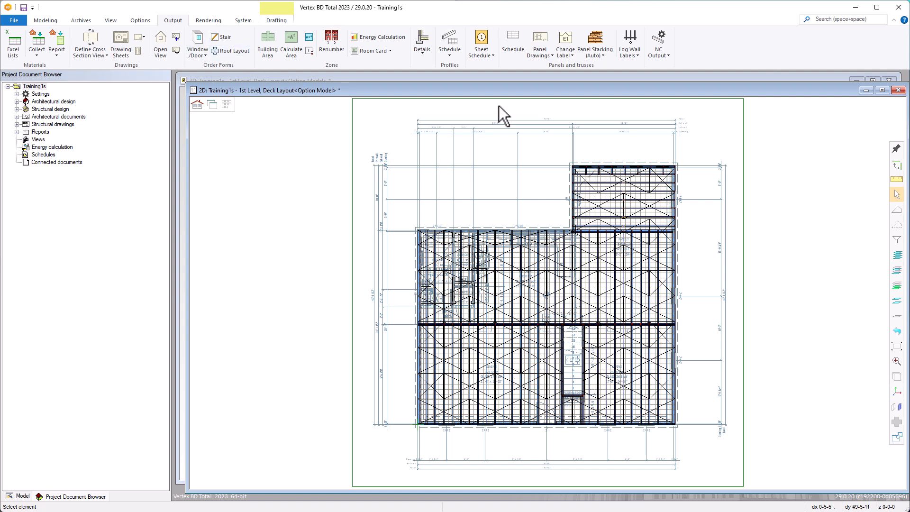
pyautogui.click(485, 55)
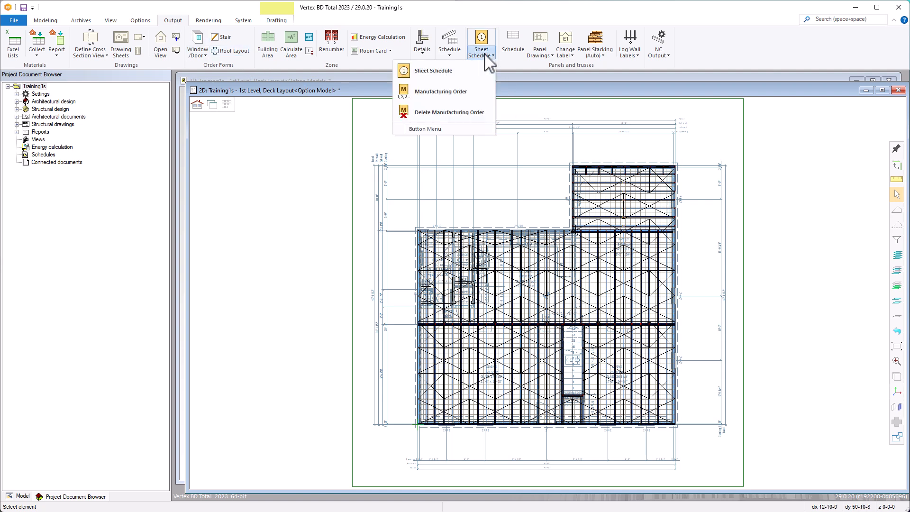
pyautogui.click(433, 71)
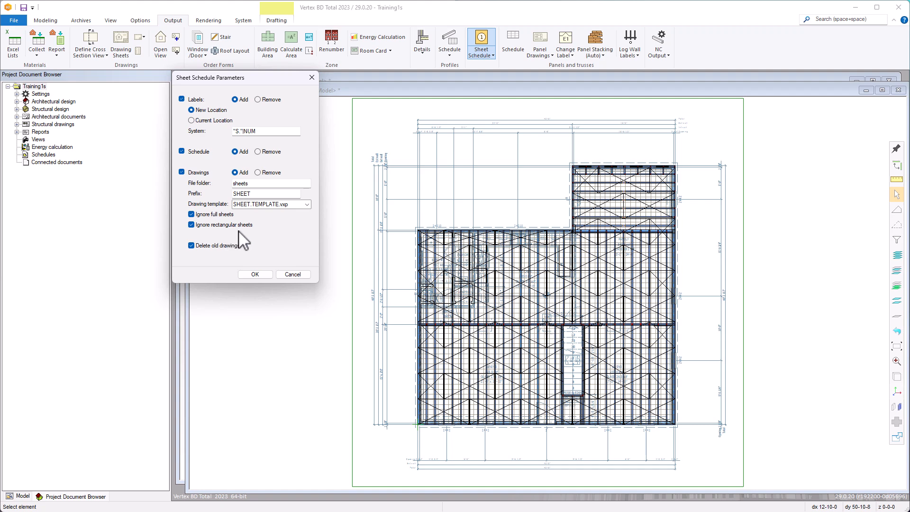
pyautogui.click(255, 274)
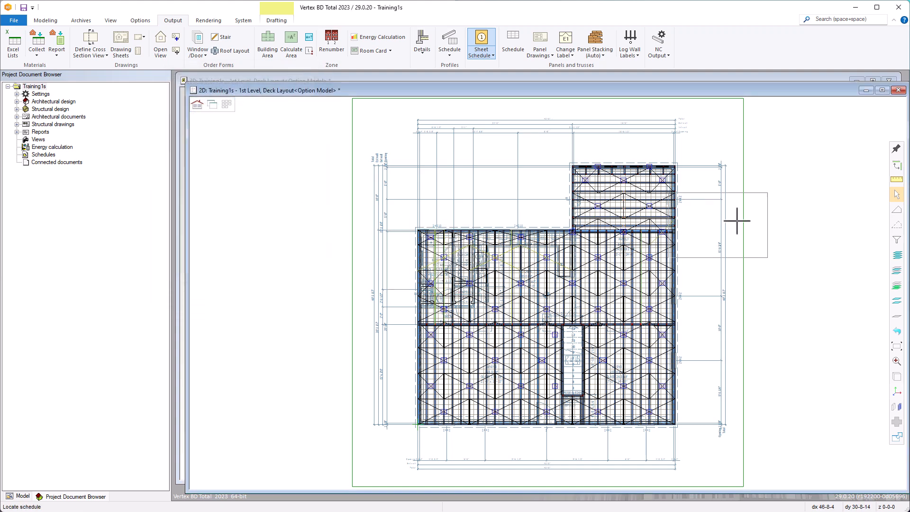
pyautogui.click(779, 197)
pyautogui.scroll(5, 761, 212)
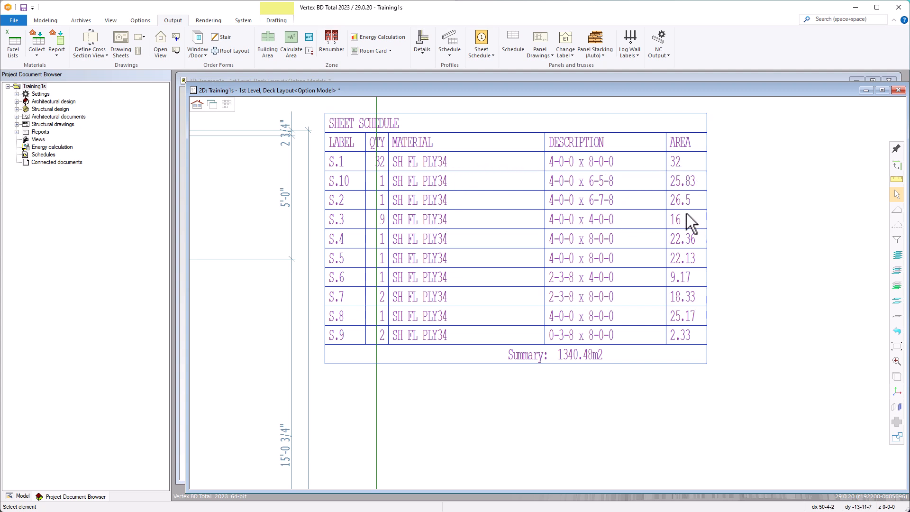
pyautogui.scroll(-5, 652, 224)
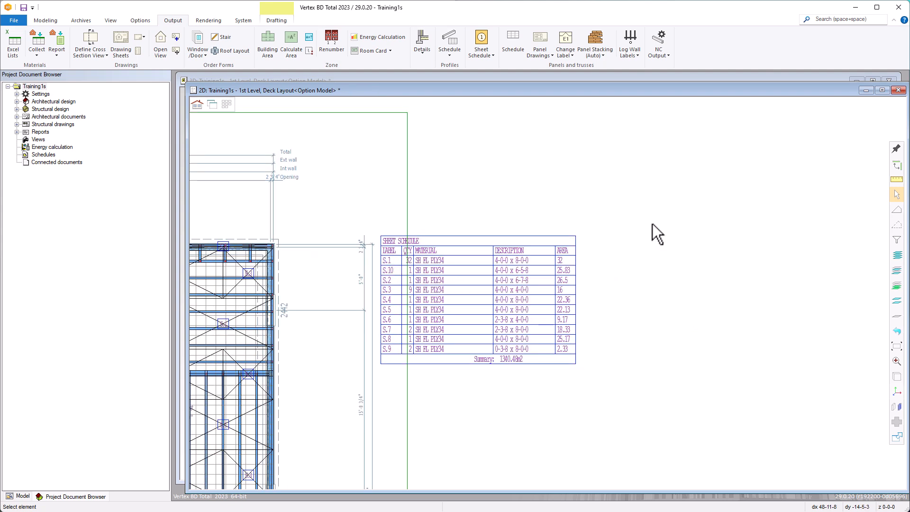
pyautogui.scroll(2, 254, 406)
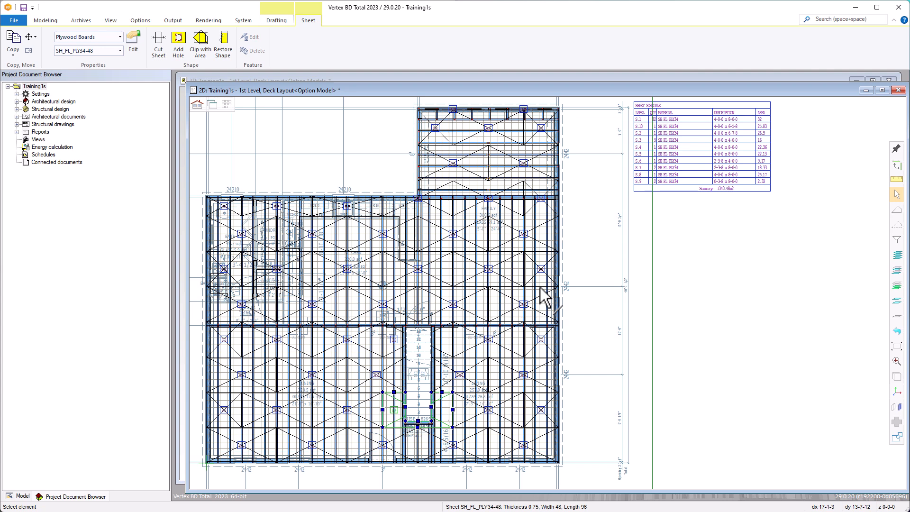
# Step: Open the SHEET.S.4 drawing from the project's structural sheet drawings, examine its cut shape and dimensions, and close it
pyautogui.click(17, 124)
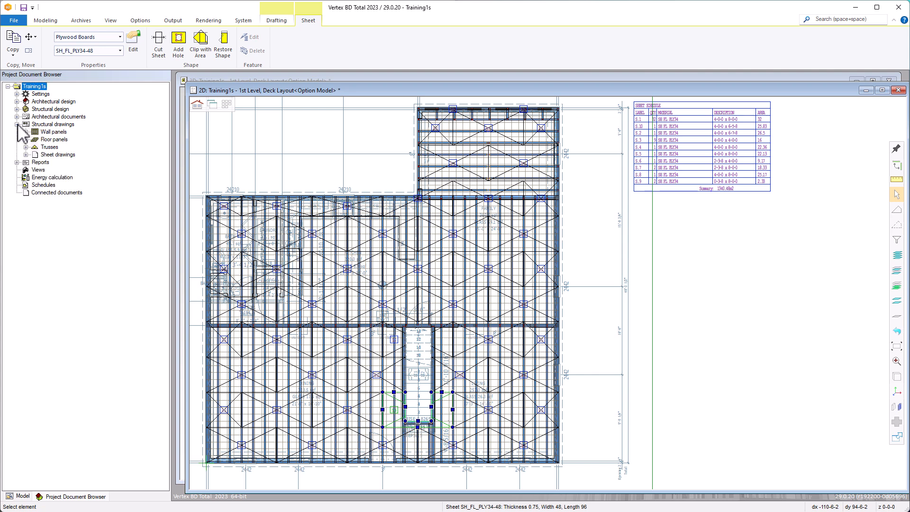
pyautogui.click(26, 155)
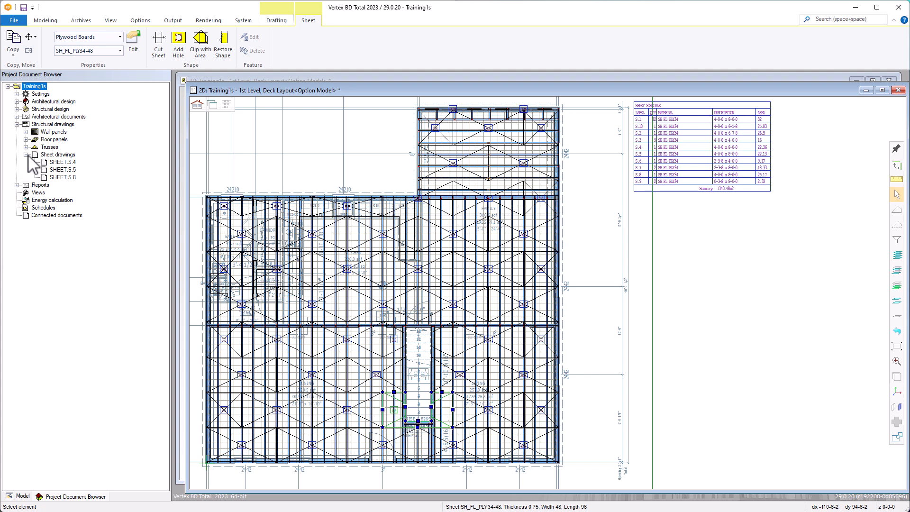
pyautogui.doubleClick(67, 163)
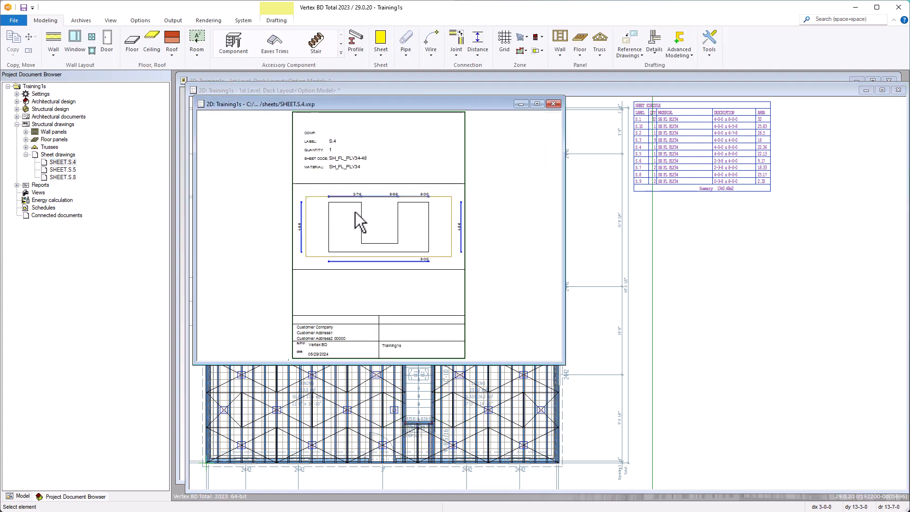
pyautogui.scroll(2, 395, 237)
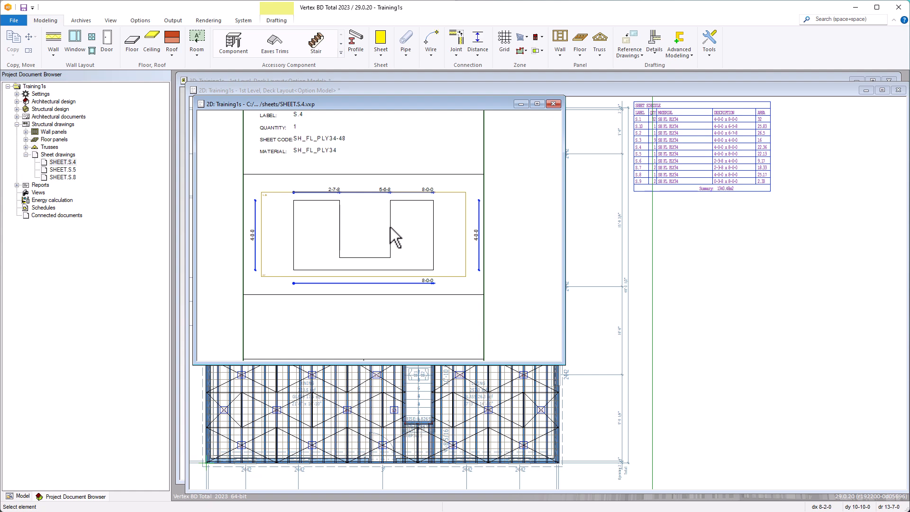
pyautogui.scroll(-2, 396, 237)
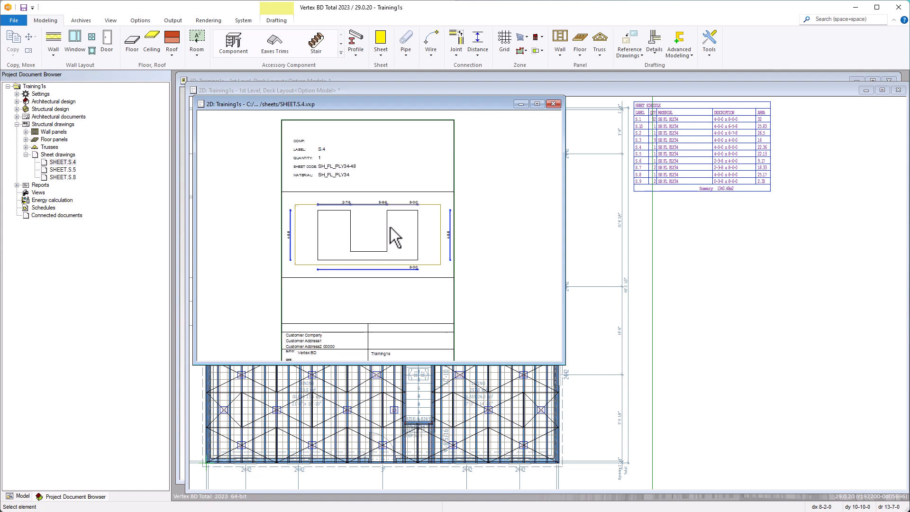
pyautogui.click(553, 104)
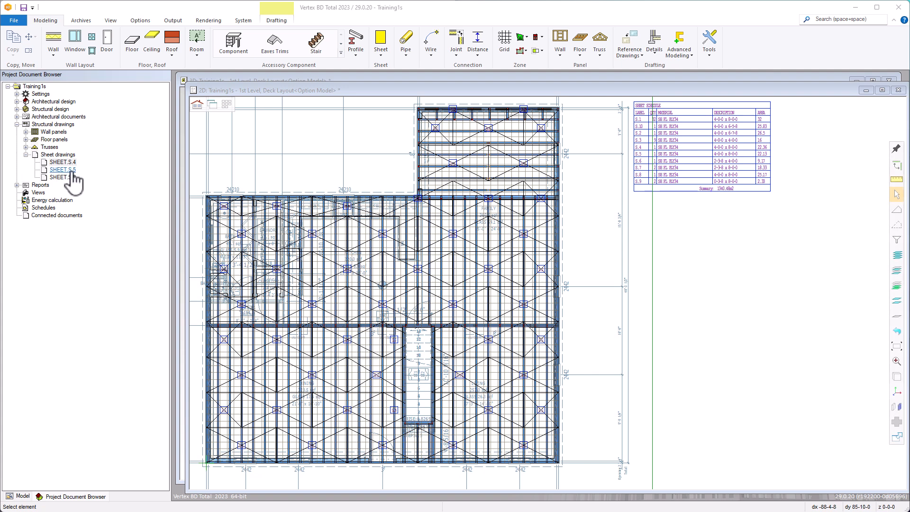
# Step: Examine the cut shapes and dimensions in the SHEET.S.5 and SHEET.S.8 drawings
pyautogui.doubleClick(62, 169)
pyautogui.scroll(1, 361, 226)
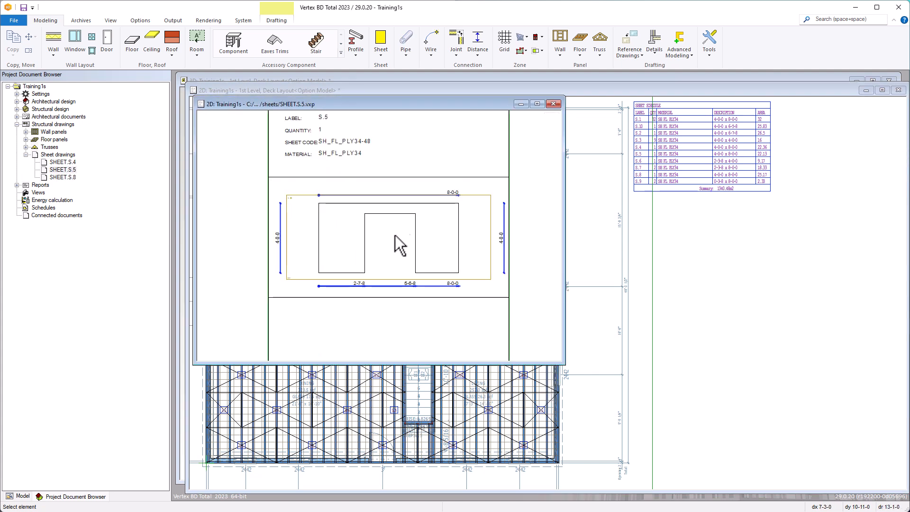
pyautogui.click(553, 104)
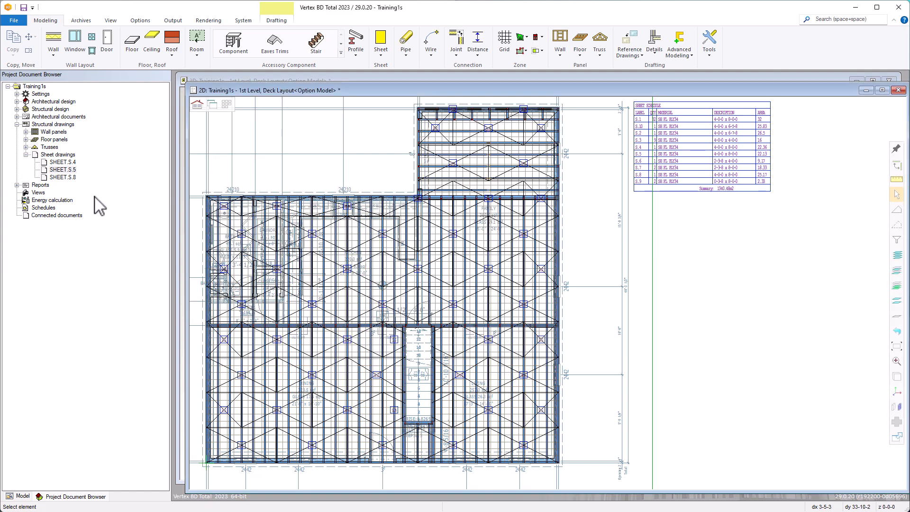
pyautogui.doubleClick(62, 176)
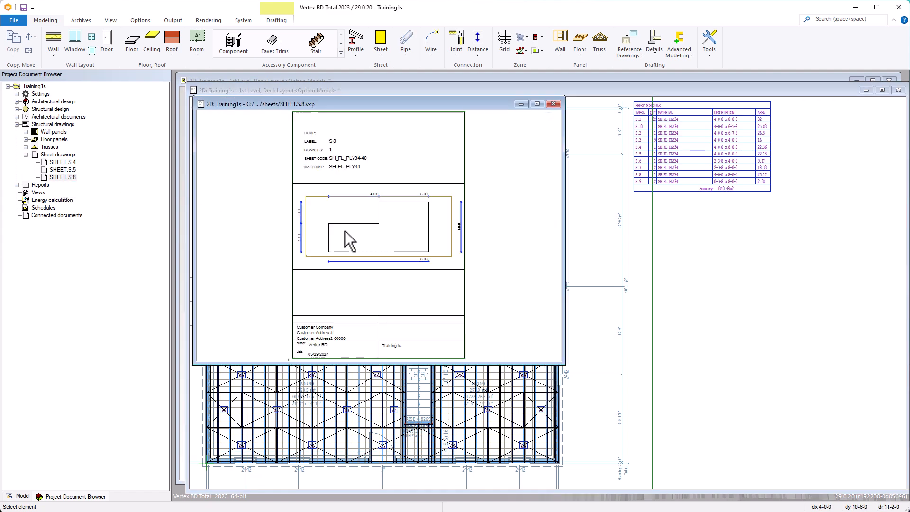
pyautogui.scroll(1, 382, 226)
pyautogui.scroll(-1, 383, 225)
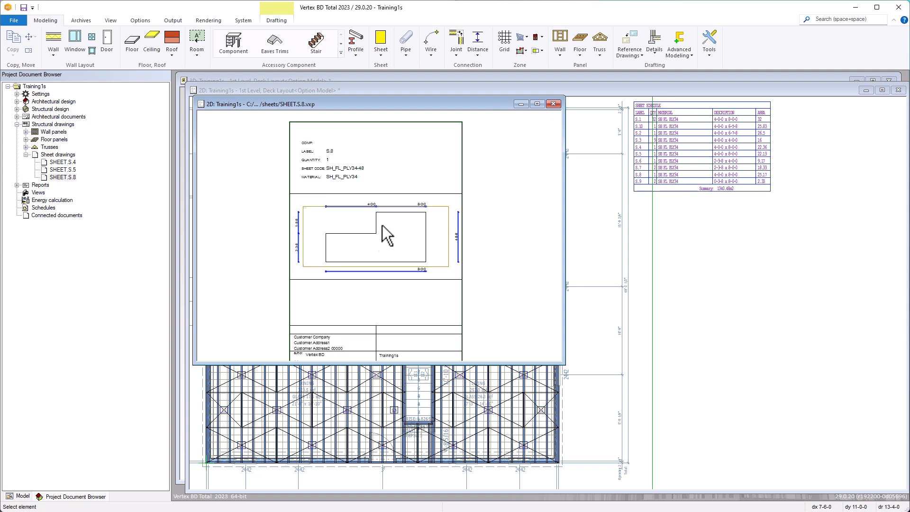
# Step: Close the SHEET.S.8 drawing and select sheet S.8 at the deck plan's inside corner between the kitchen and family room
pyautogui.click(554, 104)
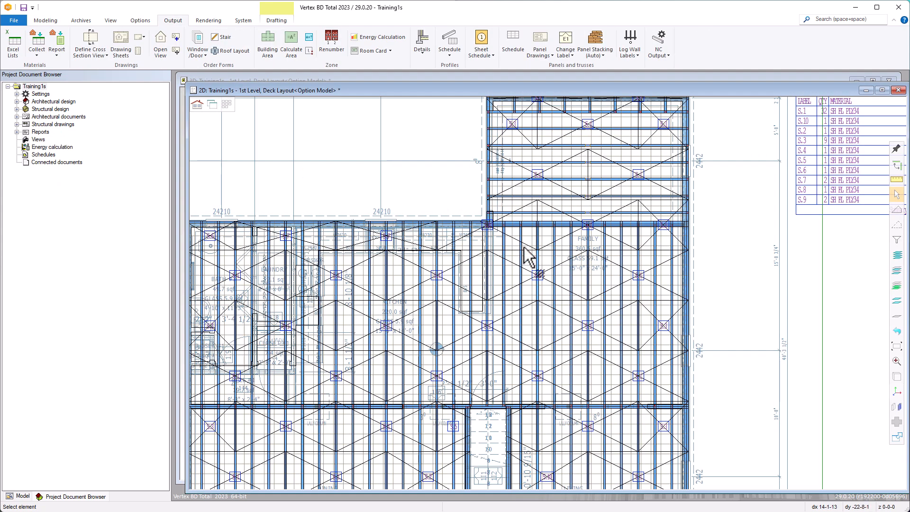
pyautogui.scroll(2, 528, 256)
pyautogui.scroll(2, 545, 290)
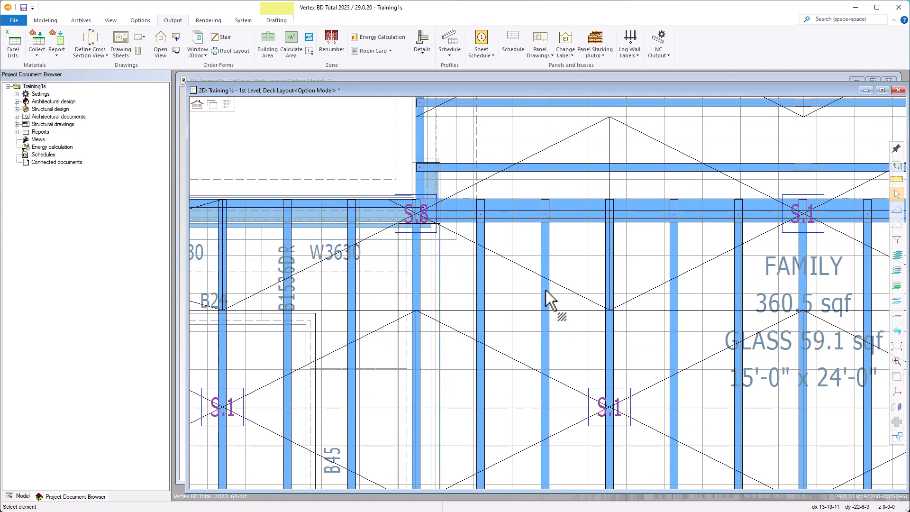
pyautogui.scroll(-2, 545, 290)
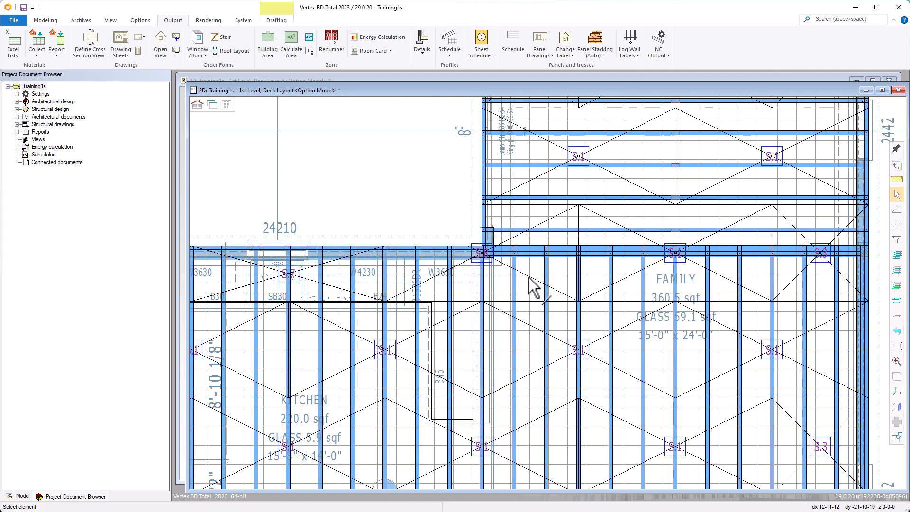
pyautogui.click(534, 278)
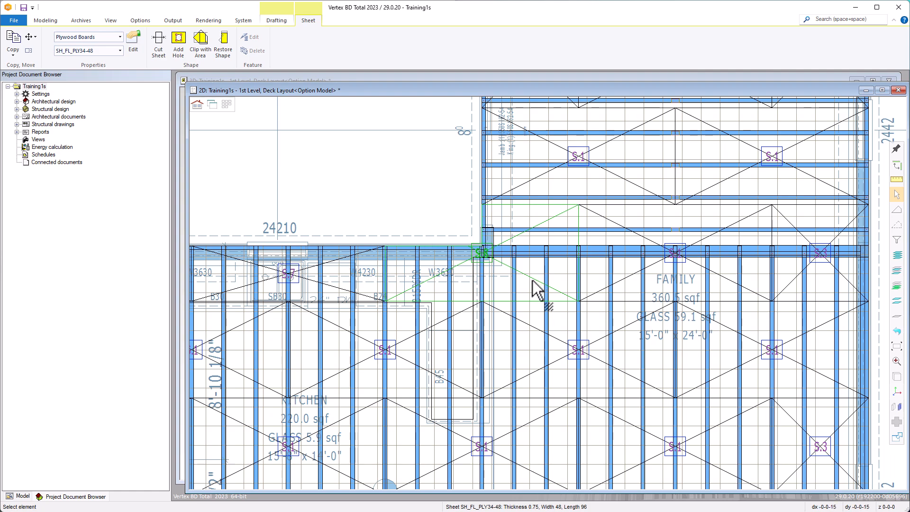
# Step: Select sheets S.5 and S.4 around the stair opening to examine their cut outlines in the deck plan
pyautogui.scroll(-4, 540, 288)
pyautogui.scroll(5, 549, 396)
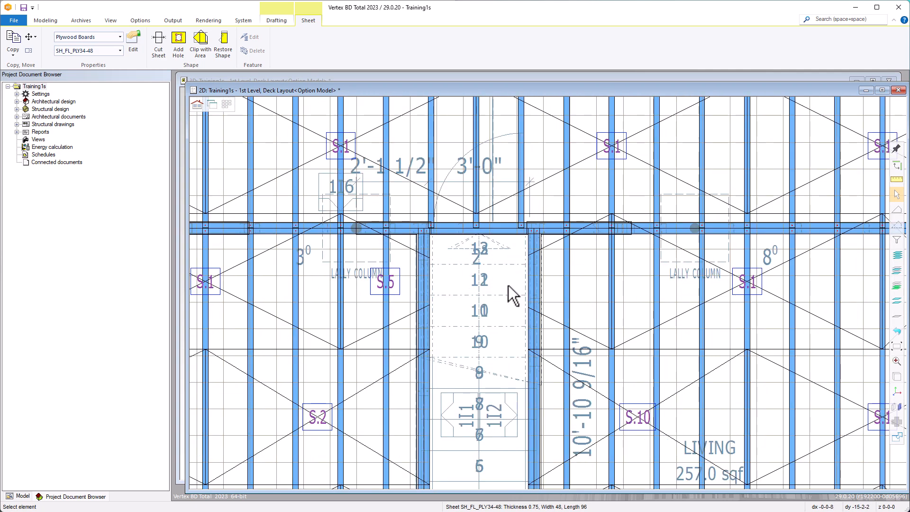
pyautogui.click(402, 294)
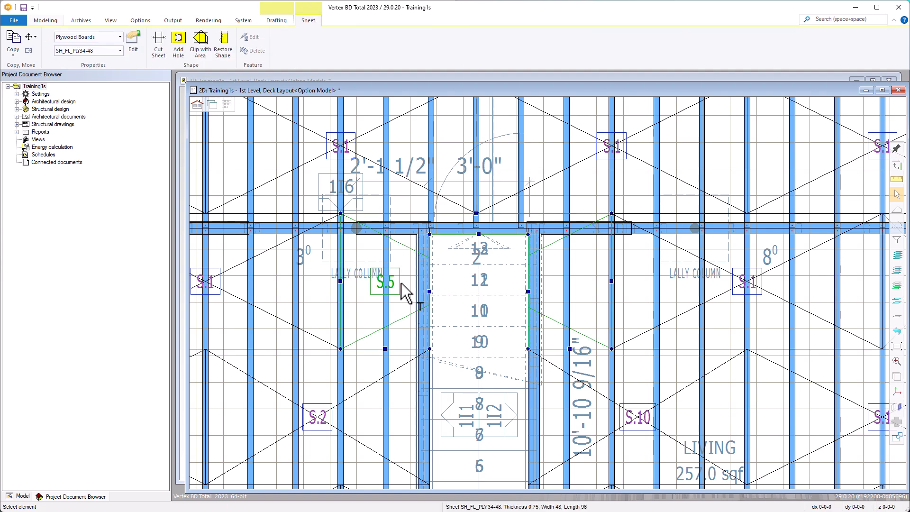
pyautogui.scroll(-3, 405, 295)
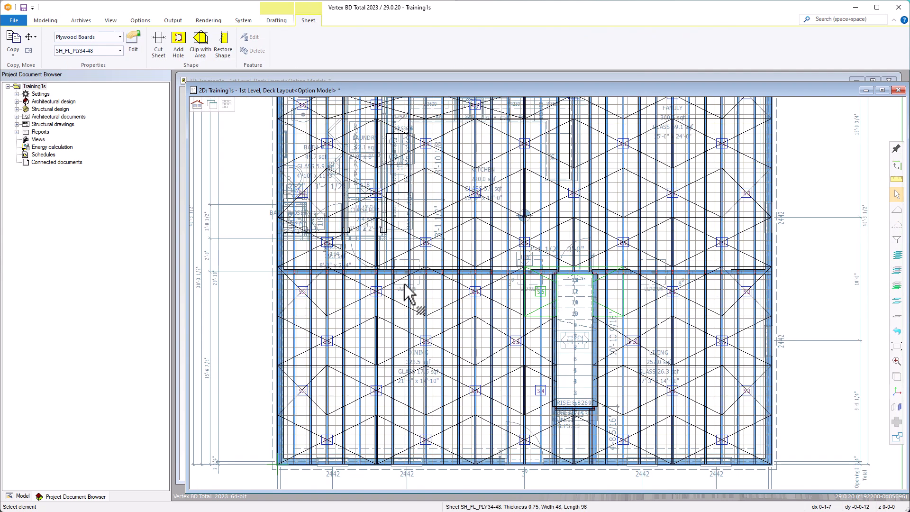
pyautogui.scroll(3, 574, 412)
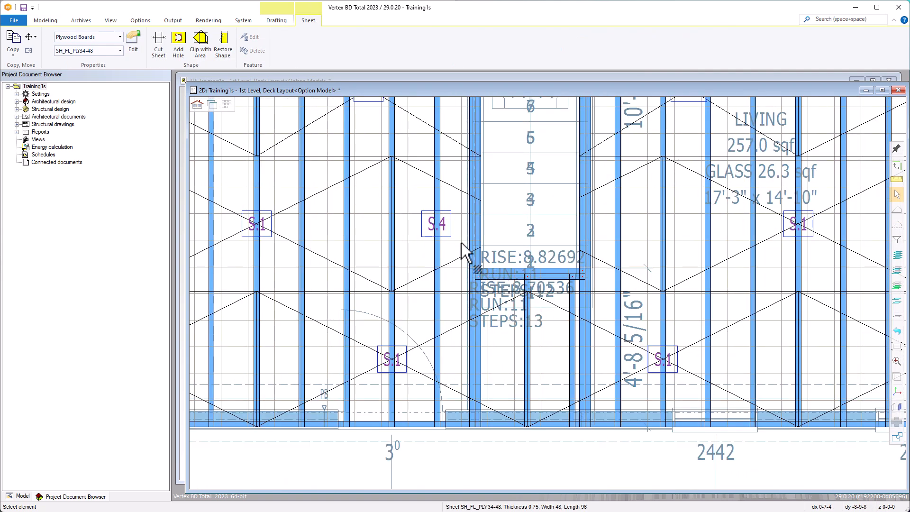
pyautogui.click(449, 238)
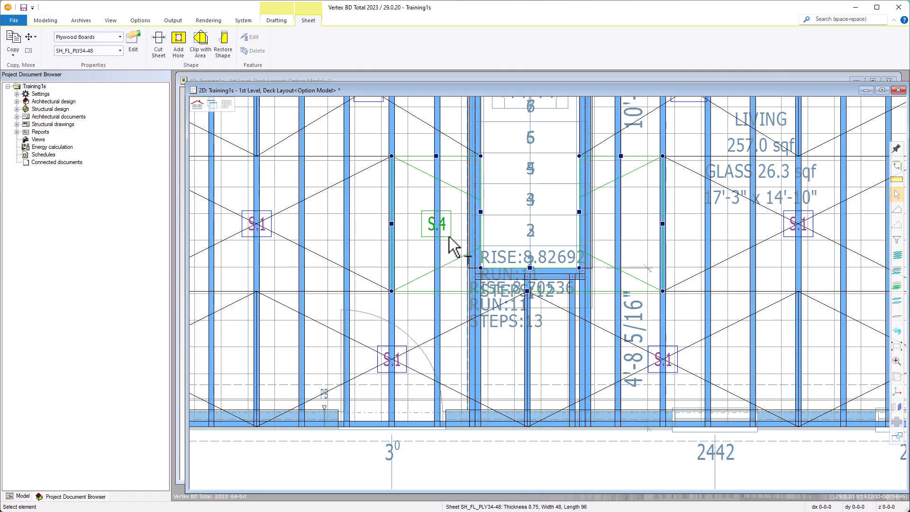
pyautogui.scroll(-5, 552, 304)
pyautogui.scroll(2, 549, 293)
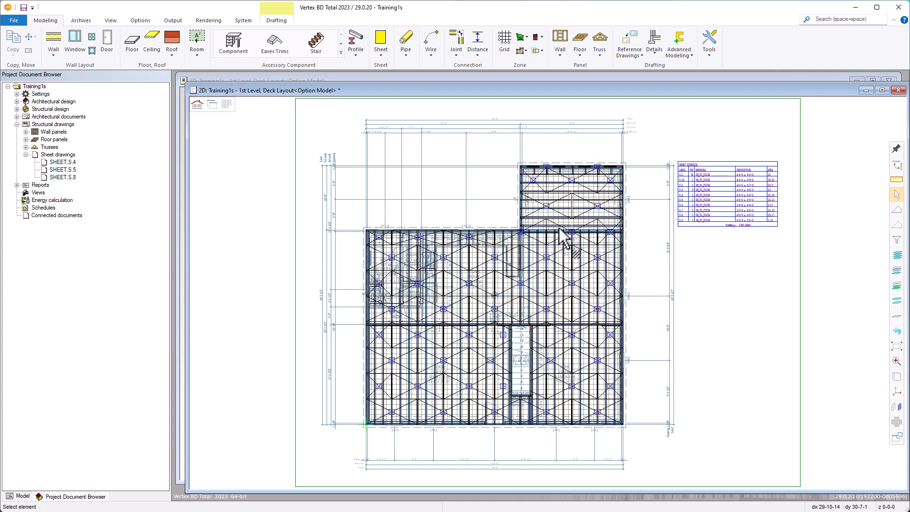
pyautogui.click(172, 21)
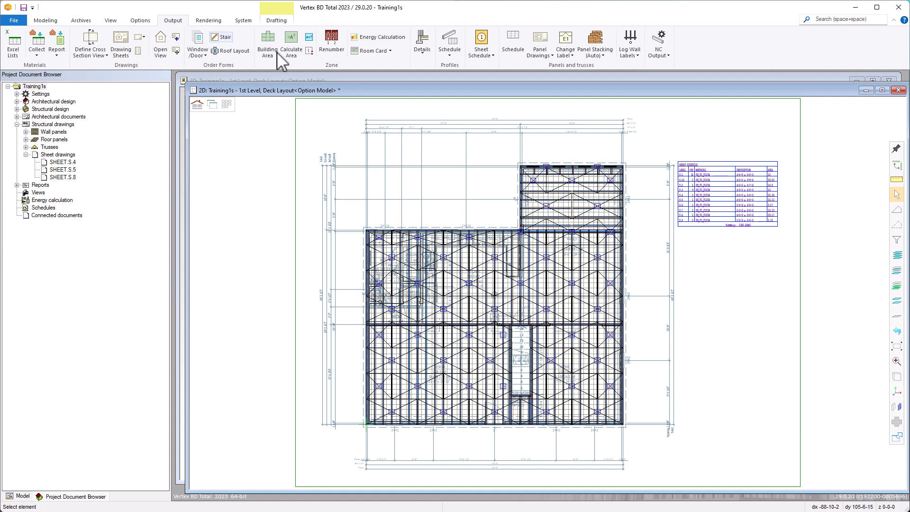
pyautogui.click(485, 46)
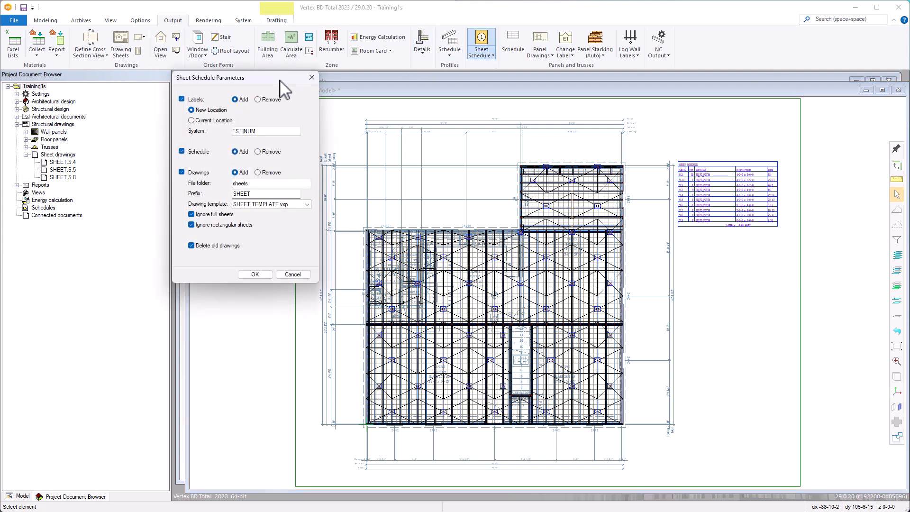
pyautogui.click(261, 100)
pyautogui.click(259, 152)
pyautogui.click(259, 172)
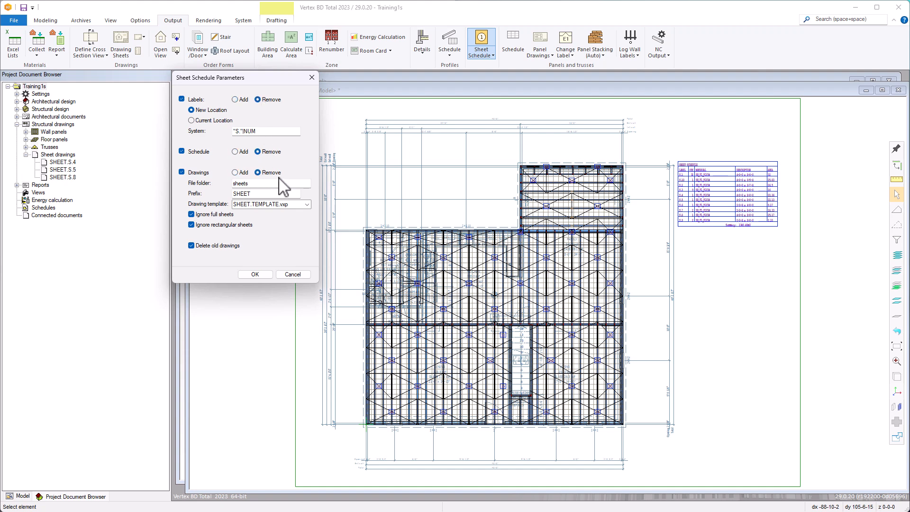
pyautogui.click(290, 275)
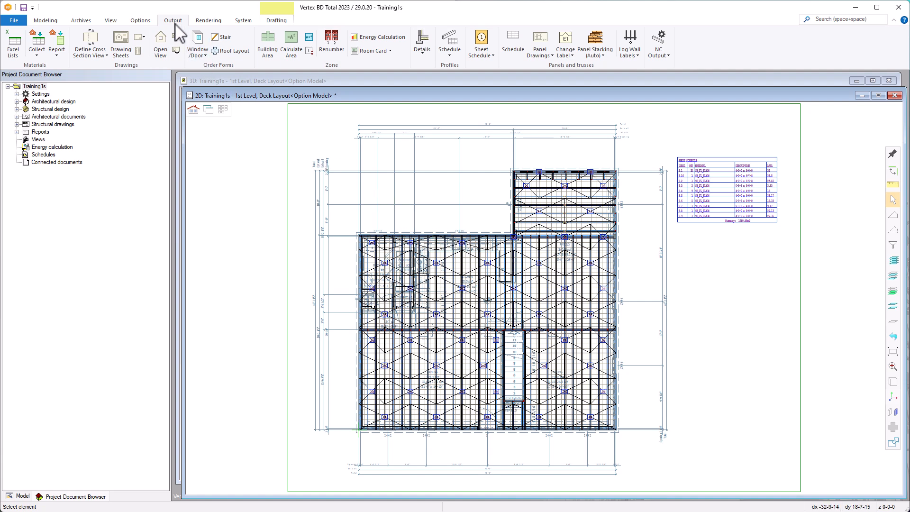
# Step: Generate labels and a schedule without drawings for the FLOOR JOISTS (grp lbls) group, placing the schedule below the sheet schedule
pyautogui.click(443, 46)
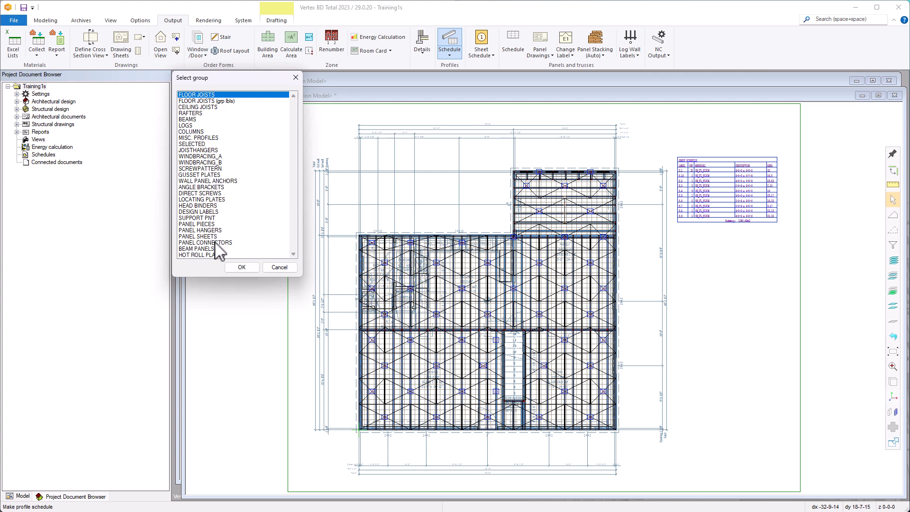
pyautogui.doubleClick(213, 101)
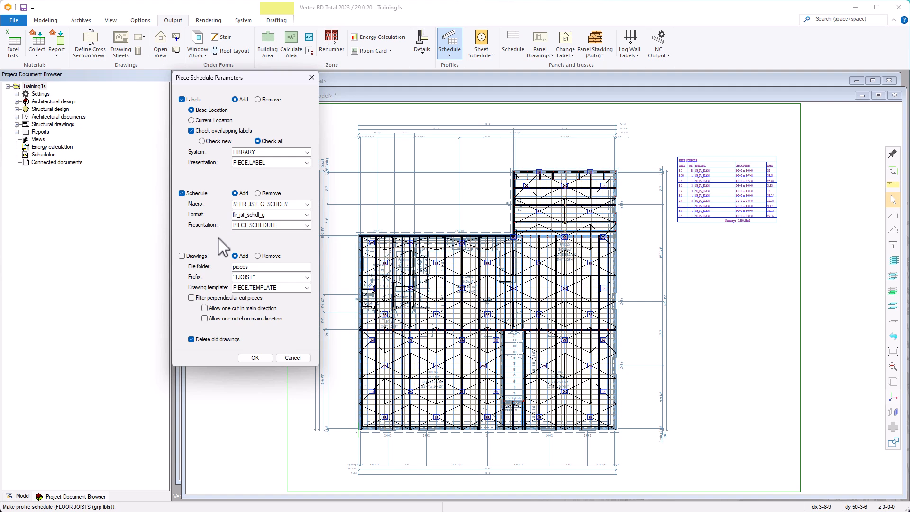
pyautogui.click(255, 358)
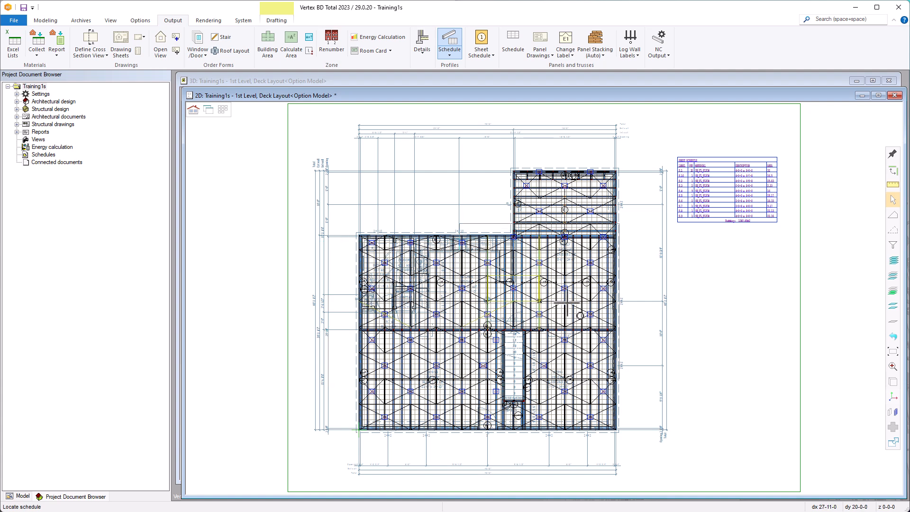
pyautogui.click(757, 306)
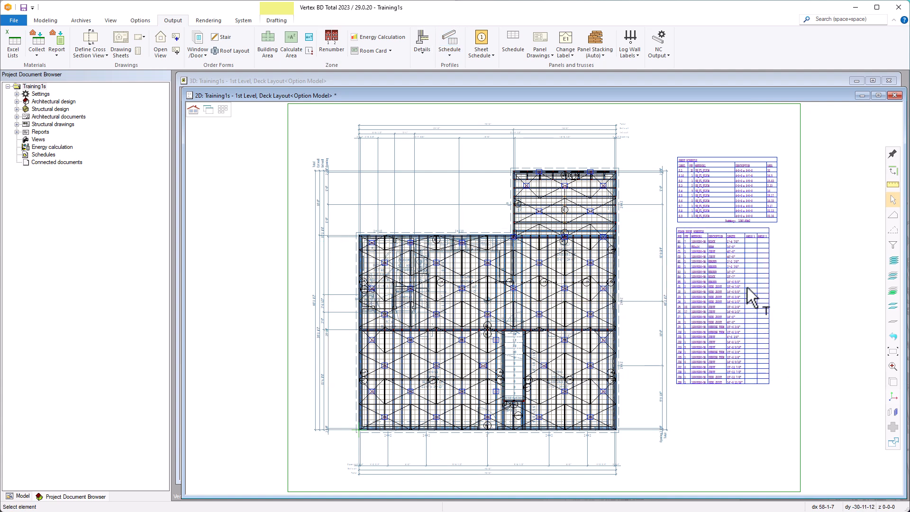
pyautogui.scroll(5, 541, 303)
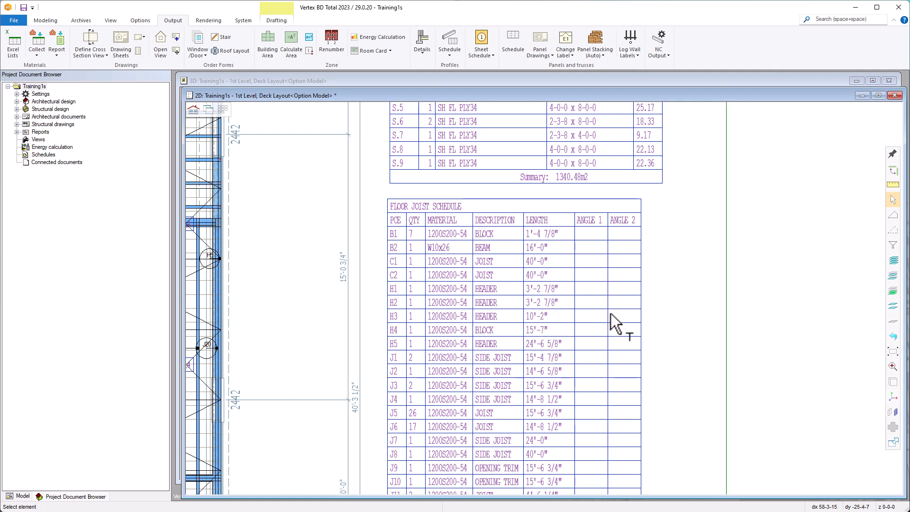
pyautogui.scroll(-4, 546, 303)
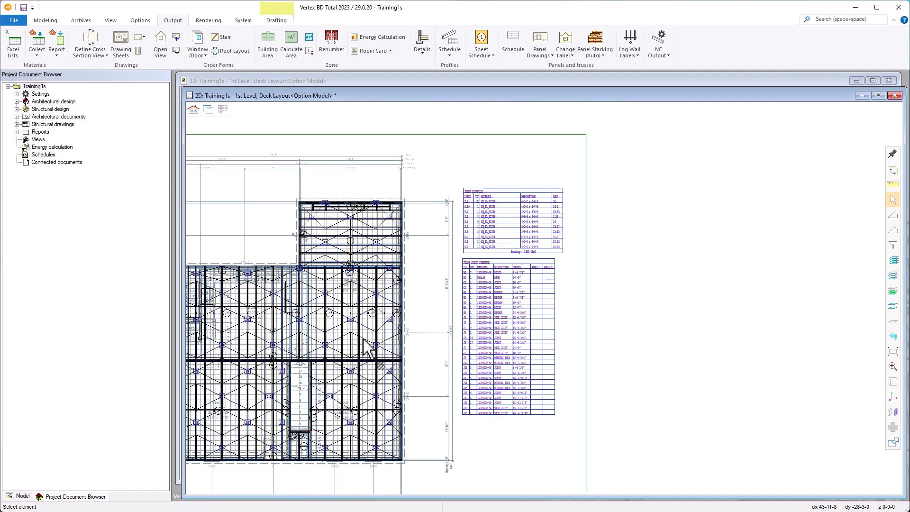
# Step: Move the joist group label and its distribution line across the kitchen slightly down the plan
pyautogui.scroll(4, 550, 306)
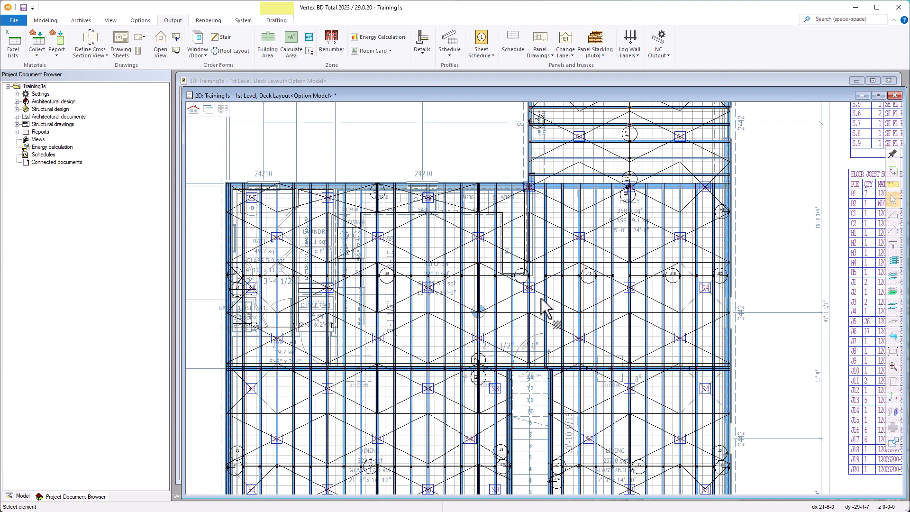
pyautogui.click(387, 276)
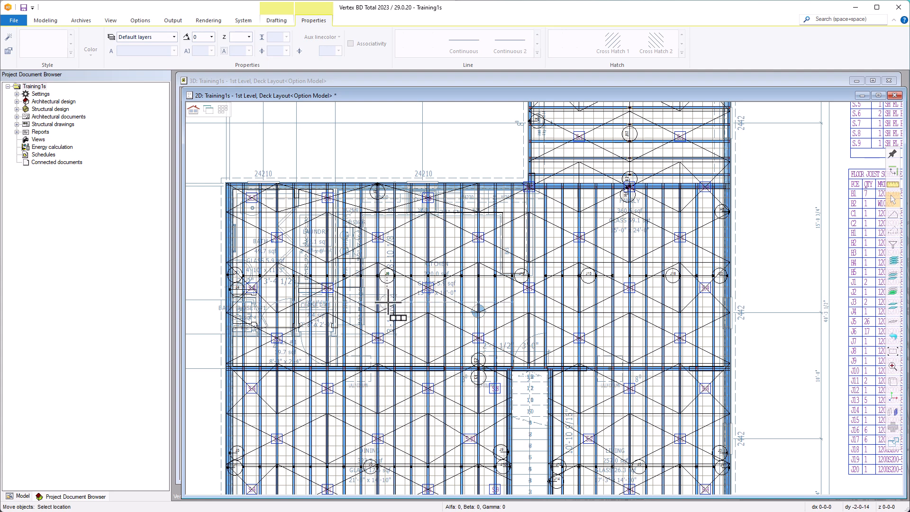
pyautogui.click(389, 302)
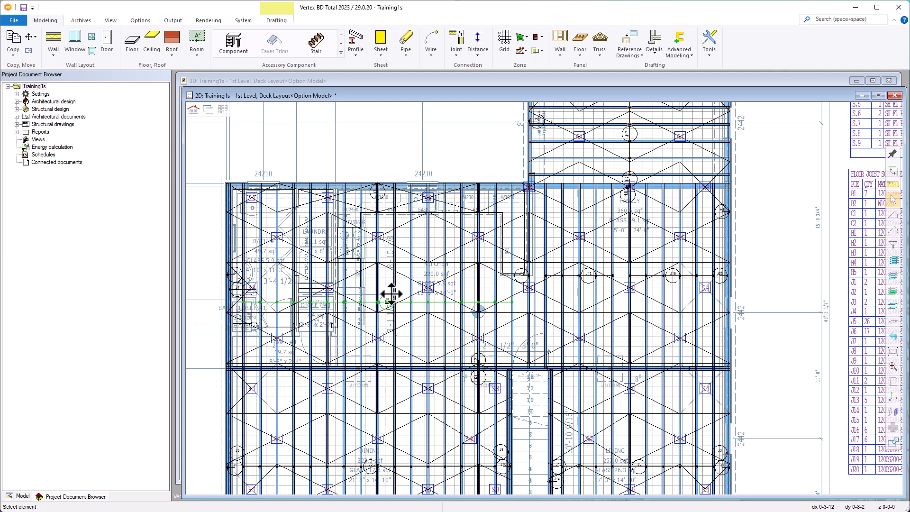
pyautogui.click(395, 293)
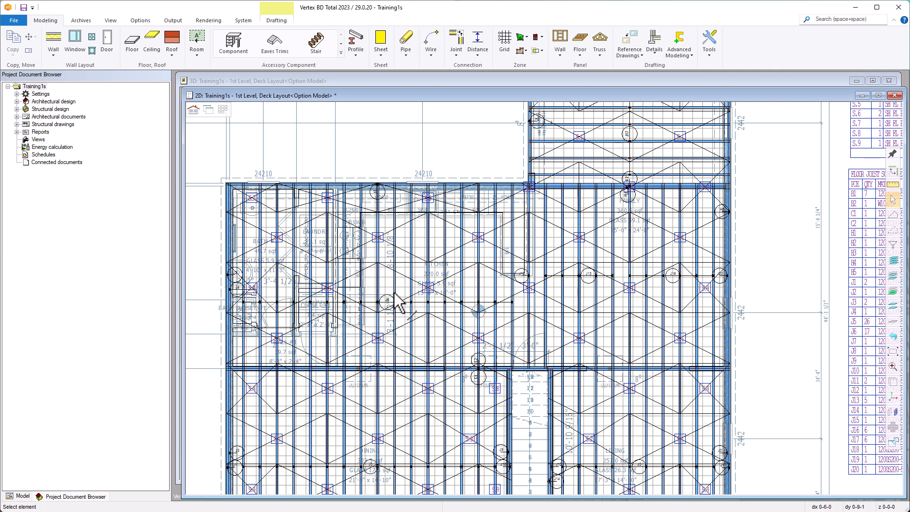
pyautogui.middleClick(395, 293)
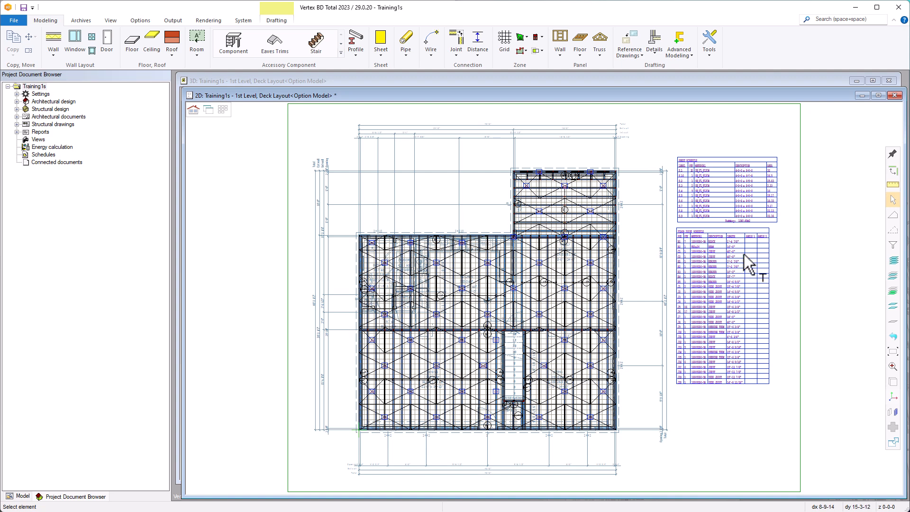
# Step: Display the deck drawing with the Plot-FloorFrm layer group, and switch it to the Plot-FloorSheathing layer group
pyautogui.click(895, 279)
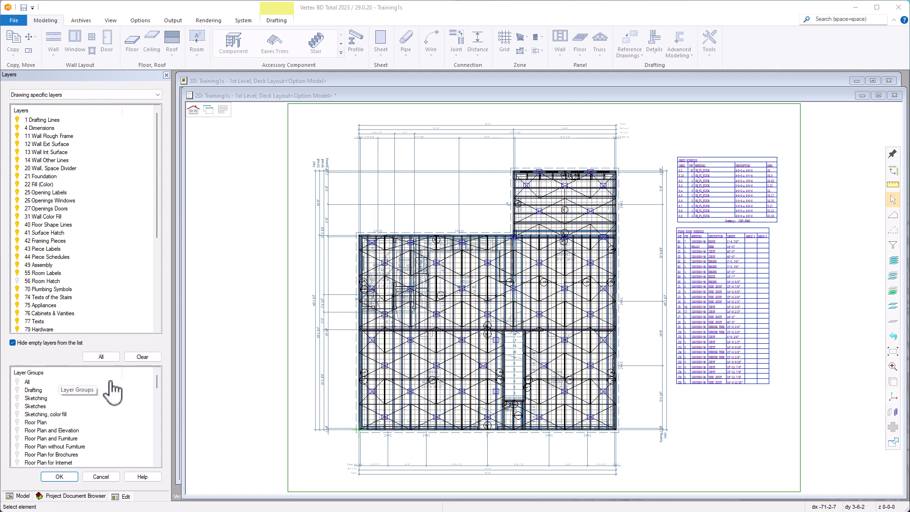
pyautogui.moveTo(158, 384); pyautogui.dragTo(148, 438)
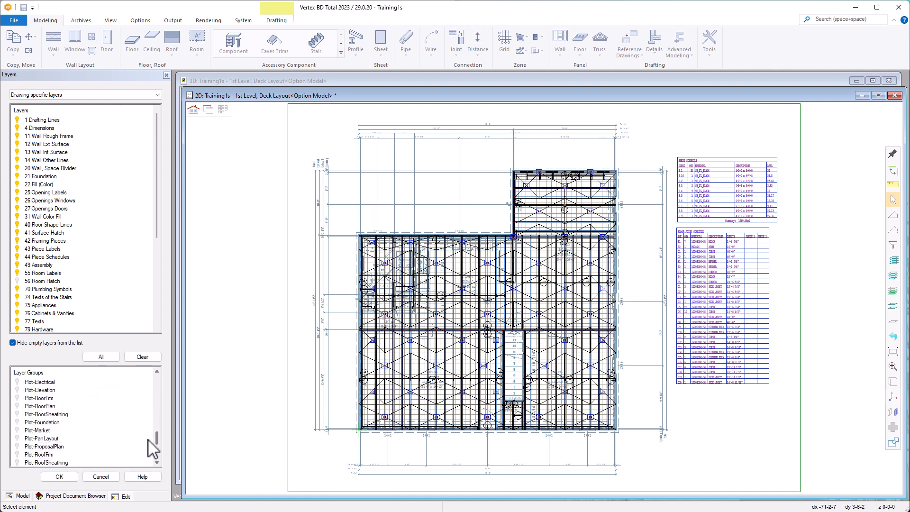
pyautogui.click(36, 399)
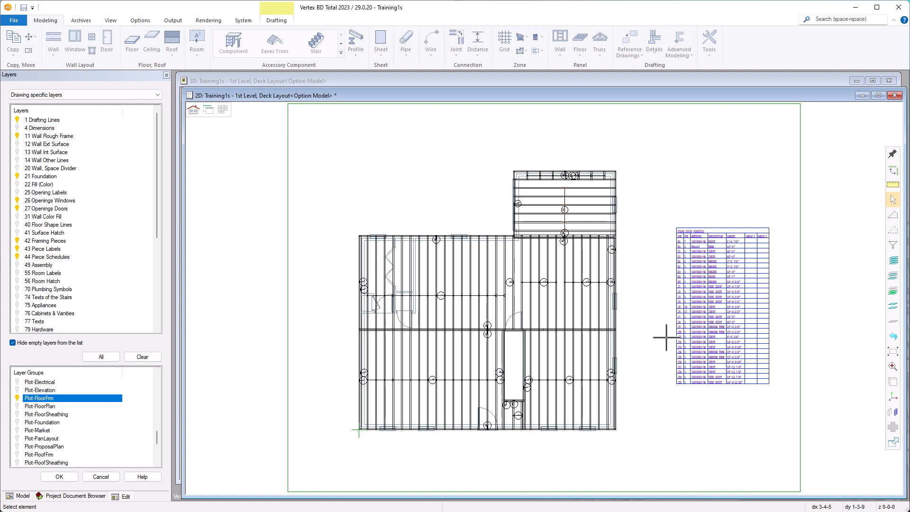
pyautogui.click(31, 414)
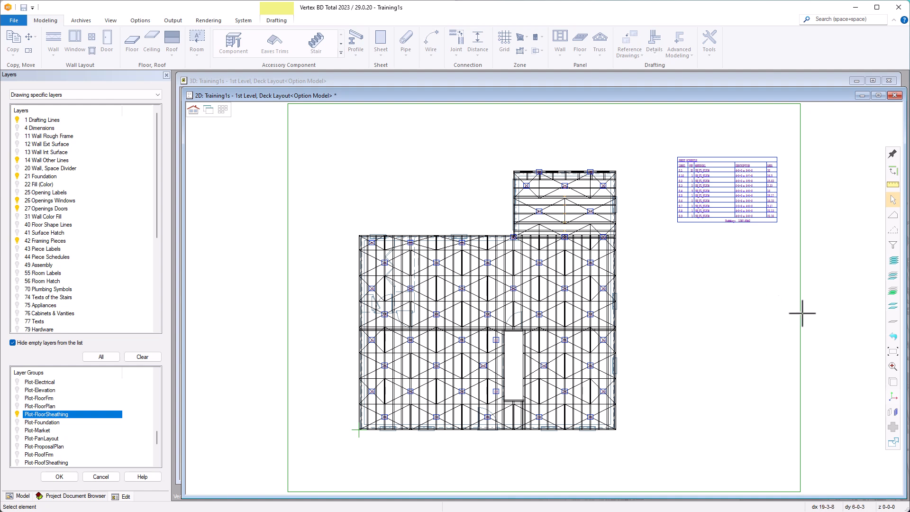
pyautogui.click(894, 338)
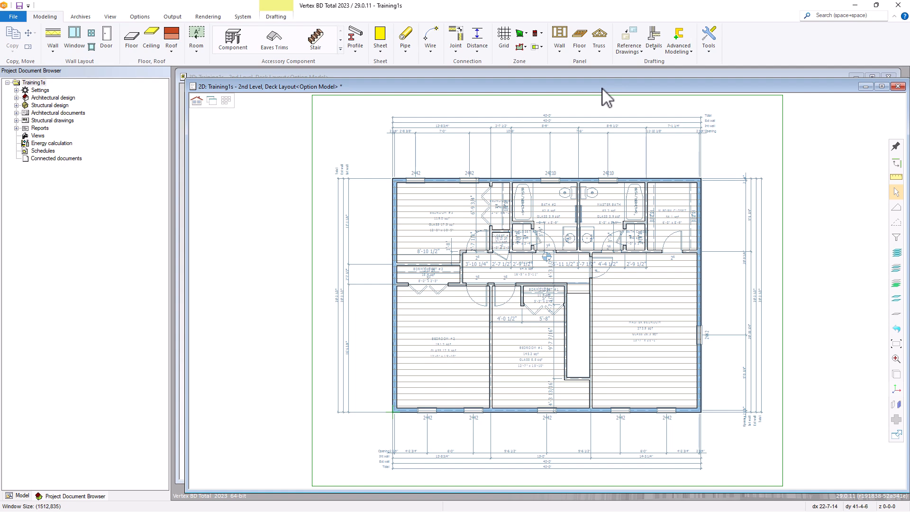
# Step: Examine the properties of the reference drawings attached to the 2nd Level, Deck Layout drawing
pyautogui.click(641, 52)
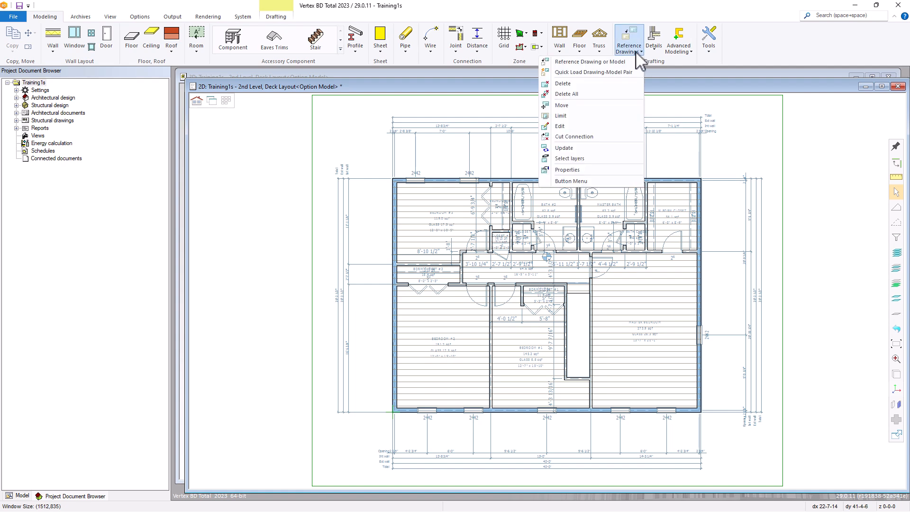
pyautogui.click(567, 169)
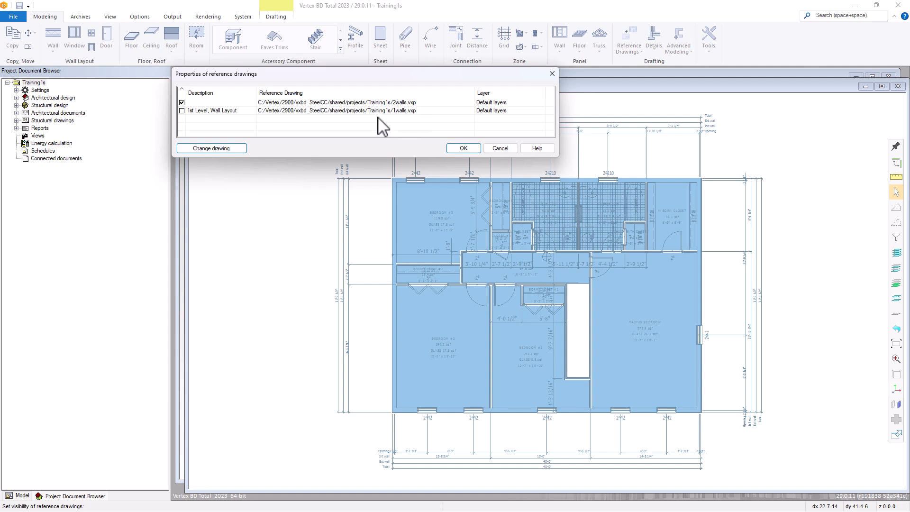
pyautogui.click(499, 149)
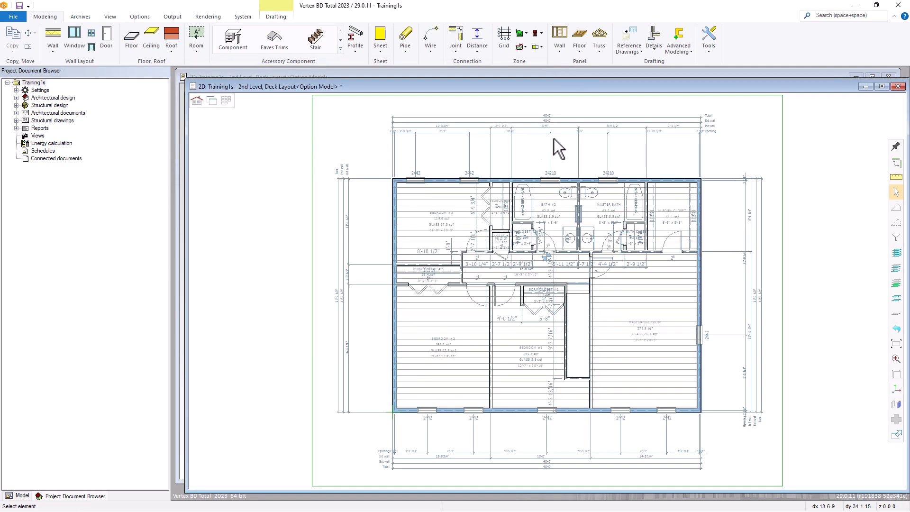
# Step: Try to quick-load the first-level drawing-model pair as a reference for the deck layout
pyautogui.click(641, 51)
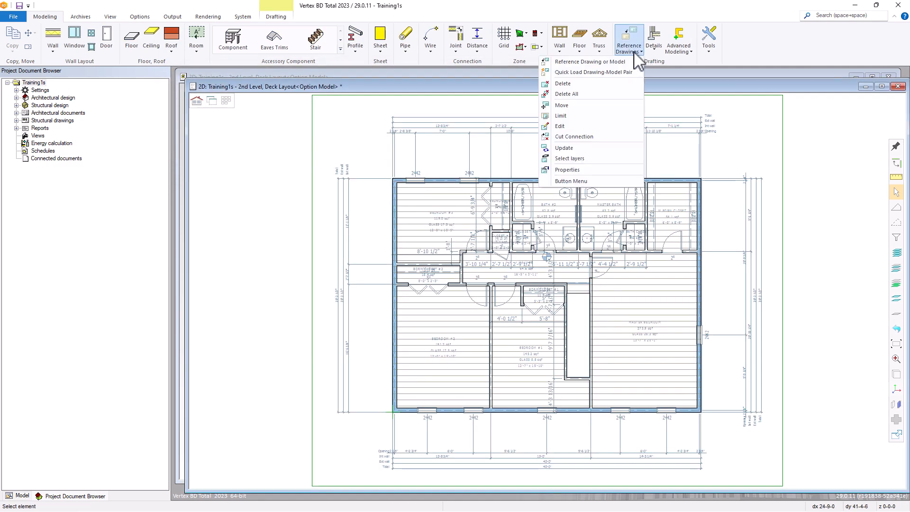
pyautogui.click(587, 73)
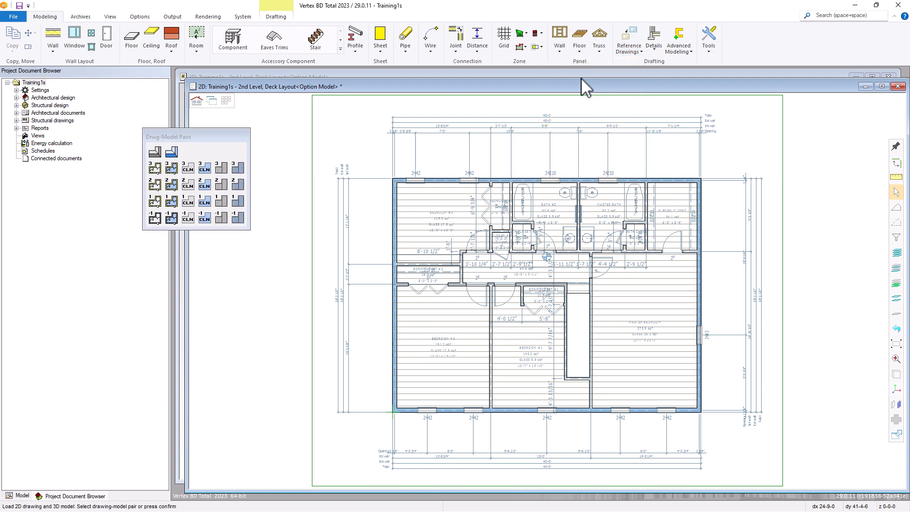
pyautogui.click(155, 205)
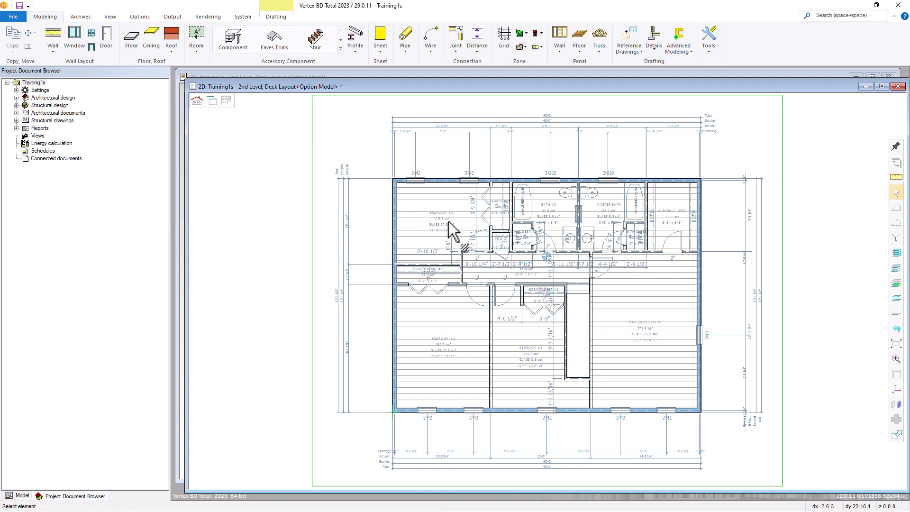
# Step: Hide the 2walls.vxp reference drawing and make the 1st Level, Wall Layout reference drawing visible
pyautogui.click(634, 51)
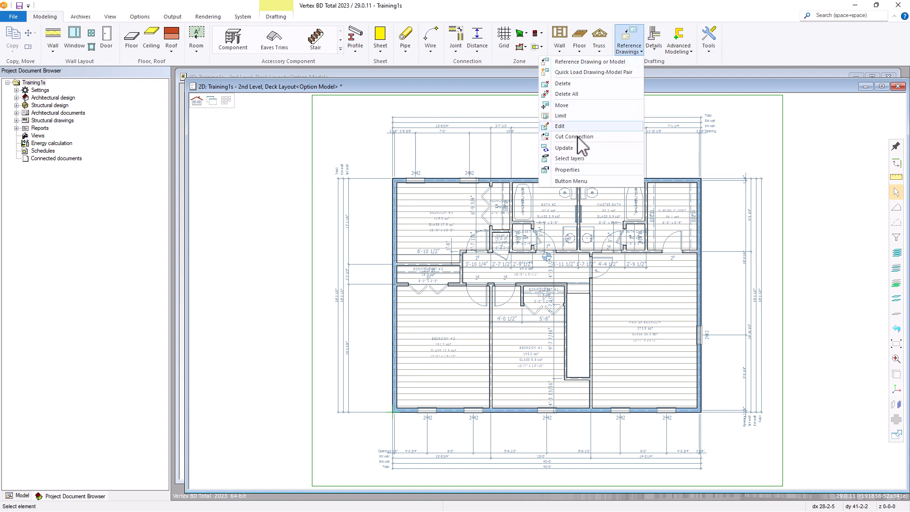
pyautogui.click(567, 171)
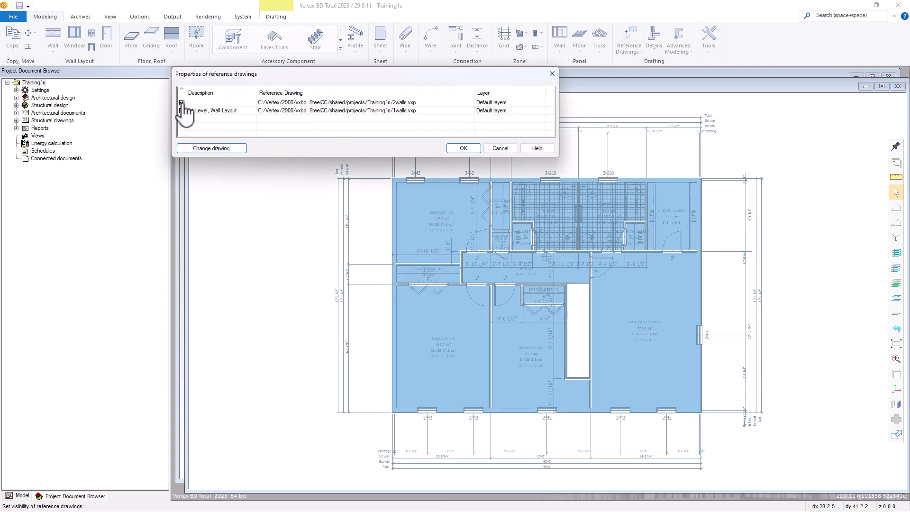
pyautogui.click(182, 102)
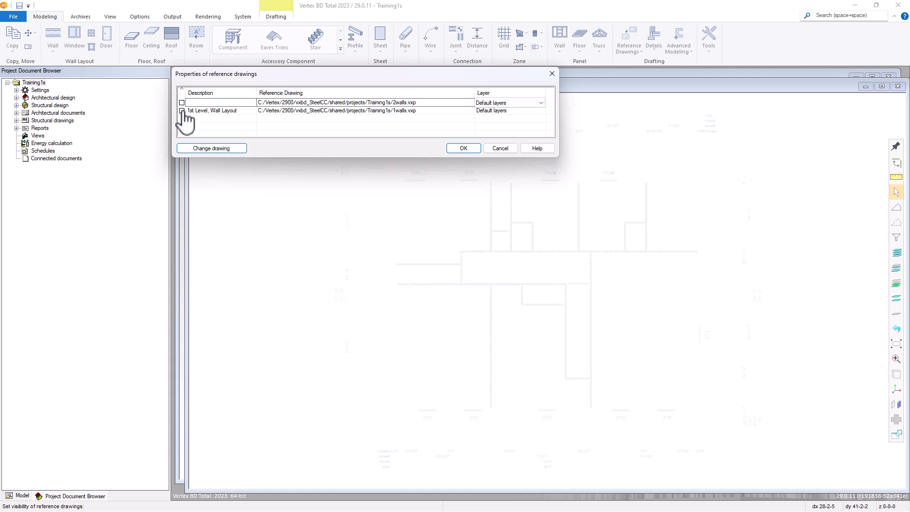
pyautogui.click(181, 110)
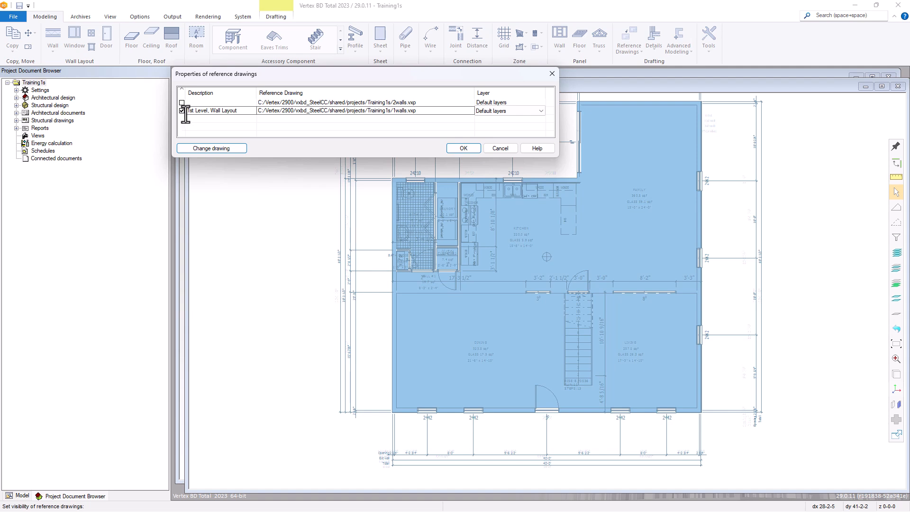
pyautogui.click(463, 148)
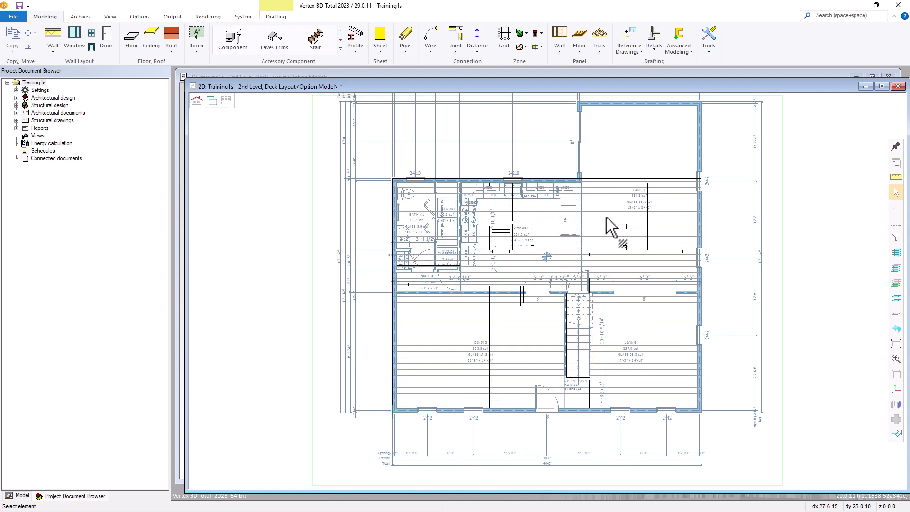
# Step: Add a support line about 16'-0" long to the deck across the family room, from the kitchen-side wall corner to the opposite exterior wall
pyautogui.click(610, 228)
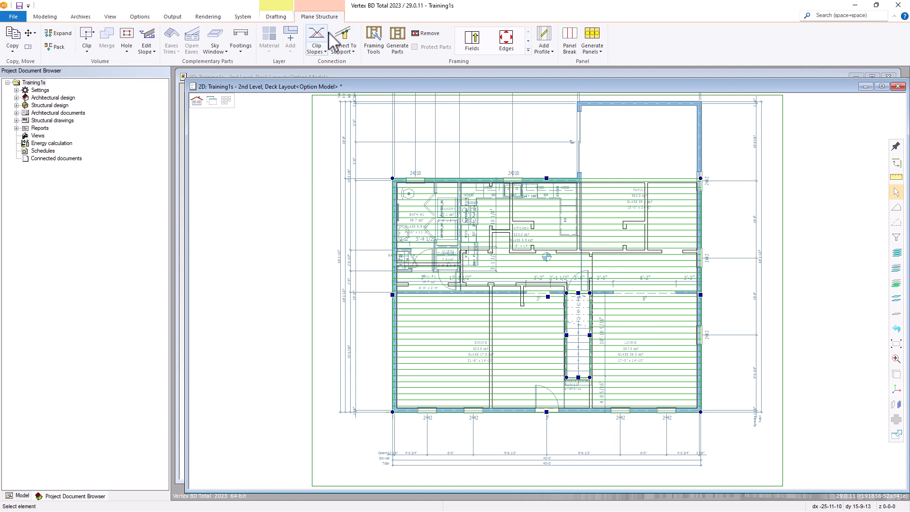
pyautogui.click(528, 50)
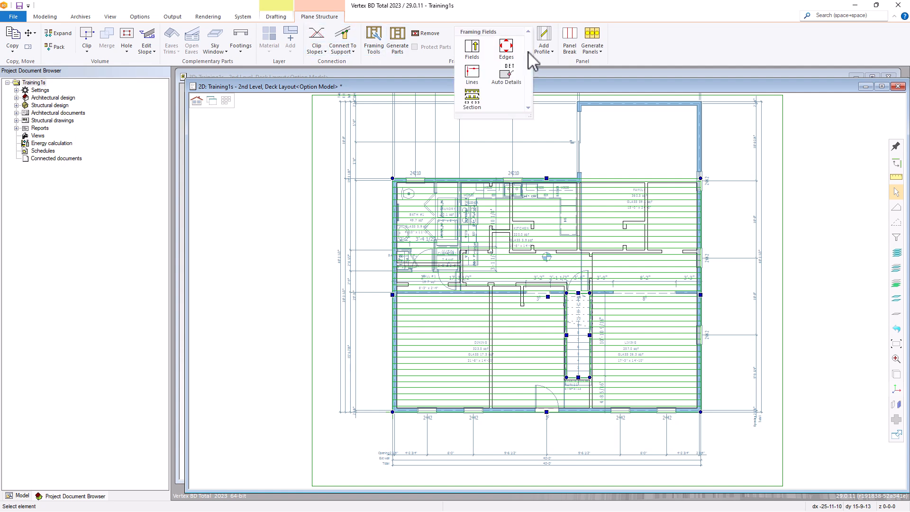
pyautogui.click(472, 75)
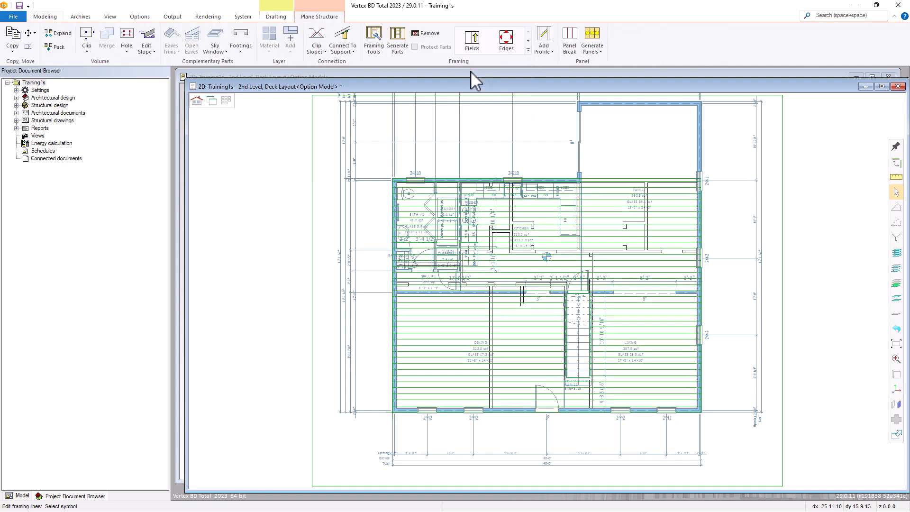
pyautogui.rightClick(579, 210)
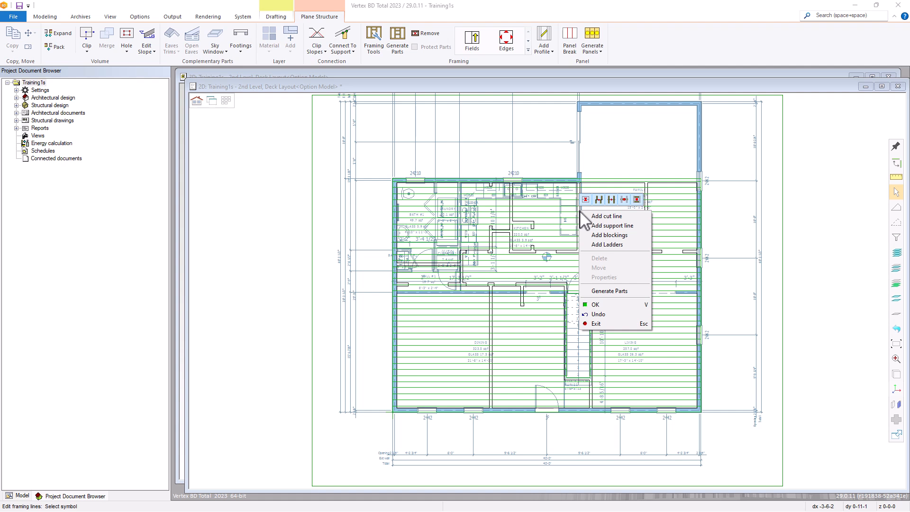
pyautogui.click(612, 226)
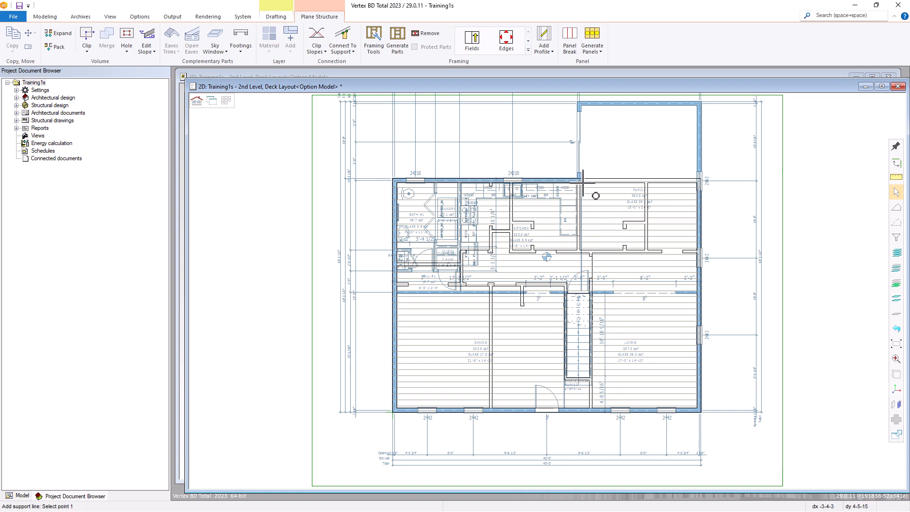
pyautogui.scroll(2, 582, 180)
pyautogui.scroll(4, 548, 291)
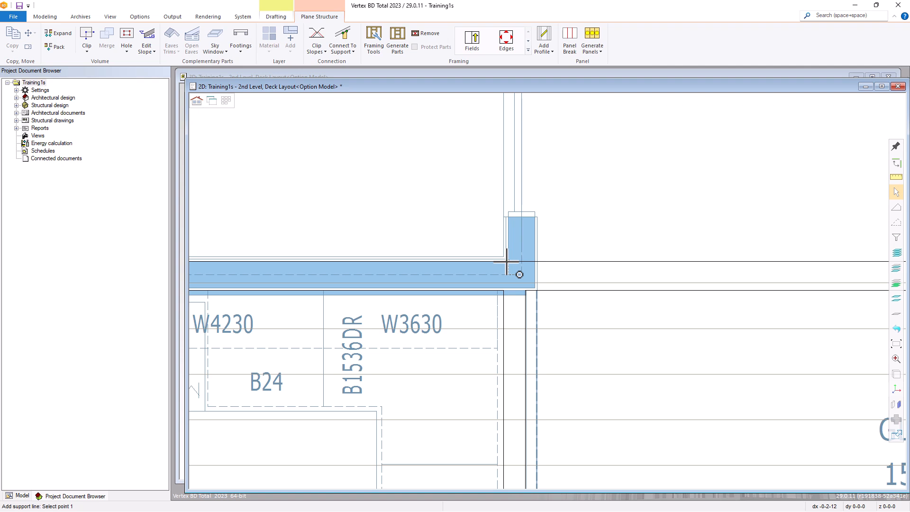
pyautogui.click(507, 266)
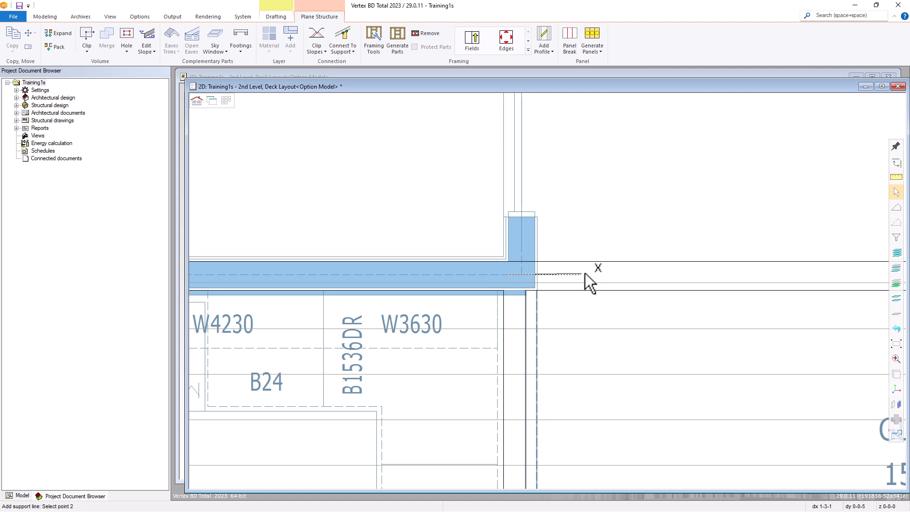
pyautogui.scroll(-3, 550, 291)
pyautogui.scroll(-3, 552, 290)
pyautogui.scroll(6, 551, 296)
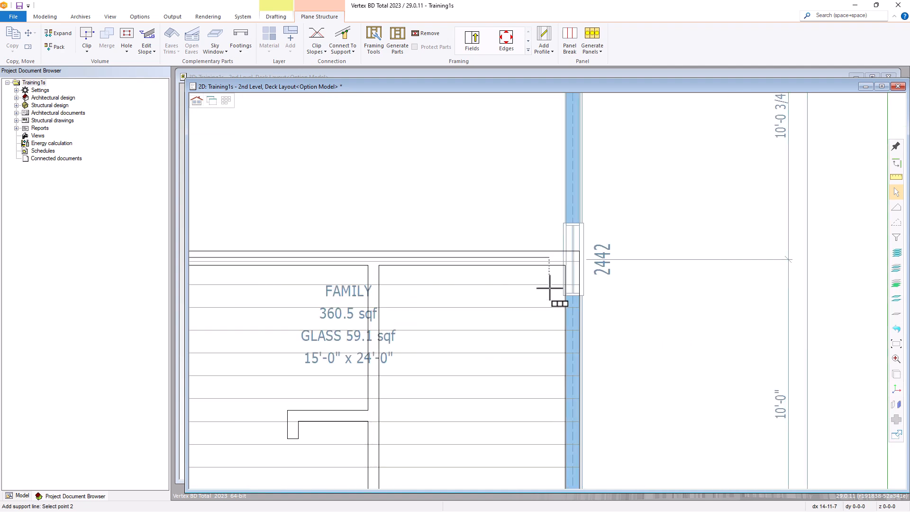
pyautogui.scroll(2, 554, 284)
pyautogui.click(583, 256)
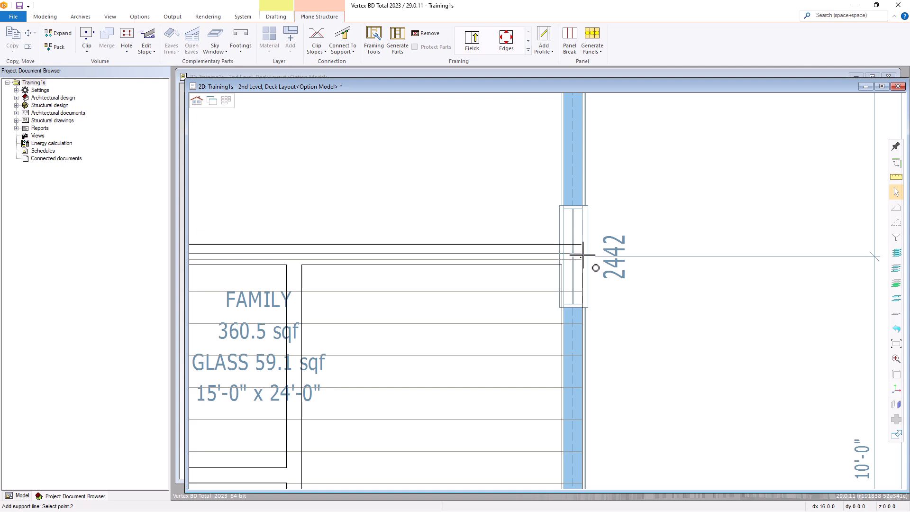
pyautogui.click(583, 256)
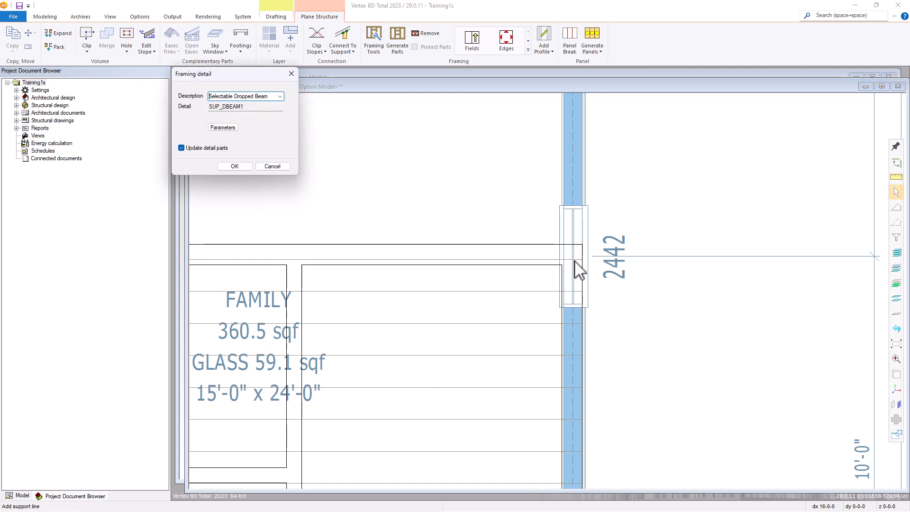
# Step: Assign the Selectable Dropped Beam detail to the support line, using a W8x18 profile from the steel library
pyautogui.click(280, 96)
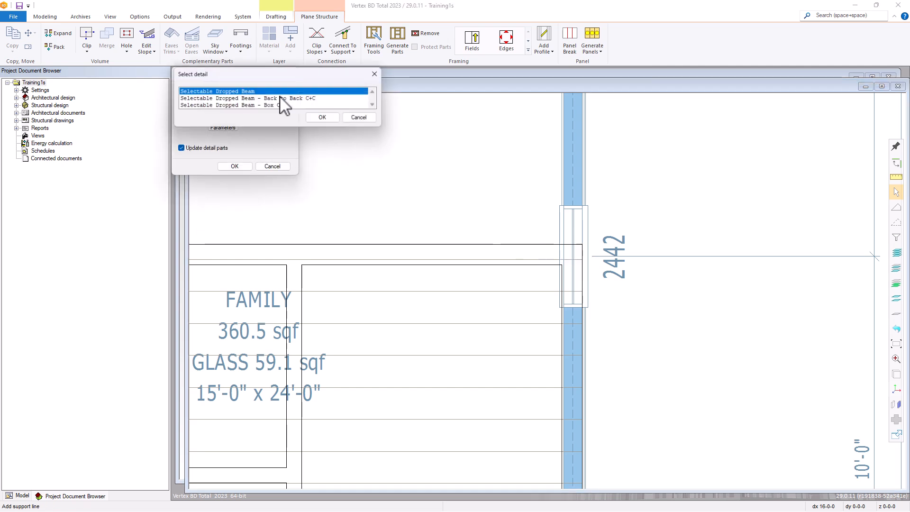
pyautogui.doubleClick(245, 92)
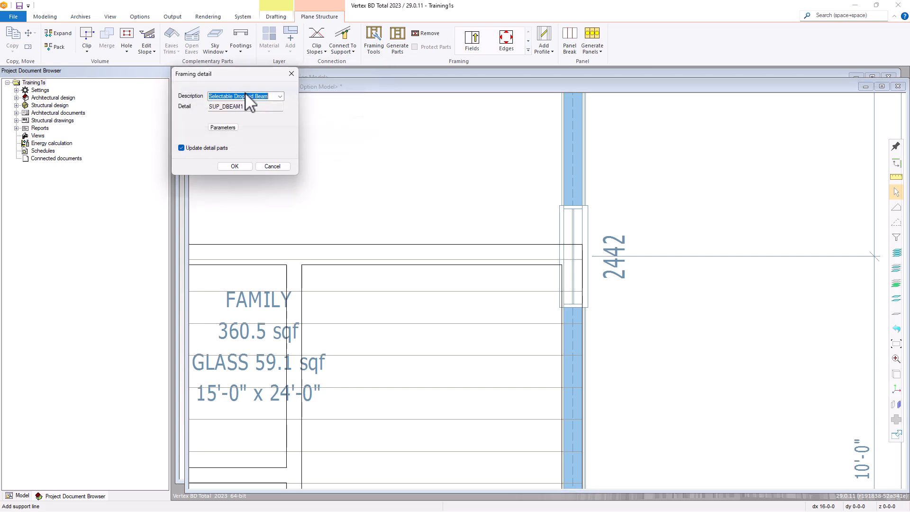
pyautogui.click(224, 129)
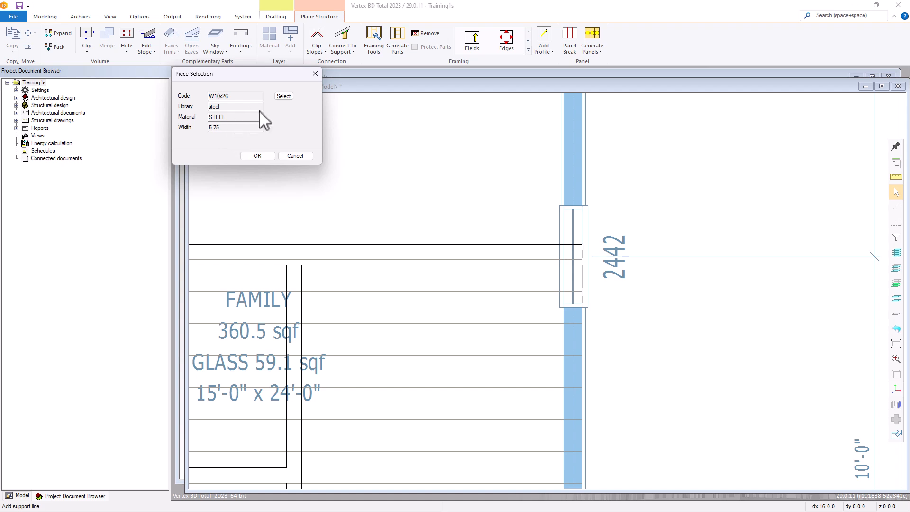
pyautogui.click(284, 96)
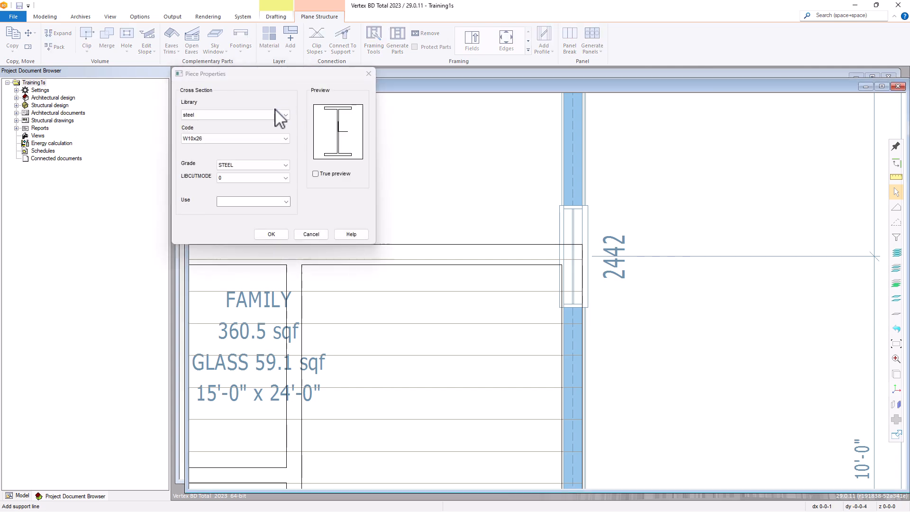
pyautogui.click(282, 114)
pyautogui.click(282, 114)
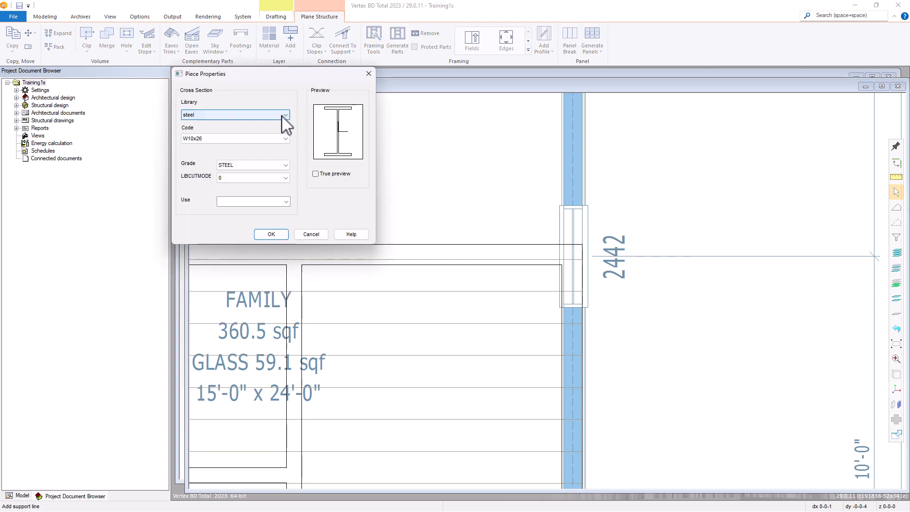
pyautogui.click(286, 138)
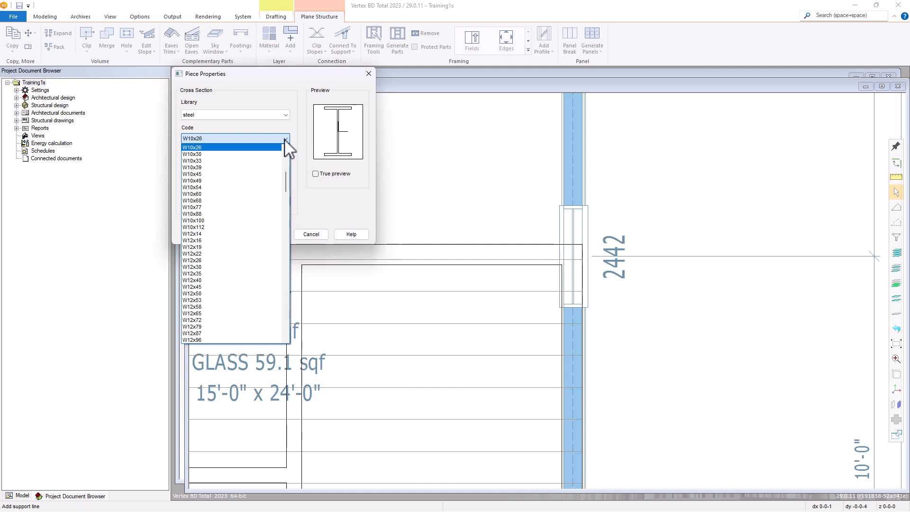
pyautogui.scroll(6, 286, 171)
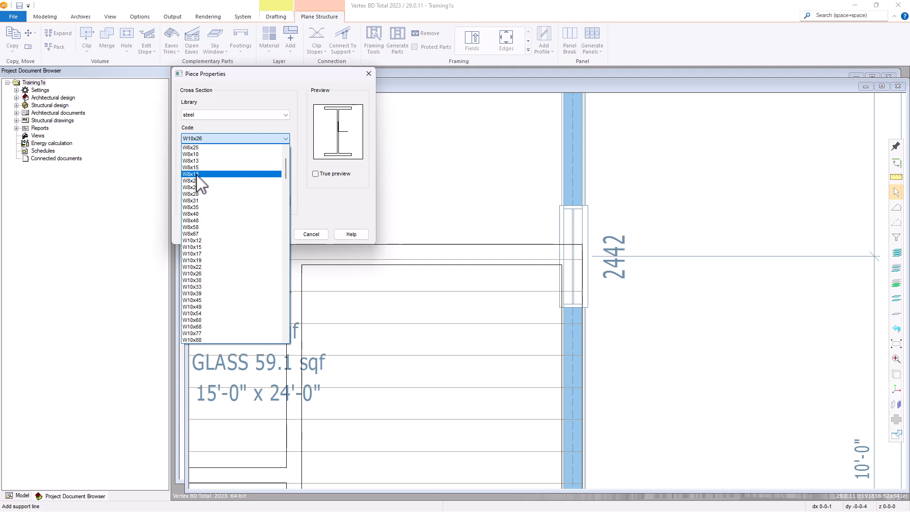
pyautogui.click(256, 174)
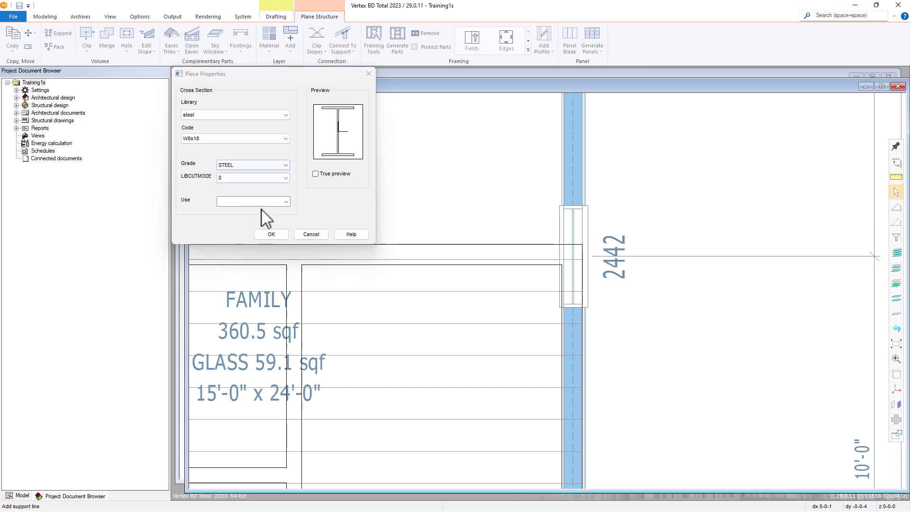
pyautogui.click(274, 235)
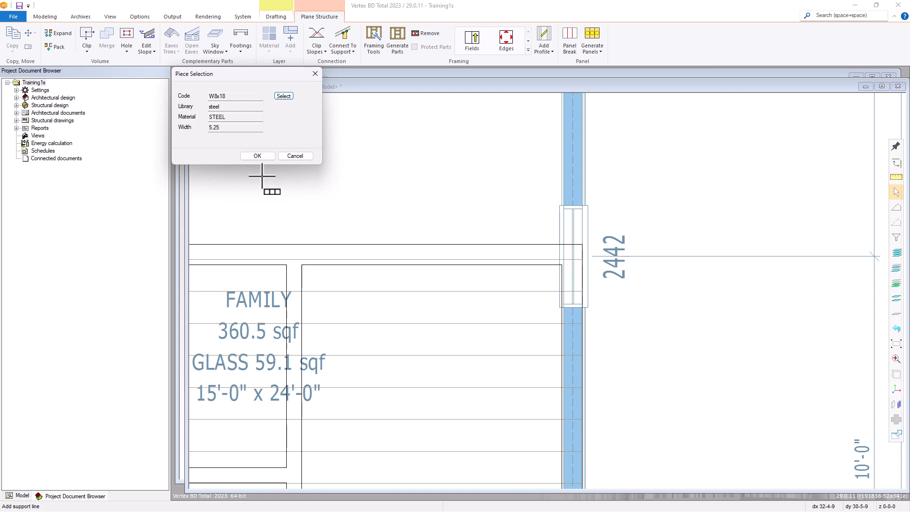
pyautogui.click(258, 155)
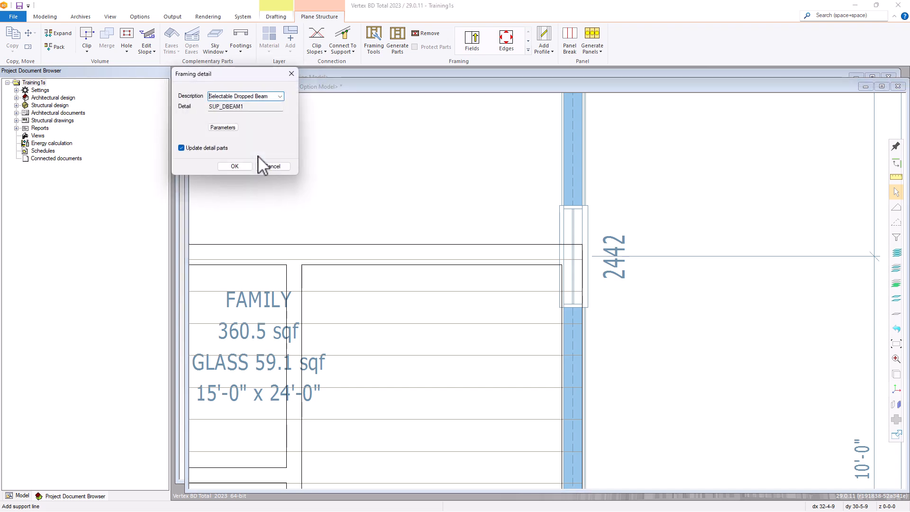
pyautogui.click(237, 168)
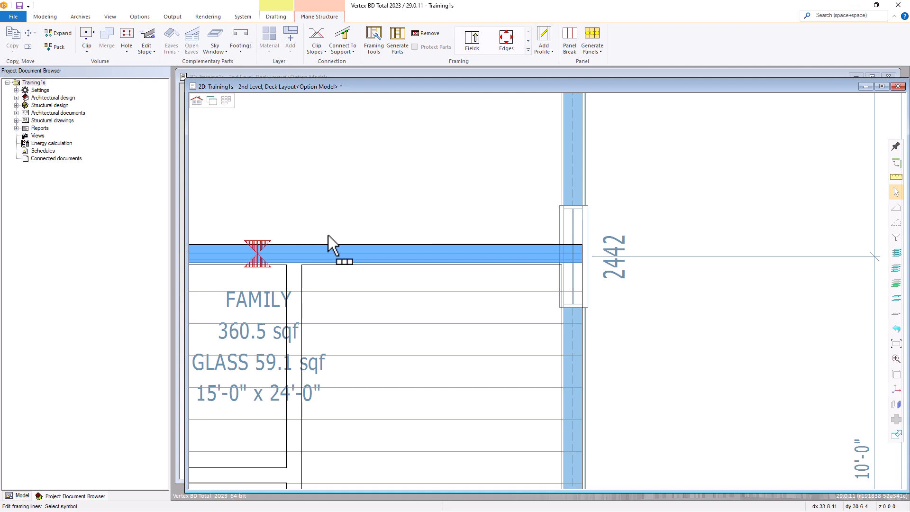
# Step: Open the framing tools of the second-level deck and set the joist spacing to 16
pyautogui.scroll(-1, 329, 234)
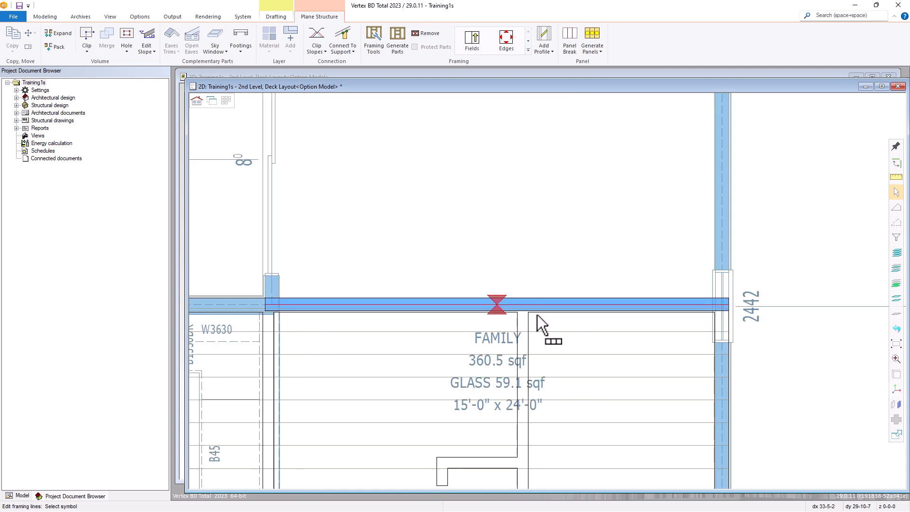
pyautogui.scroll(-1, 541, 308)
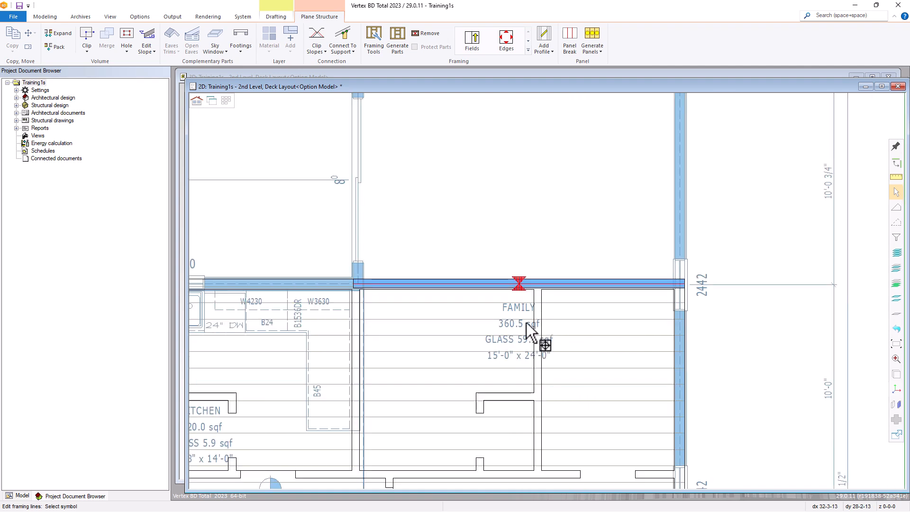
pyautogui.scroll(-2, 526, 323)
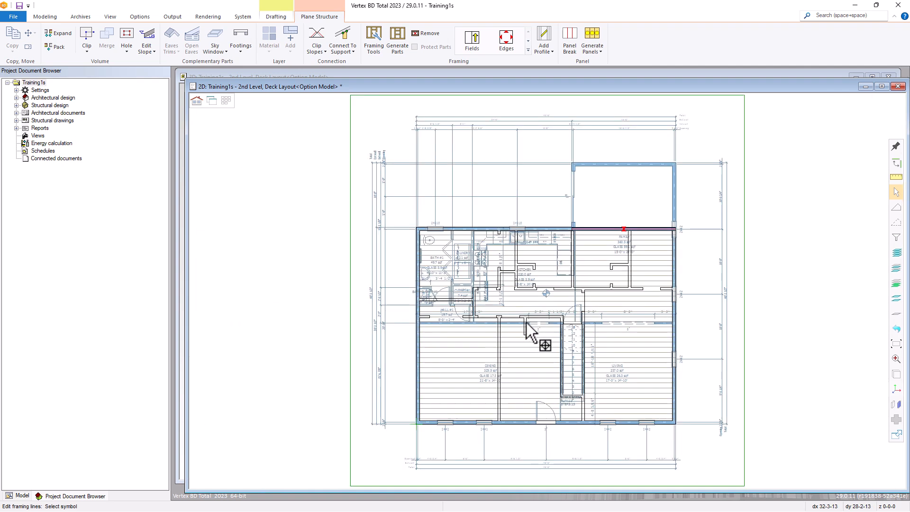
pyautogui.click(590, 276)
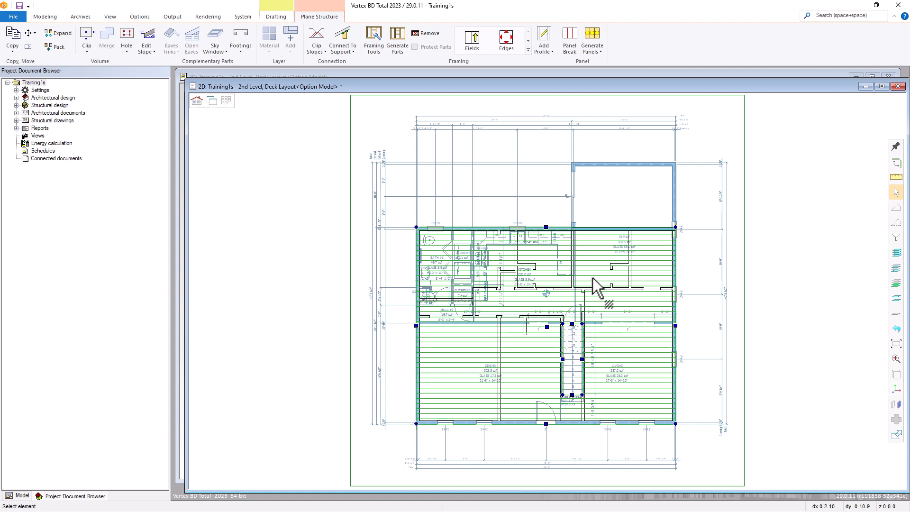
pyautogui.rightClick(598, 287)
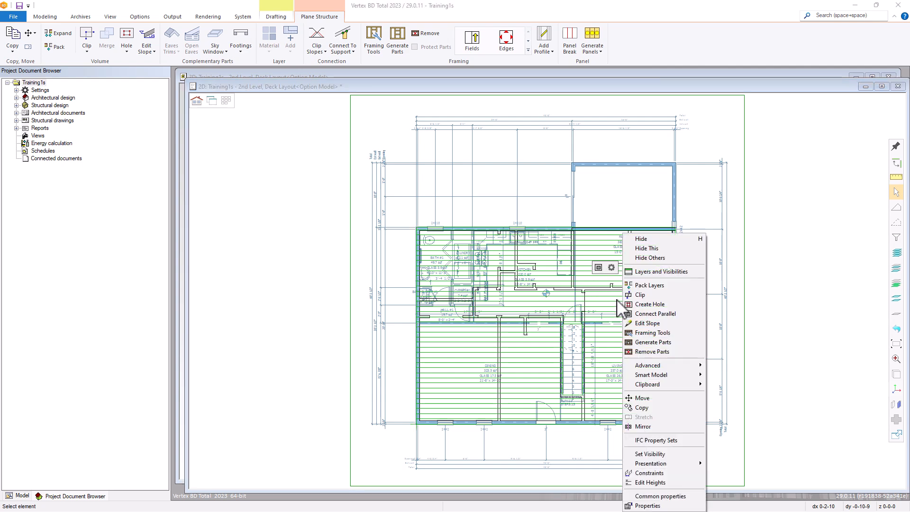
pyautogui.click(653, 333)
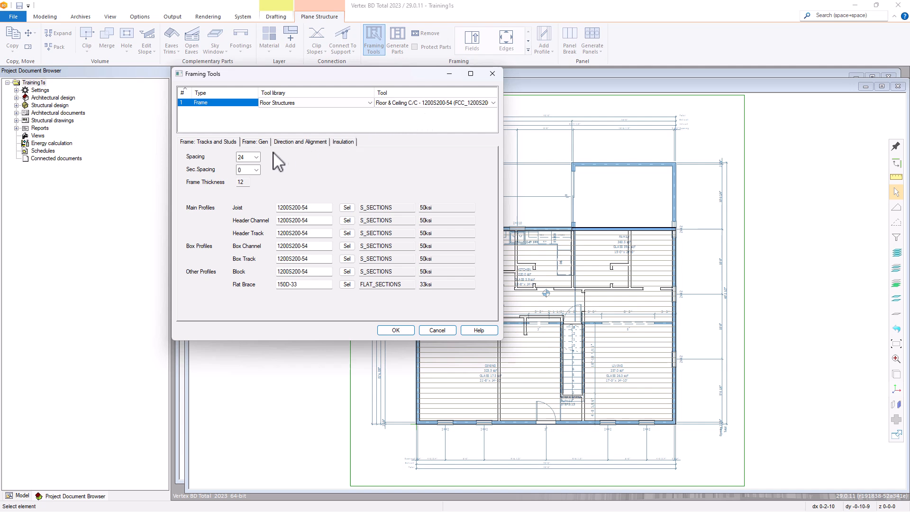
pyautogui.click(256, 157)
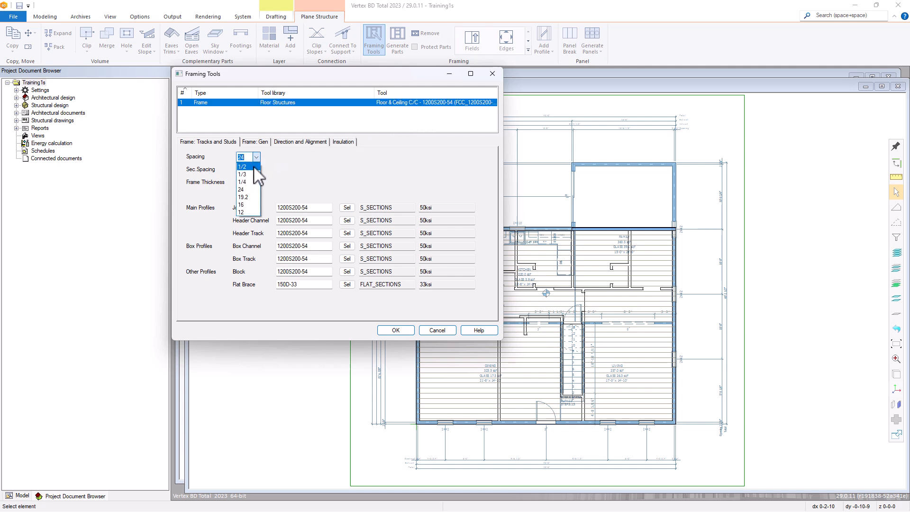
pyautogui.click(247, 206)
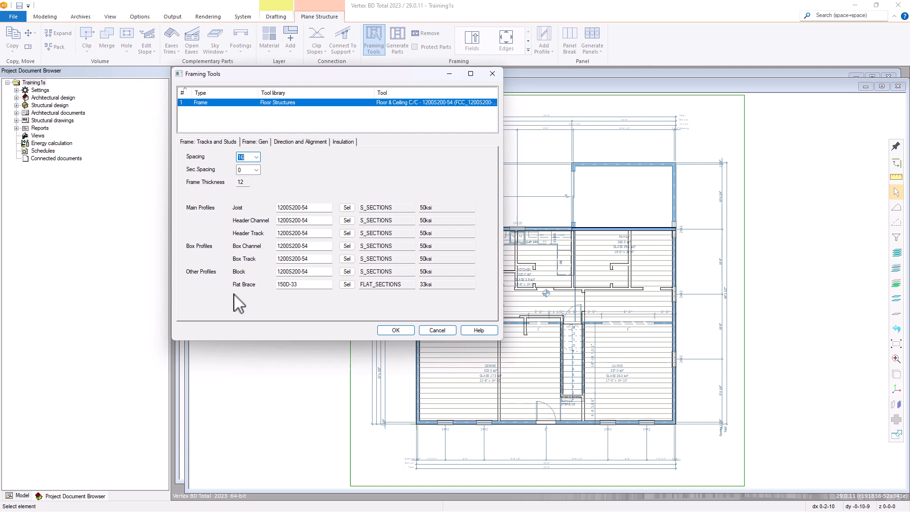
# Step: Examine the cross-section library, code and grade choices for the joist's main profile
pyautogui.click(347, 208)
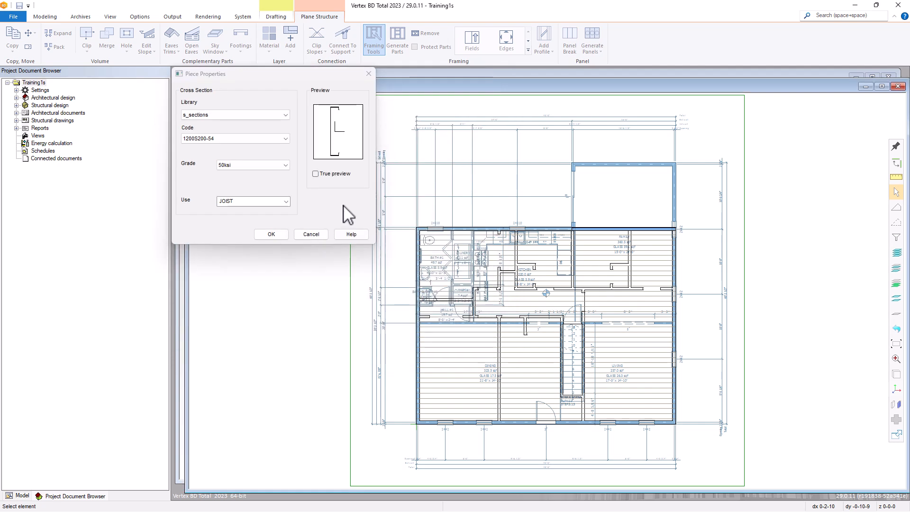
pyautogui.click(286, 115)
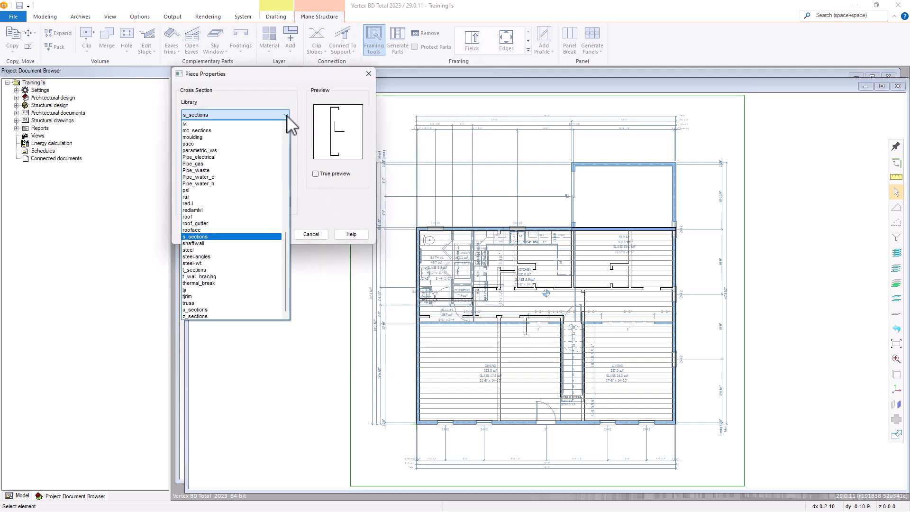
pyautogui.click(287, 117)
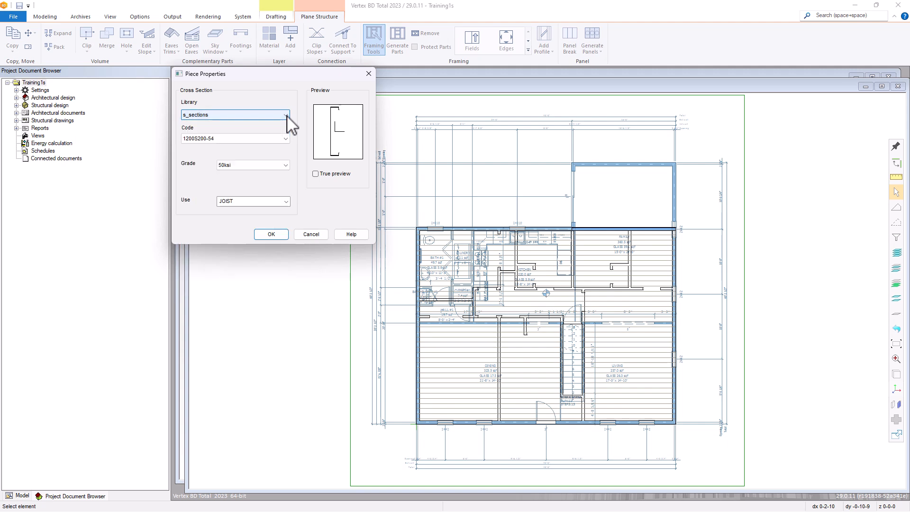
pyautogui.click(287, 139)
pyautogui.click(286, 139)
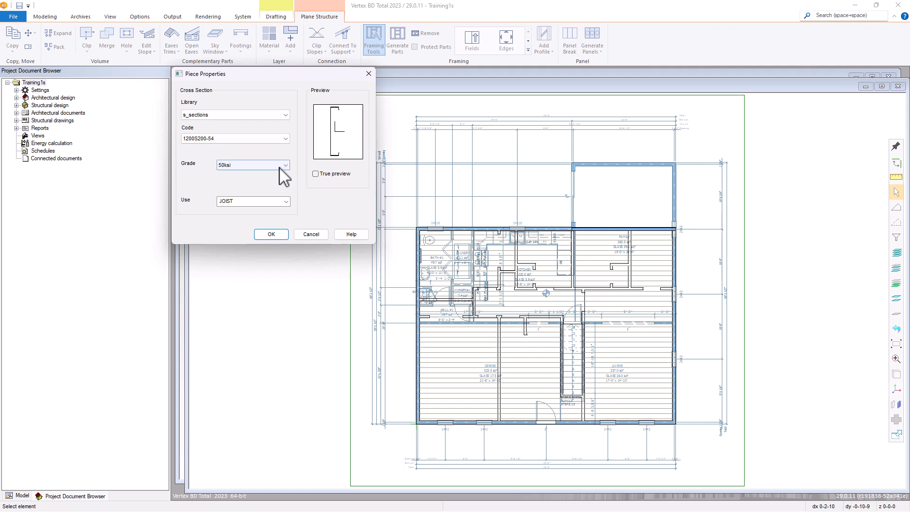
pyautogui.click(311, 236)
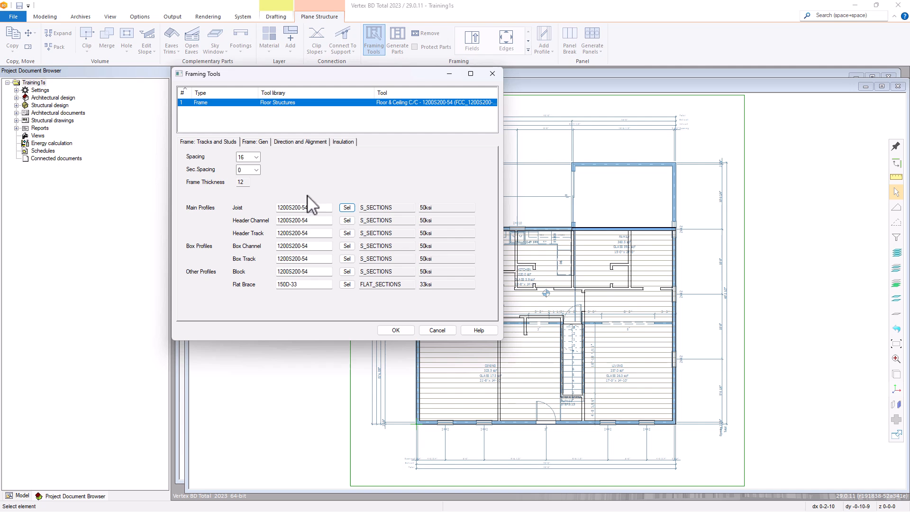
# Step: Set the frame's joist detail to Standard (JOIST)
pyautogui.click(261, 143)
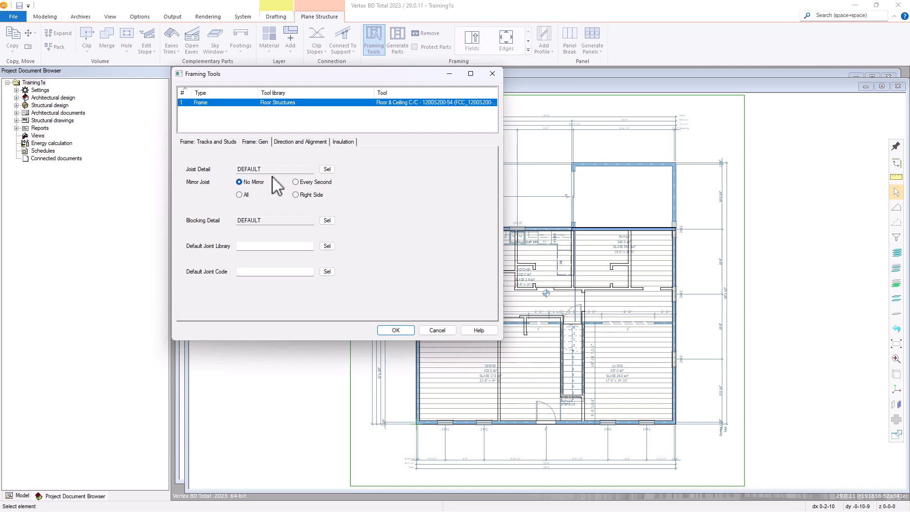
pyautogui.click(328, 169)
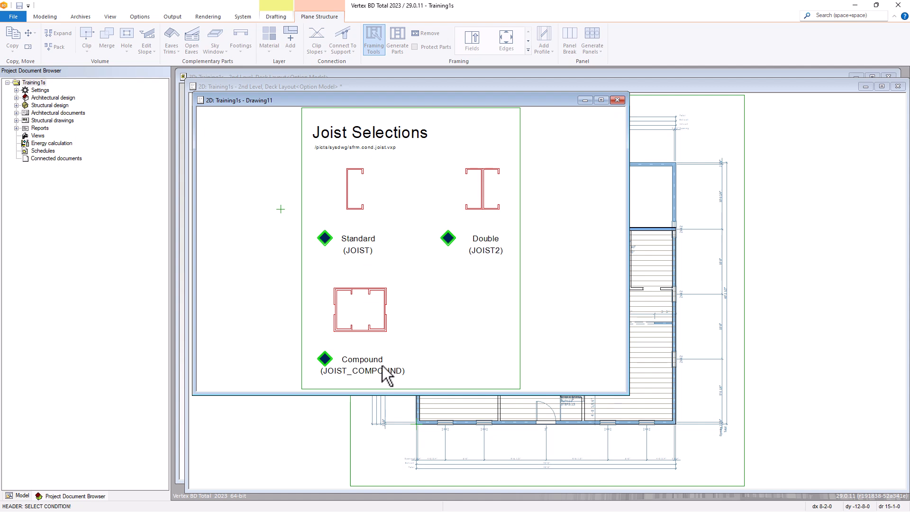
pyautogui.click(325, 238)
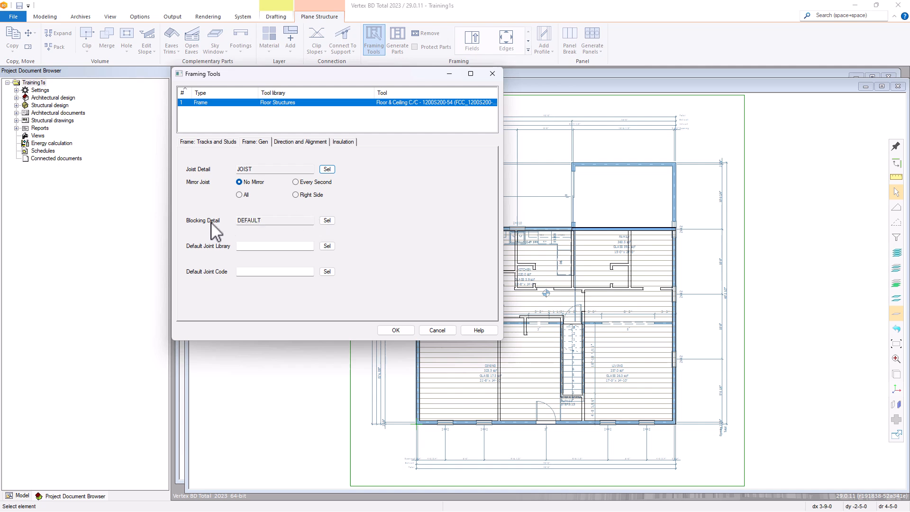
# Step: Review the floor blocking, direction and alignment, and insulation options, then apply the deck's framing tool settings
pyautogui.click(328, 221)
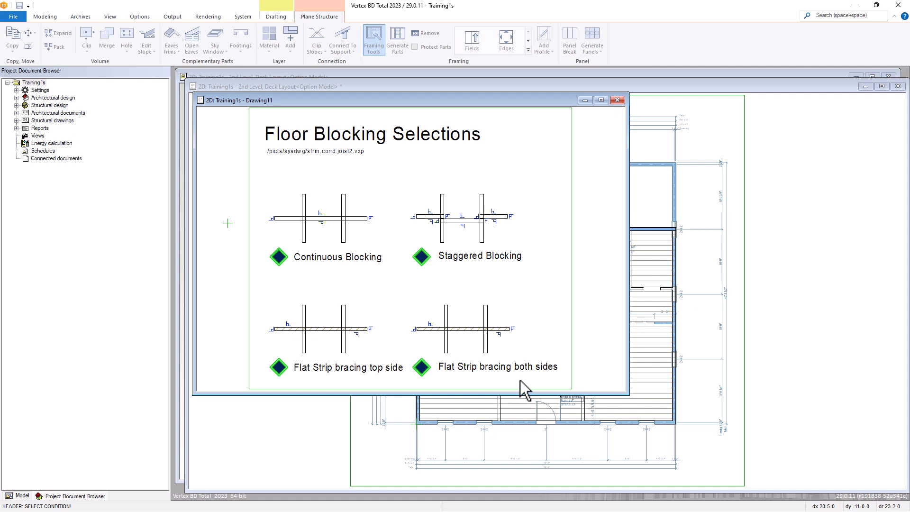
pyautogui.click(617, 100)
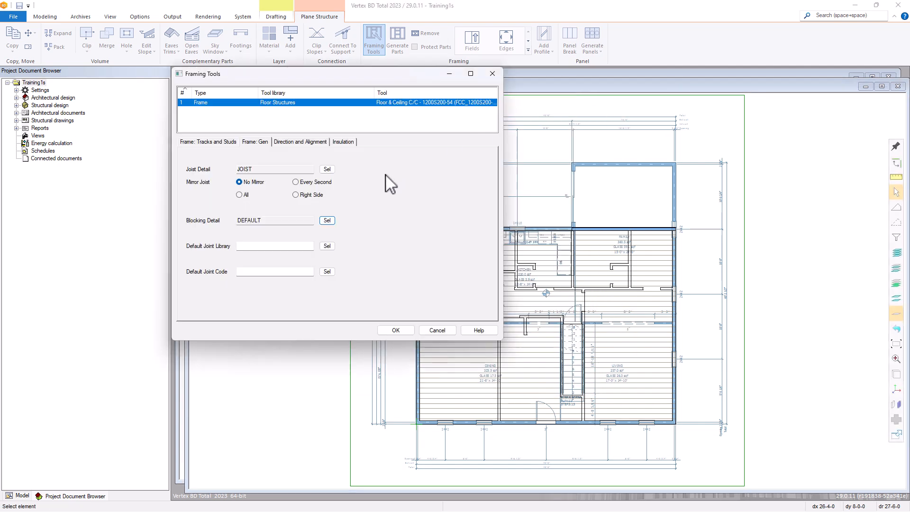
pyautogui.click(296, 142)
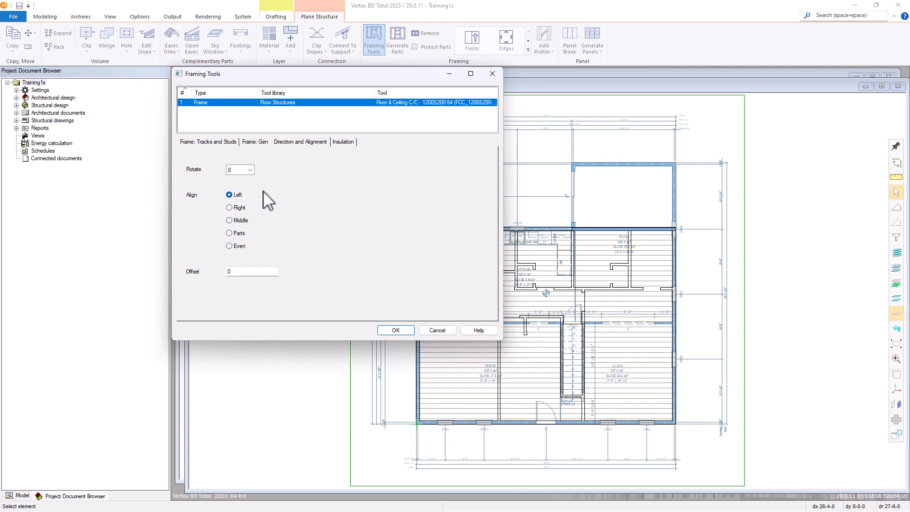
pyautogui.click(344, 143)
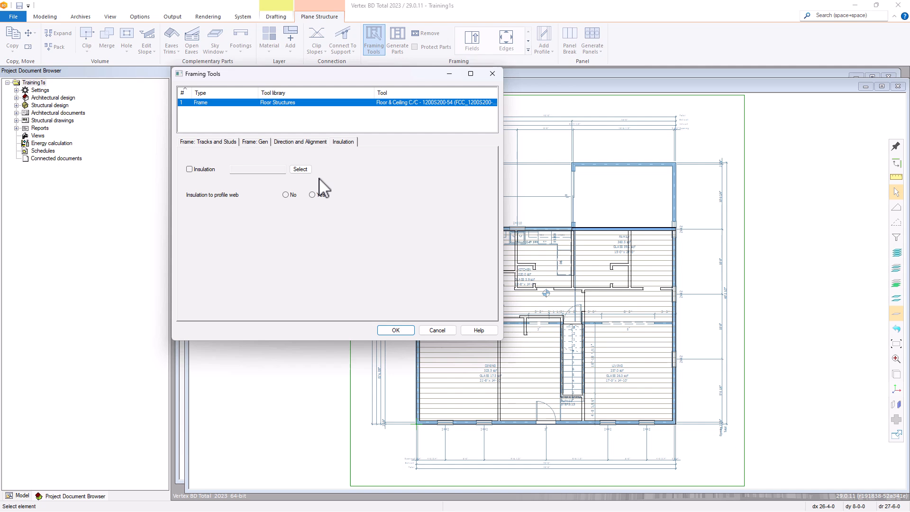
pyautogui.click(395, 331)
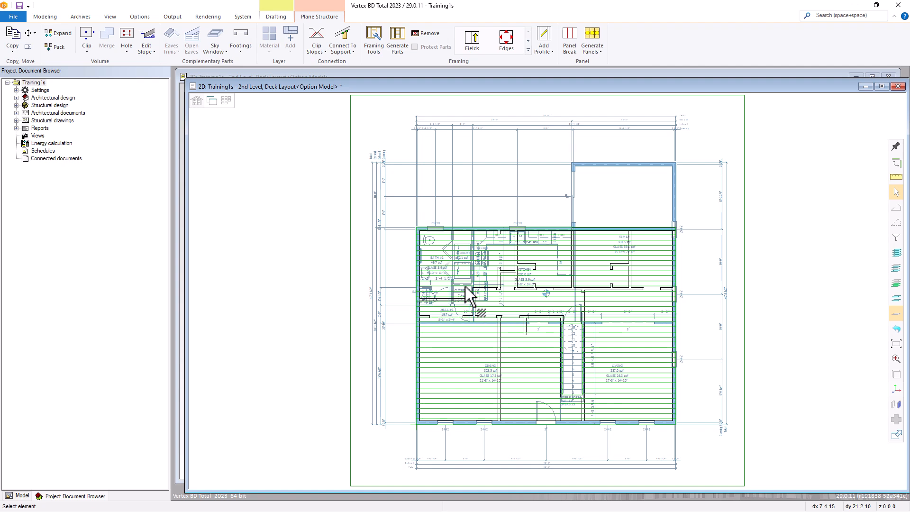
# Step: Start adding panel breaks to the deck and set the panel break spacing to 120
pyautogui.click(571, 42)
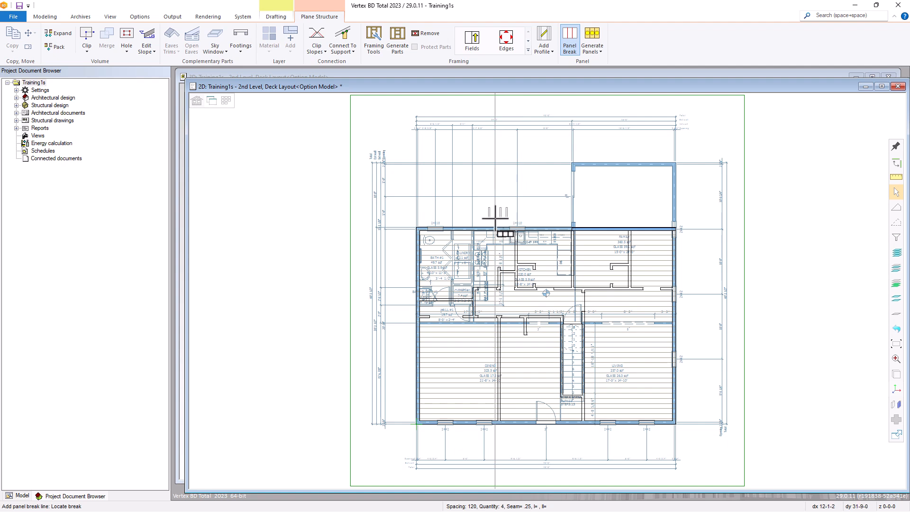
pyautogui.rightClick(507, 304)
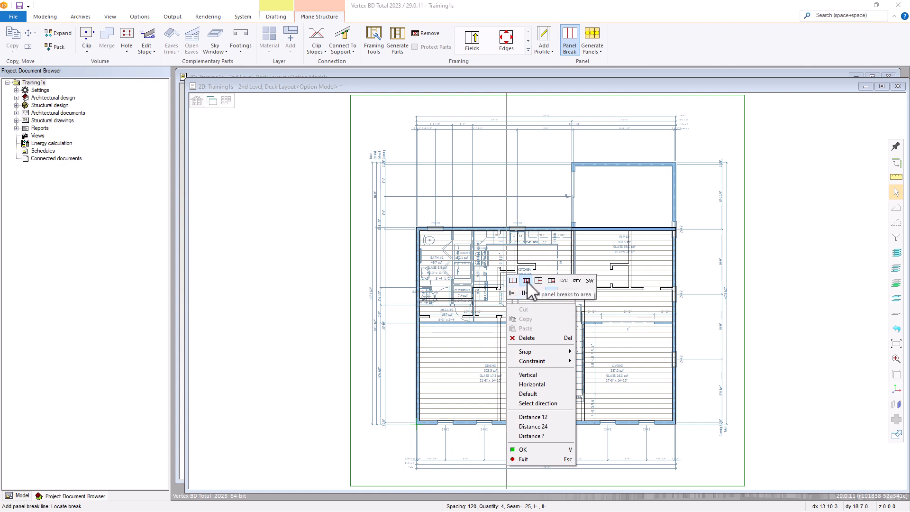
pyautogui.click(552, 291)
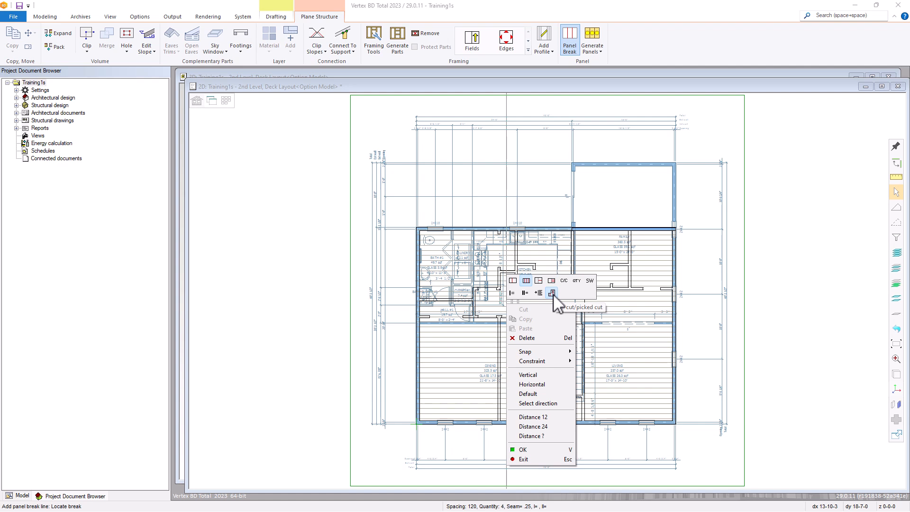
pyautogui.click(551, 293)
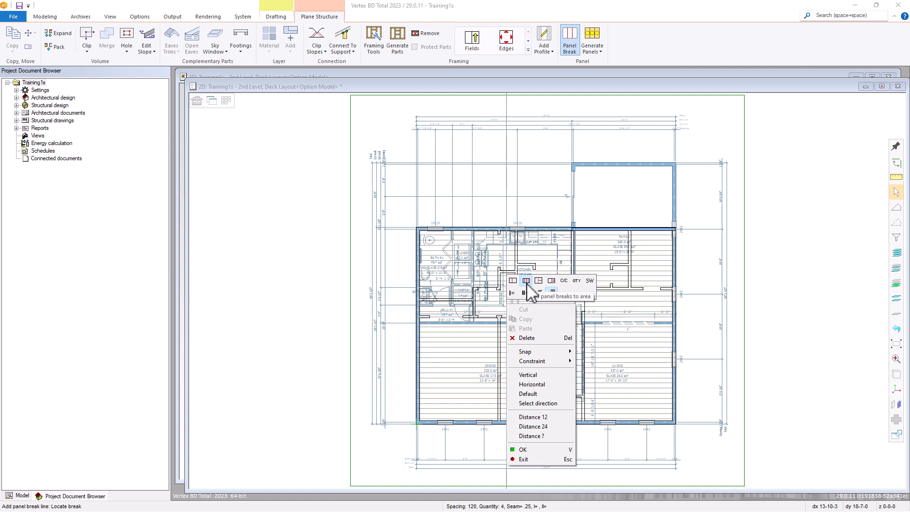
pyautogui.click(564, 281)
pyautogui.moveTo(593, 305); pyautogui.dragTo(572, 304)
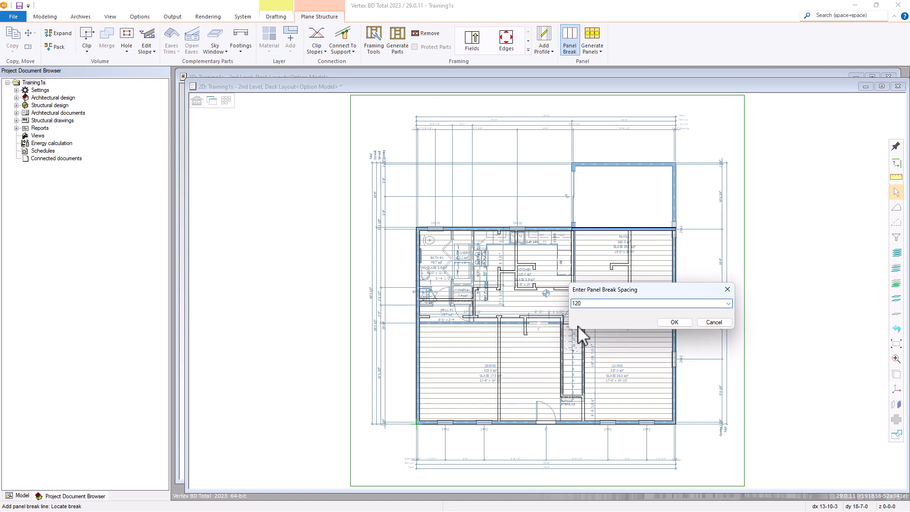
pyautogui.click(674, 322)
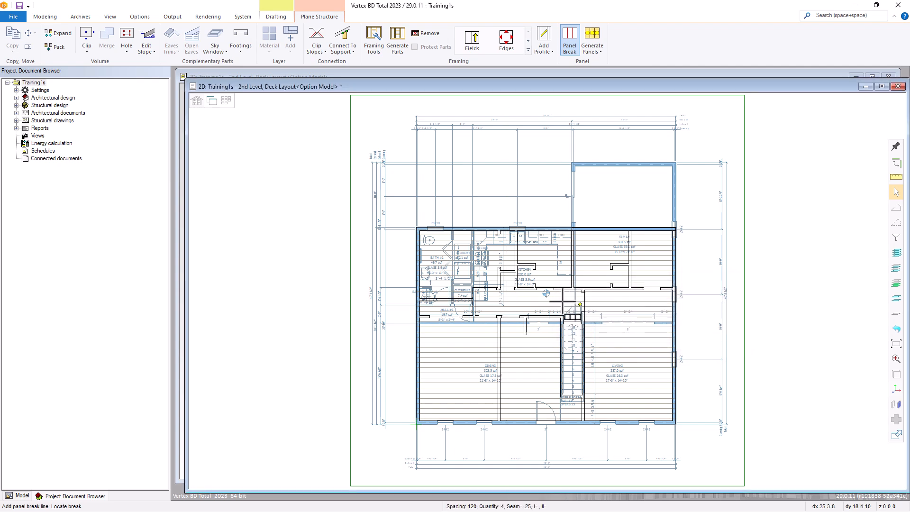
# Step: Set the panel break quantity to 4 and the seam width to .25
pyautogui.rightClick(529, 303)
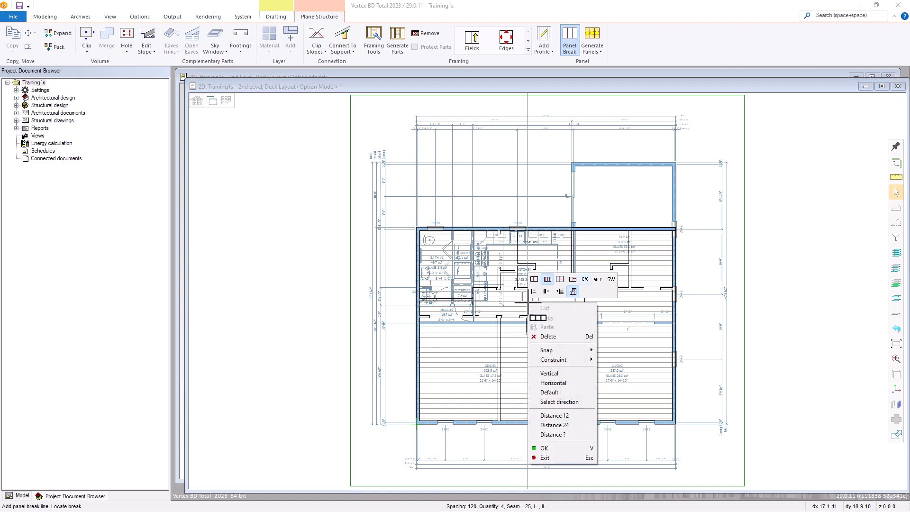
pyautogui.click(598, 280)
pyautogui.doubleClick(615, 299)
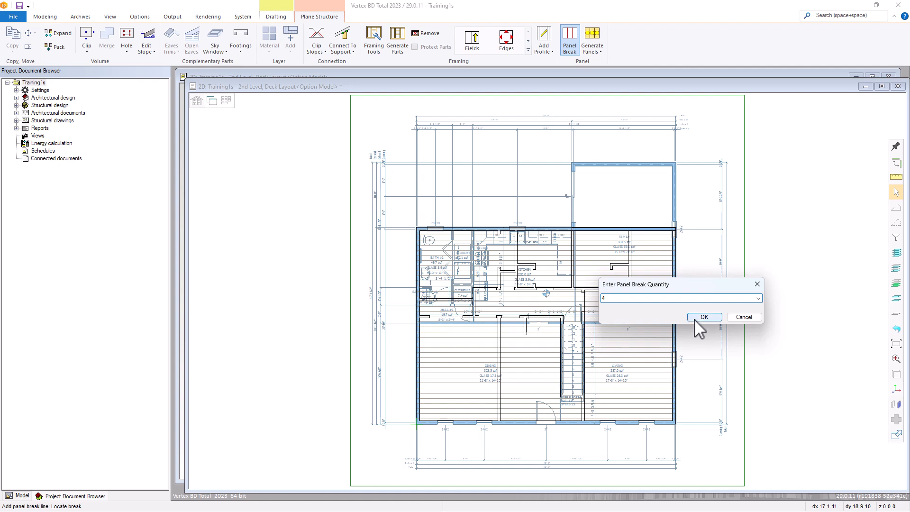
pyautogui.write('4')
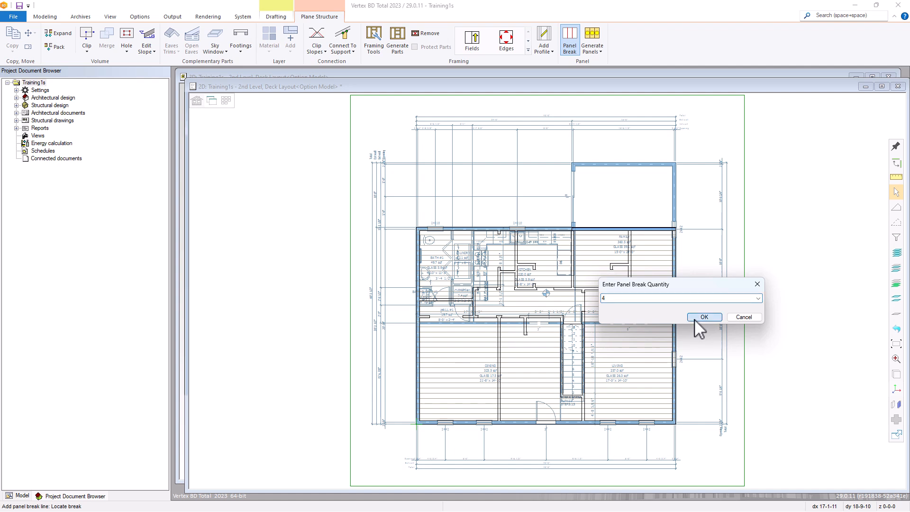
pyautogui.click(695, 318)
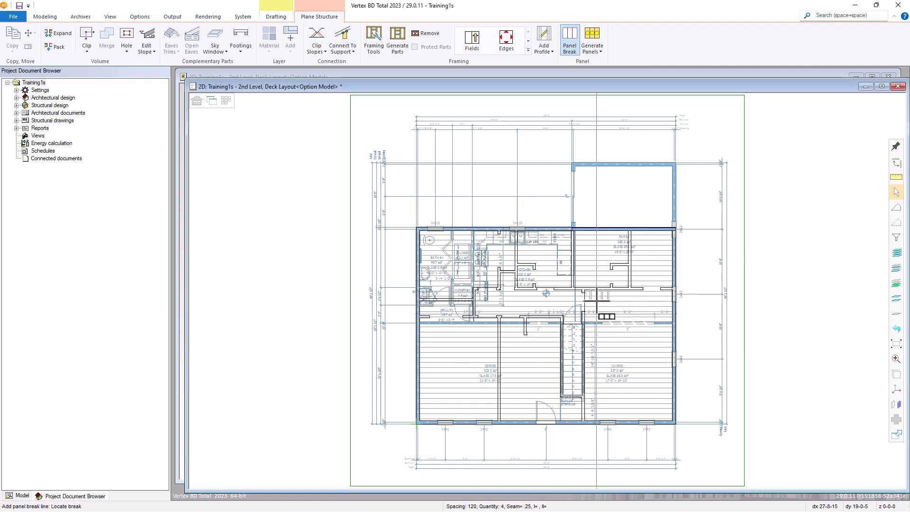
pyautogui.rightClick(597, 301)
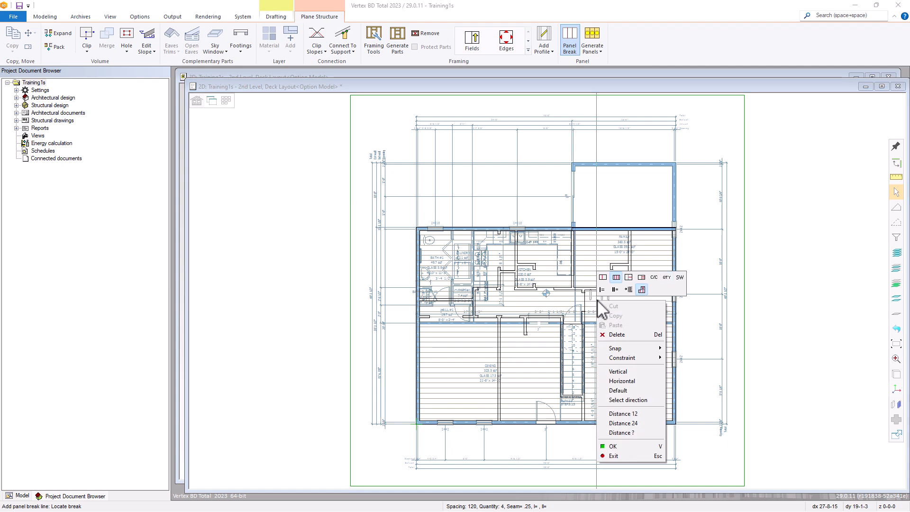
pyautogui.click(680, 278)
pyautogui.write('.25')
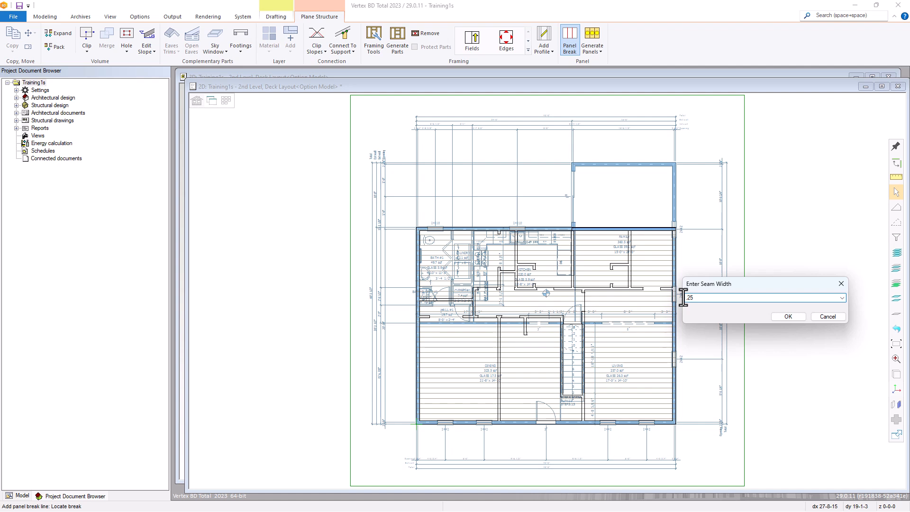
pyautogui.click(787, 316)
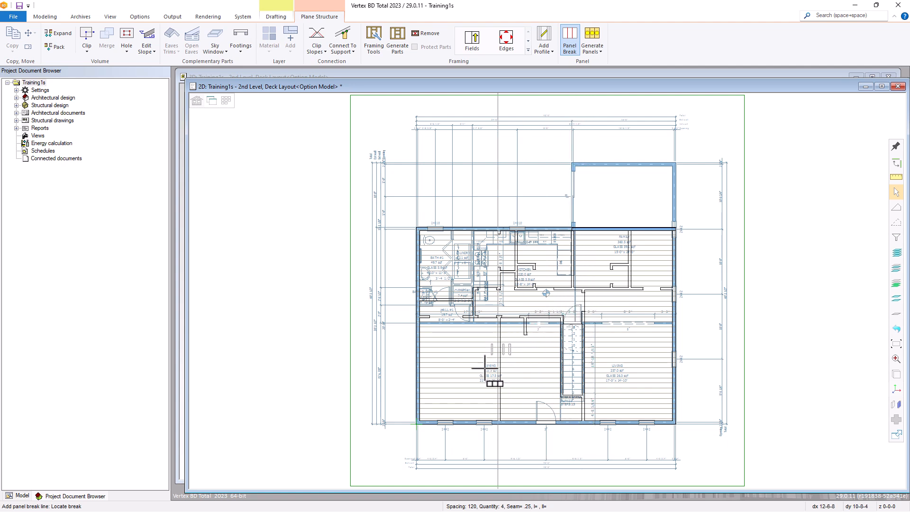
# Step: Place the run of panel breaks across the deck, starting from the lower-left outer corner of the exterior wall
pyautogui.scroll(5, 555, 299)
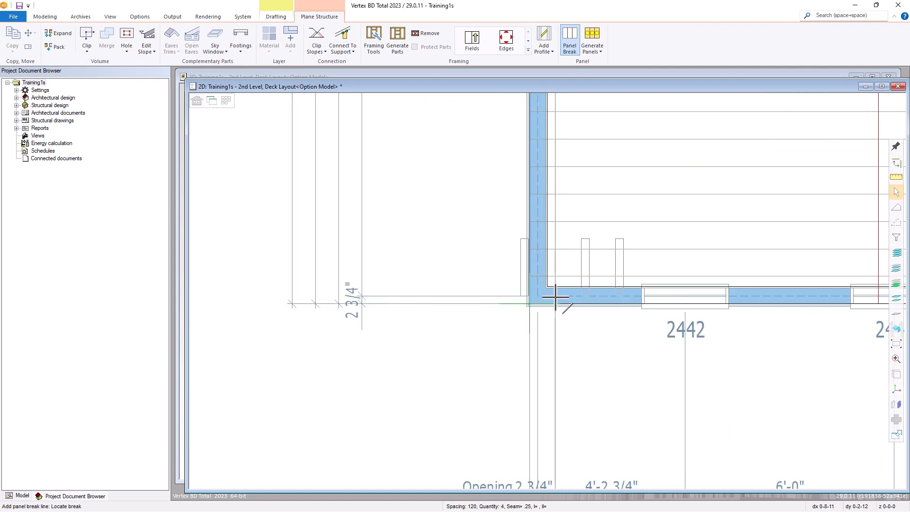
pyautogui.scroll(-8, 558, 294)
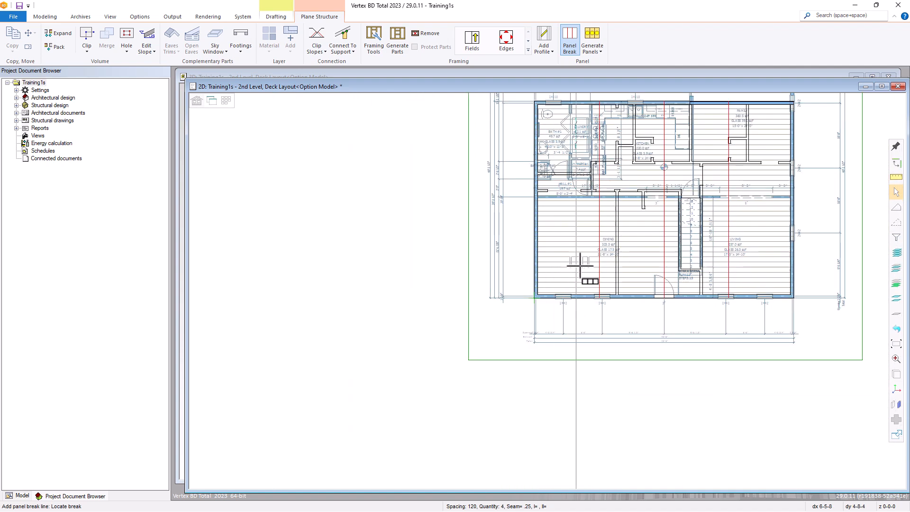
pyautogui.scroll(4, 592, 248)
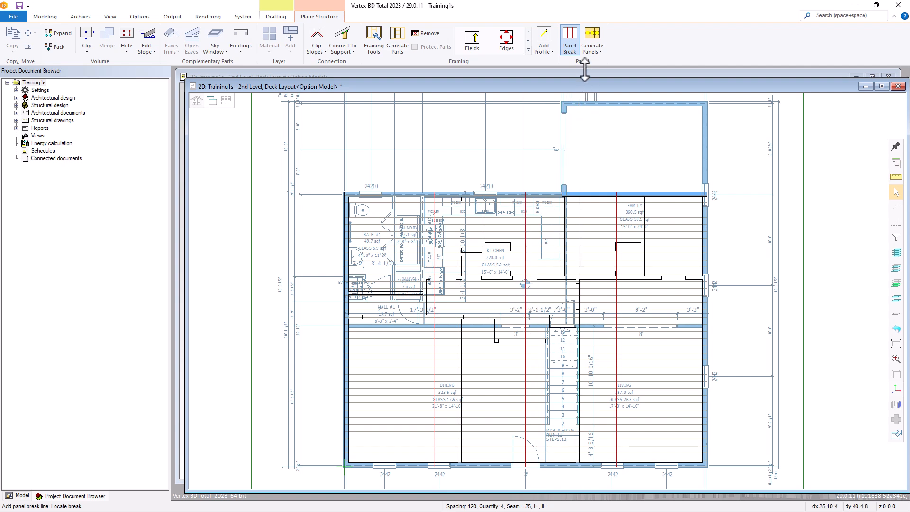
# Step: Start generating panels from the deck and select all four fields between the panel breaks for conversion
pyautogui.click(592, 33)
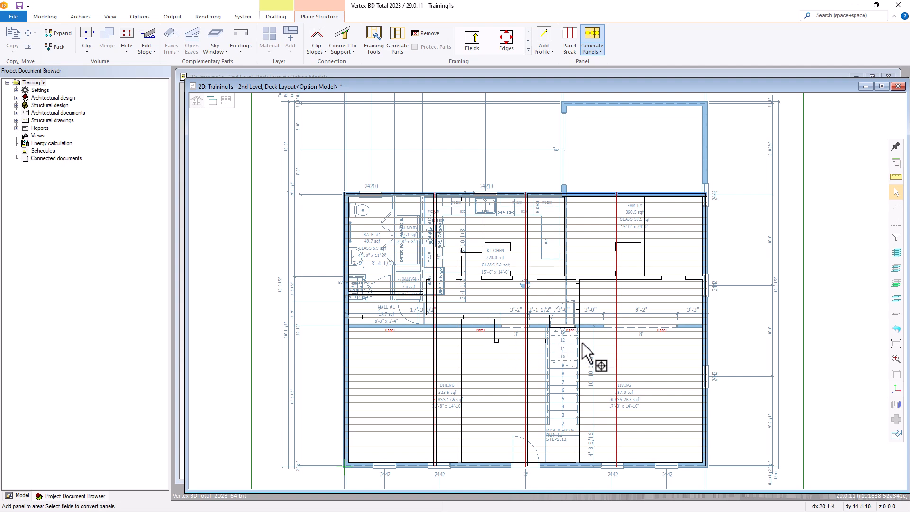
pyautogui.moveTo(674, 339); pyautogui.dragTo(376, 329)
pyautogui.click(376, 328)
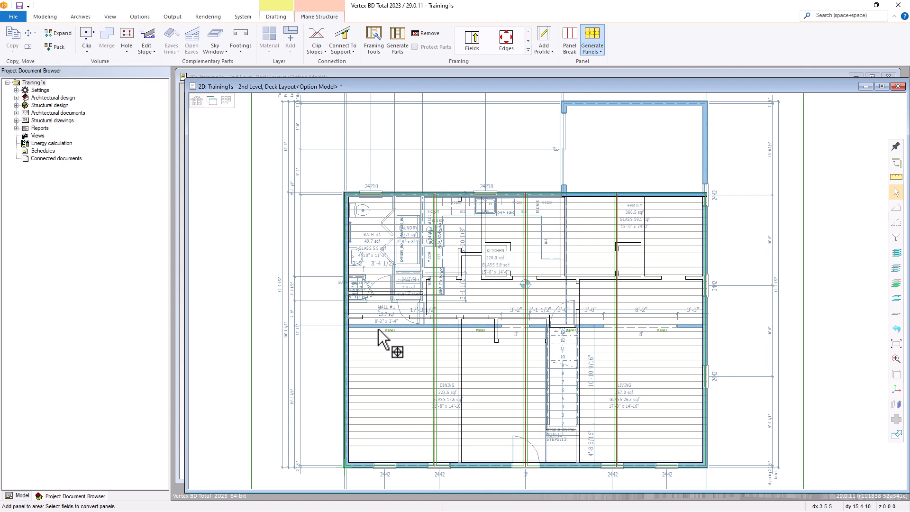
pyautogui.rightClick(474, 344)
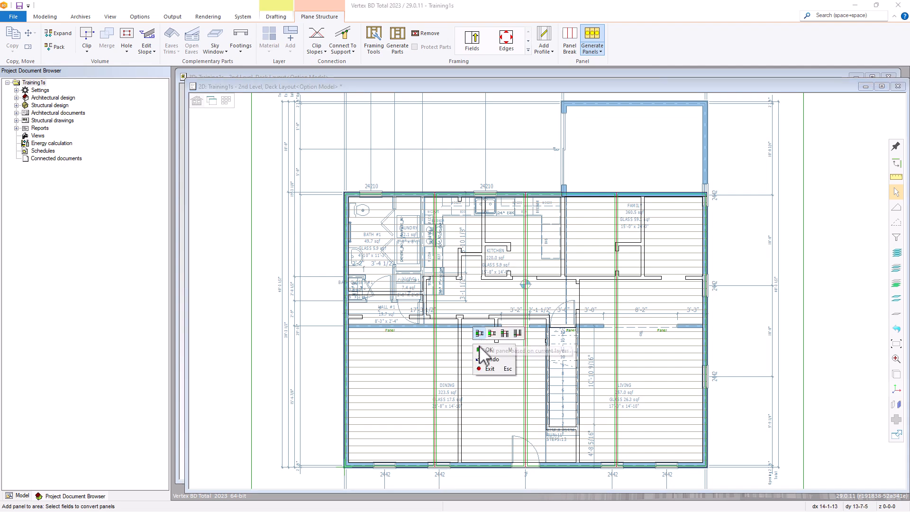
pyautogui.click(481, 352)
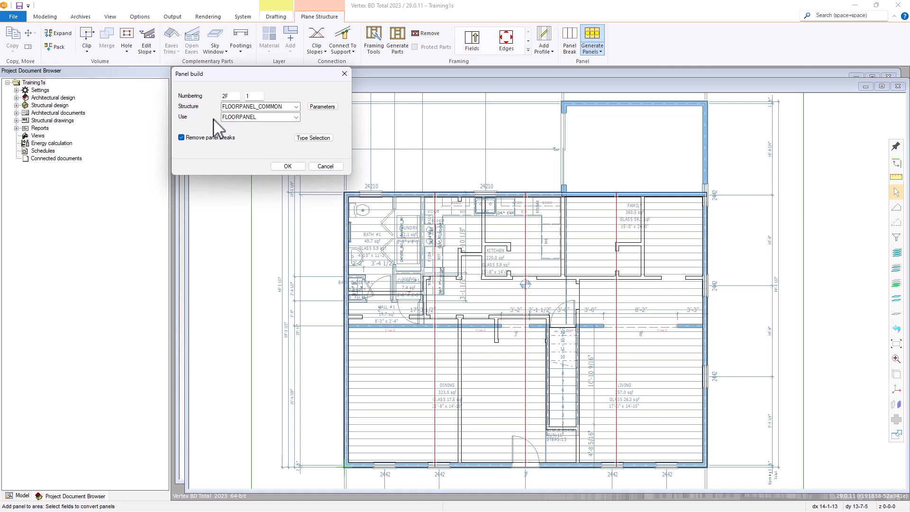
# Step: Build the floor panels with framing along the longest span and sheathing generated, without removing the panel breaks
pyautogui.press('Return')
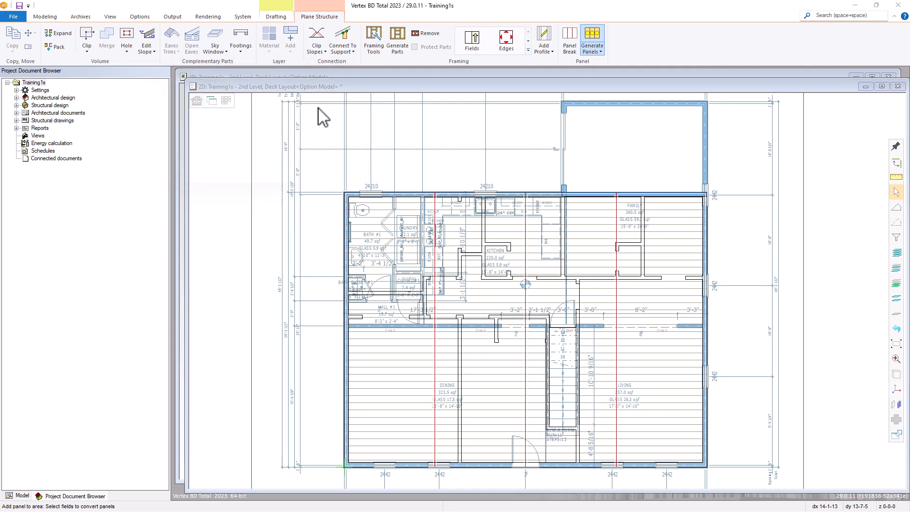
pyautogui.click(197, 117)
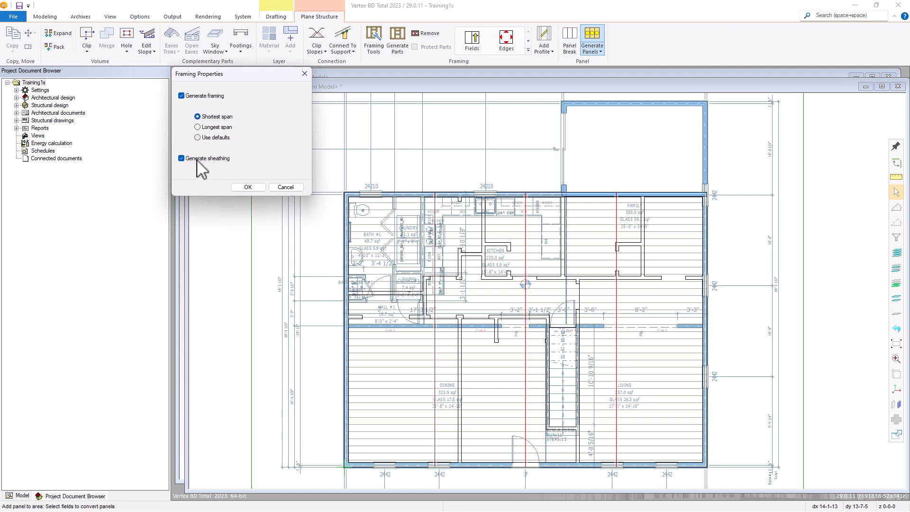
pyautogui.click(198, 127)
pyautogui.click(248, 187)
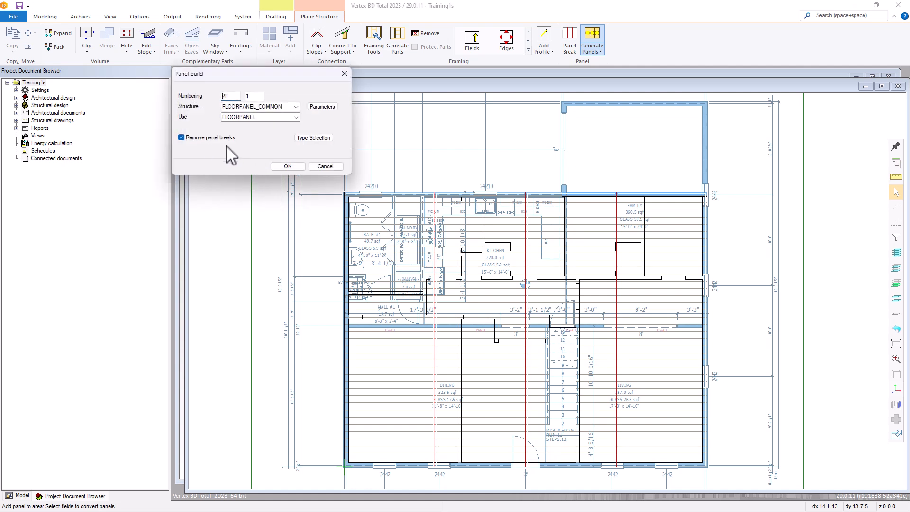
pyautogui.click(181, 138)
pyautogui.click(291, 167)
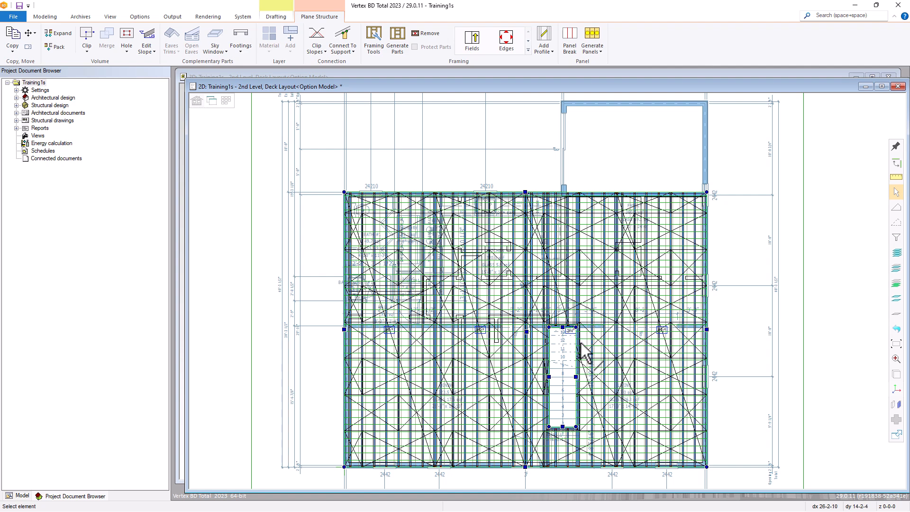
# Step: Inspect the generated floor panels and their labels, and clear the deck selection
pyautogui.scroll(2, 662, 338)
pyautogui.scroll(3, 546, 287)
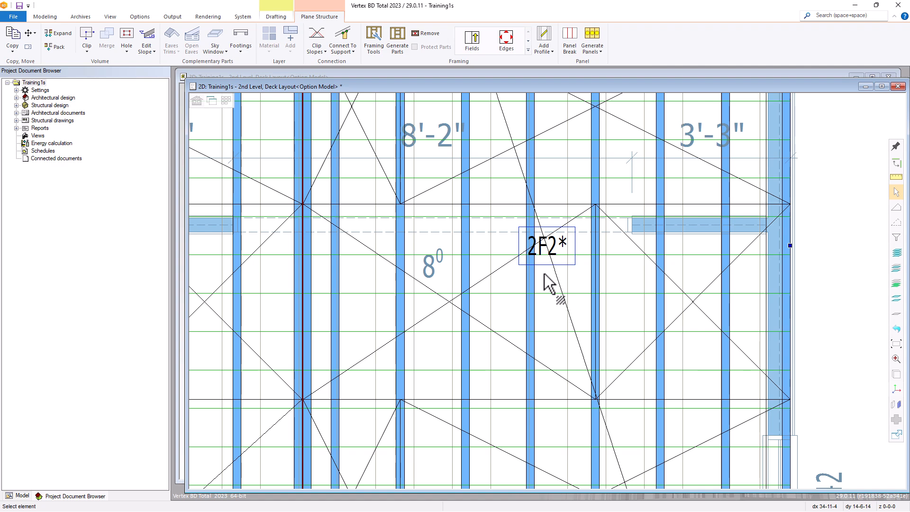
pyautogui.scroll(-3, 545, 275)
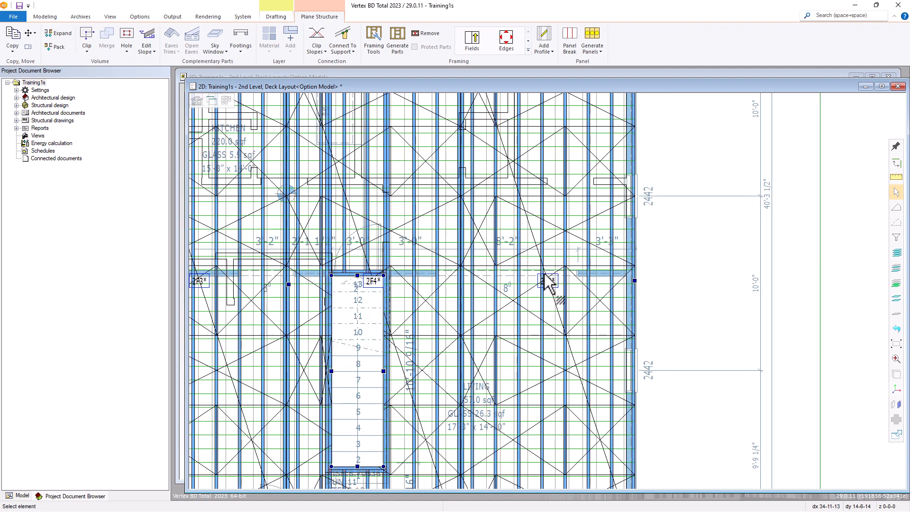
pyautogui.scroll(-3, 545, 275)
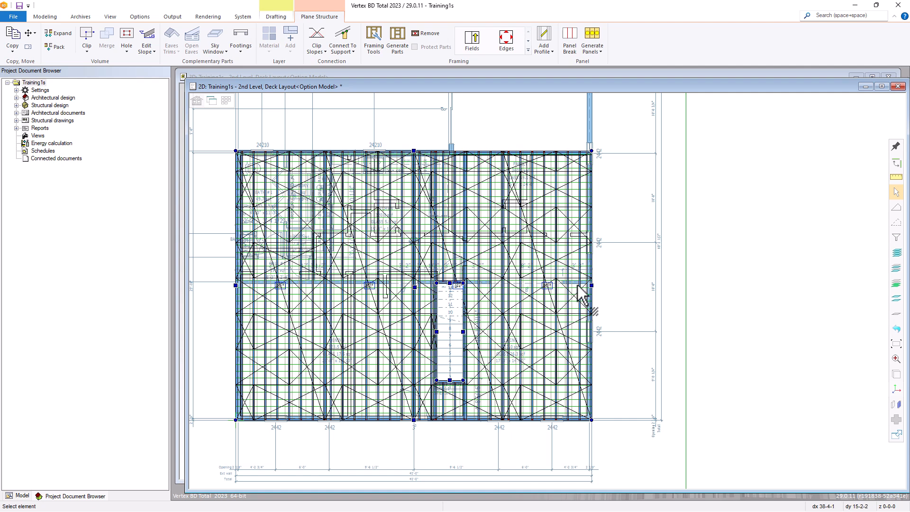
pyautogui.press('Escape')
pyautogui.click(288, 283)
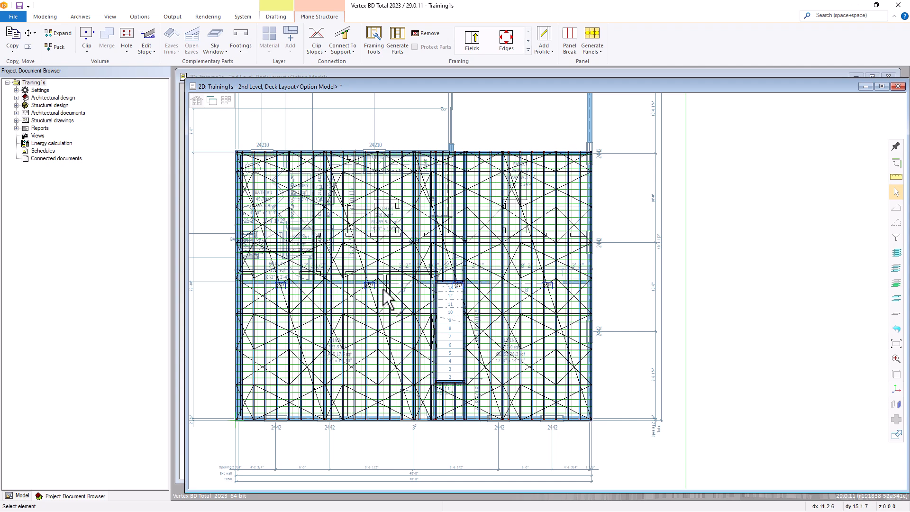
# Step: Open the framing lines of floor panel 2F2 for editing and start adding blockings
pyautogui.scroll(3, 545, 290)
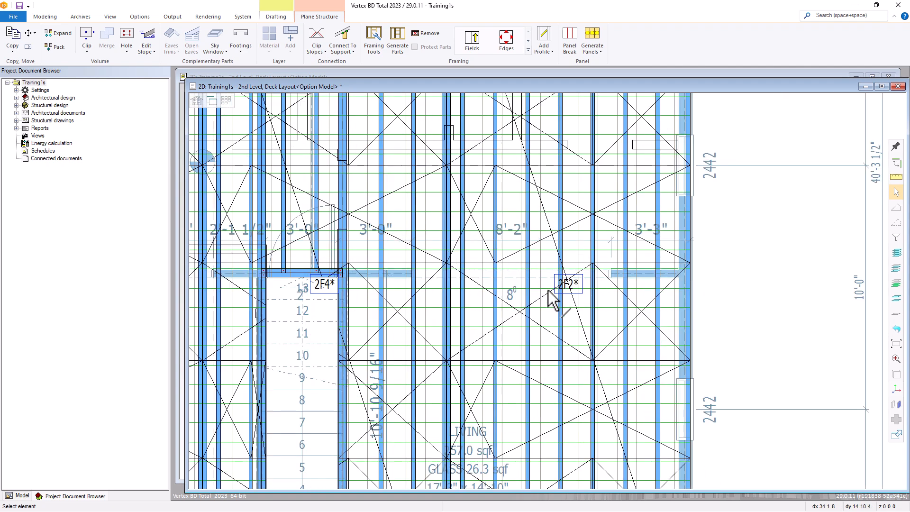
pyautogui.scroll(1, 549, 289)
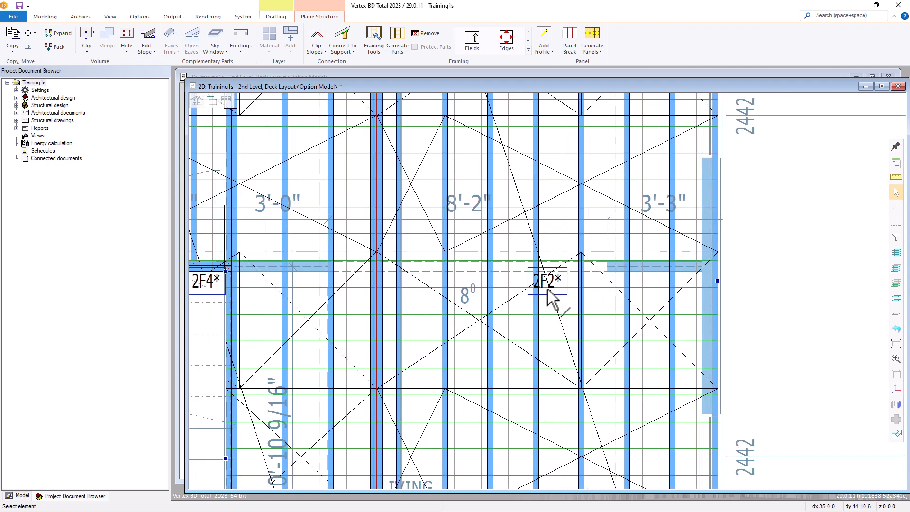
pyautogui.click(557, 236)
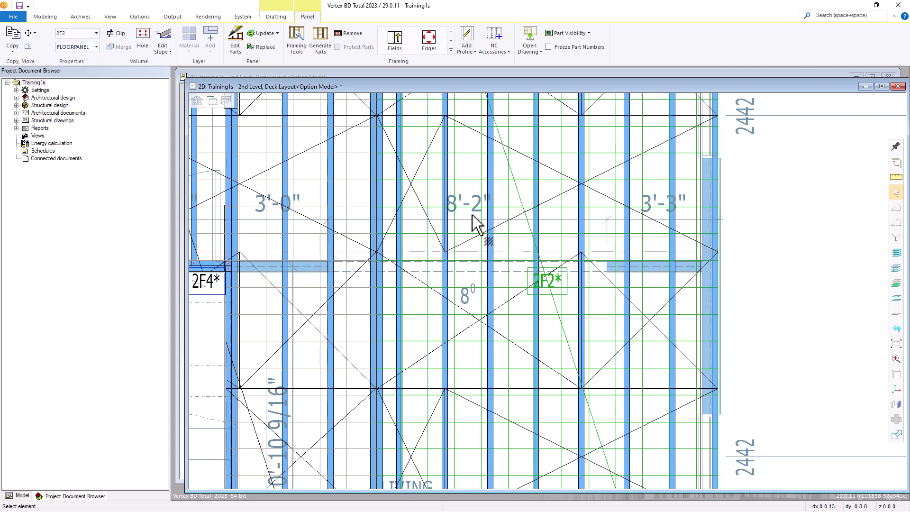
pyautogui.click(451, 51)
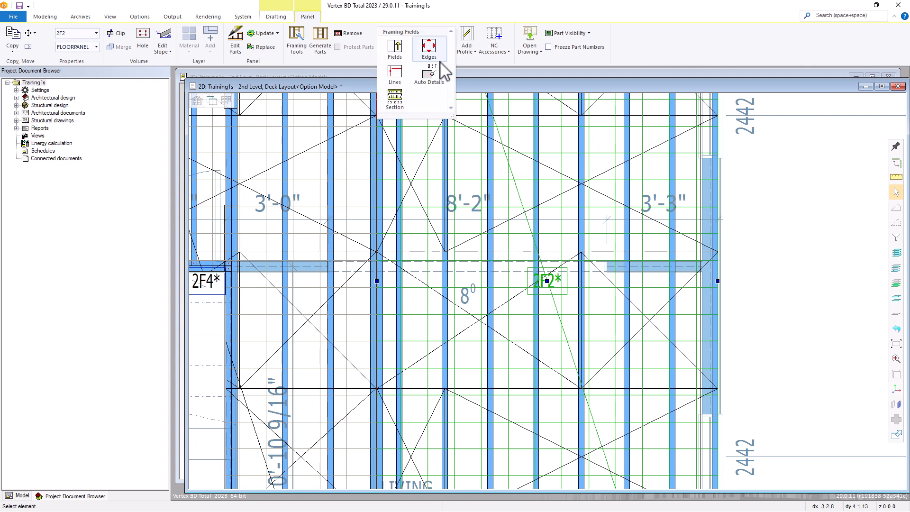
pyautogui.click(394, 74)
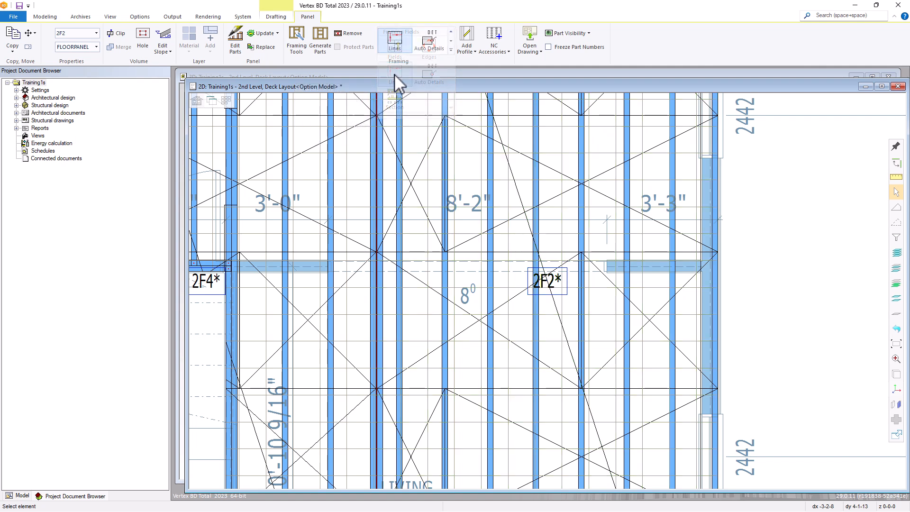
pyautogui.rightClick(549, 247)
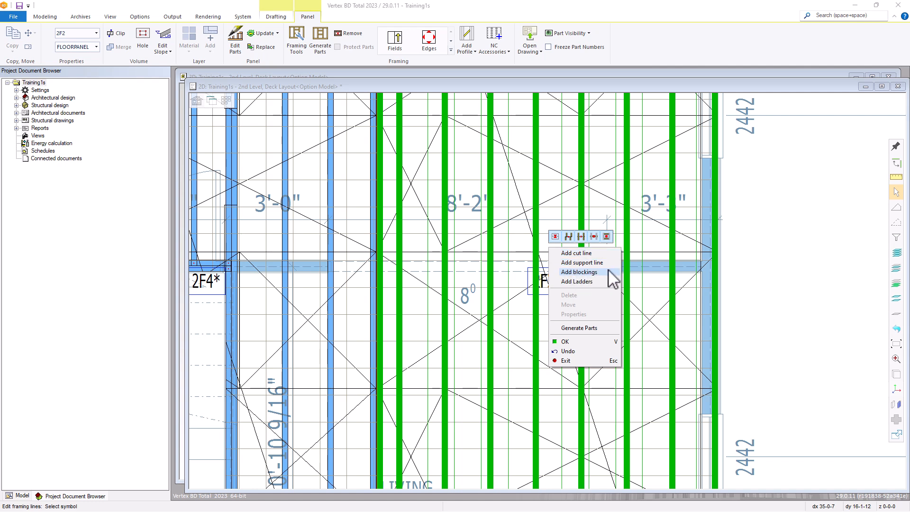
pyautogui.click(571, 272)
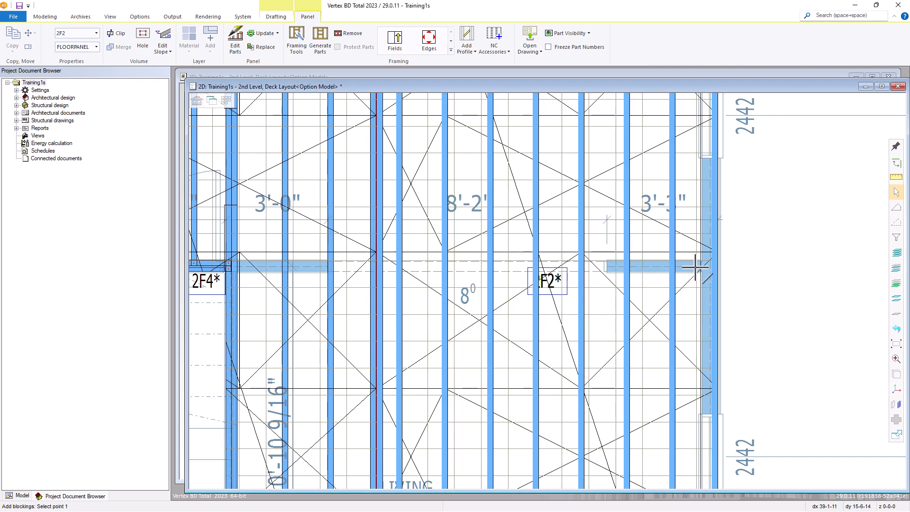
# Step: Define the blocking line along the interior wall's centre line, from panel 2F2's exterior-wall edge joist to its opposite edge joist
pyautogui.scroll(2, 702, 267)
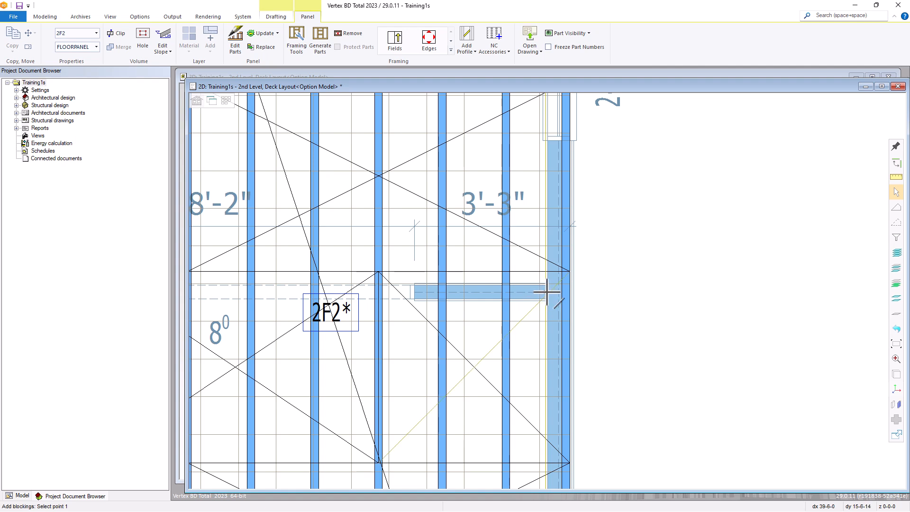
pyautogui.press('o')
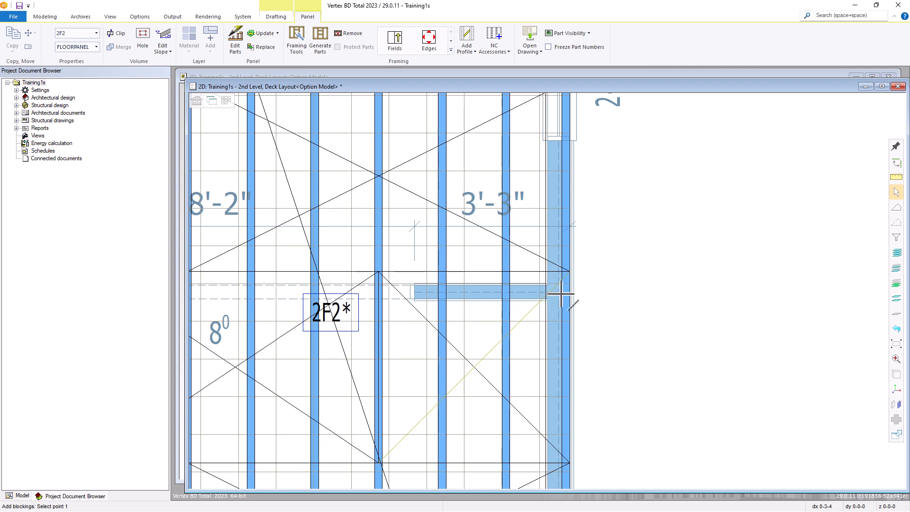
pyautogui.click(561, 293)
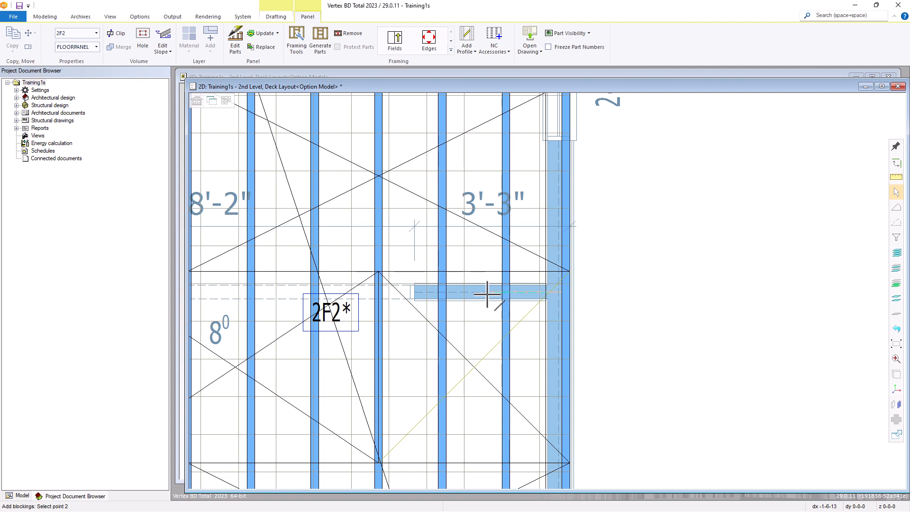
pyautogui.scroll(-2, 471, 284)
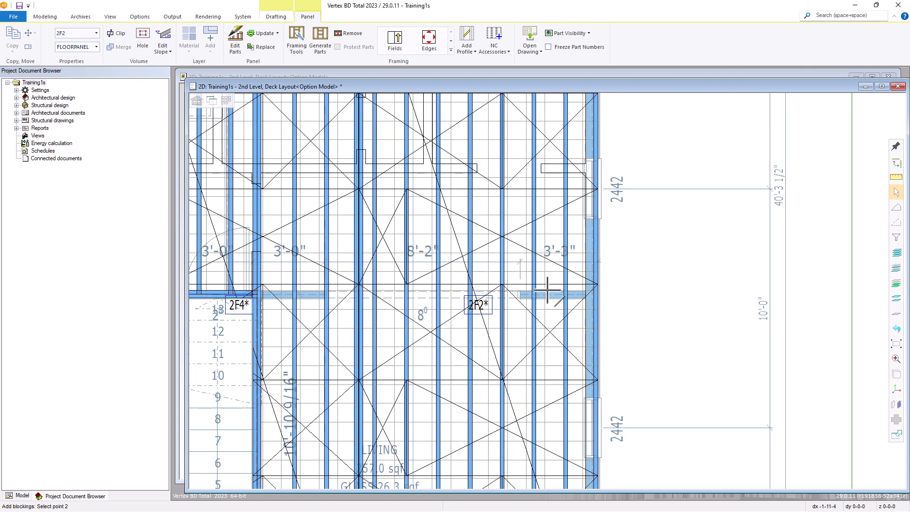
pyautogui.scroll(-2, 472, 285)
pyautogui.scroll(3, 435, 305)
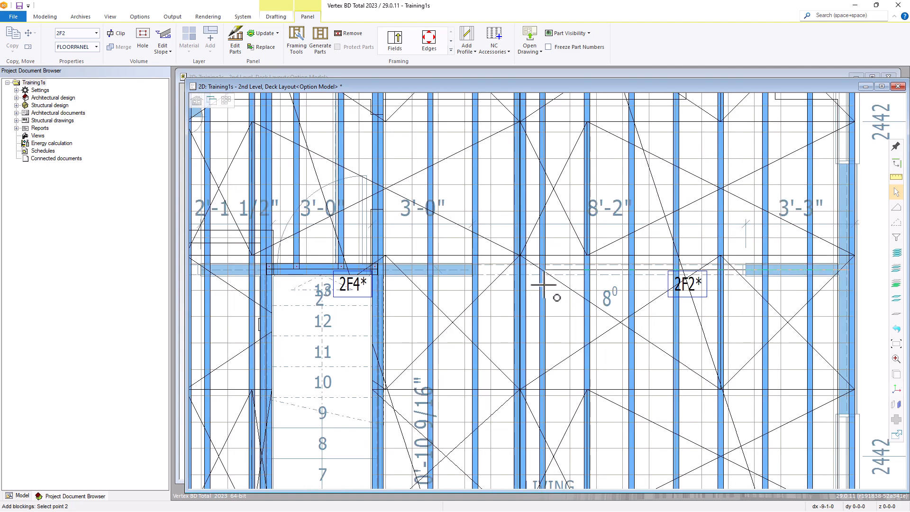
pyautogui.scroll(4, 544, 285)
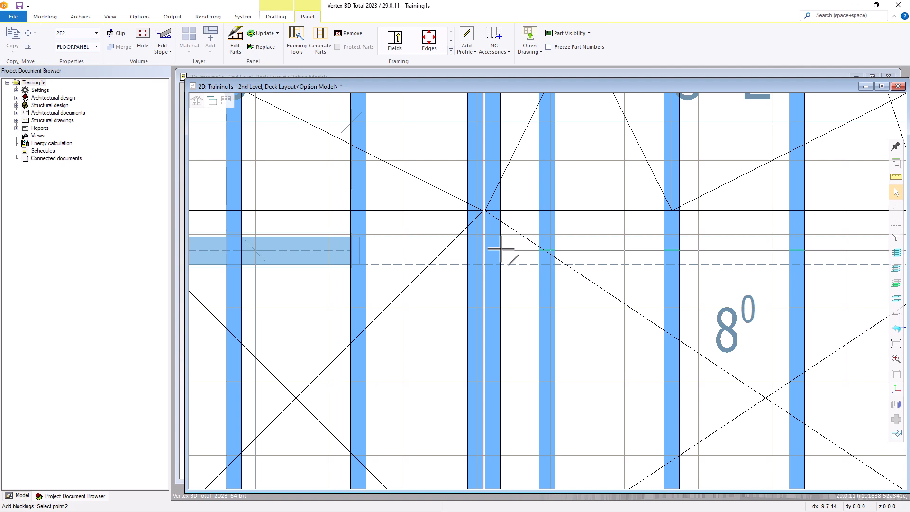
pyautogui.click(501, 248)
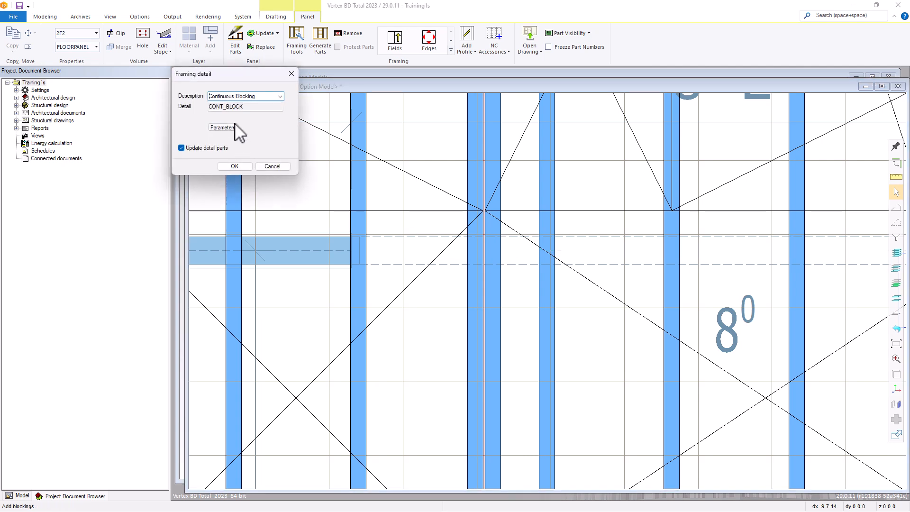
# Step: Choose the Continuous Blocking detail with detail parts updated, and apply it to the blocking line in panel 2F2
pyautogui.click(279, 97)
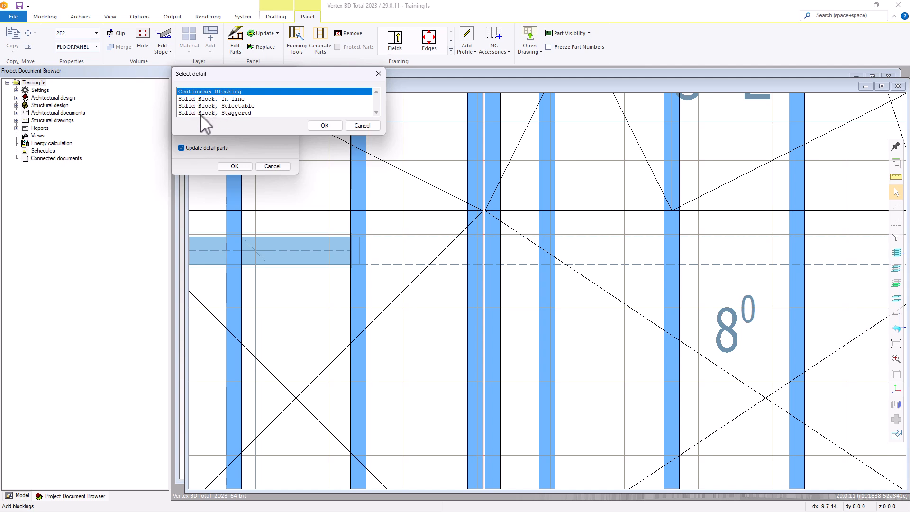
pyautogui.doubleClick(228, 91)
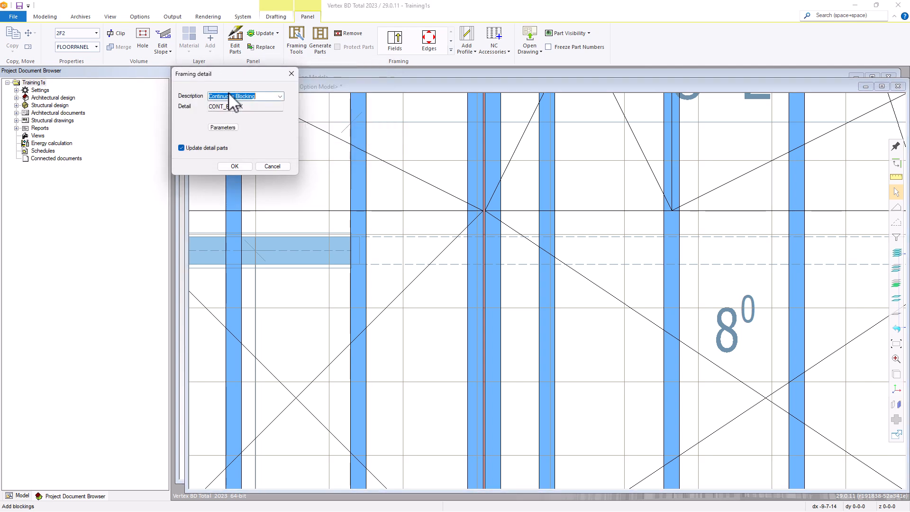
pyautogui.click(241, 129)
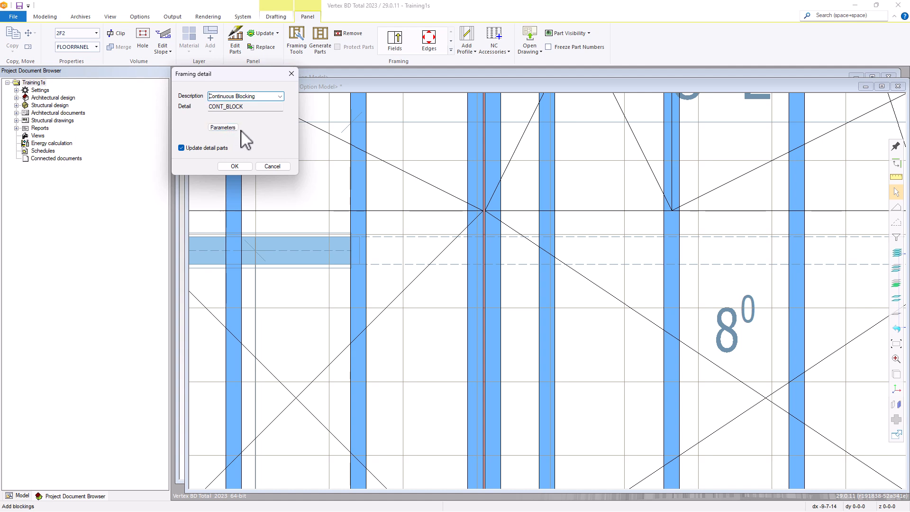
pyautogui.click(235, 166)
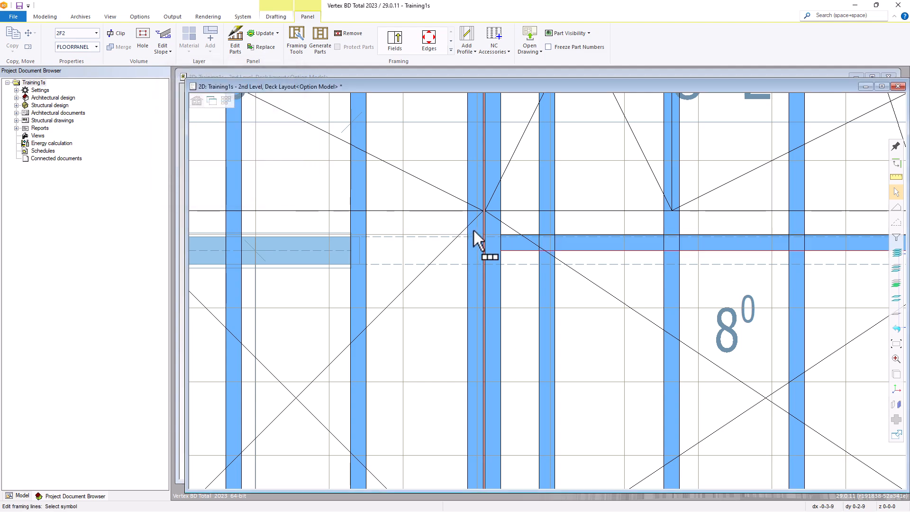
pyautogui.scroll(-3, 474, 230)
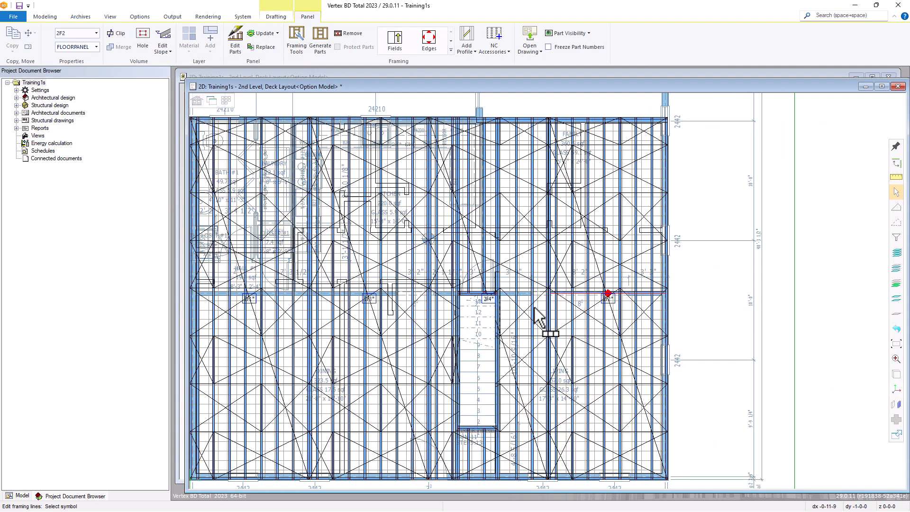
pyautogui.scroll(1, 535, 308)
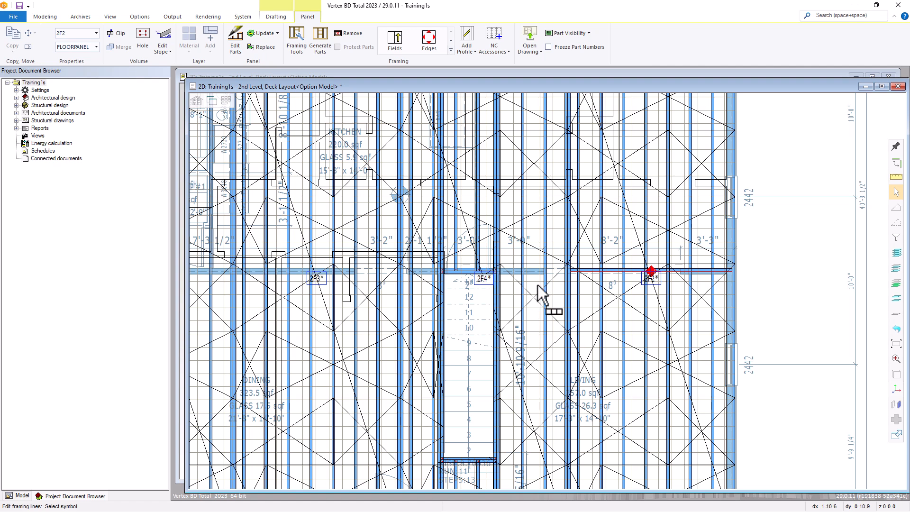
# Step: Finish editing panel 2F2, open the framing lines of floor panel 2F4 for editing, and start adding blockings
pyautogui.click(561, 286)
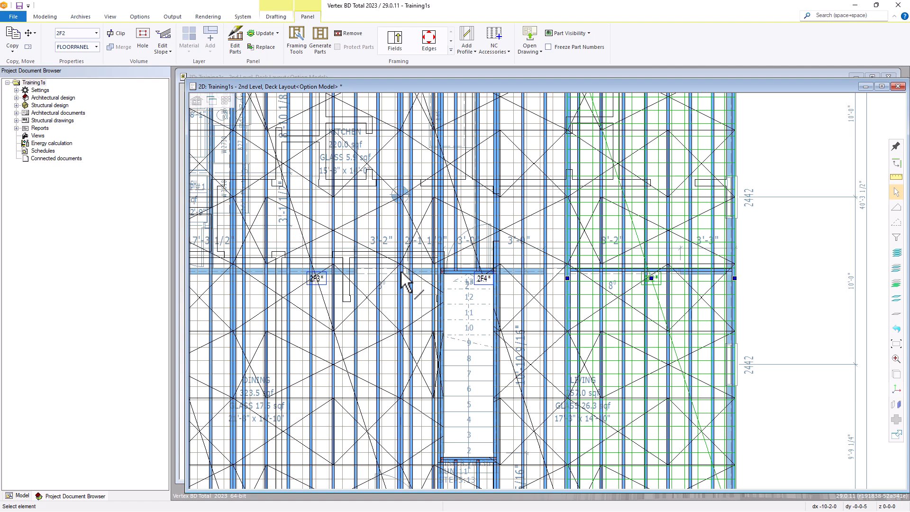
pyautogui.click(512, 291)
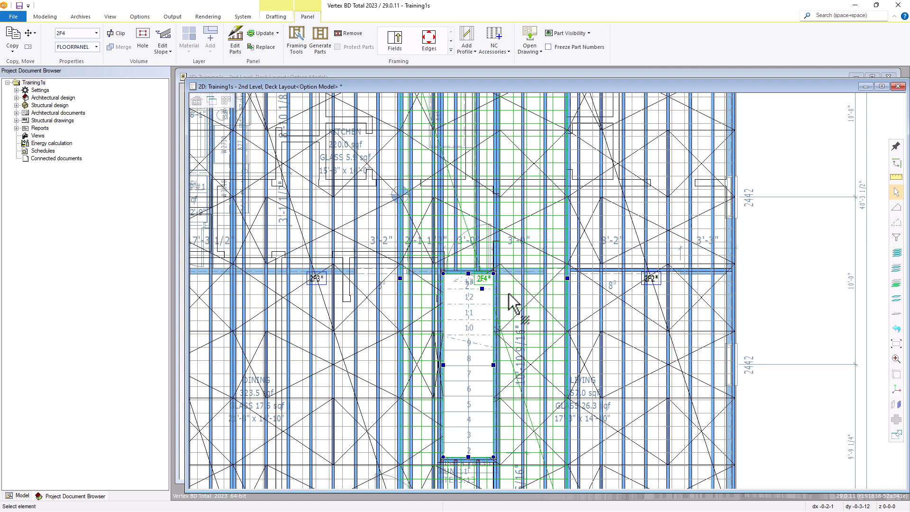
pyautogui.click(451, 50)
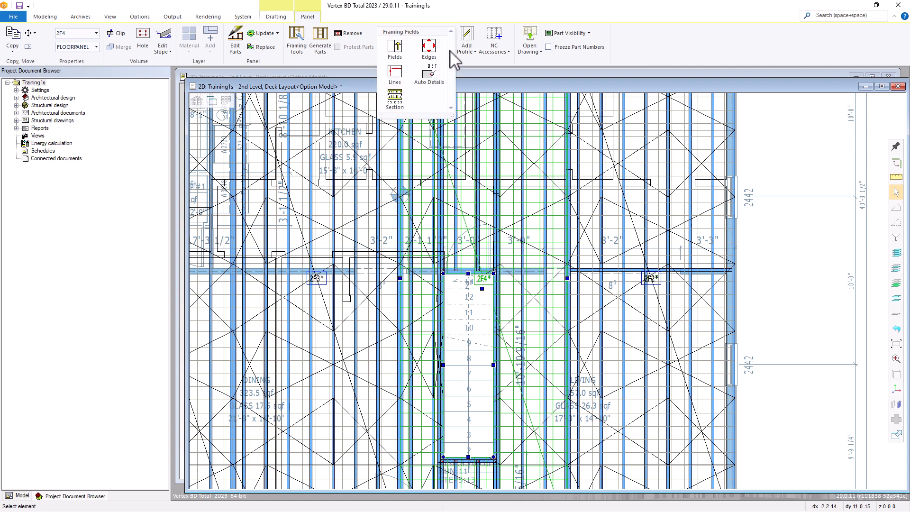
pyautogui.click(397, 79)
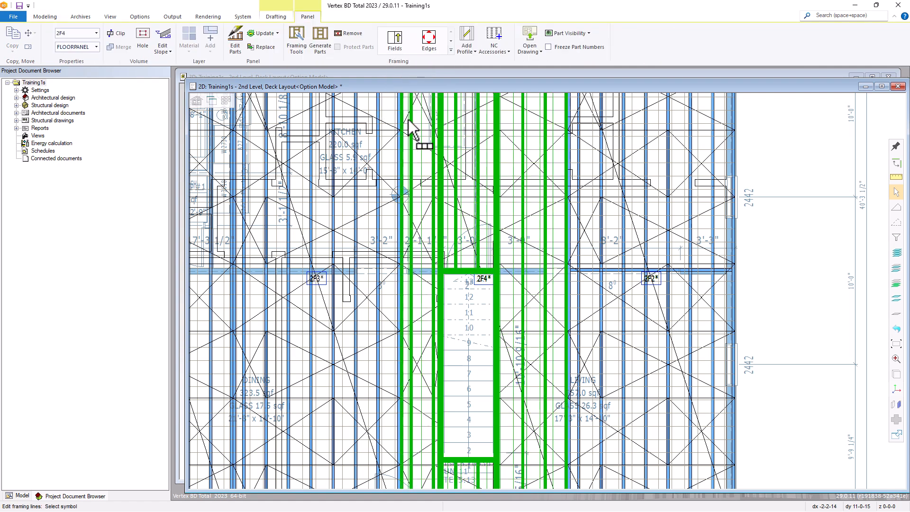
pyautogui.rightClick(515, 260)
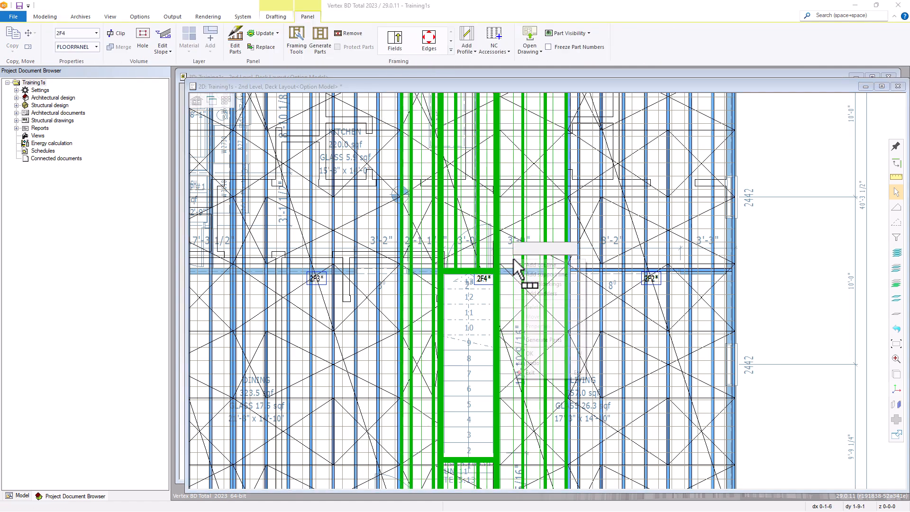
pyautogui.click(535, 284)
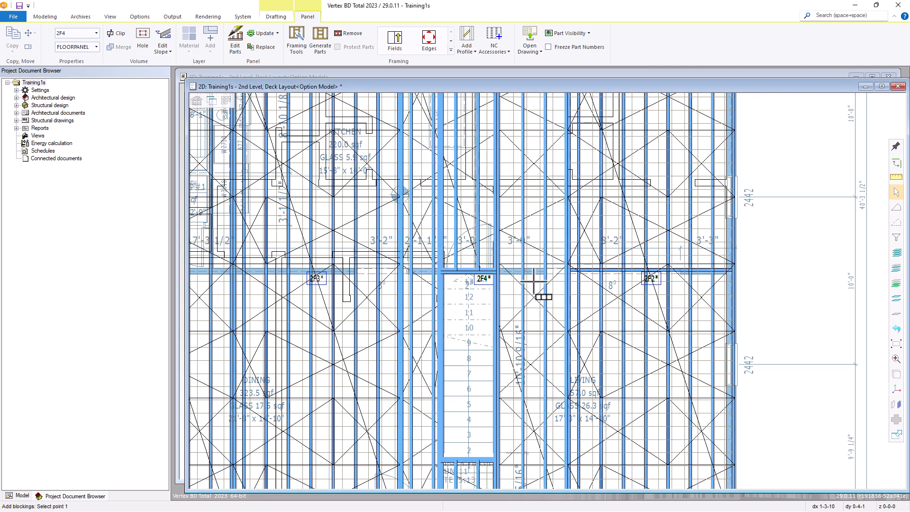
# Step: Add Continuous Blocking in panel 2F4 along the interior wall's centre line, from the edge joist beside panel 2F2 to the stair opening's joist
pyautogui.scroll(5, 545, 289)
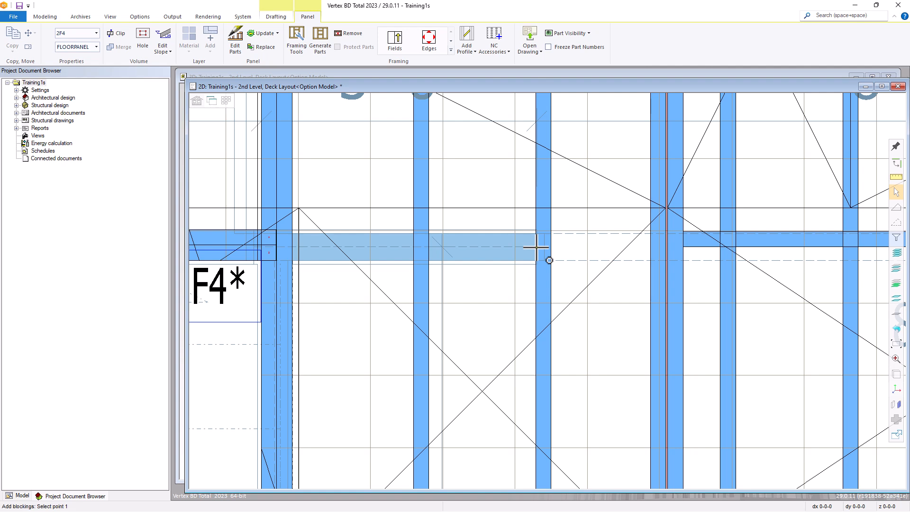
pyautogui.click(650, 247)
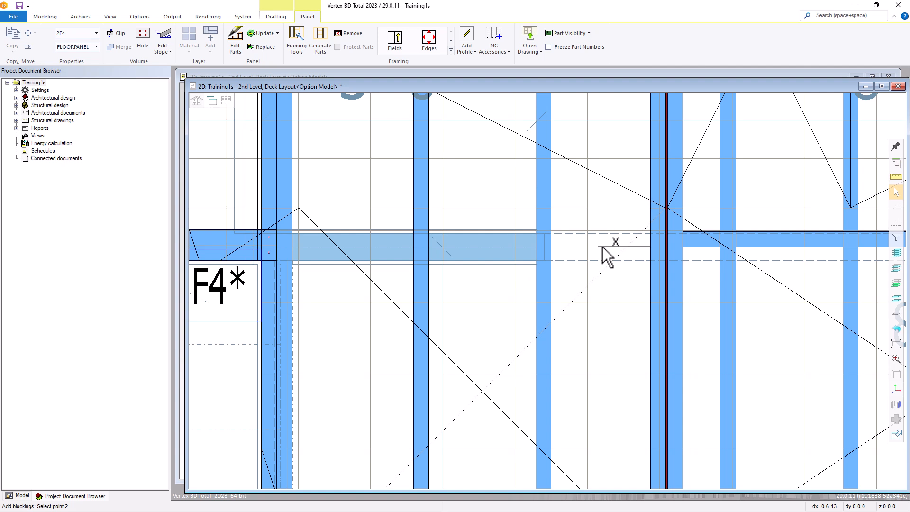
pyautogui.click(291, 247)
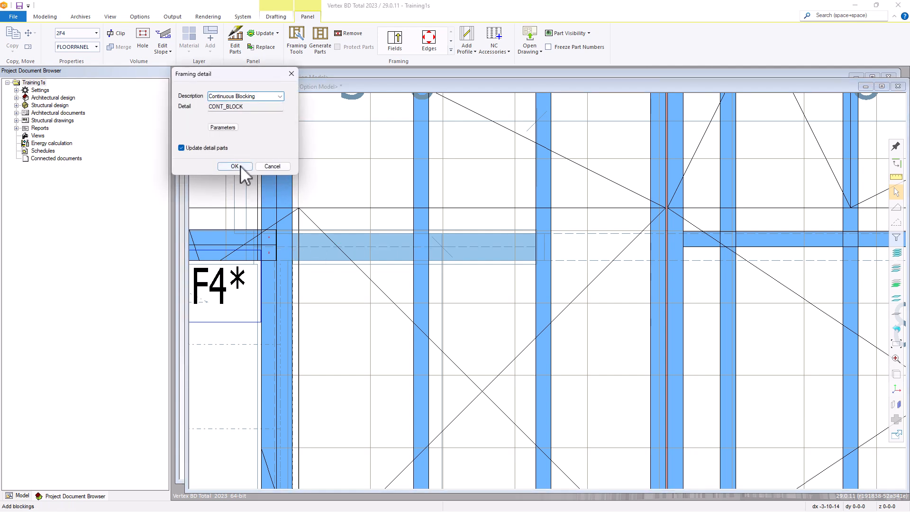
pyautogui.click(234, 166)
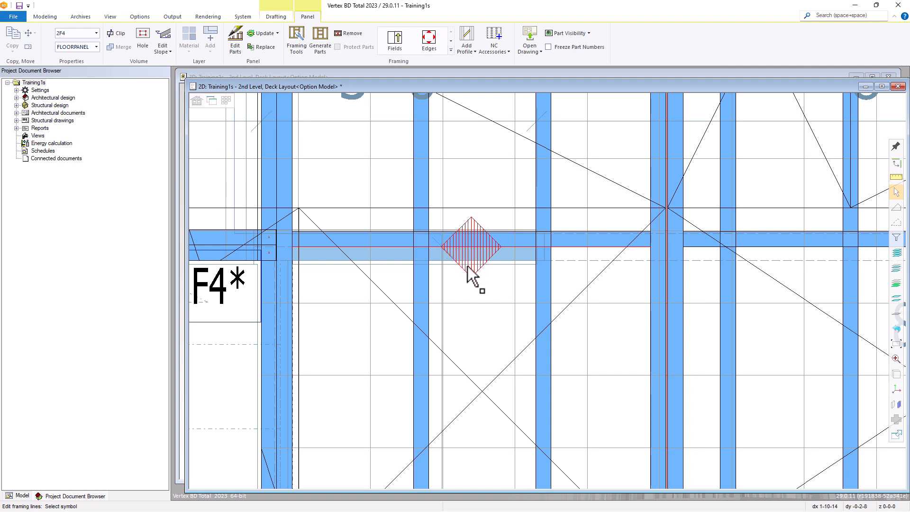
# Step: Add a second Continuous Blocking line in panel 2F4, from the stair opening's opposite joist to the edge joist beside panel 2F3
pyautogui.scroll(-3, 468, 266)
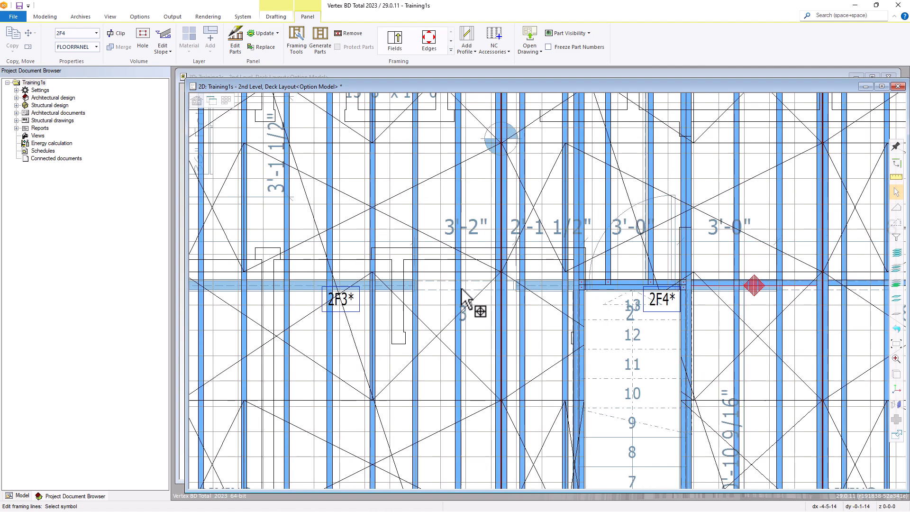
pyautogui.scroll(1, 578, 284)
pyautogui.rightClick(578, 284)
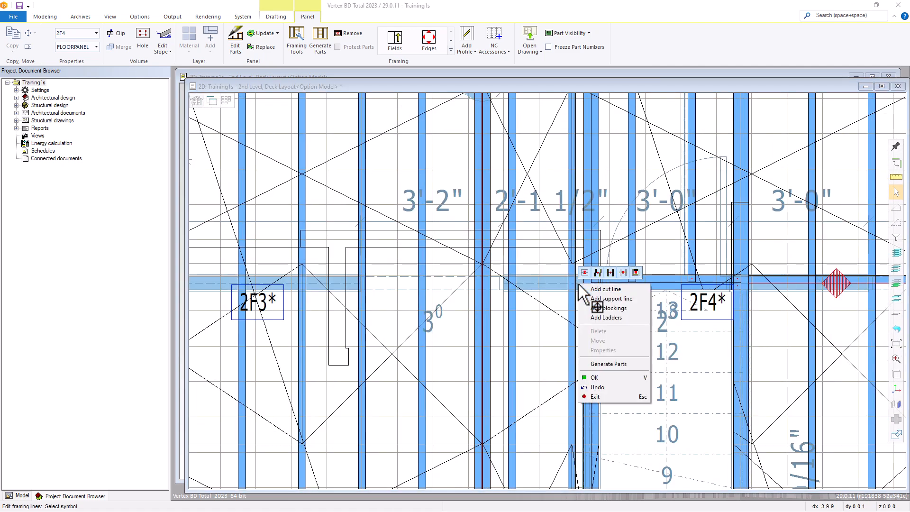
pyautogui.click(603, 308)
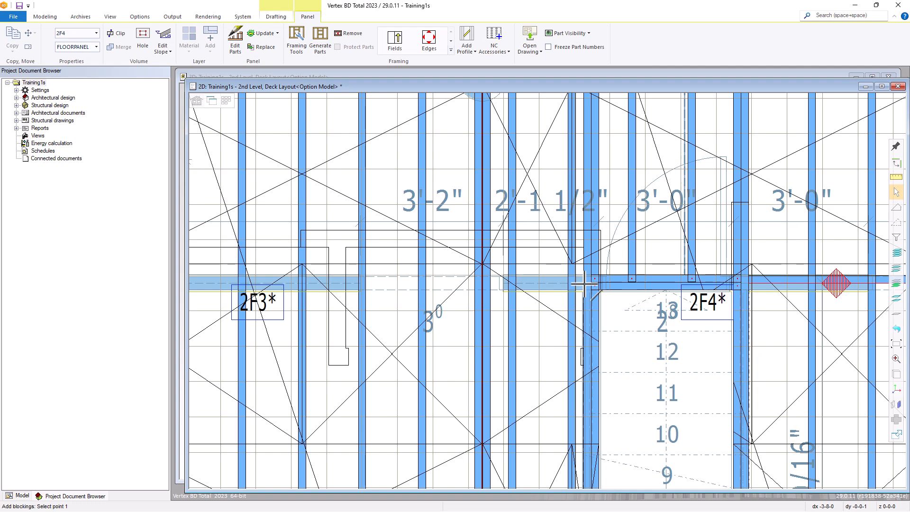
pyautogui.click(583, 283)
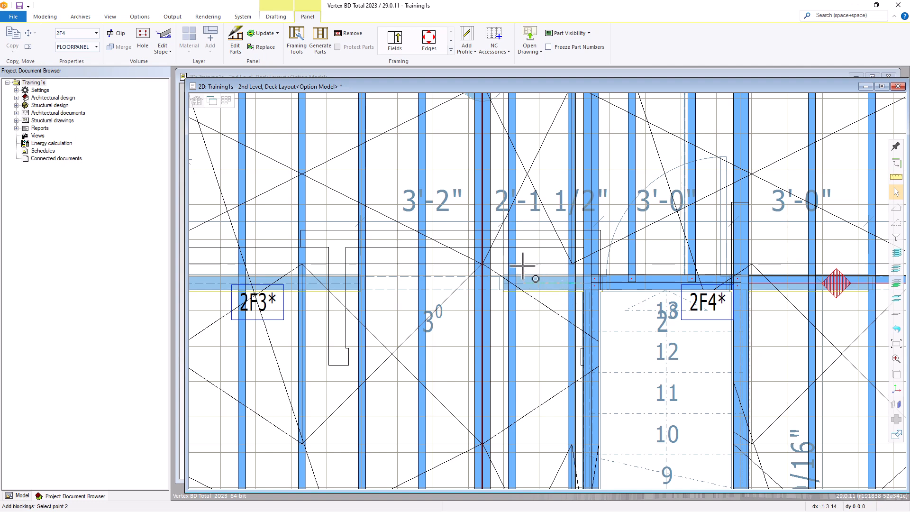
pyautogui.click(486, 283)
pyautogui.click(249, 167)
# Step: Finish editing panel 2F4, open the framing lines of floor panel 2F3 for editing, and start adding blockings
pyautogui.scroll(-5, 522, 256)
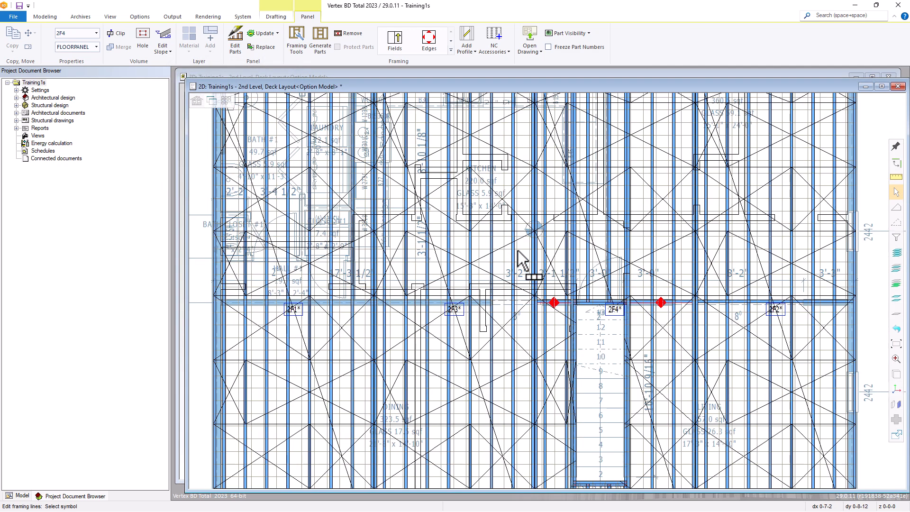
pyautogui.scroll(2, 550, 298)
pyautogui.middleClick(553, 286)
pyautogui.click(575, 260)
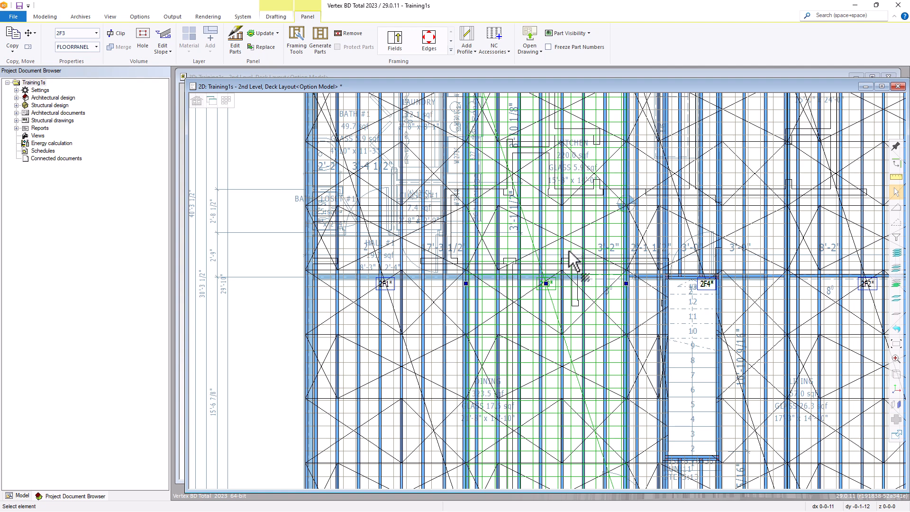
pyautogui.click(451, 50)
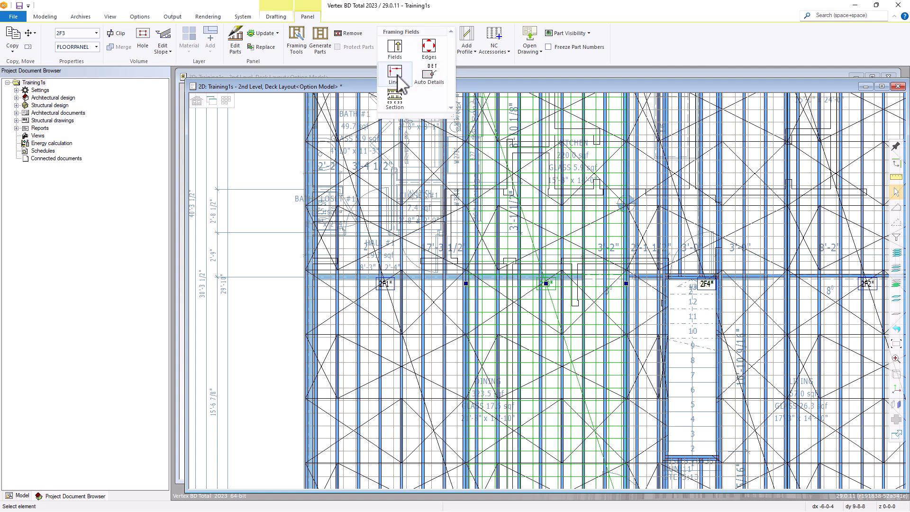
pyautogui.click(397, 75)
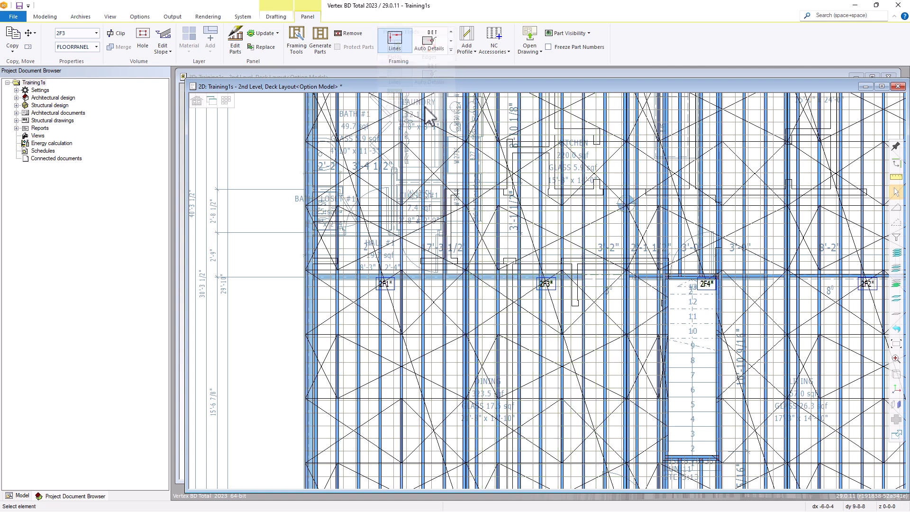
pyautogui.rightClick(579, 281)
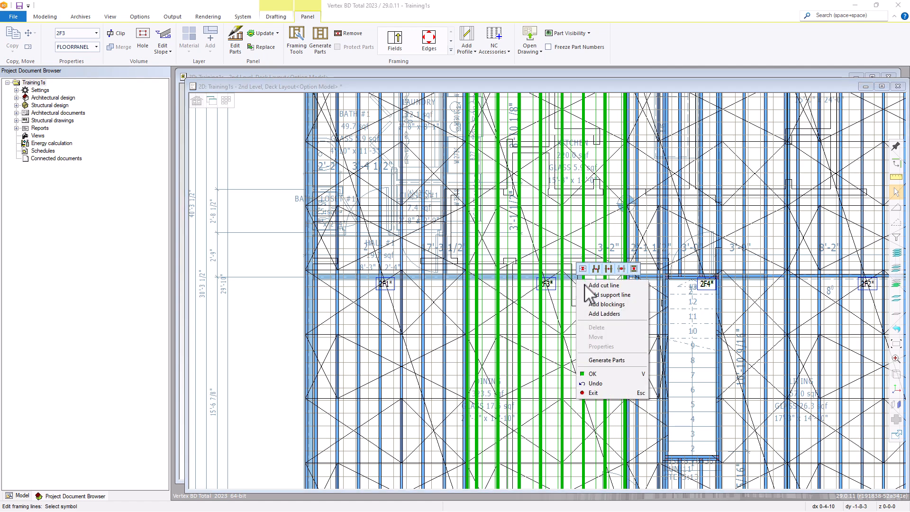
pyautogui.click(598, 306)
# Step: Add Continuous Blocking across panel 2F3 along the interior wall's centre line, from the edge joist beside 2F4 to the one beside 2F1
pyautogui.scroll(3, 619, 301)
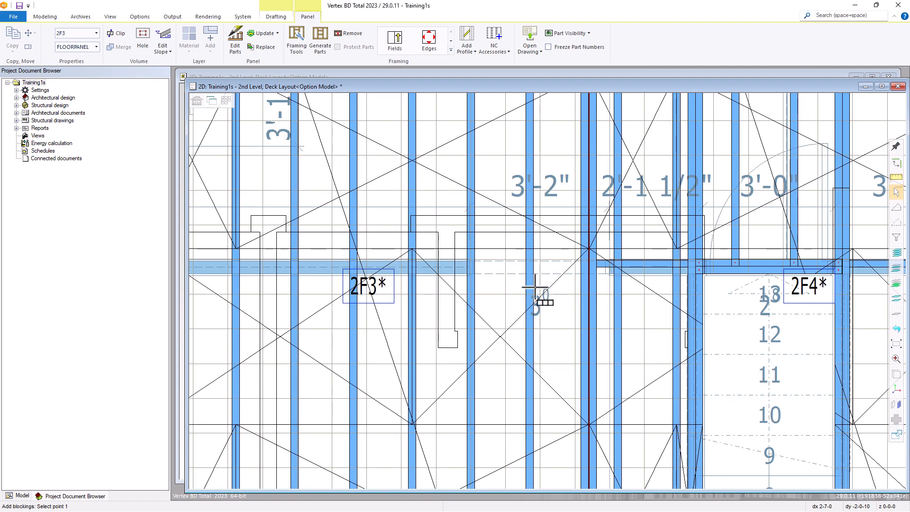
pyautogui.click(470, 268)
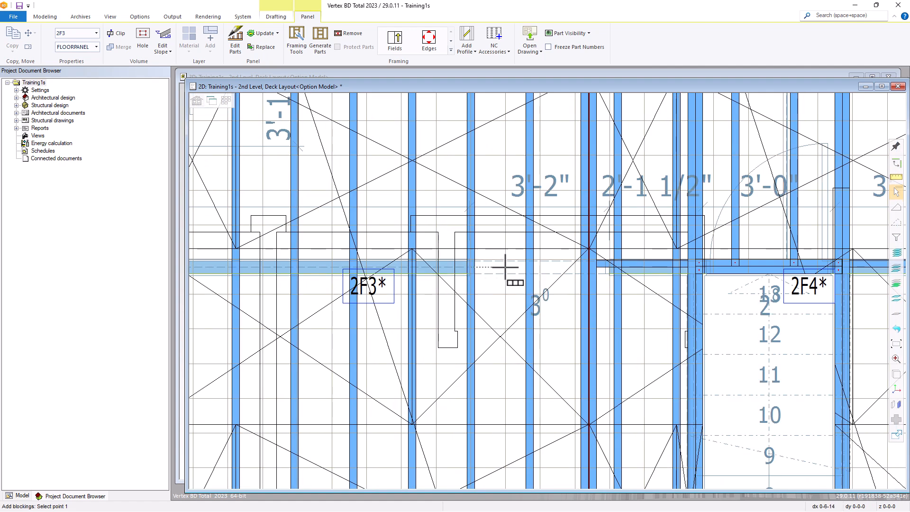
pyautogui.click(583, 269)
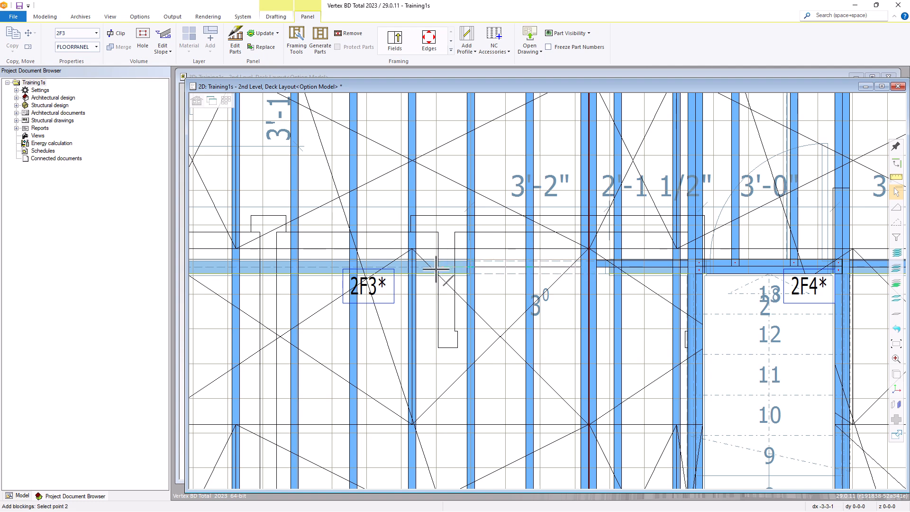
pyautogui.scroll(-2, 437, 267)
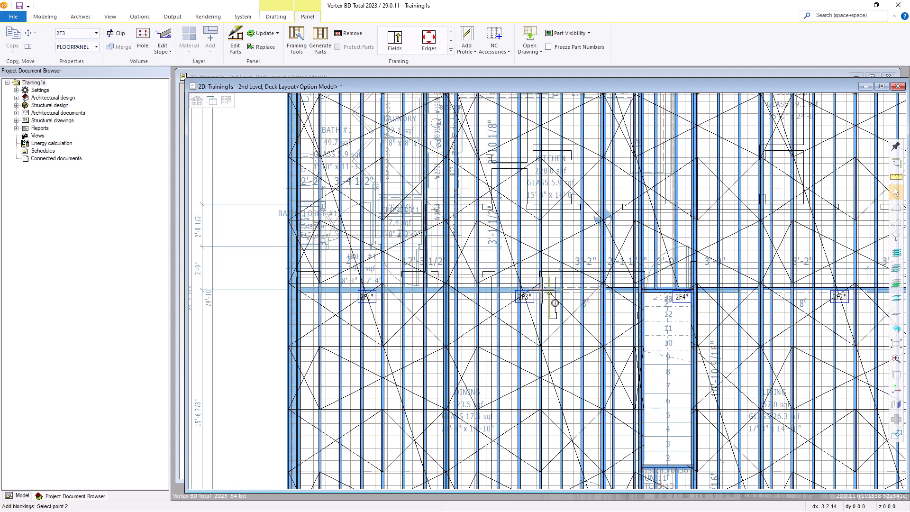
pyautogui.scroll(1, 545, 297)
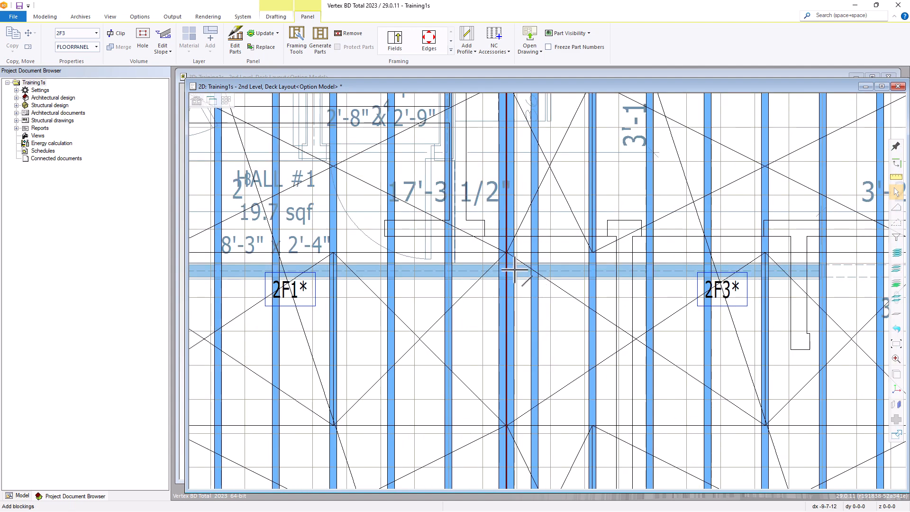
pyautogui.click(514, 270)
pyautogui.click(235, 166)
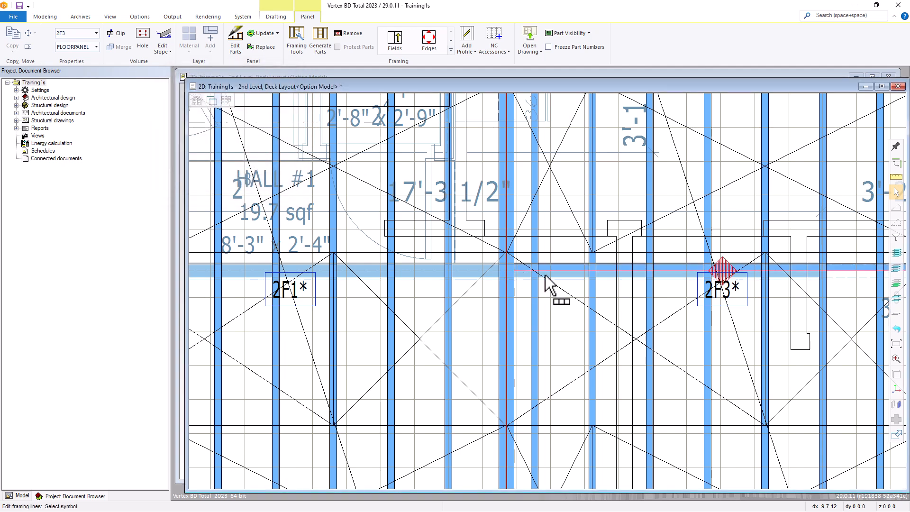
# Step: Finish editing panel 2F3, open the framing lines of floor panel 2F1 for editing, and start adding blockings
pyautogui.scroll(-2, 492, 284)
pyautogui.middleClick(523, 279)
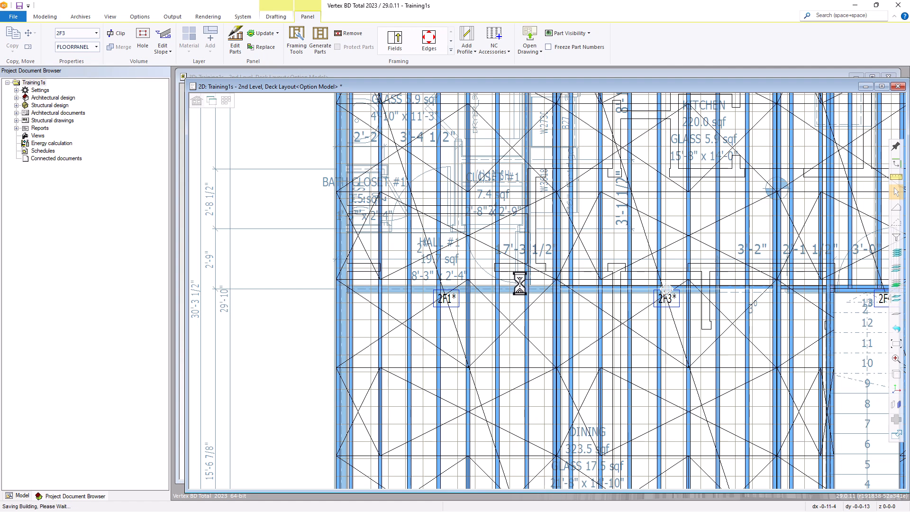
pyautogui.click(510, 275)
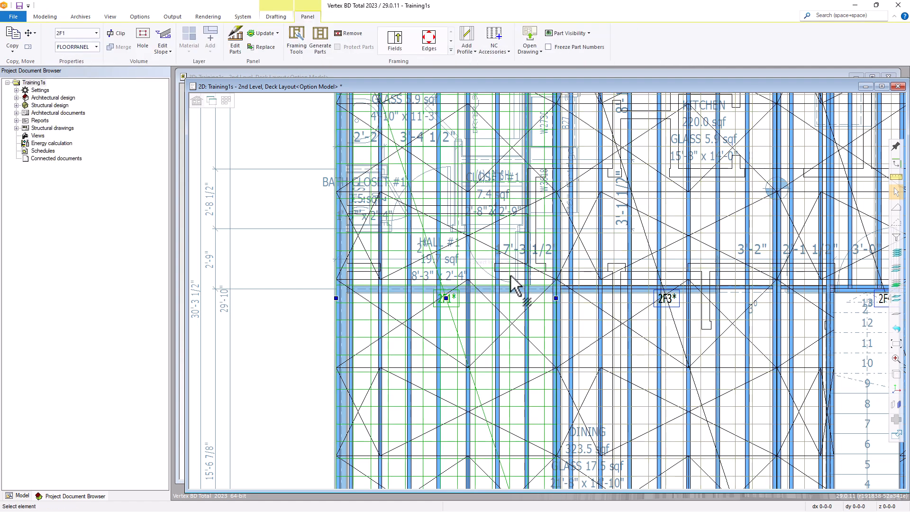
pyautogui.click(450, 49)
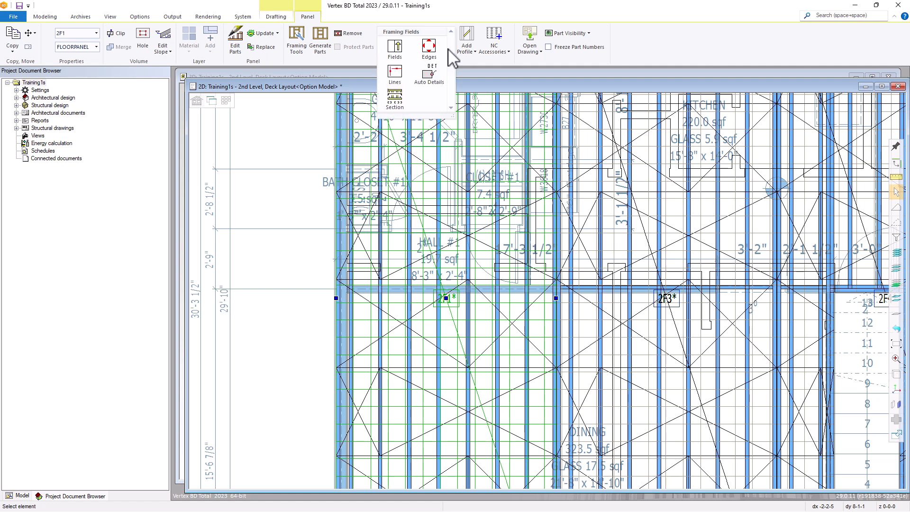
pyautogui.click(395, 74)
pyautogui.rightClick(480, 300)
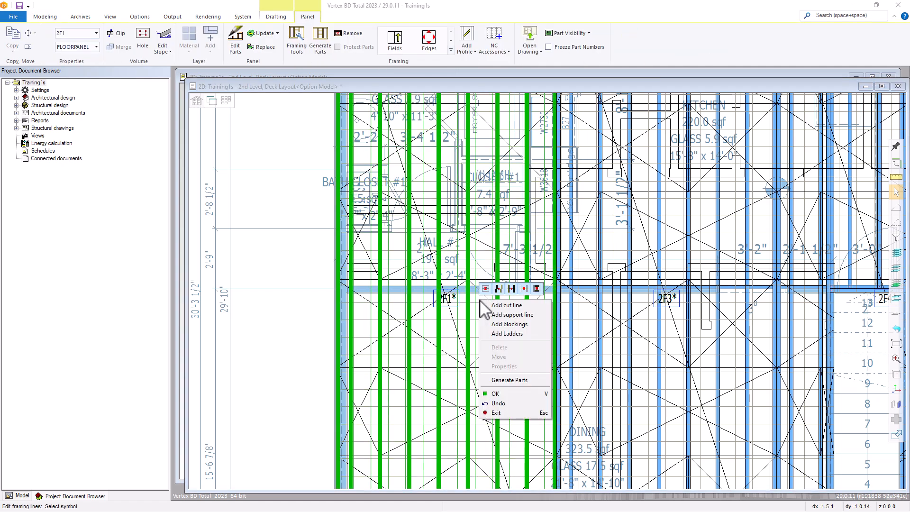
pyautogui.click(504, 325)
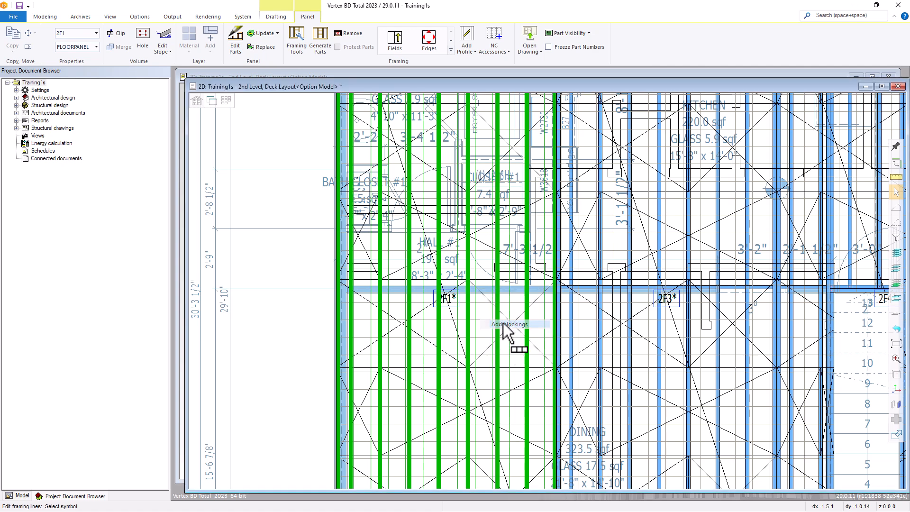
# Step: Add Continuous Blocking across panel 2F1 along the interior wall's centre line, from the side beside 2F3 to the exterior wall
pyautogui.scroll(3, 541, 301)
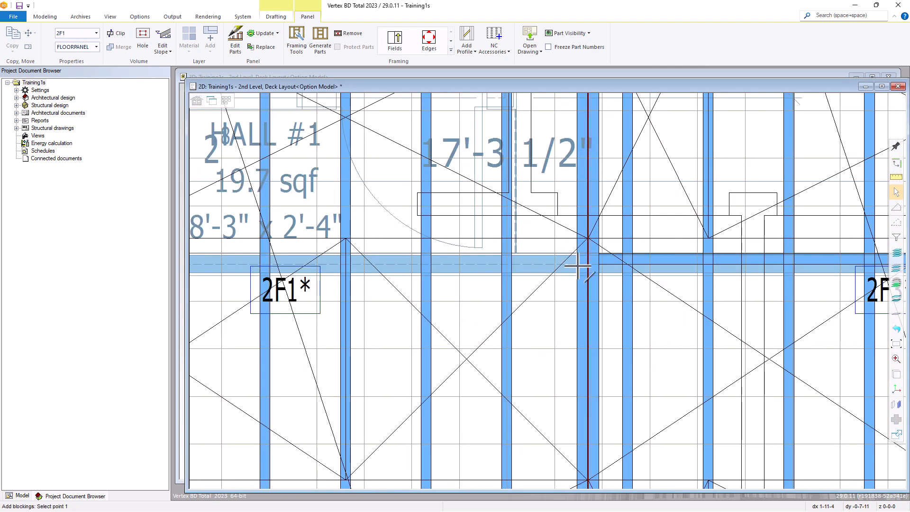
pyautogui.click(521, 265)
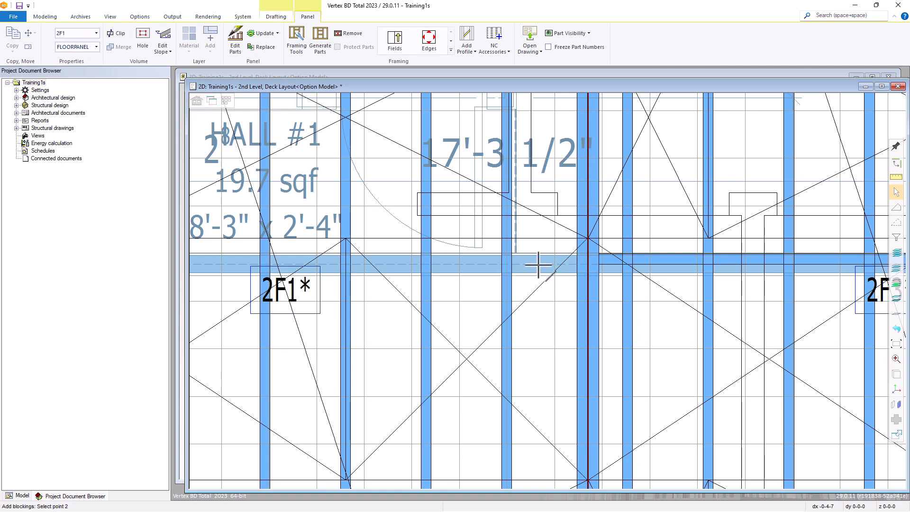
pyautogui.scroll(-3, 527, 277)
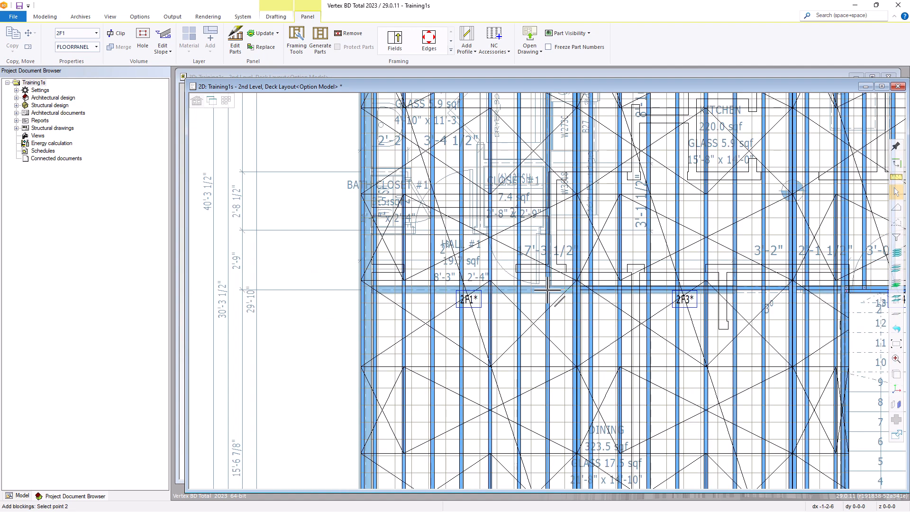
pyautogui.scroll(3, 408, 290)
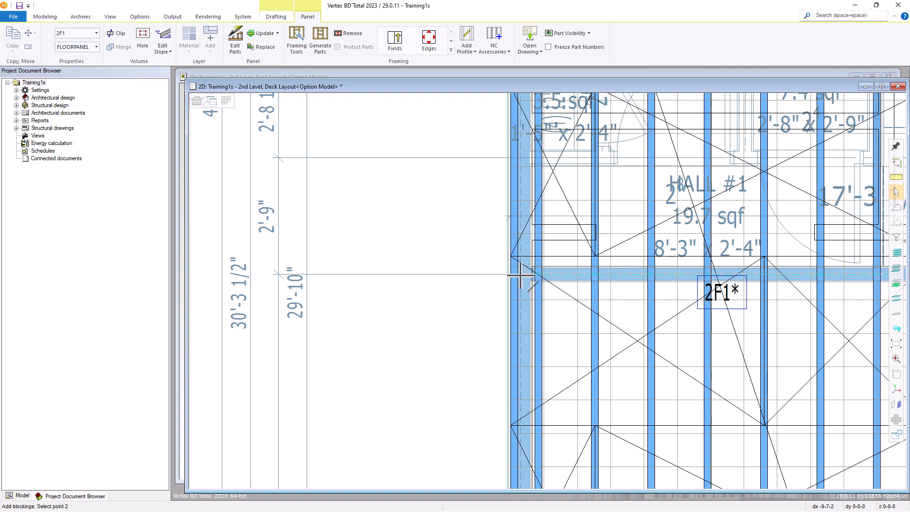
pyautogui.click(518, 275)
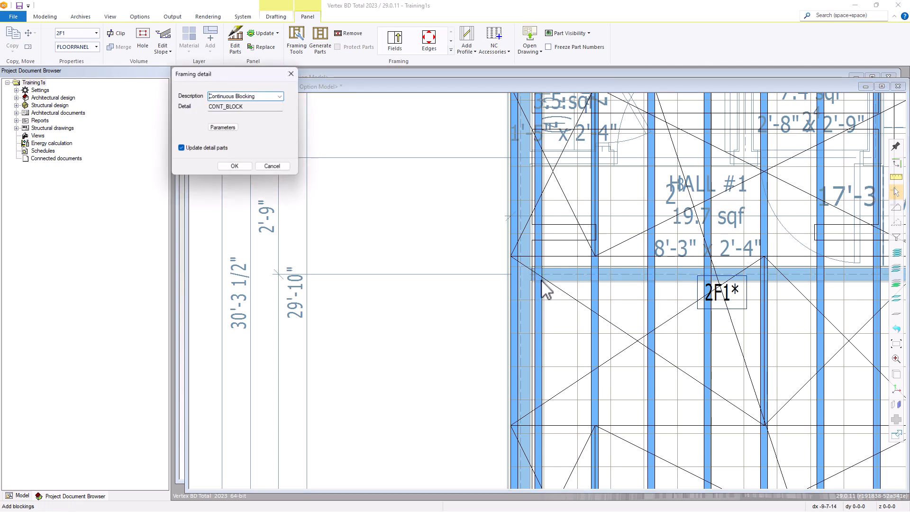
pyautogui.click(248, 166)
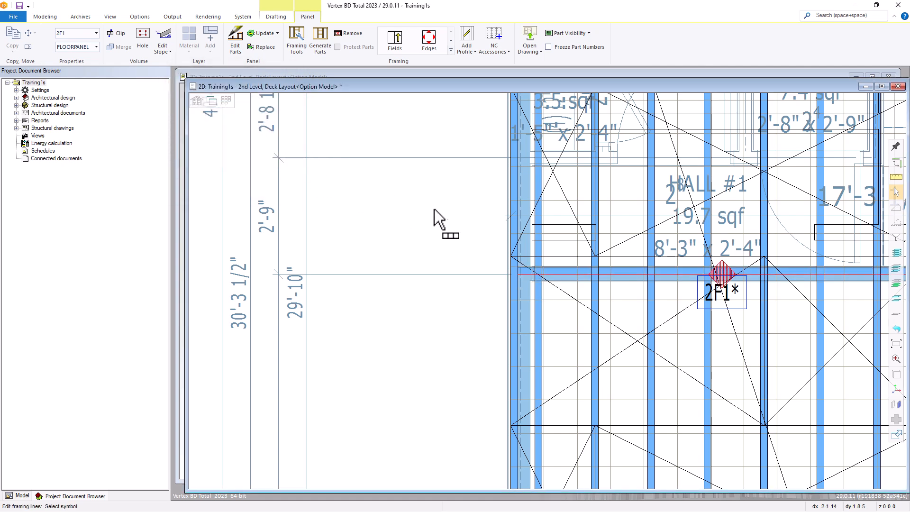
# Step: Finish editing panel 2F1 and generate the parts of floor panels 2F1, 2F3, 2F4 and 2F2 together
pyautogui.scroll(-5, 538, 266)
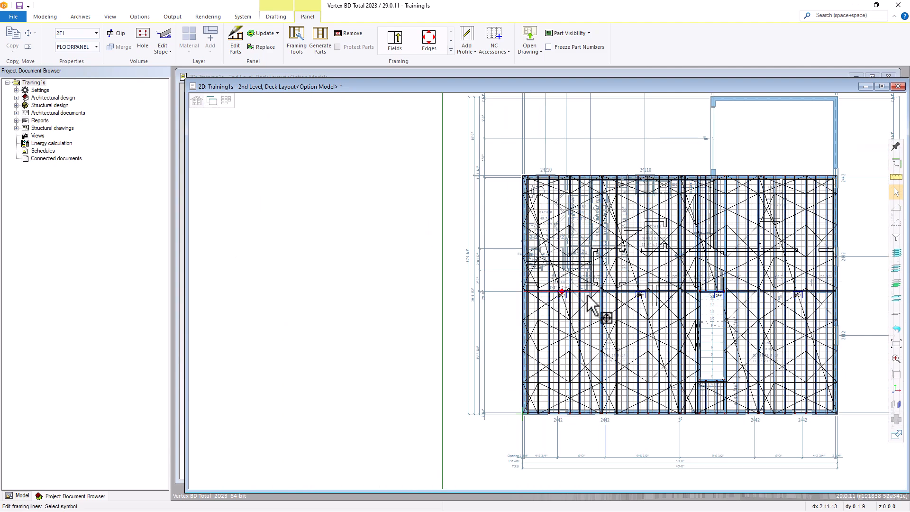
pyautogui.scroll(5, 562, 291)
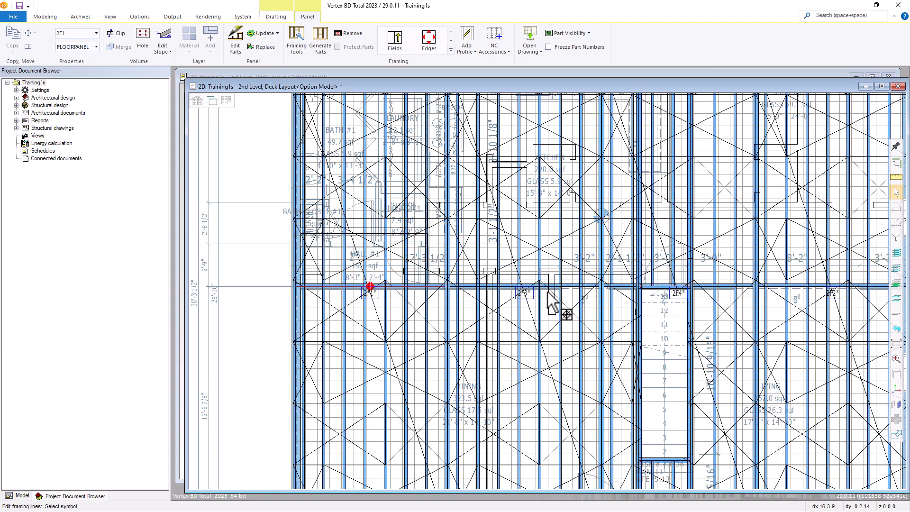
pyautogui.scroll(3, 543, 294)
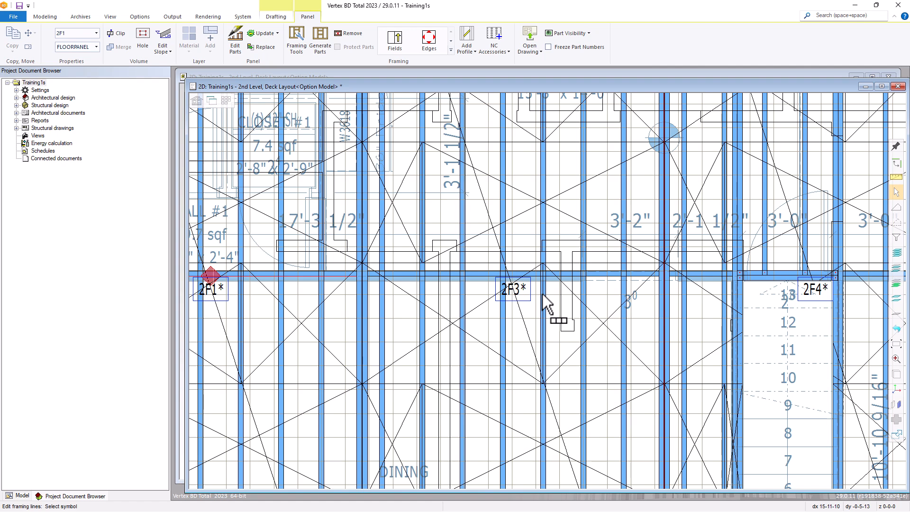
pyautogui.scroll(2, 545, 292)
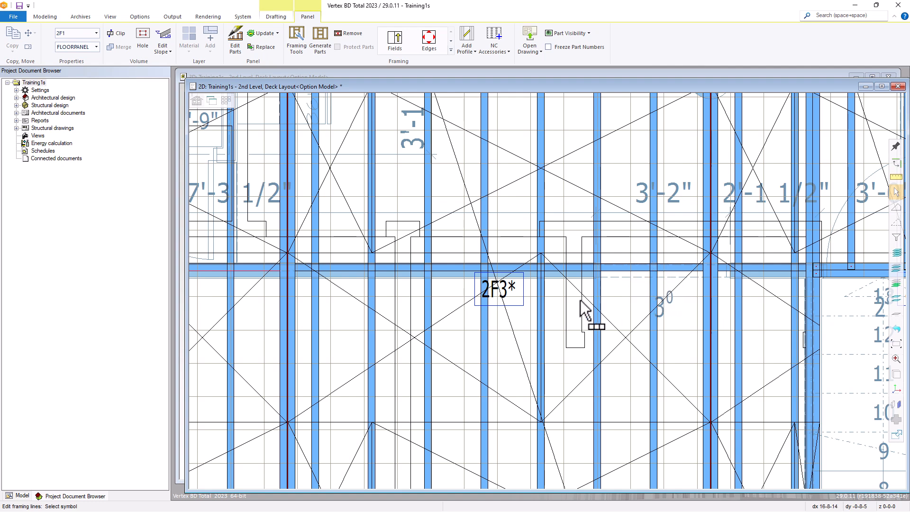
pyautogui.scroll(-3, 580, 300)
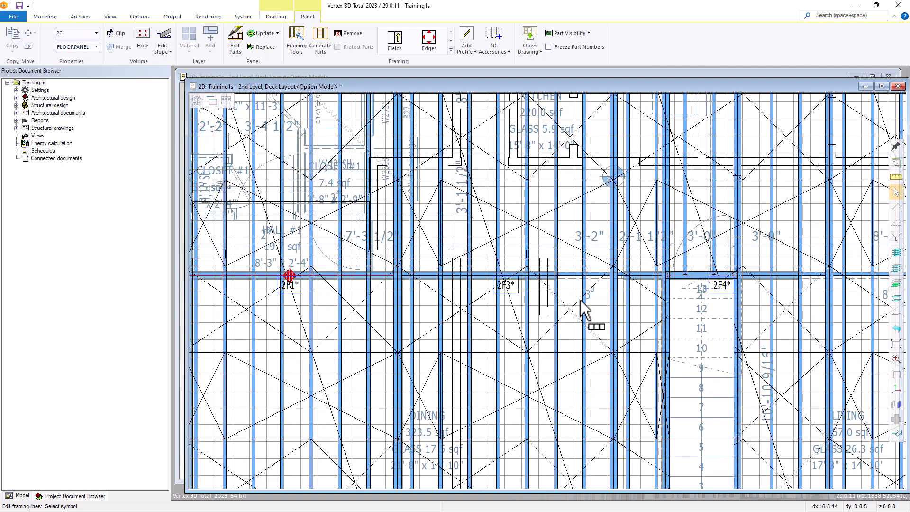
pyautogui.scroll(-3, 583, 303)
pyautogui.scroll(3, 592, 304)
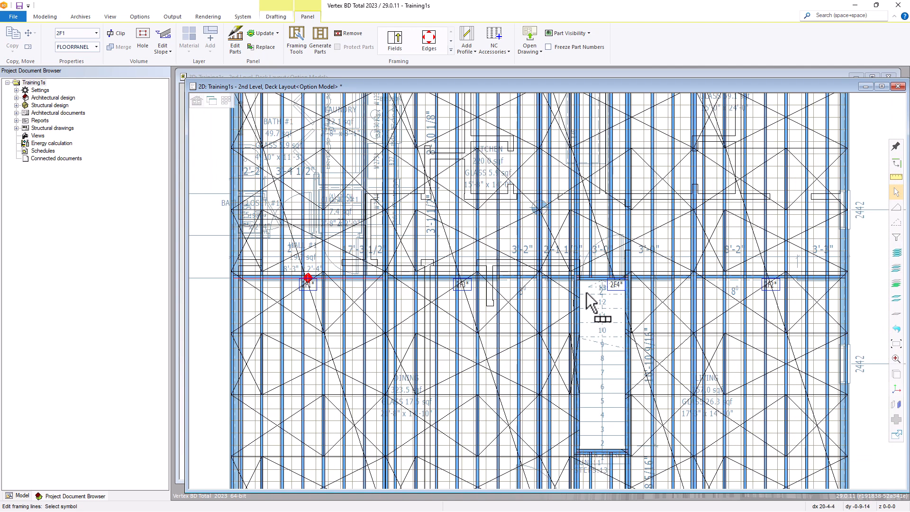
pyautogui.click(311, 289)
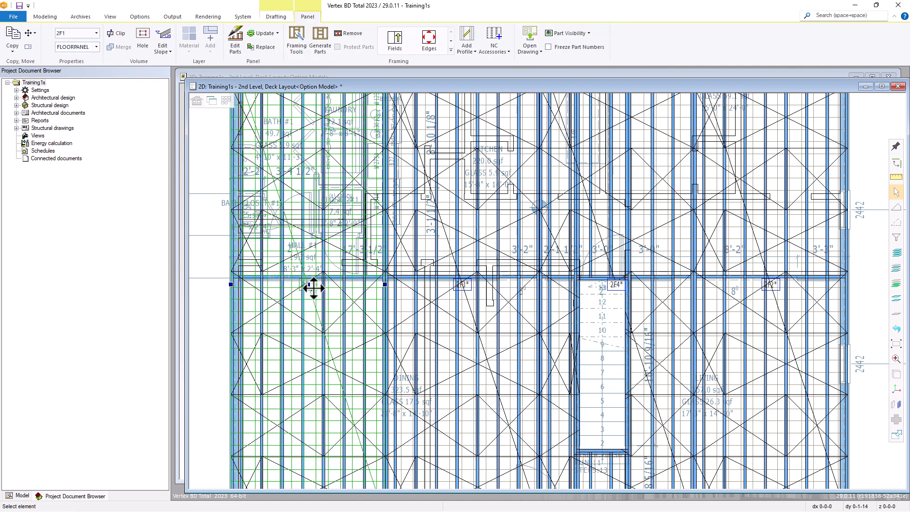
pyautogui.keyDown('ctrl'); pyautogui.click(472, 290); pyautogui.keyUp('ctrl')
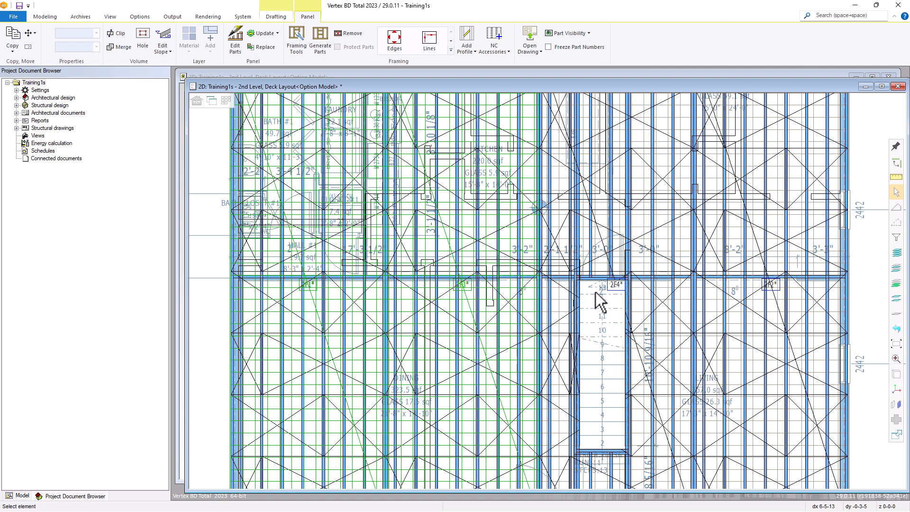
pyautogui.keyDown('ctrl'); pyautogui.click(621, 291); pyautogui.keyUp('ctrl')
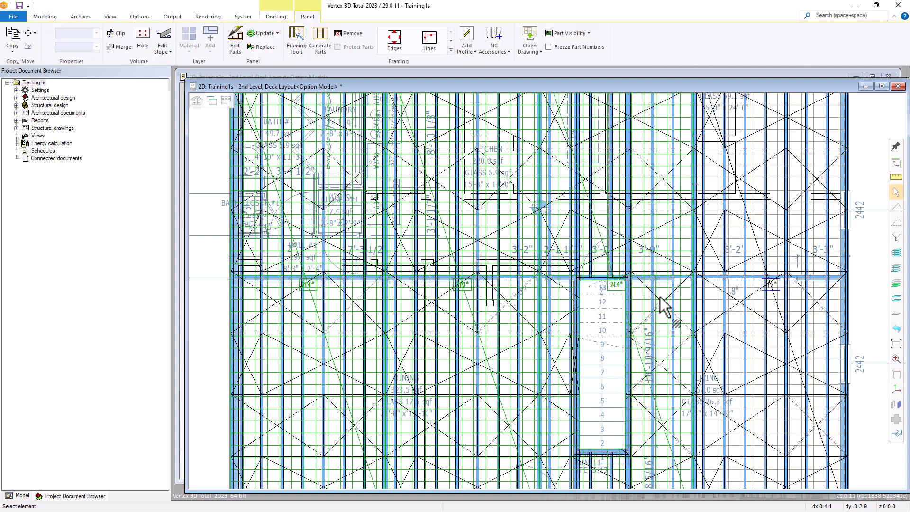
pyautogui.keyDown('ctrl'); pyautogui.click(780, 291); pyautogui.keyUp('ctrl')
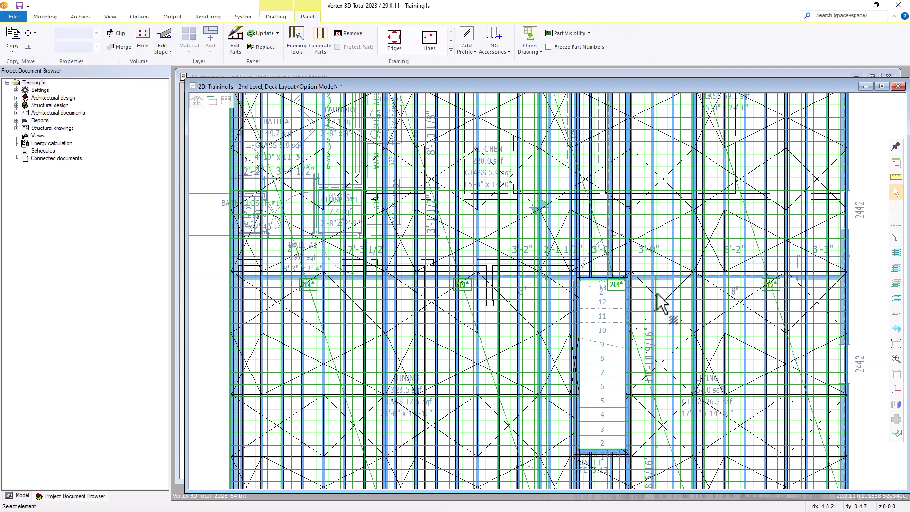
pyautogui.click(321, 46)
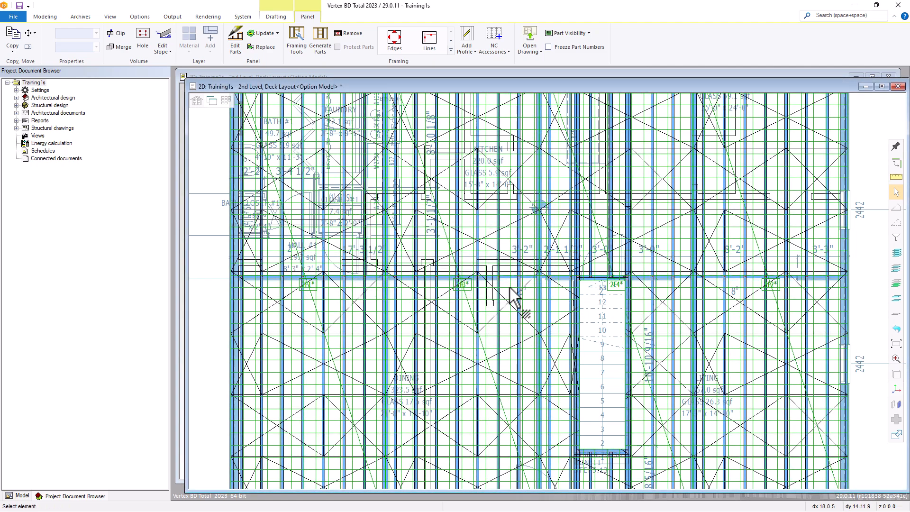
pyautogui.scroll(5, 509, 293)
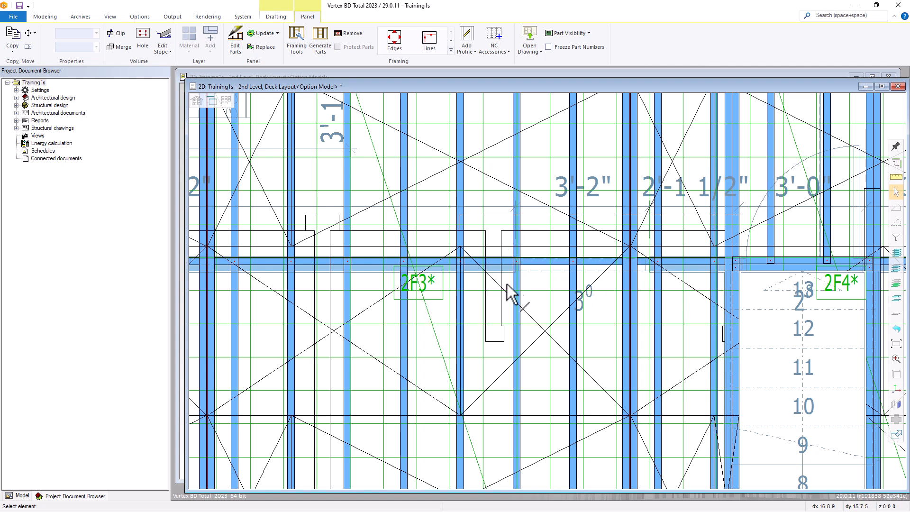
pyautogui.middleClick(591, 290)
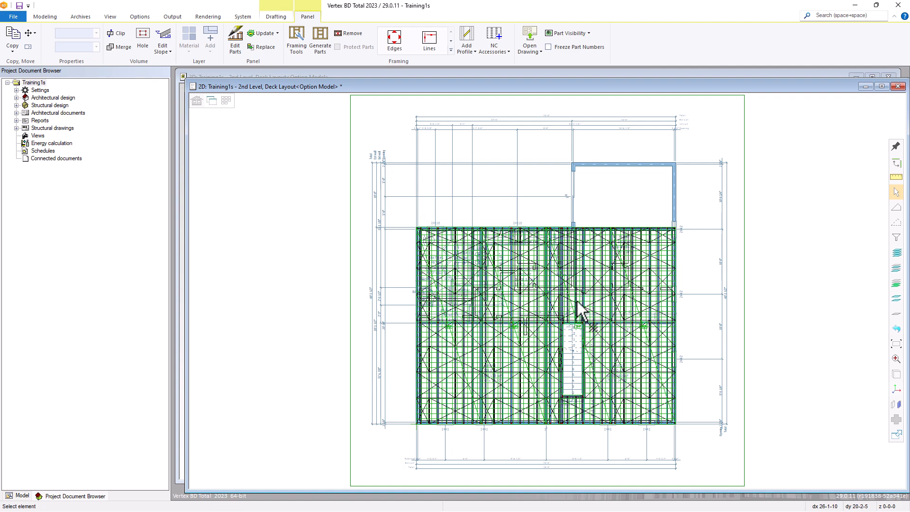
pyautogui.press('Escape')
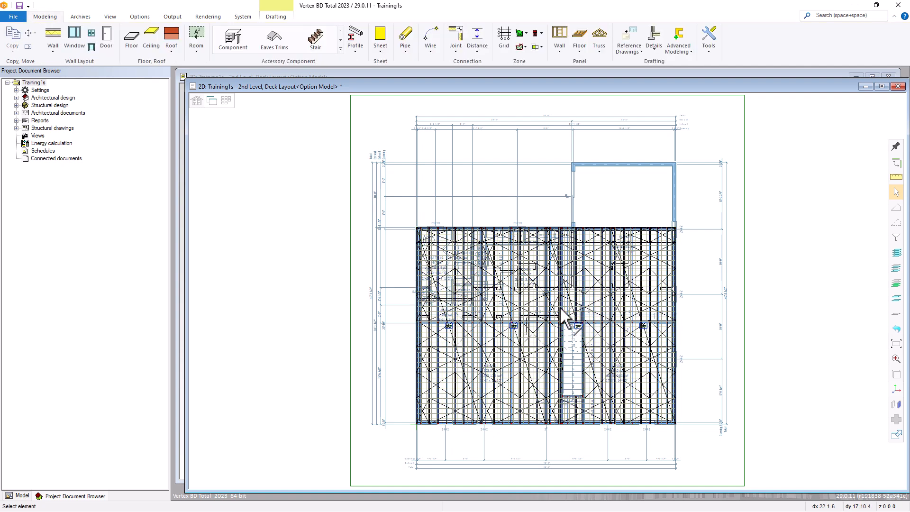
# Step: Switch to the 3D model window and display the 2nd Level, Deck Framing view
pyautogui.click(183, 101)
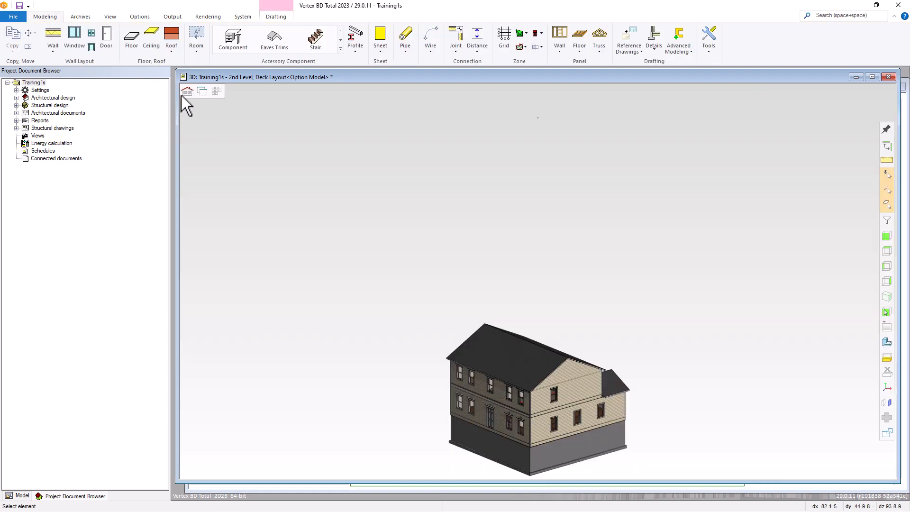
pyautogui.click(187, 92)
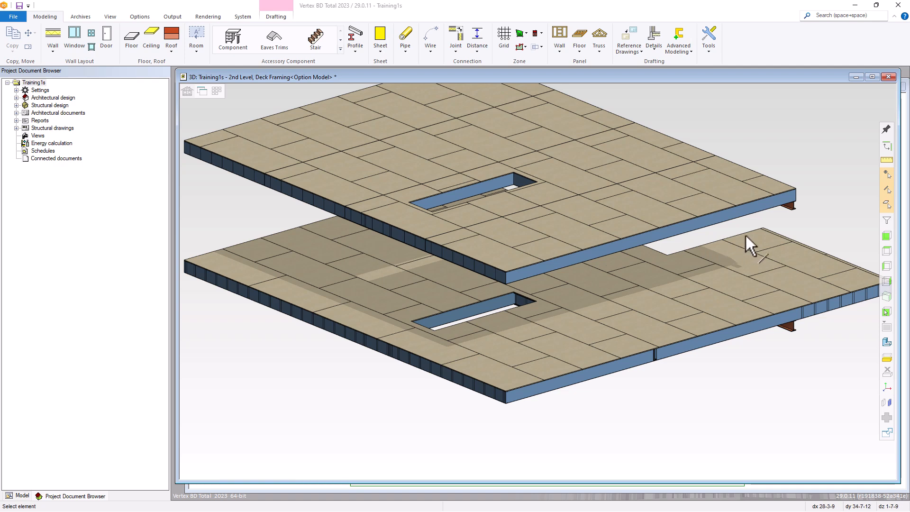
pyautogui.scroll(5, 540, 272)
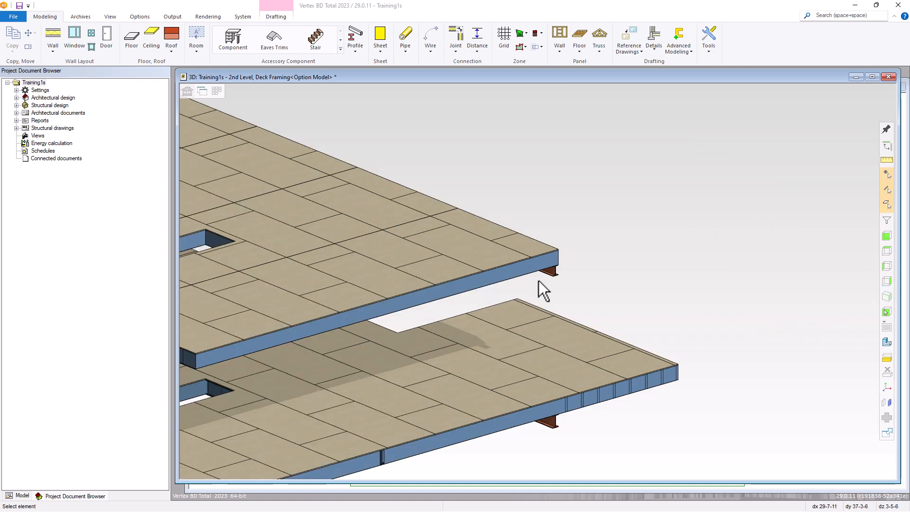
pyautogui.scroll(-6, 539, 272)
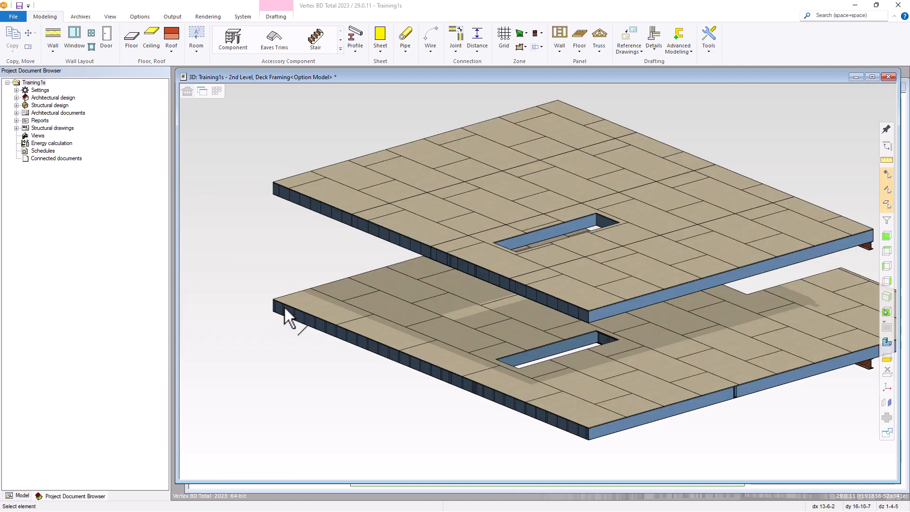
# Step: Select the plywood floor sheets on both decks and remove them from the 3D view to expose the framing
pyautogui.click(659, 277)
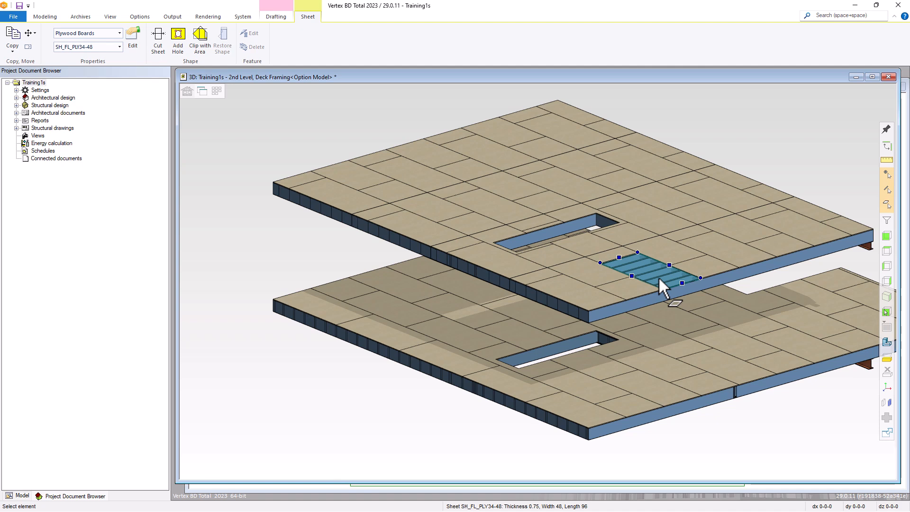
pyautogui.hotkey('ctrl', 'a')
pyautogui.press('Delete')
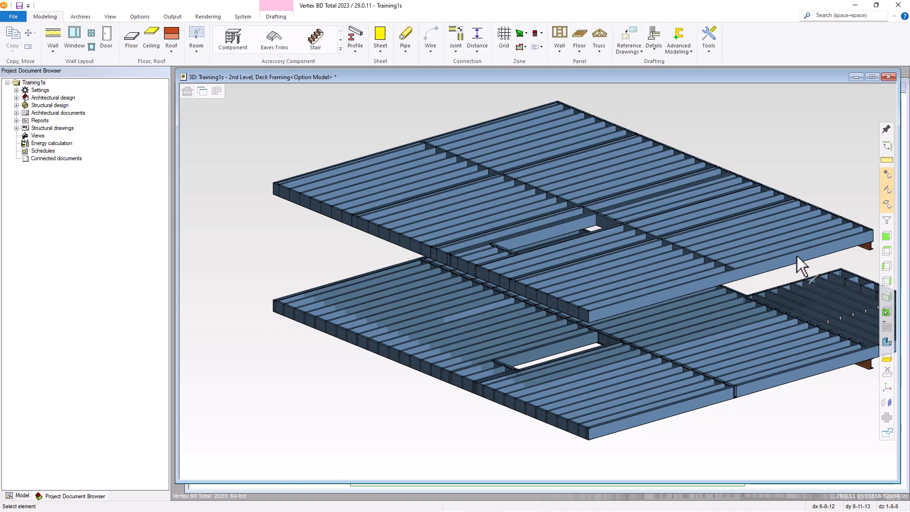
# Step: Examine the 3D deck framing at the steel beam, the continuous blocking line and the rim joints between panels, and return to the deck layout
pyautogui.middleClick(858, 246)
pyautogui.scroll(2, 857, 246)
pyautogui.scroll(4, 531, 279)
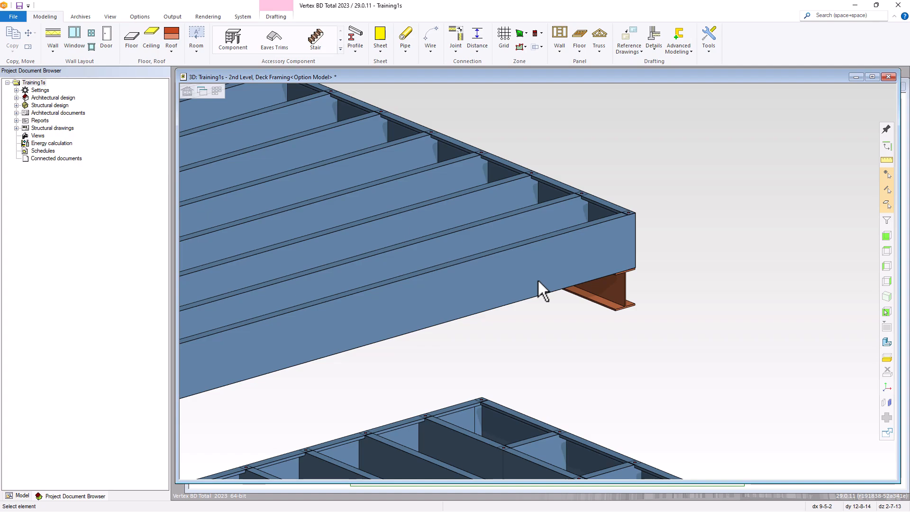
pyautogui.scroll(-5, 538, 279)
pyautogui.scroll(5, 536, 275)
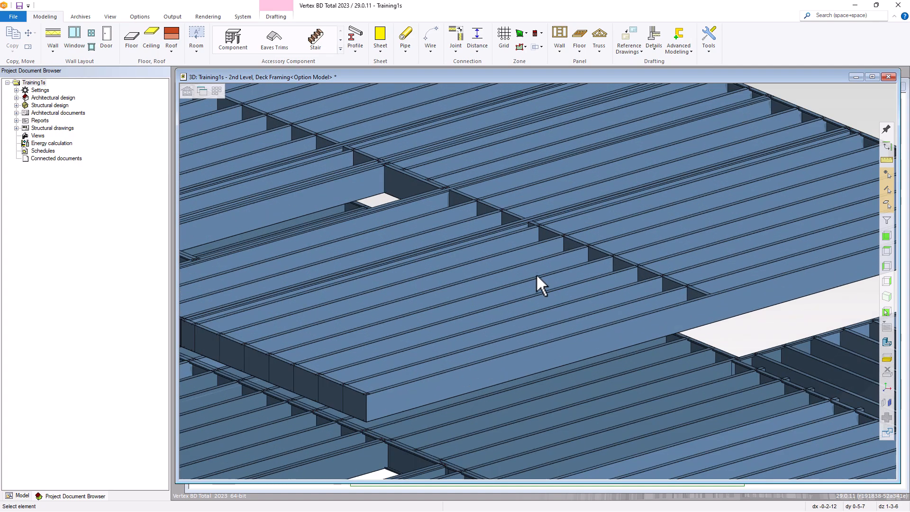
pyautogui.moveTo(538, 272); pyautogui.dragTo(545, 284, button='middle')
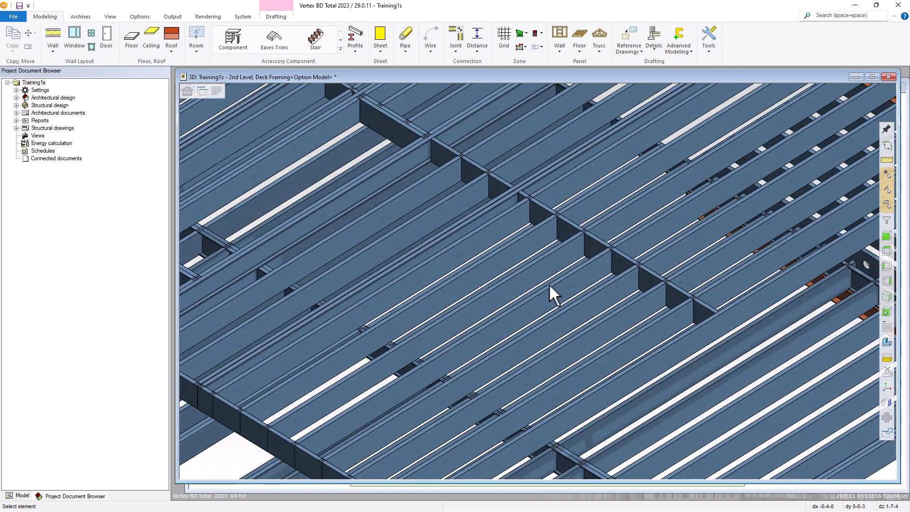
pyautogui.scroll(5, 539, 278)
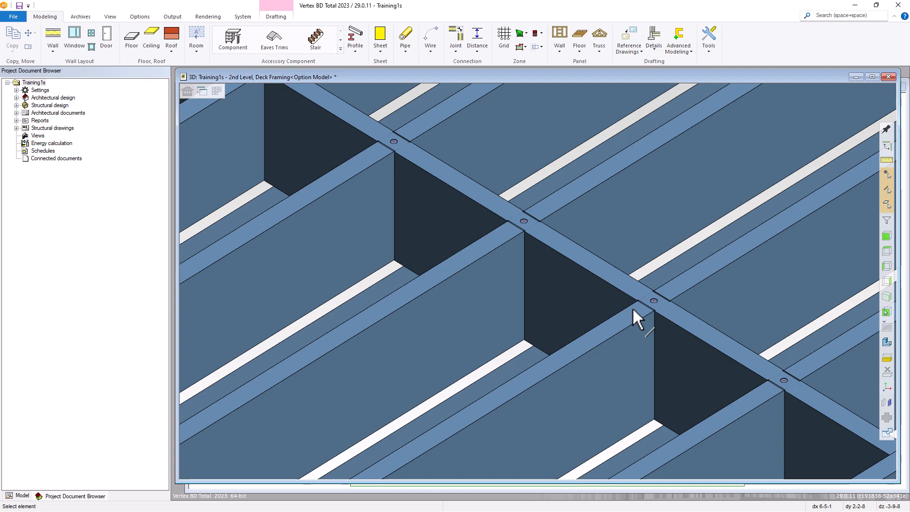
pyautogui.scroll(-4, 632, 307)
pyautogui.scroll(-5, 632, 308)
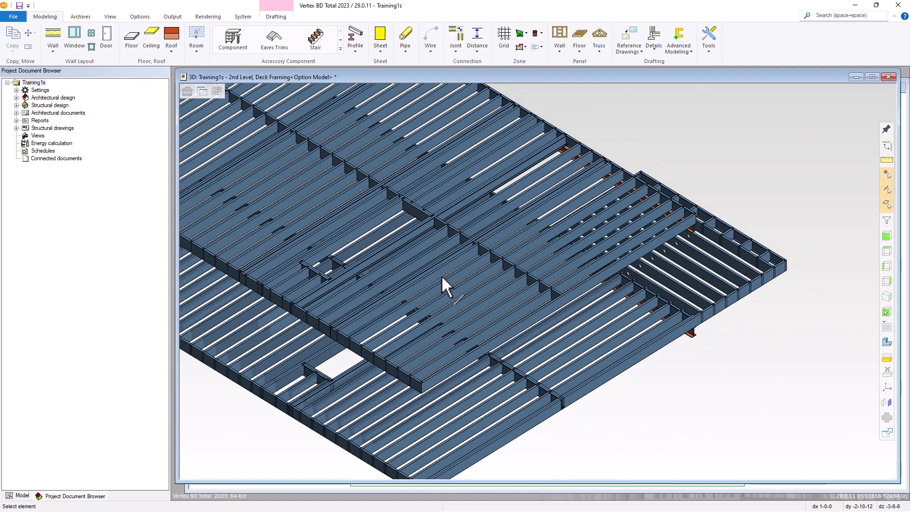
pyautogui.scroll(3, 538, 283)
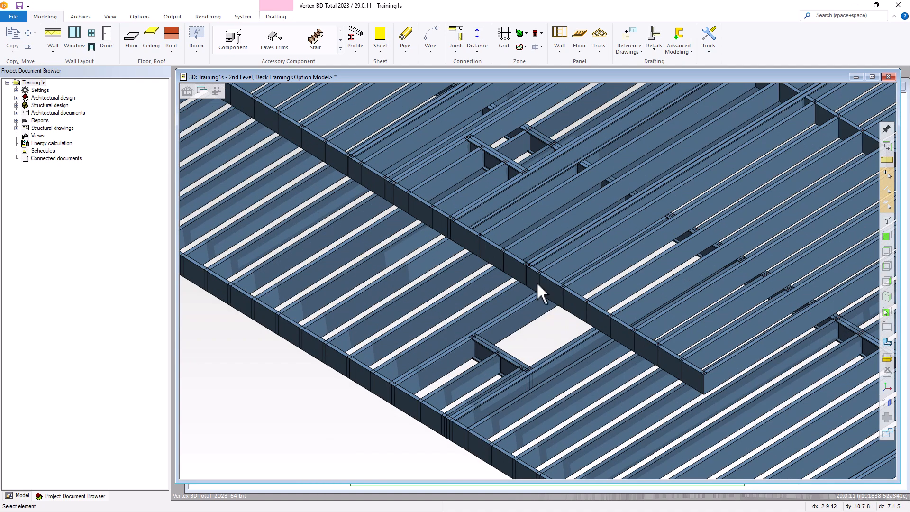
pyautogui.scroll(5, 529, 276)
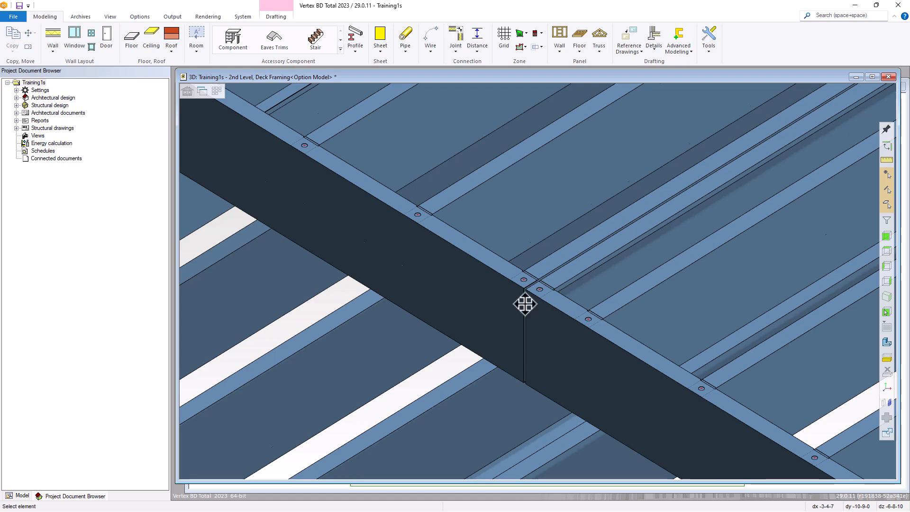
pyautogui.scroll(-6, 525, 301)
pyautogui.scroll(-4, 544, 276)
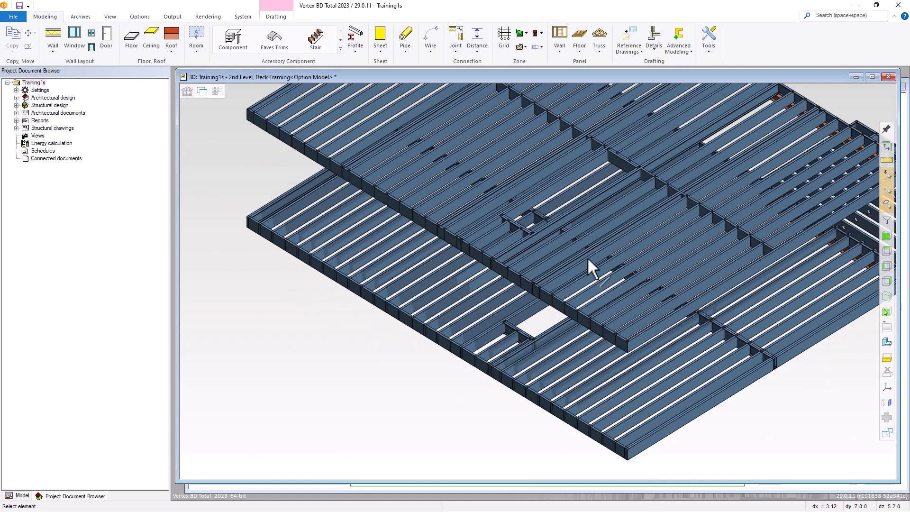
pyautogui.scroll(5, 539, 279)
pyautogui.click(186, 91)
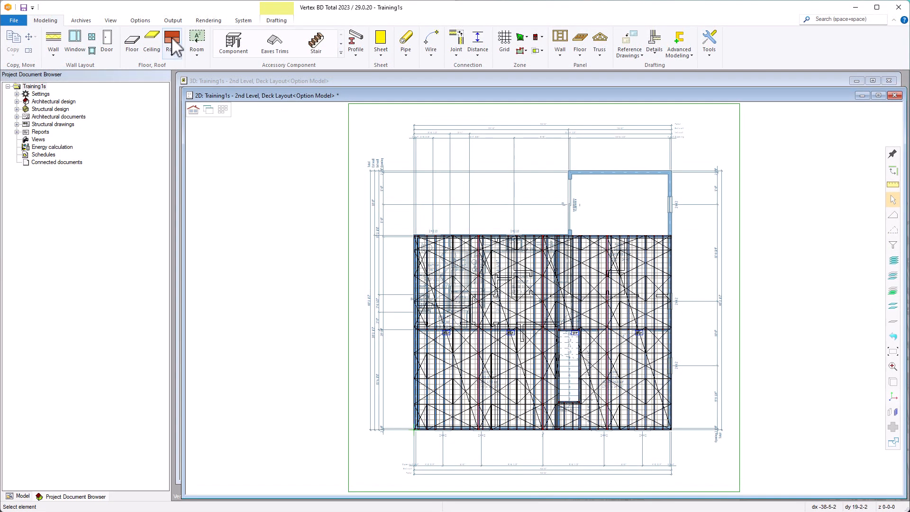
# Step: Create panel drawings for floor panels 2F1, 2F2, 2F3 and 2F4 together, using the Floor Panel - 8x11 template
pyautogui.click(173, 21)
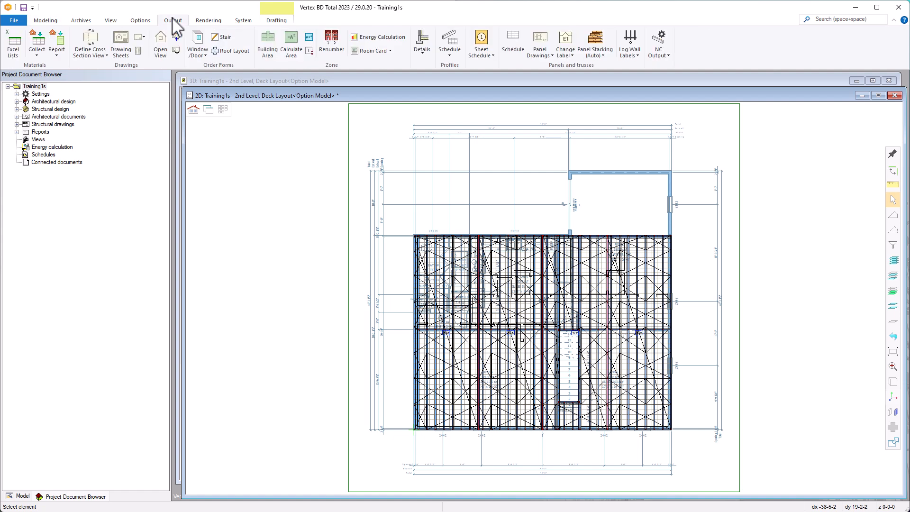
pyautogui.click(544, 48)
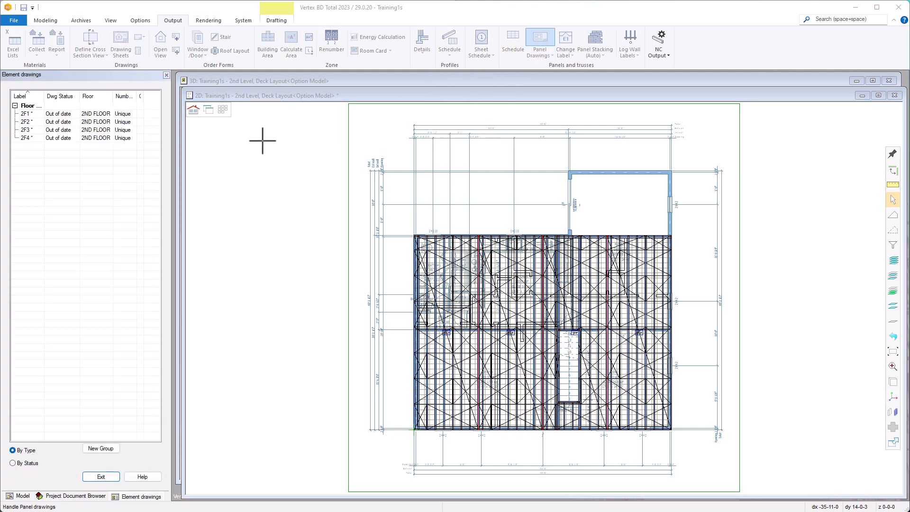
pyautogui.click(59, 124)
pyautogui.rightClick(58, 128)
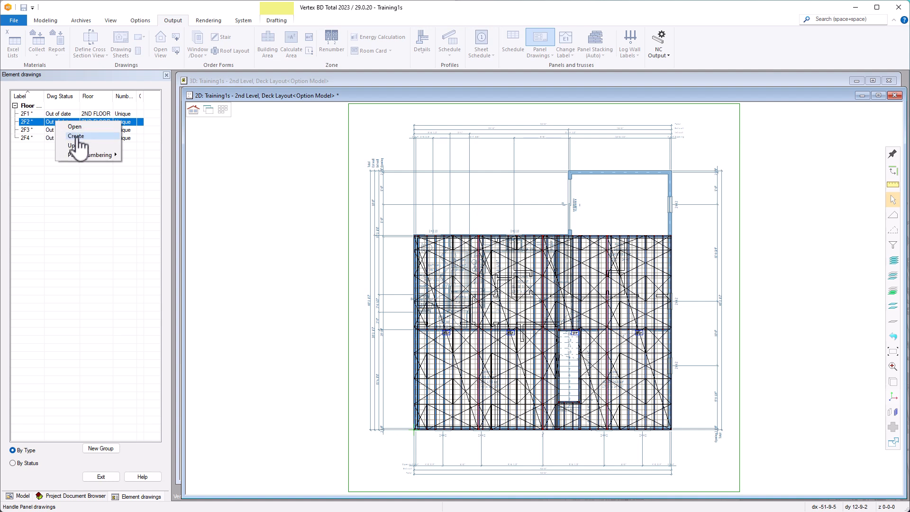
pyautogui.click(52, 114)
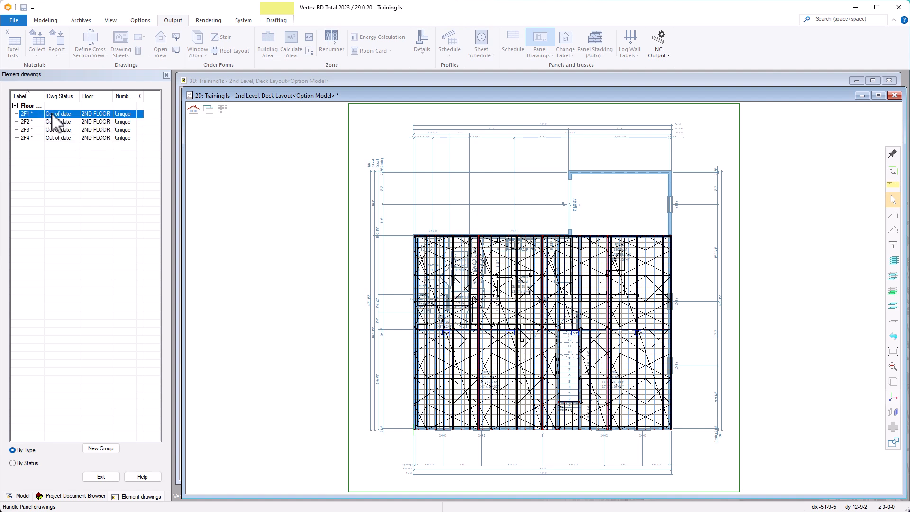
pyautogui.keyDown('shift'); pyautogui.click(65, 138); pyautogui.keyUp('shift')
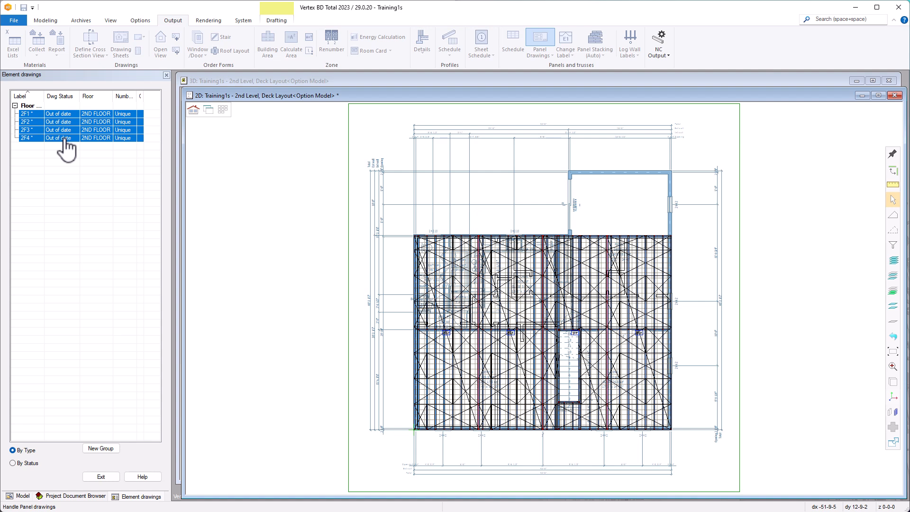
pyautogui.rightClick(65, 139)
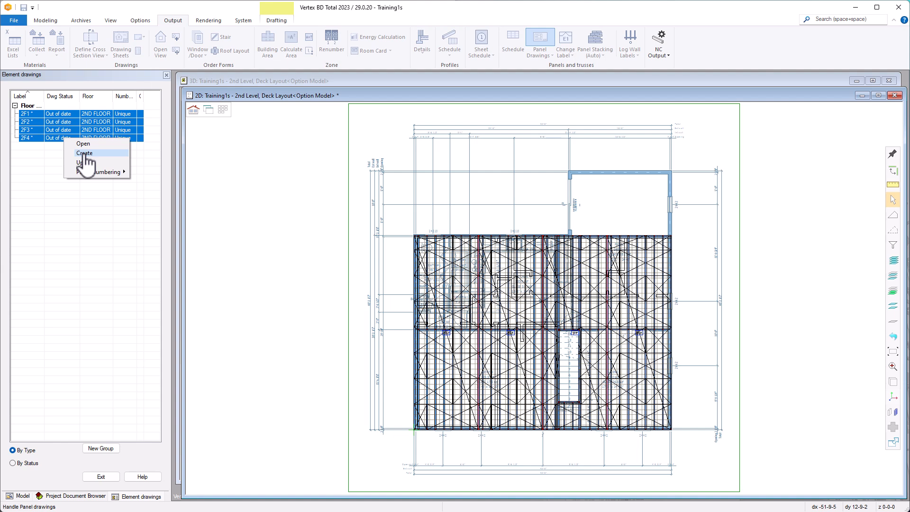
pyautogui.click(85, 154)
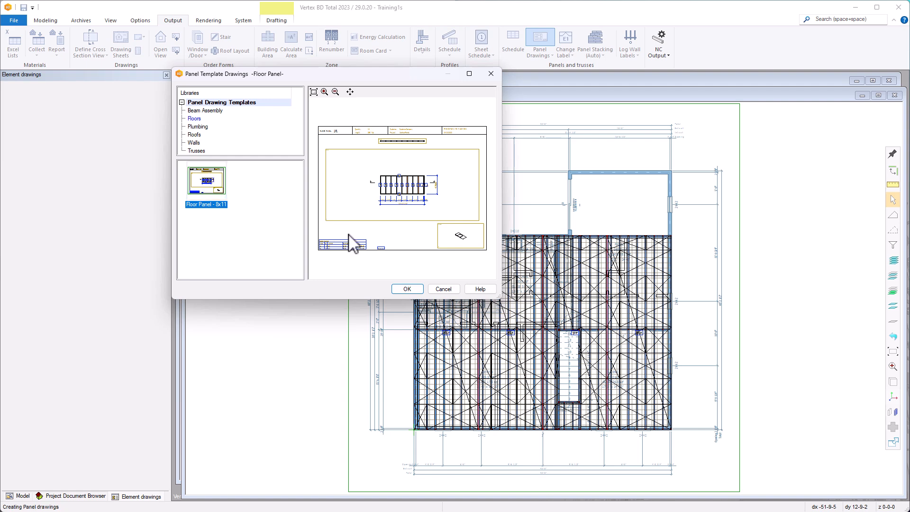
pyautogui.click(408, 289)
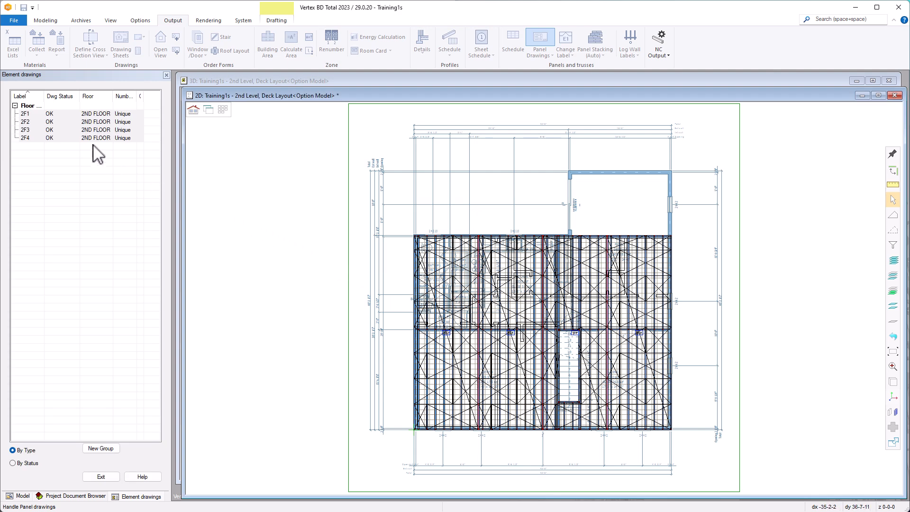
# Step: View the 2F4 drawing from the list of element drawings, then exit the list and close the drawing
pyautogui.click(52, 138)
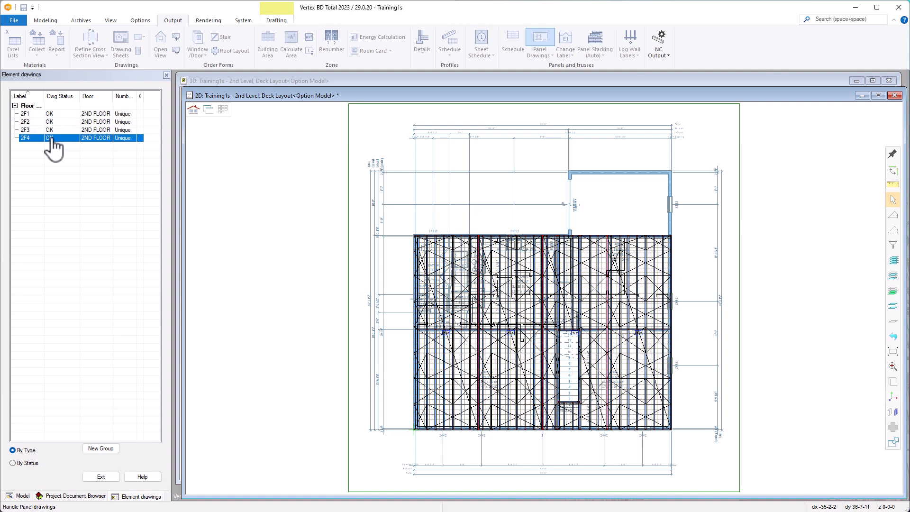
pyautogui.rightClick(53, 148)
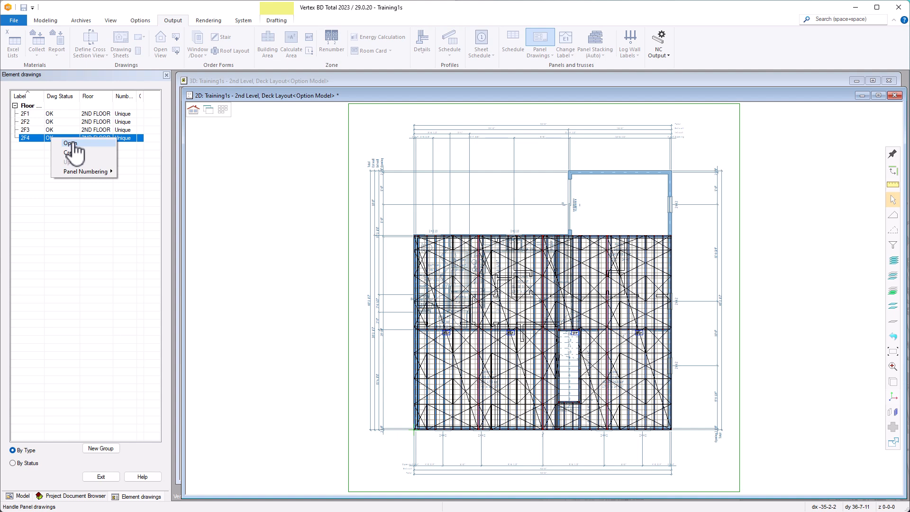
pyautogui.click(71, 143)
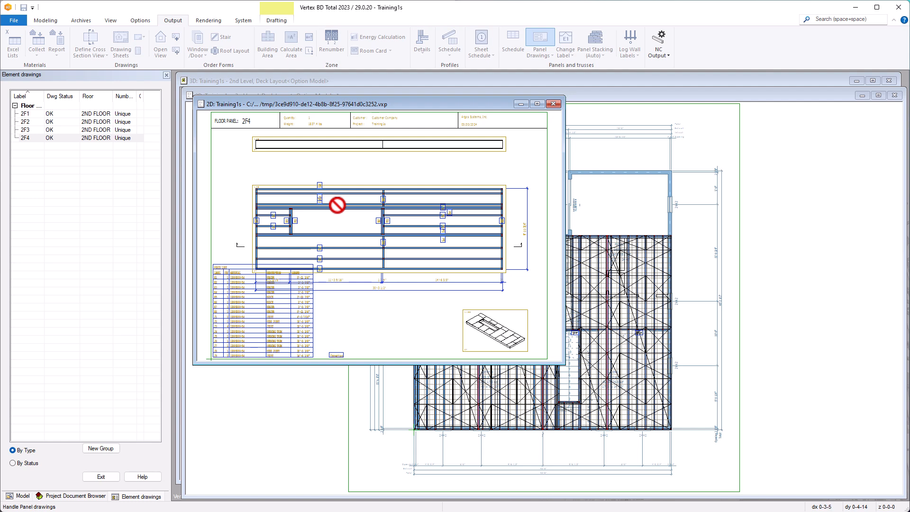
pyautogui.click(101, 476)
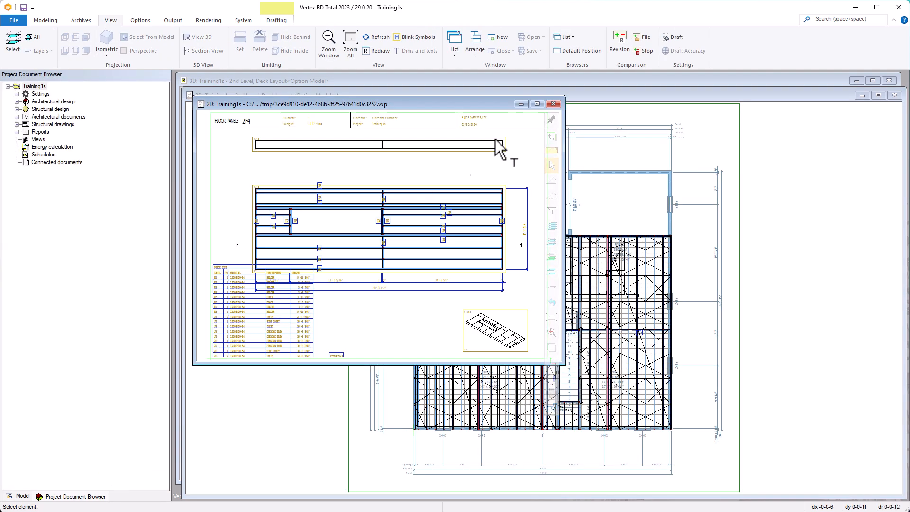
pyautogui.click(554, 104)
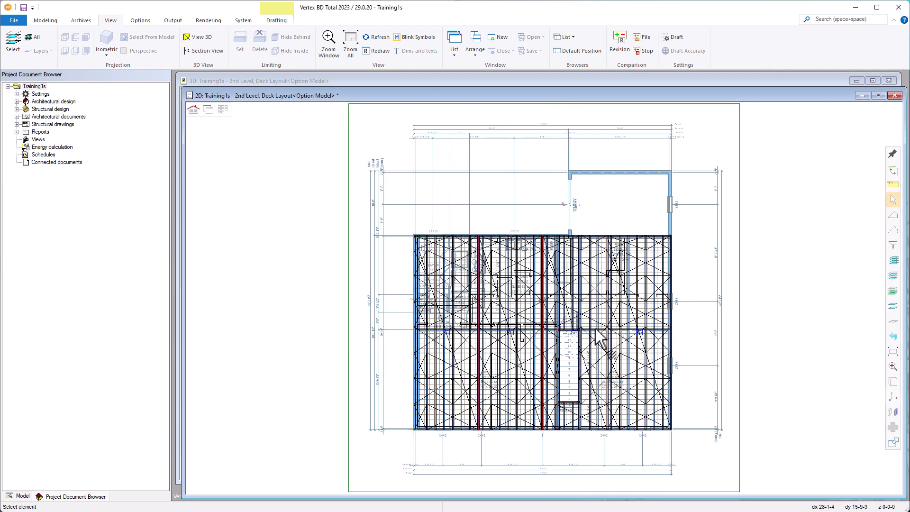
# Step: Select floor panel 2F4 by its label beside the stair opening in the deck layout and open its drawing
pyautogui.scroll(2, 602, 337)
pyautogui.scroll(2, 545, 301)
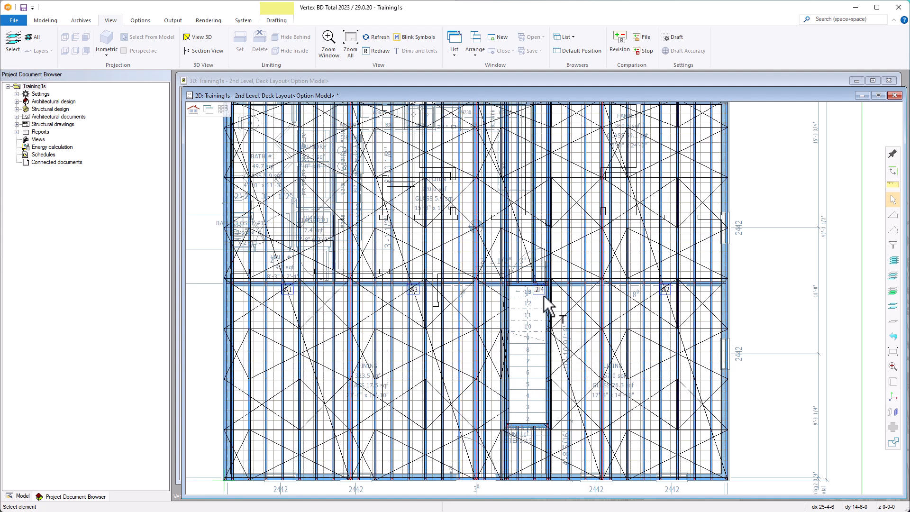
pyautogui.click(543, 294)
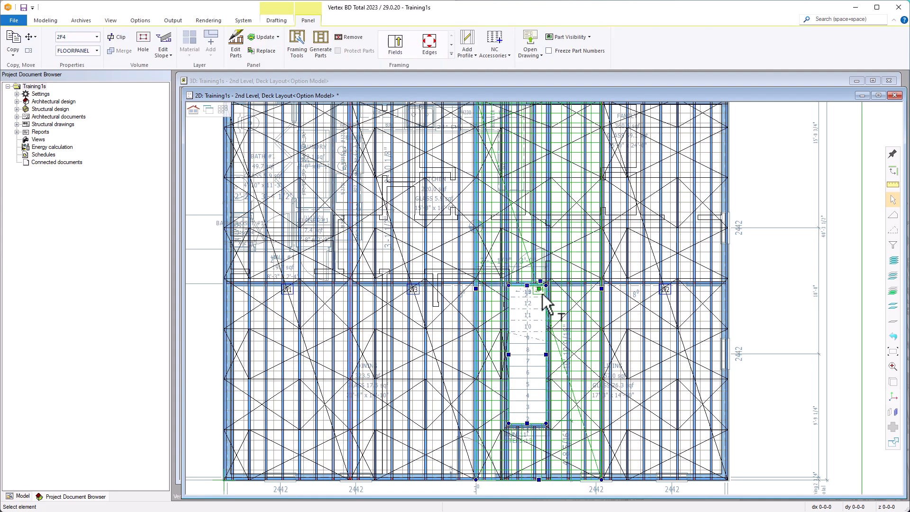
pyautogui.click(529, 41)
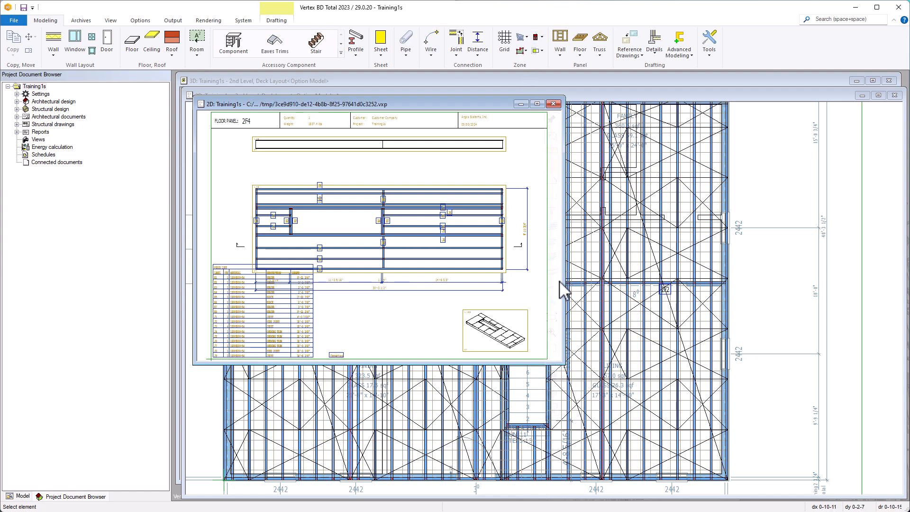
# Step: Enlarge the 2F4 drawing window, move the framing view up clear of the piece list, and review the listed pieces
pyautogui.moveTo(563, 364); pyautogui.dragTo(804, 479)
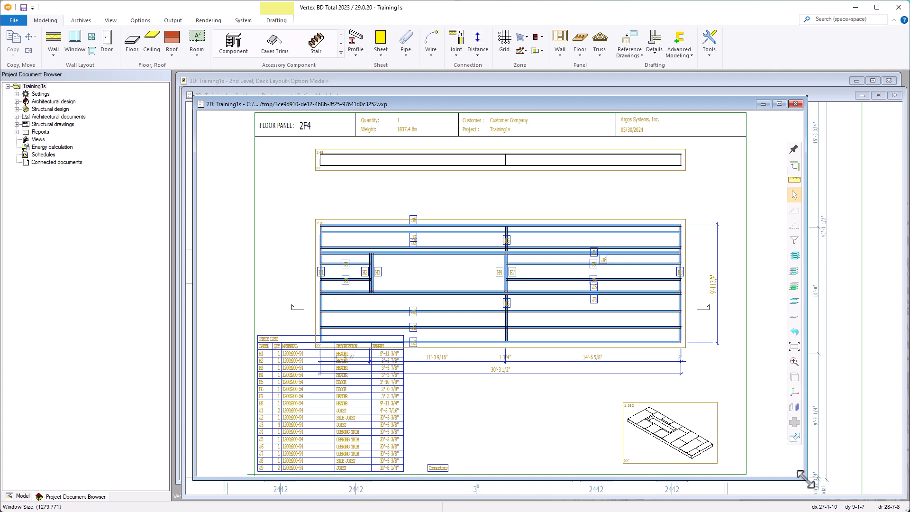
pyautogui.moveTo(332, 357); pyautogui.dragTo(348, 325)
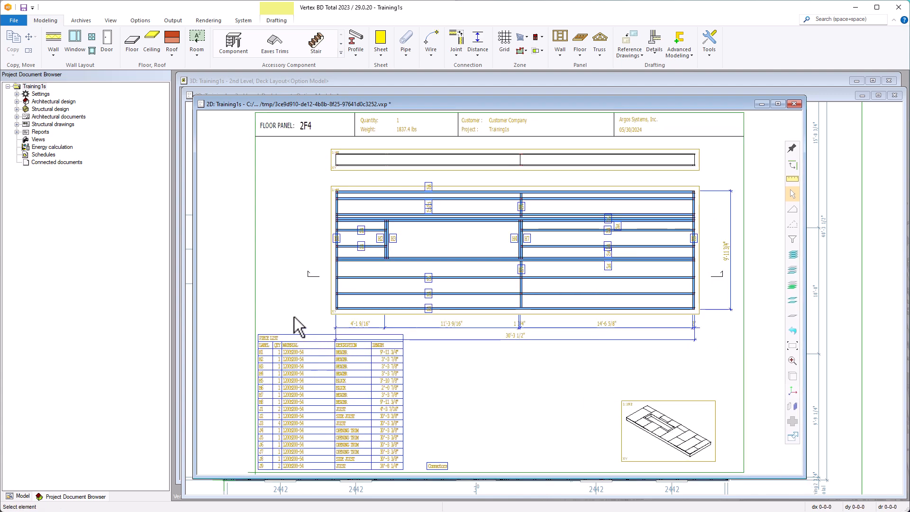
pyautogui.scroll(2, 289, 379)
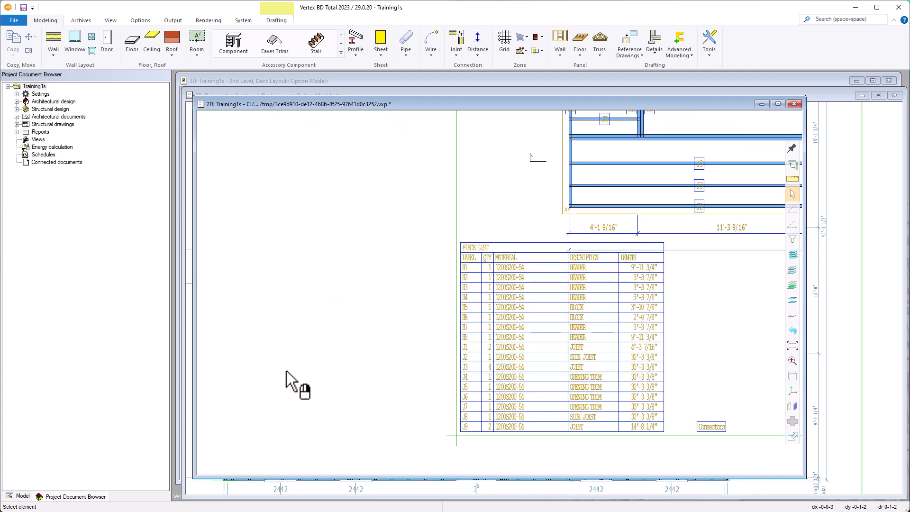
pyautogui.scroll(1, 583, 292)
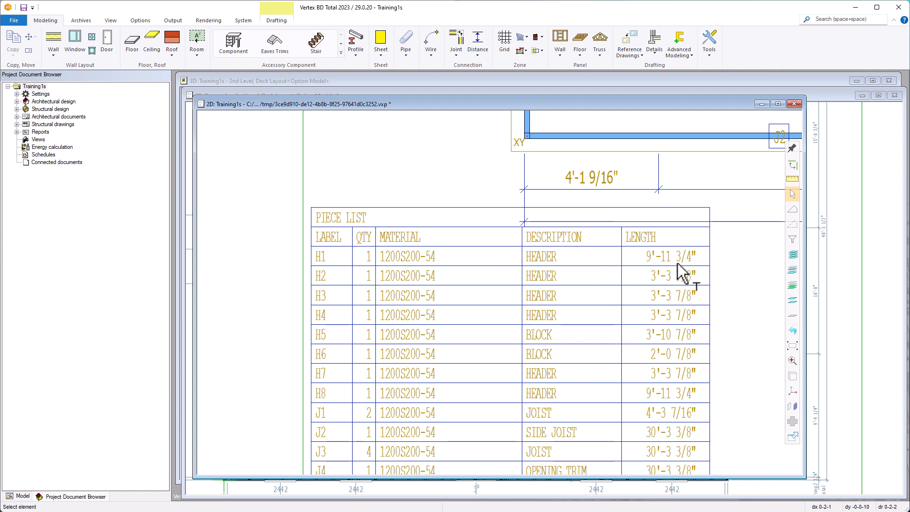
pyautogui.scroll(-3, 619, 362)
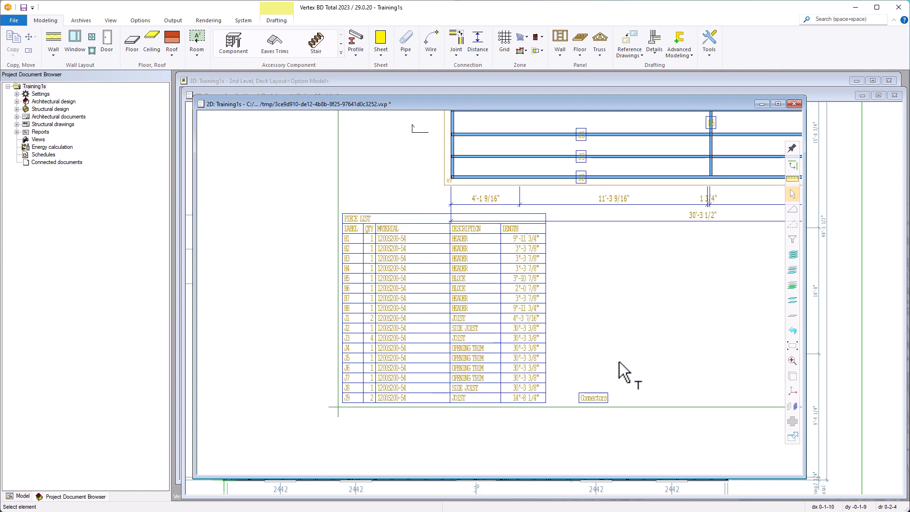
pyautogui.scroll(1, 693, 157)
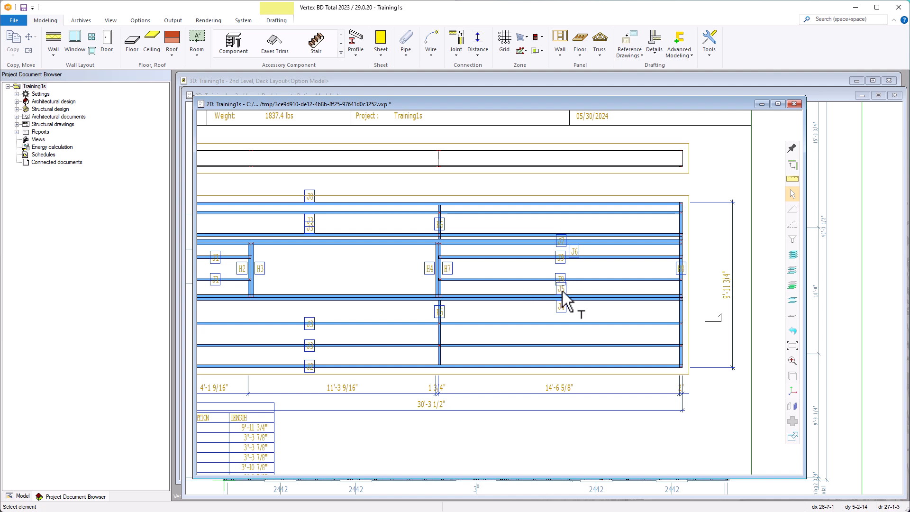
# Step: Shift the H7 label farther from its header and the J5 label sideways, clear of the adjacent J9 label
pyautogui.scroll(1, 562, 291)
pyautogui.click(341, 261)
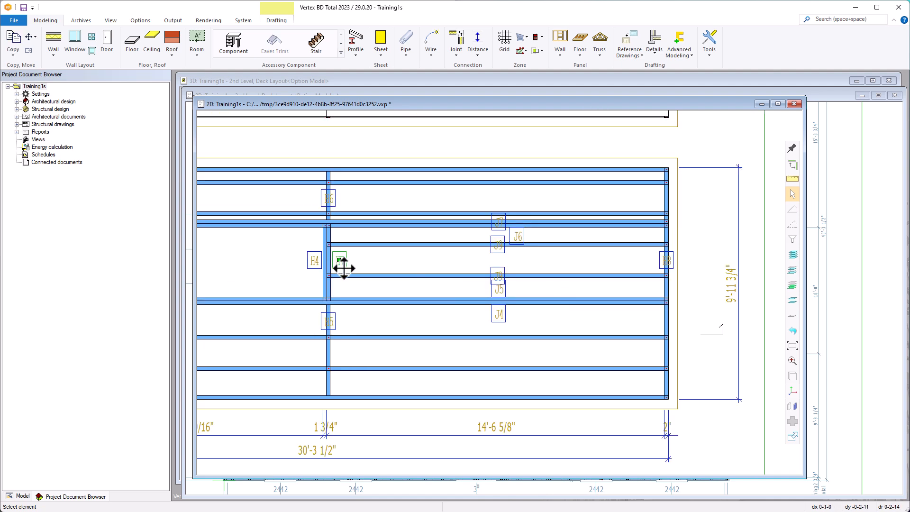
pyautogui.click(340, 261)
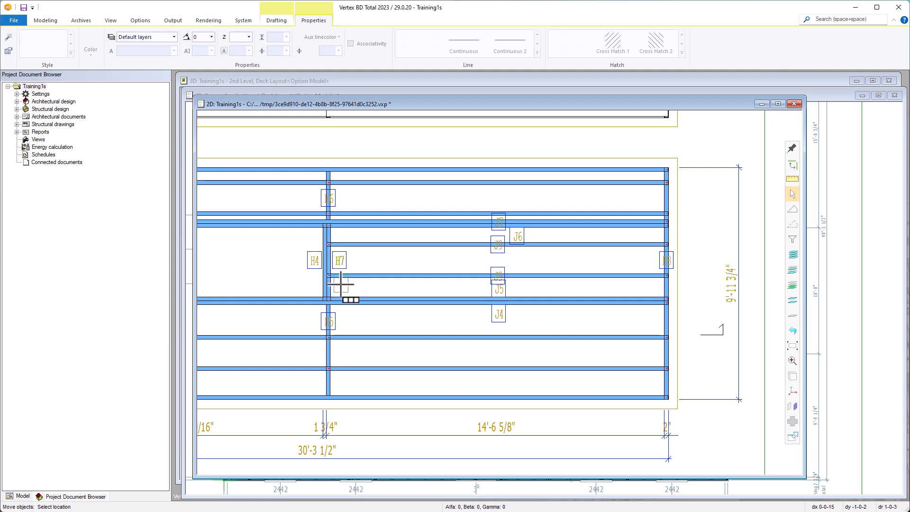
pyautogui.click(357, 260)
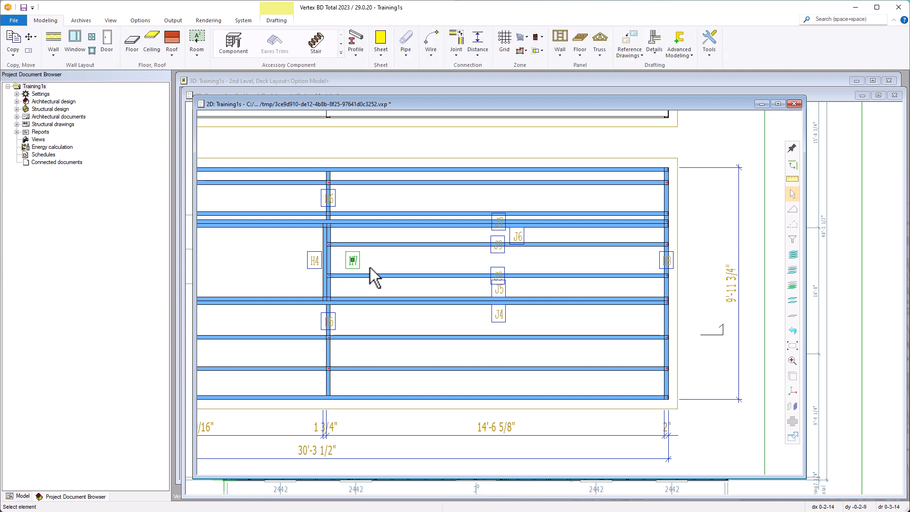
pyautogui.scroll(2, 498, 289)
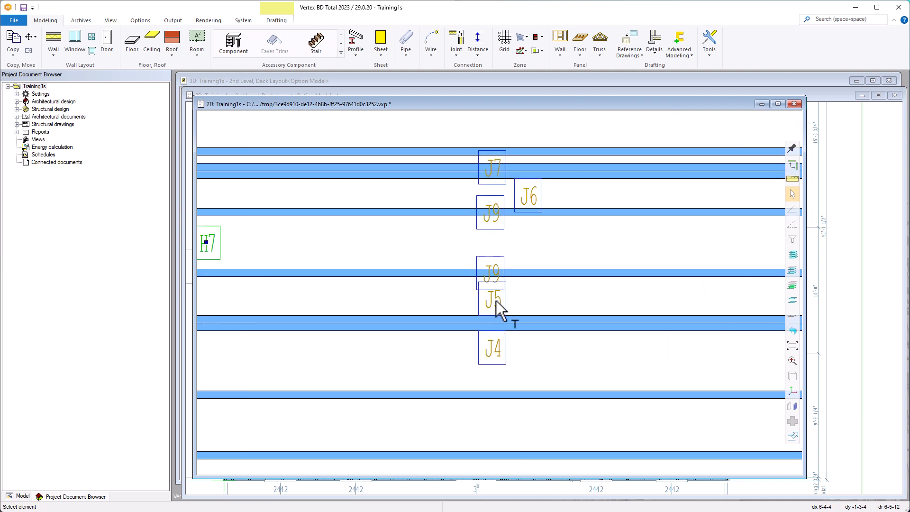
pyautogui.click(495, 301)
pyautogui.click(494, 299)
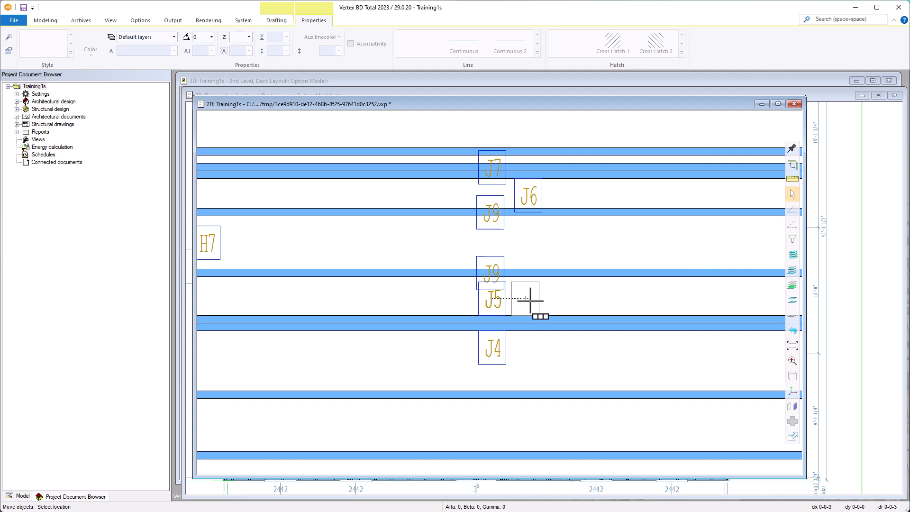
pyautogui.click(530, 299)
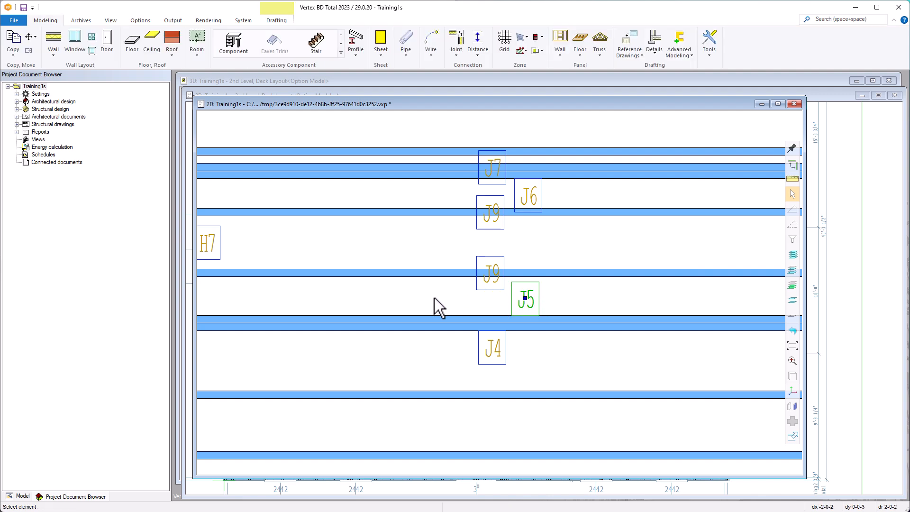
# Step: Close the 2F4 panel drawing without saving the changes
pyautogui.scroll(-2, 434, 298)
pyautogui.scroll(-2, 507, 289)
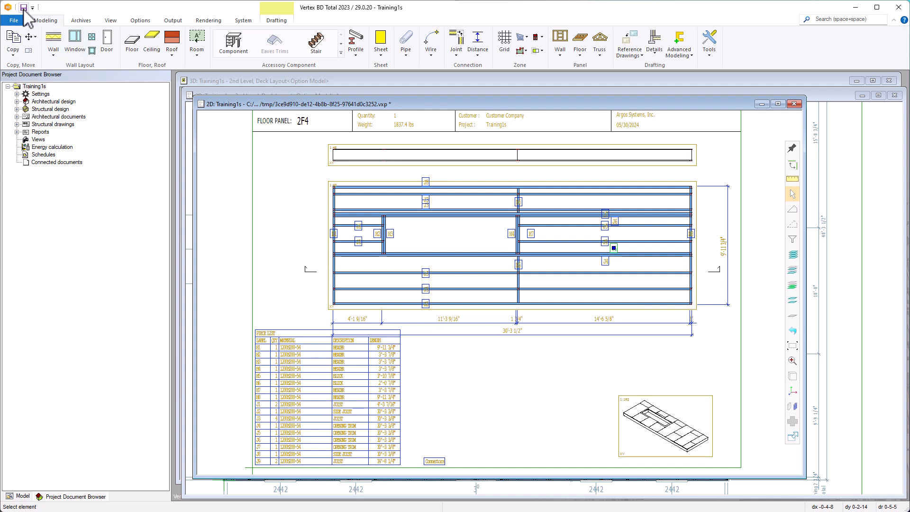
pyautogui.click(797, 105)
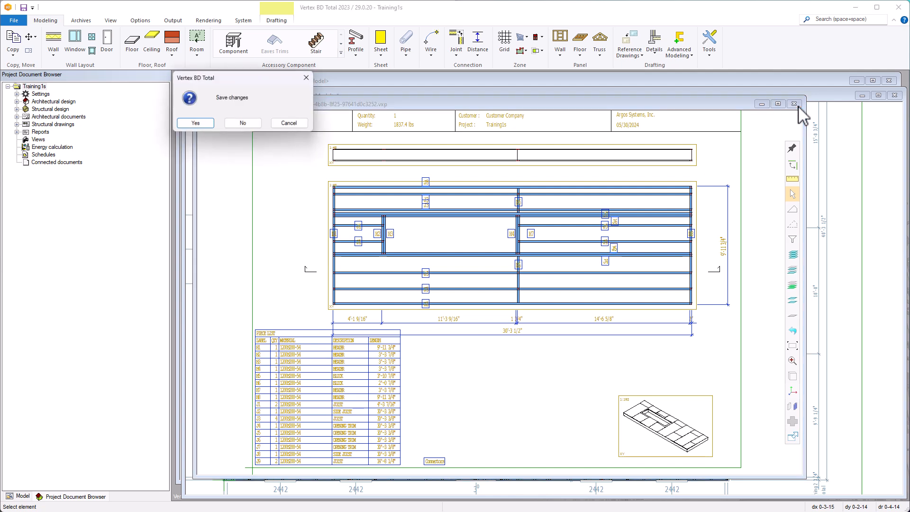
pyautogui.click(242, 123)
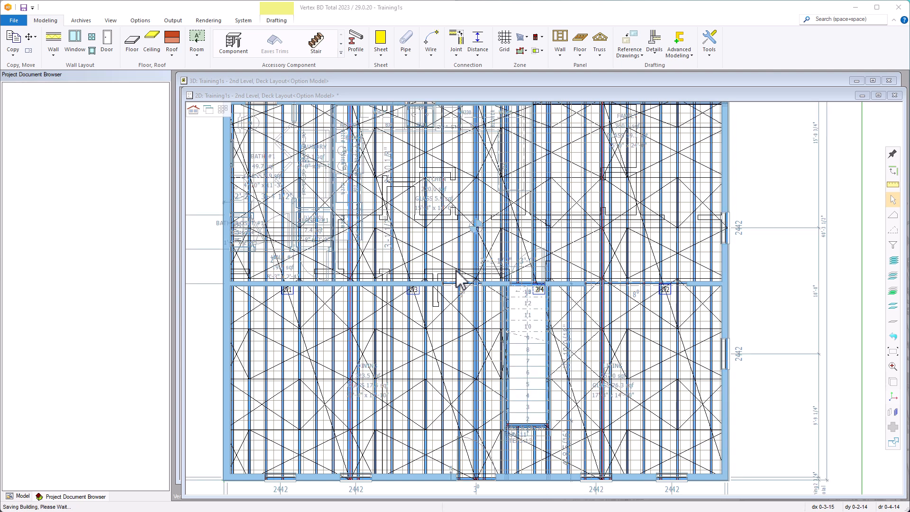
# Step: Open the stored 2F4 drawing from the project's structural drawings of floor panels
pyautogui.middleClick(456, 271)
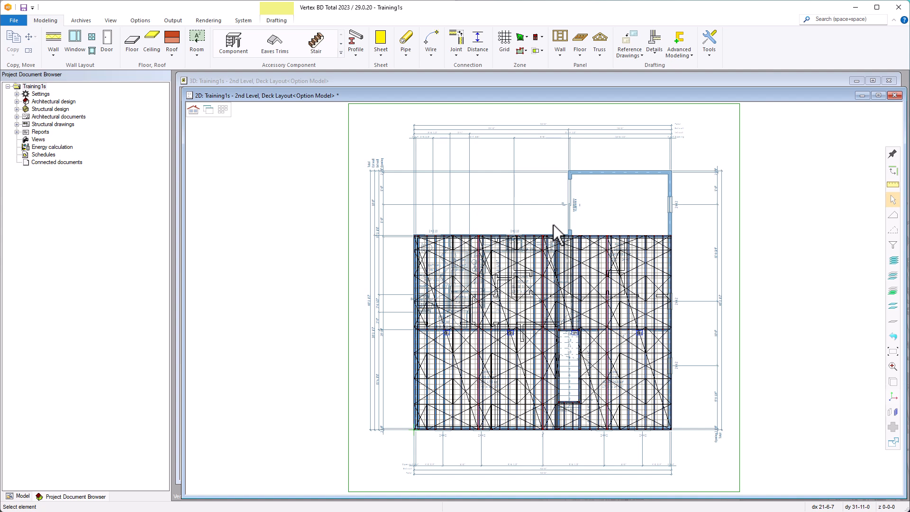
pyautogui.click(16, 124)
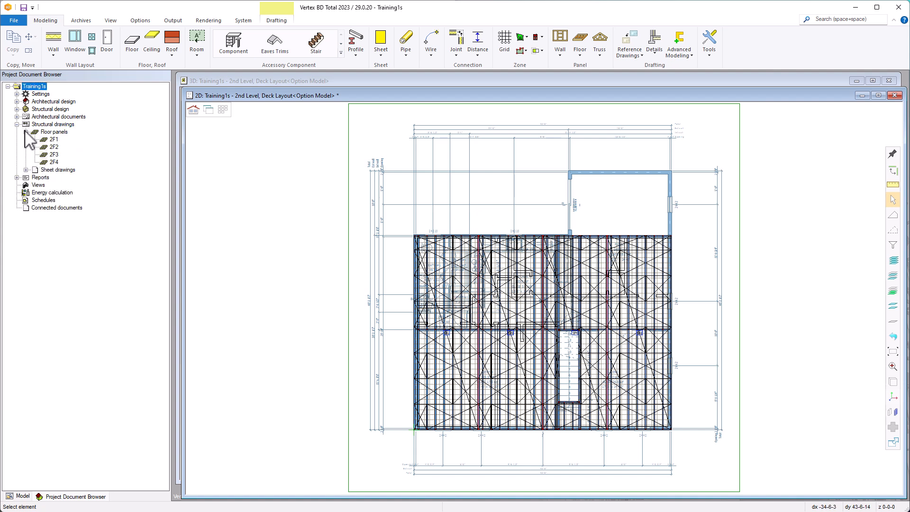
pyautogui.click(25, 132)
pyautogui.click(26, 132)
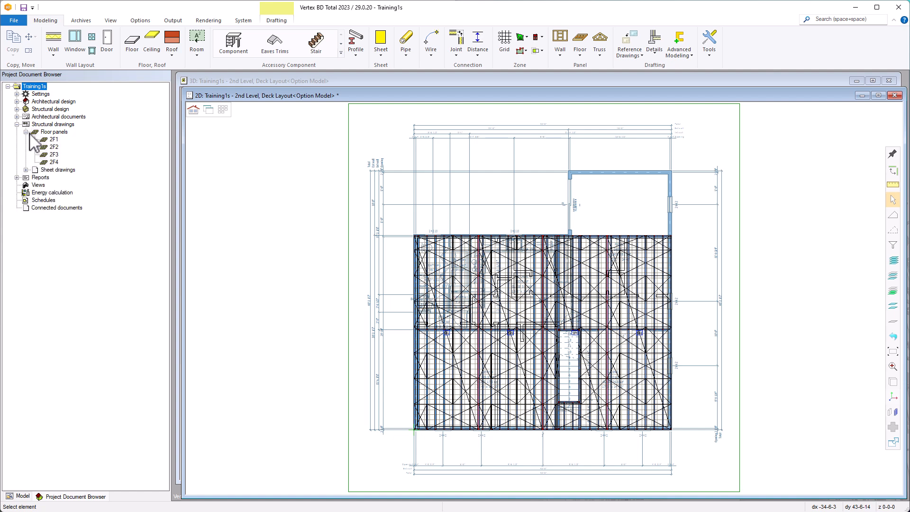
pyautogui.doubleClick(54, 162)
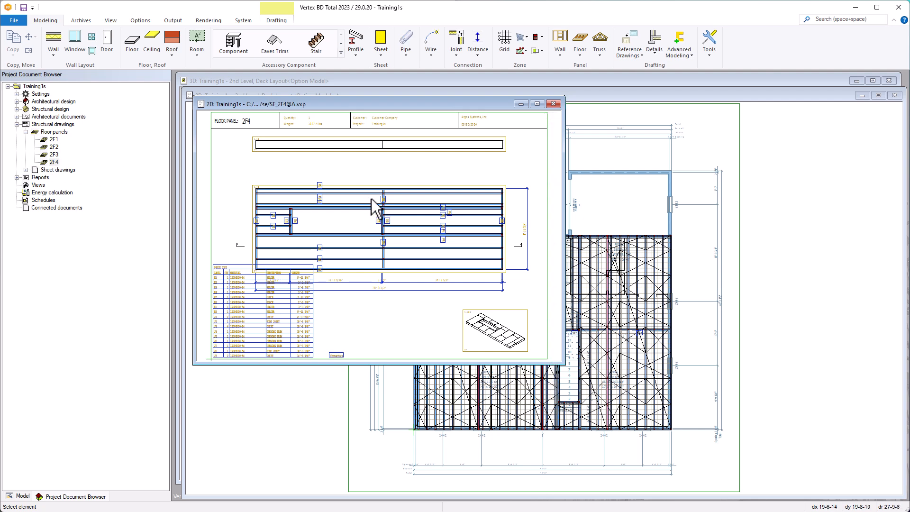
# Step: Close the 2F4 drawing and place the 2.1 Floor Panels schedule beside the garage, to the right of the second-level deck plan
pyautogui.click(553, 105)
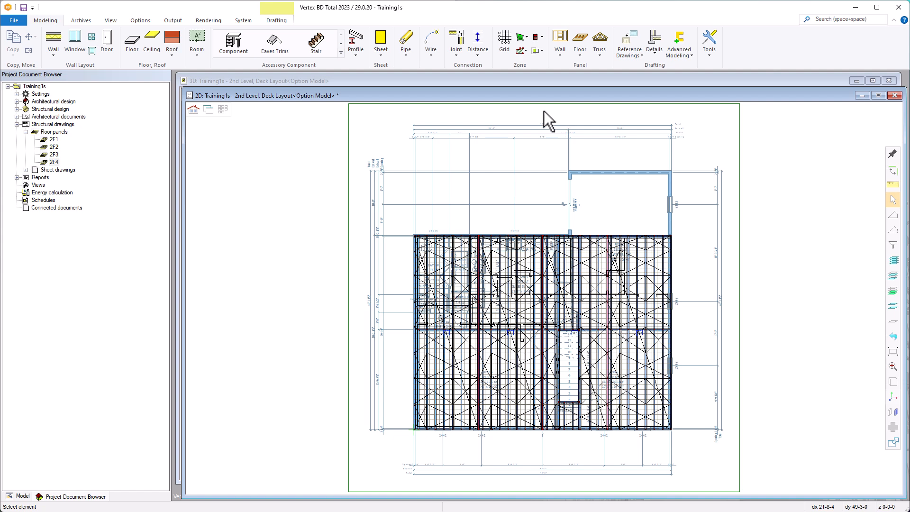
pyautogui.click(173, 20)
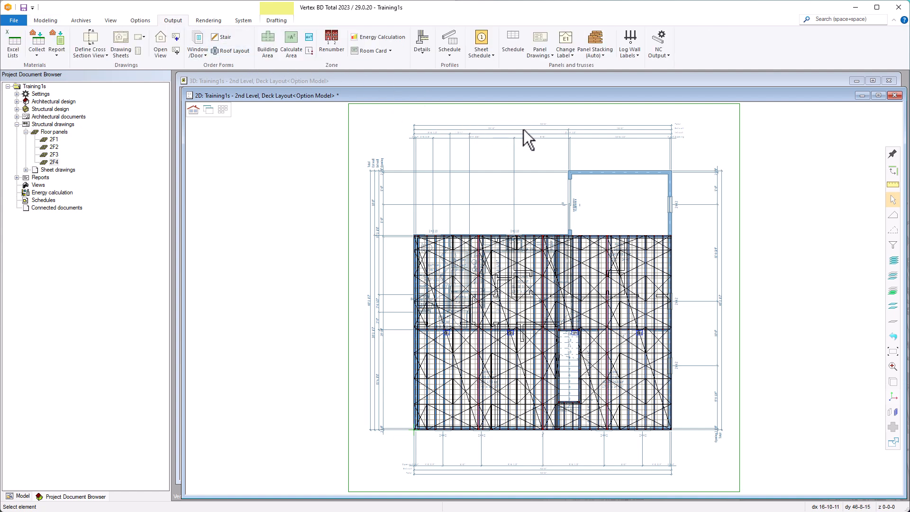
pyautogui.click(517, 48)
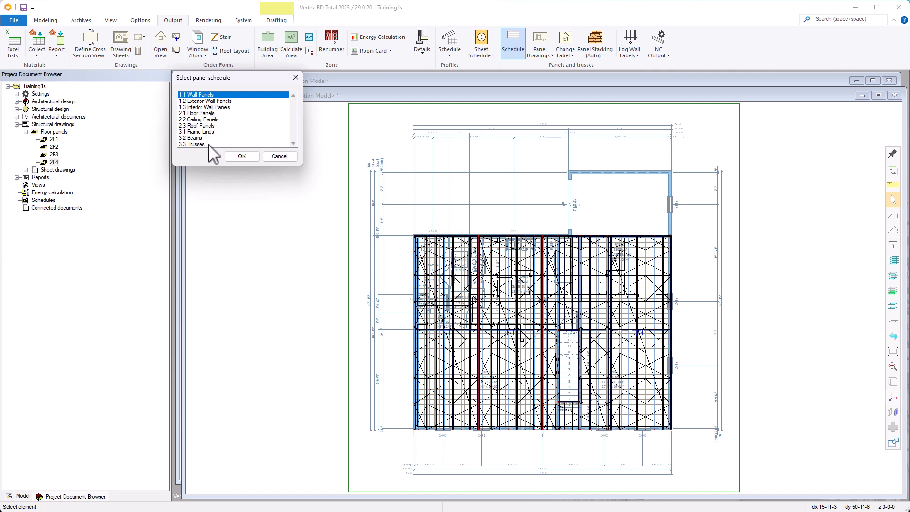
pyautogui.doubleClick(200, 113)
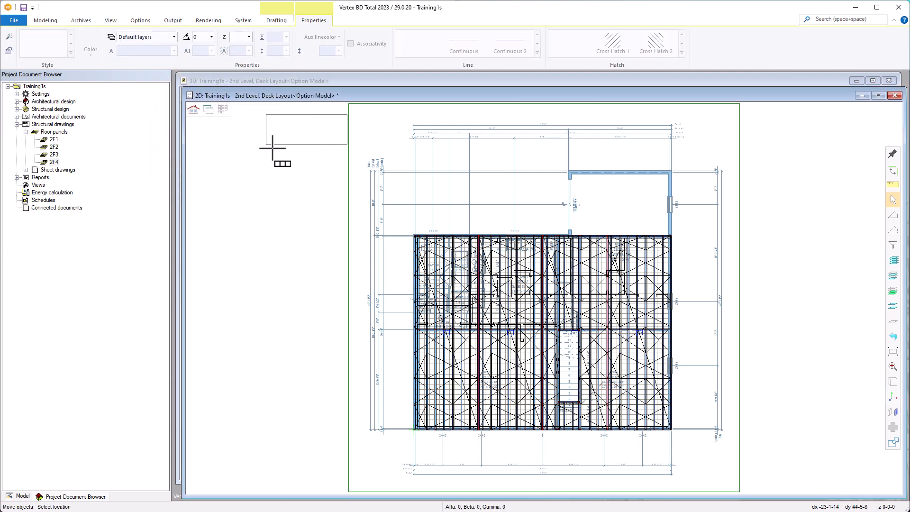
pyautogui.click(728, 227)
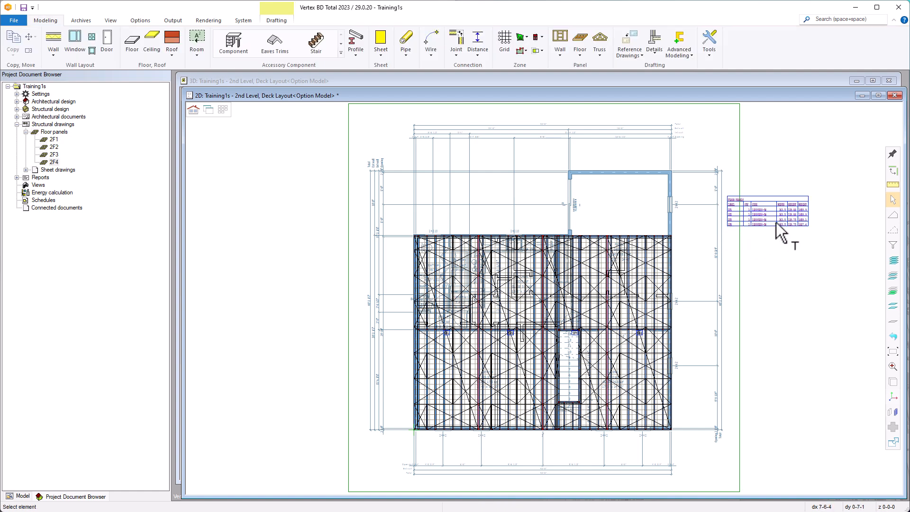
pyautogui.scroll(1, 779, 221)
pyautogui.scroll(2, 544, 311)
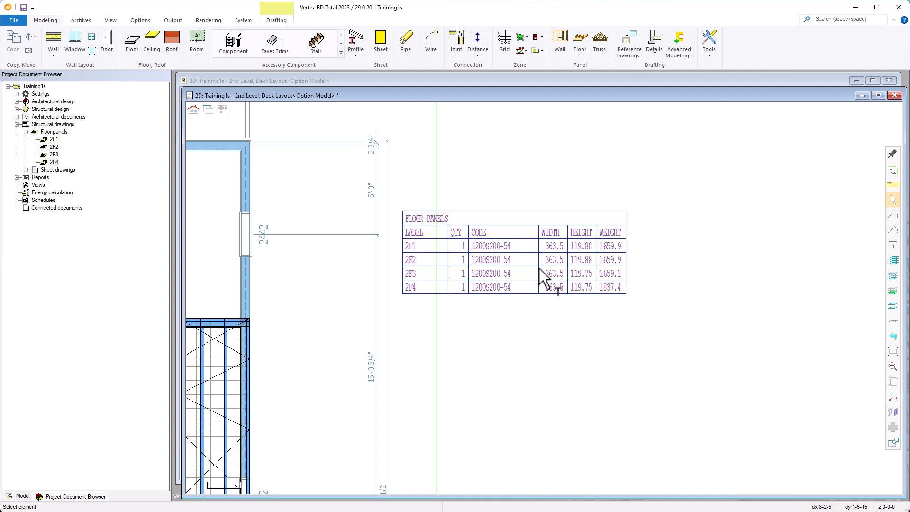
pyautogui.middleClick(545, 300)
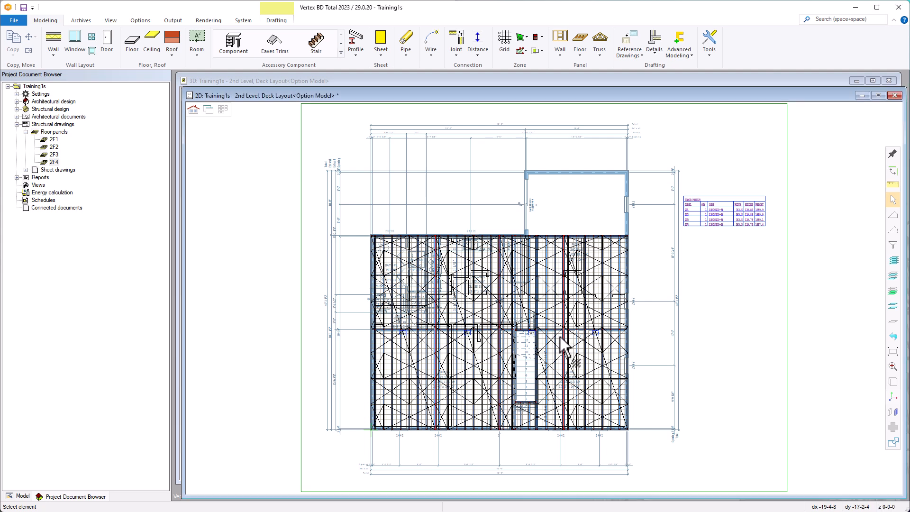
# Step: Open the panel drawing of floor panel 2F4 directly from the panel in the deck layout
pyautogui.click(532, 334)
pyautogui.rightClick(531, 333)
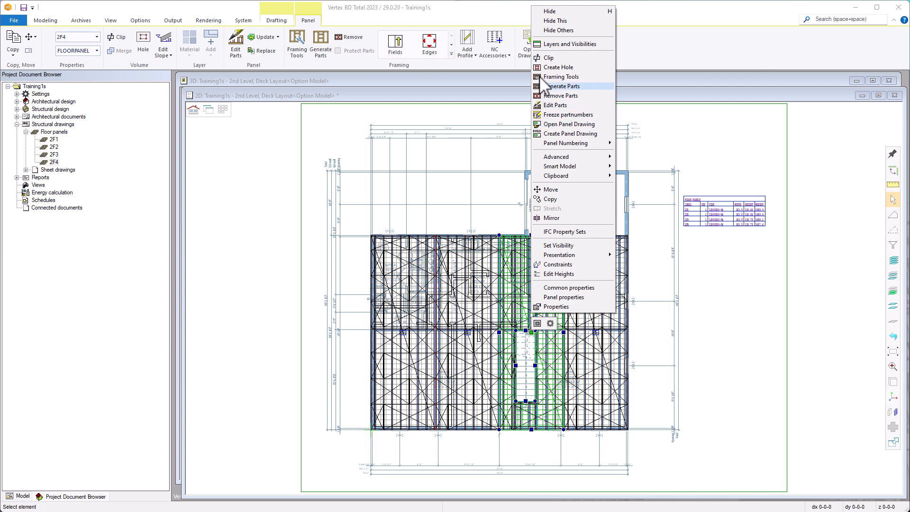
pyautogui.click(521, 16)
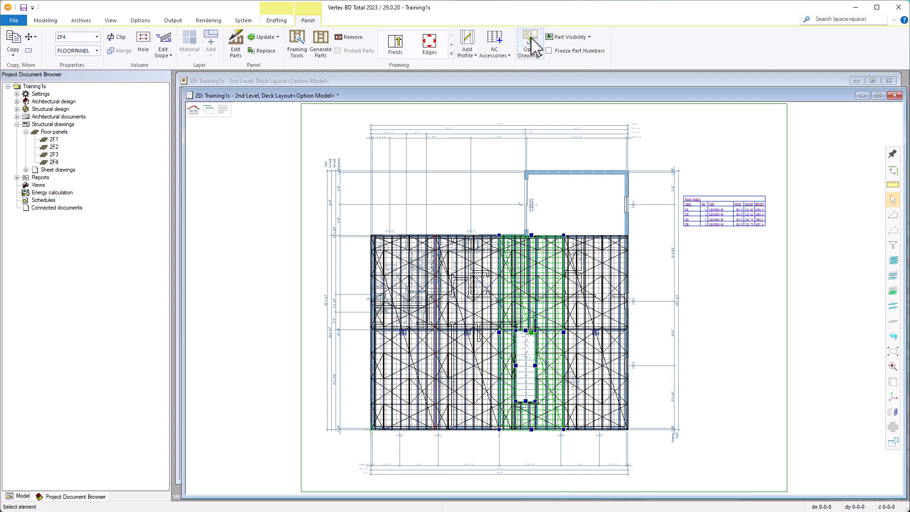
pyautogui.click(532, 43)
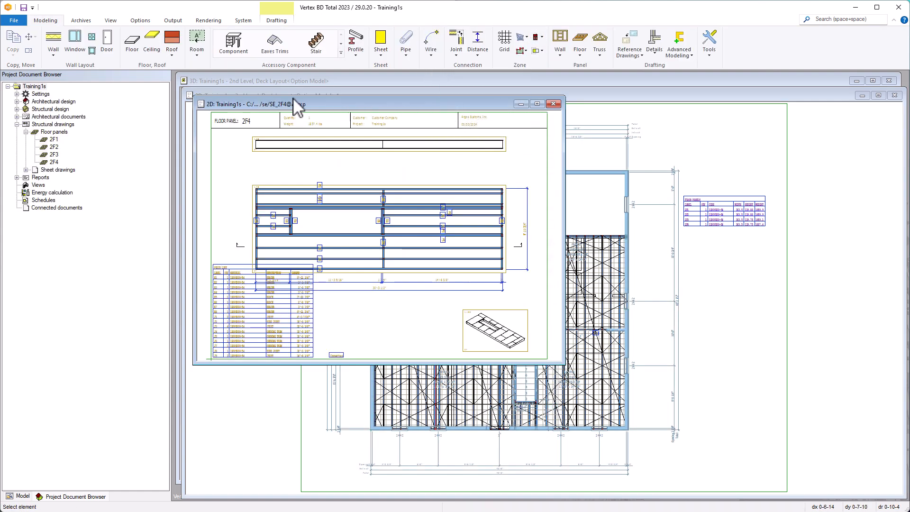
# Step: Set up printing of the 2F4 drawing to PDF on an 8.5x11 (ANSI A) sheet
pyautogui.click(18, 24)
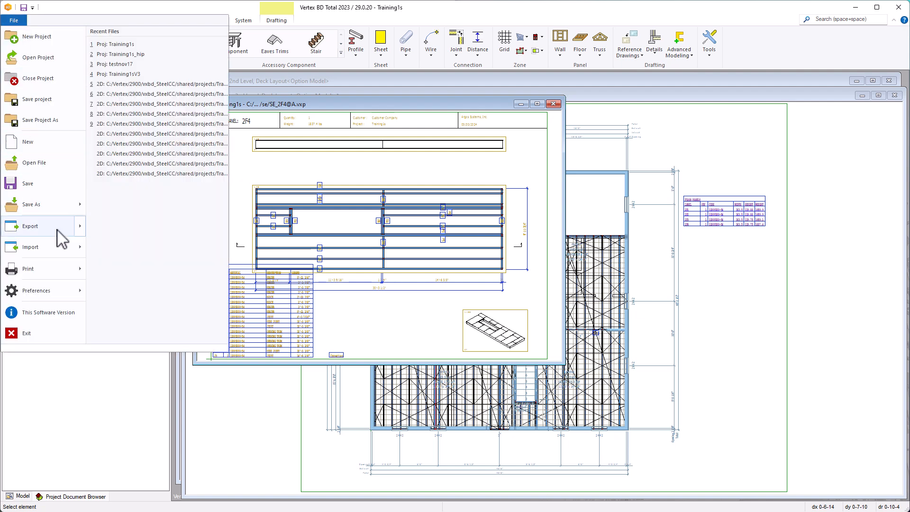
pyautogui.moveTo(65, 270)
pyautogui.click(165, 48)
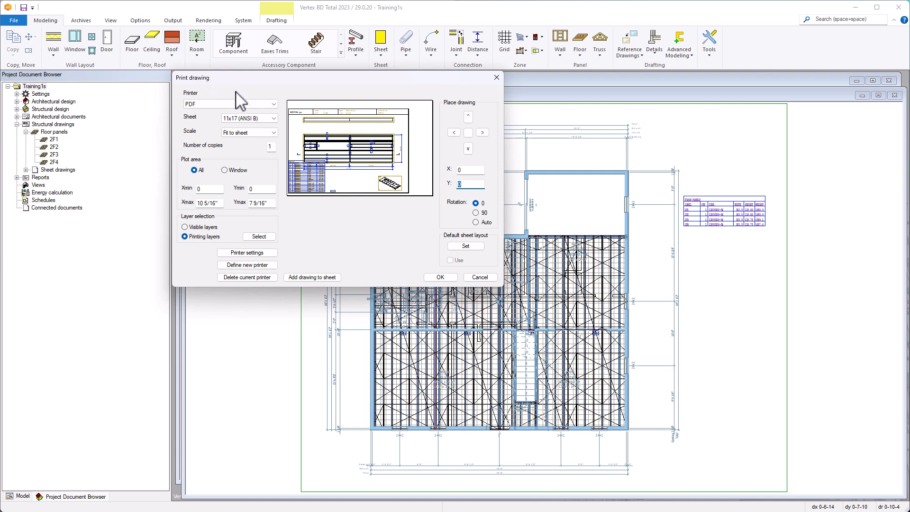
pyautogui.click(255, 107)
pyautogui.click(258, 112)
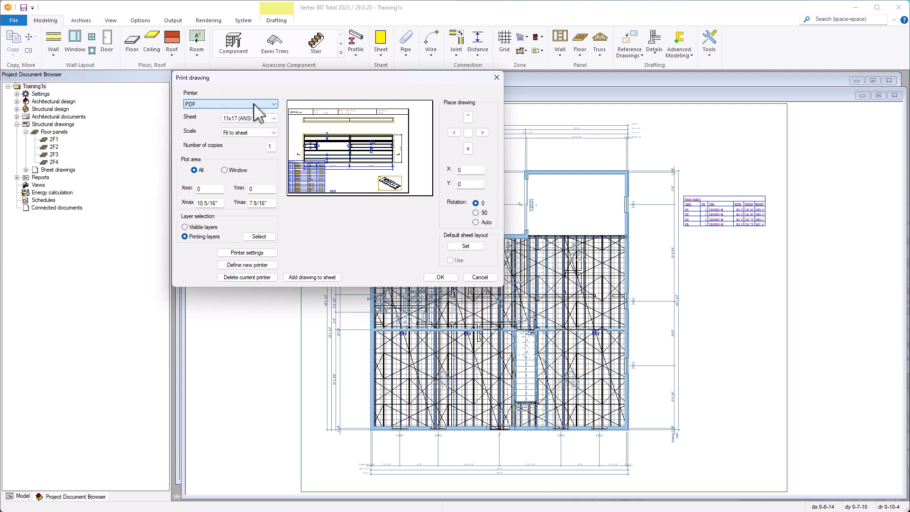
pyautogui.click(271, 121)
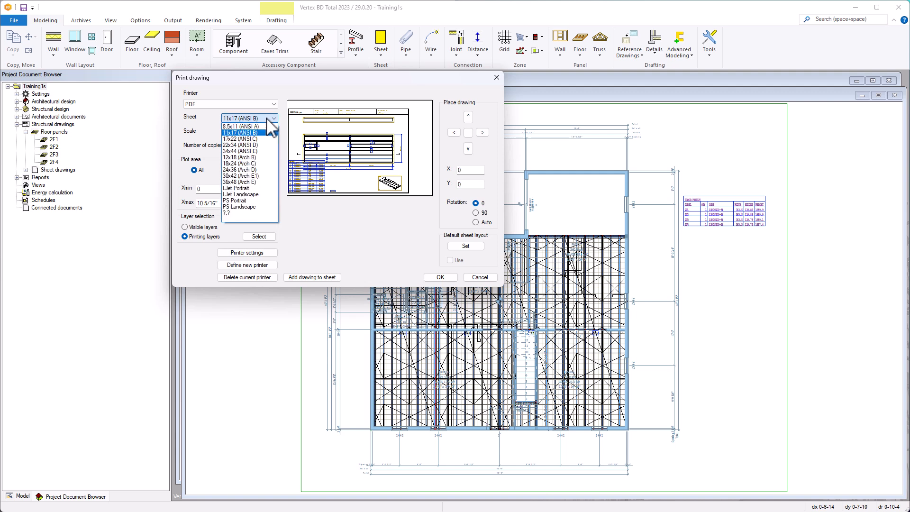
pyautogui.click(254, 126)
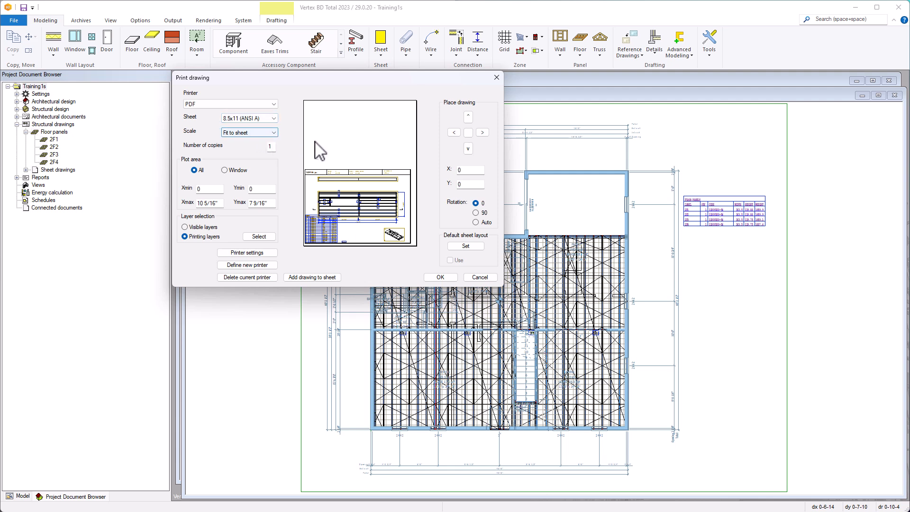
# Step: Rotate the 2F4 printout 90 degrees, centre it on the sheet, and save it as SE_2F4.pdf
pyautogui.click(476, 212)
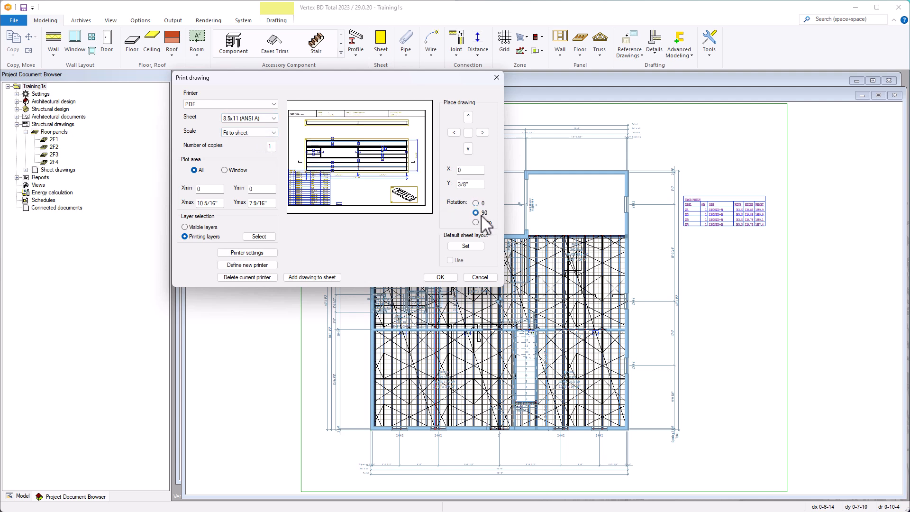
pyautogui.click(467, 149)
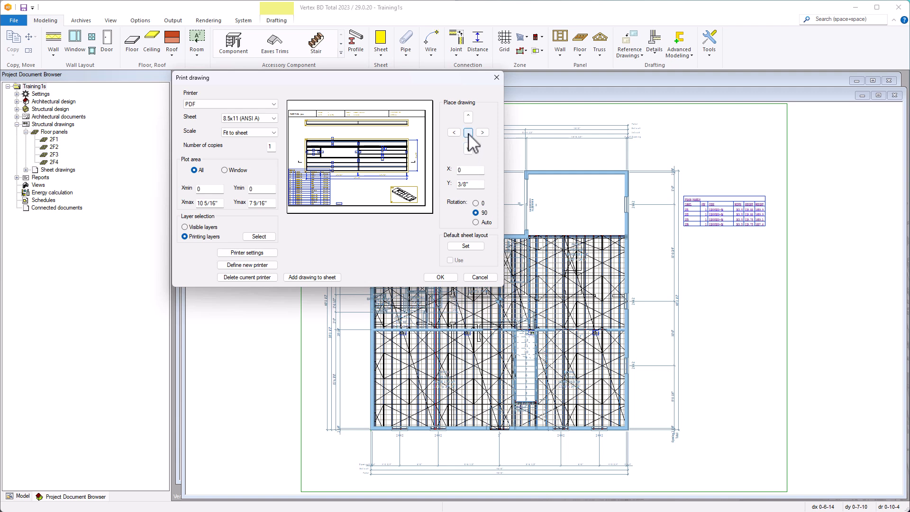
pyautogui.click(444, 278)
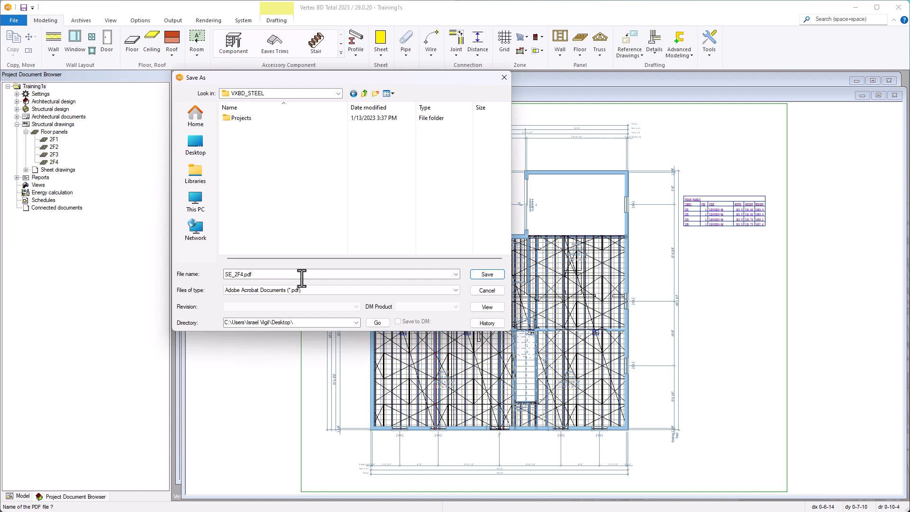
pyautogui.click(487, 275)
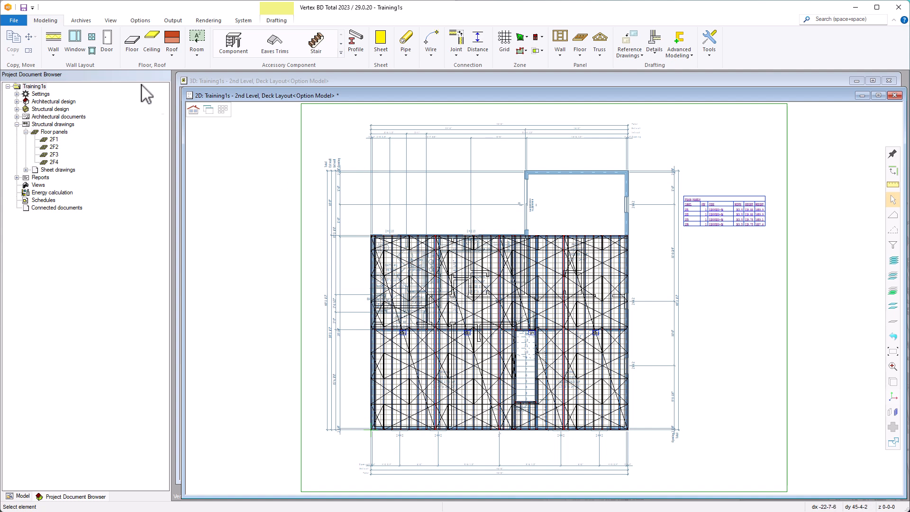
# Step: Review the drawing sets defined in the PDF set settings, down to the floor panel sets
pyautogui.click(14, 20)
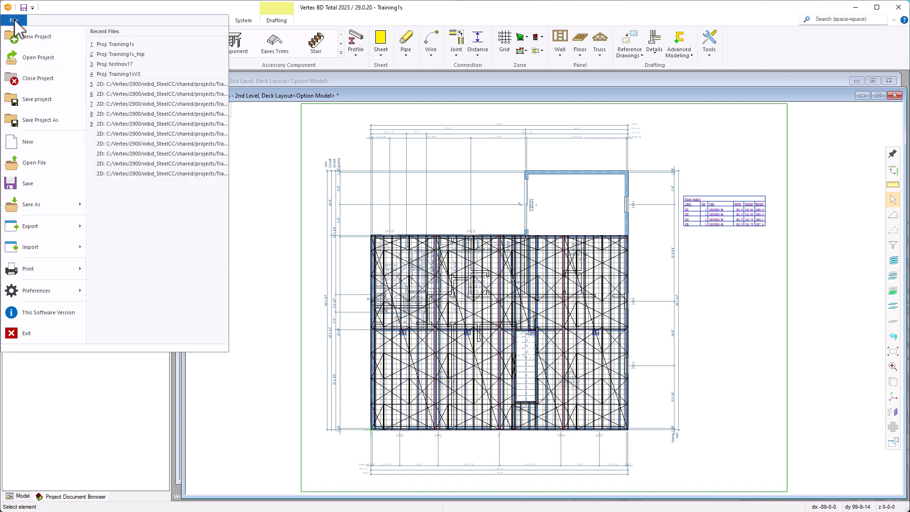
pyautogui.click(42, 230)
pyautogui.click(153, 267)
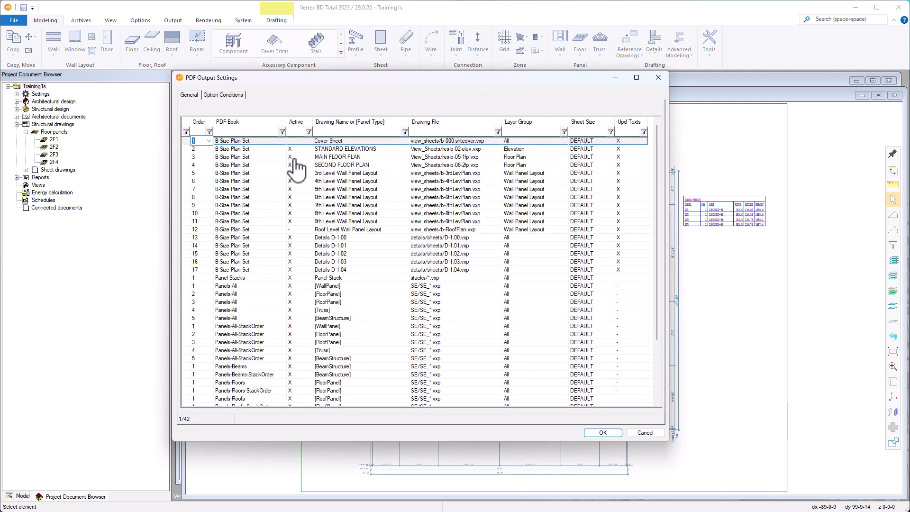
pyautogui.scroll(-2, 258, 285)
pyautogui.scroll(-1, 258, 284)
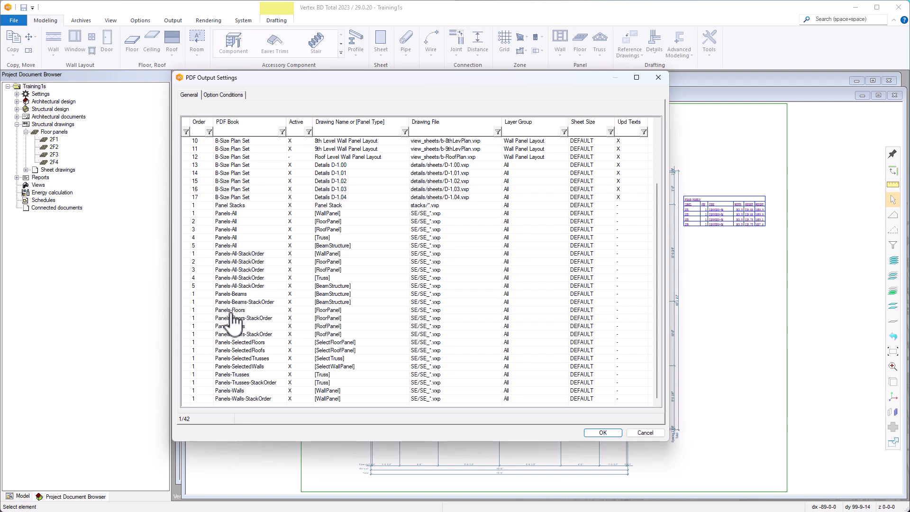
pyautogui.click(647, 432)
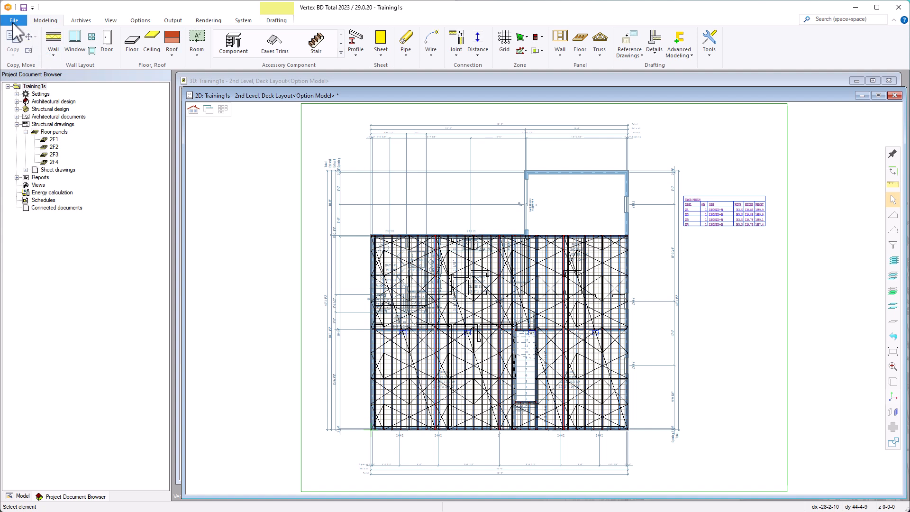
# Step: Print the Panels-Floors PDF set to a file named Training1s Panels-Floors
pyautogui.click(14, 20)
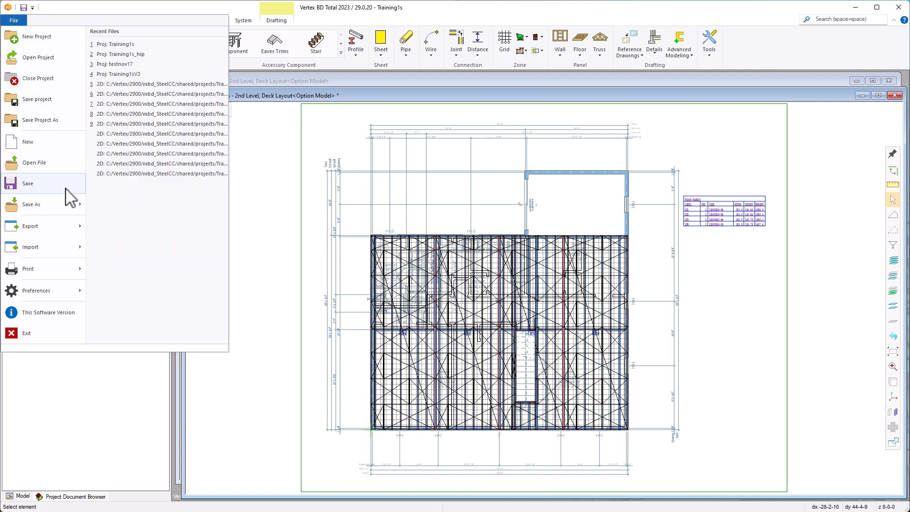
pyautogui.moveTo(76, 231)
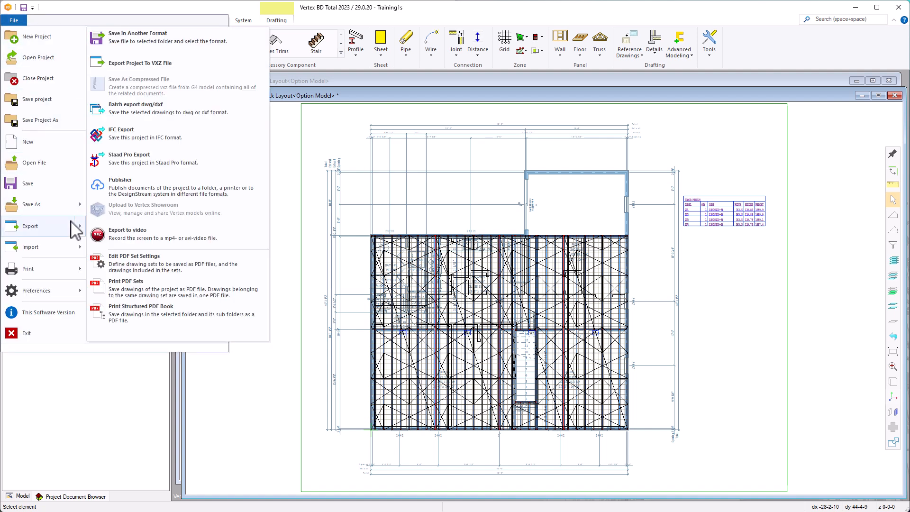
pyautogui.click(129, 285)
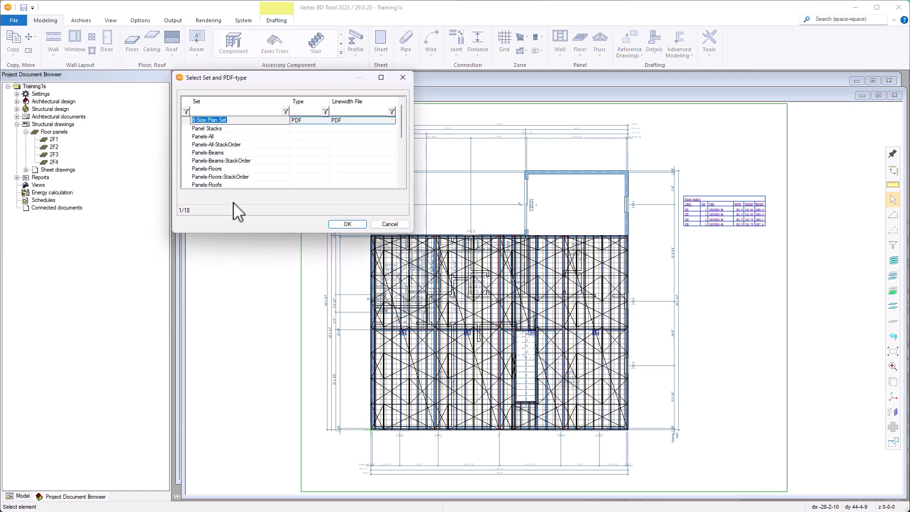
pyautogui.click(212, 169)
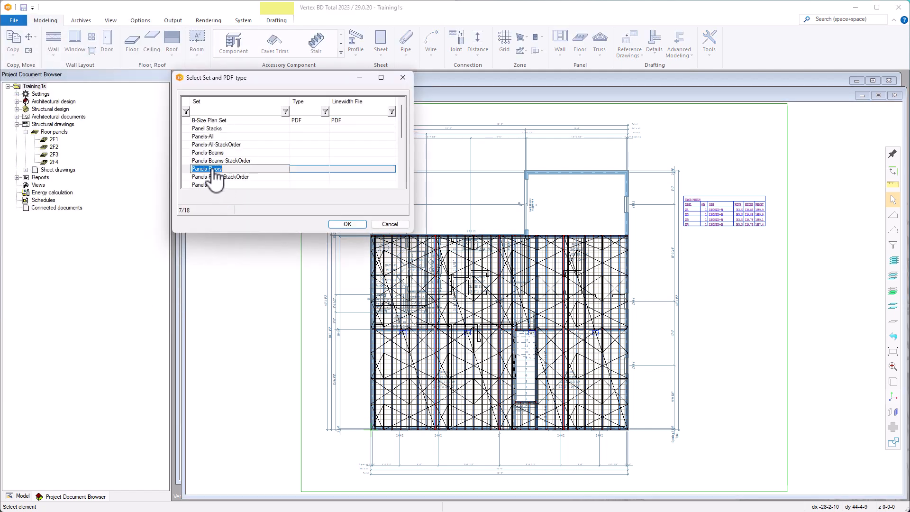
pyautogui.click(350, 224)
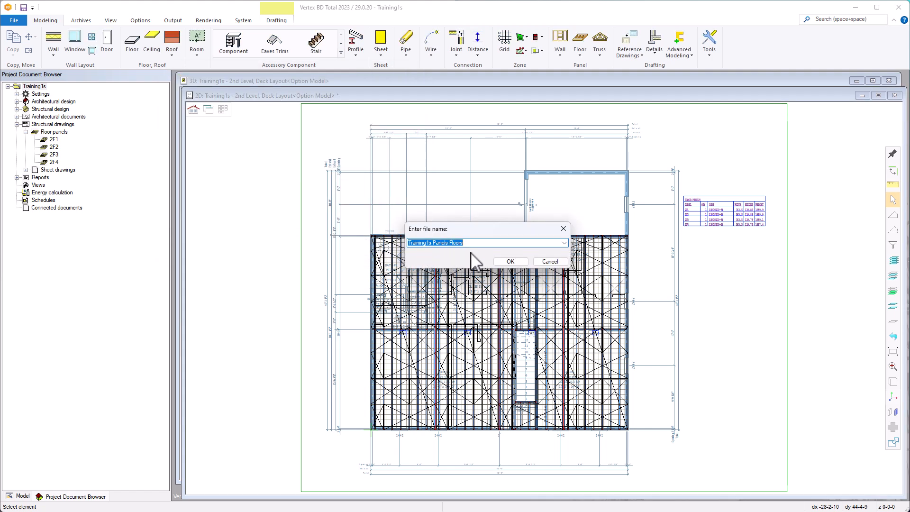
pyautogui.click(511, 262)
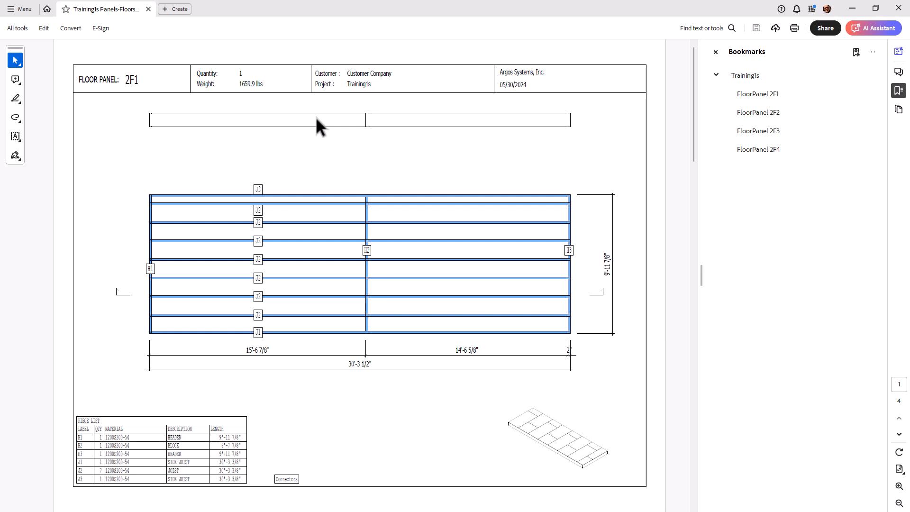
# Step: Review the bookmarked pages of floor panels 2F1, 2F2, 2F3 and 2F4 in the printed PDF
pyautogui.click(742, 100)
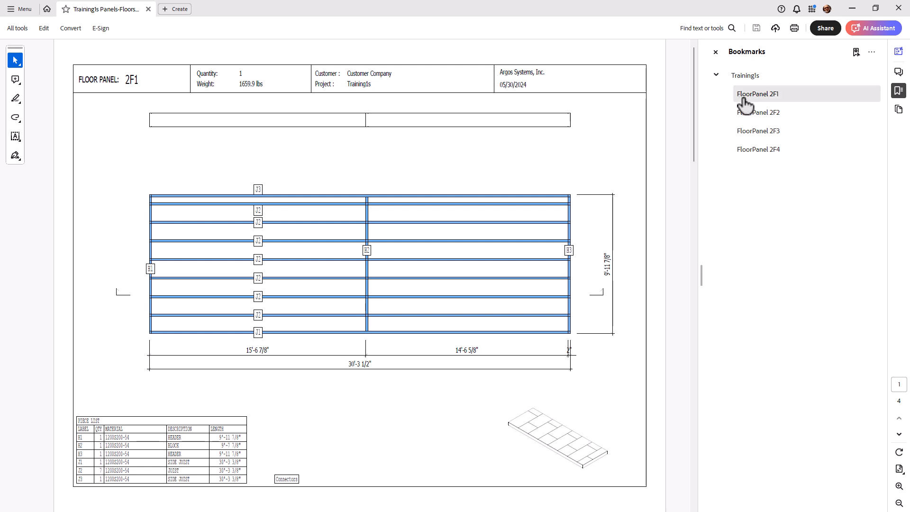
pyautogui.click(749, 116)
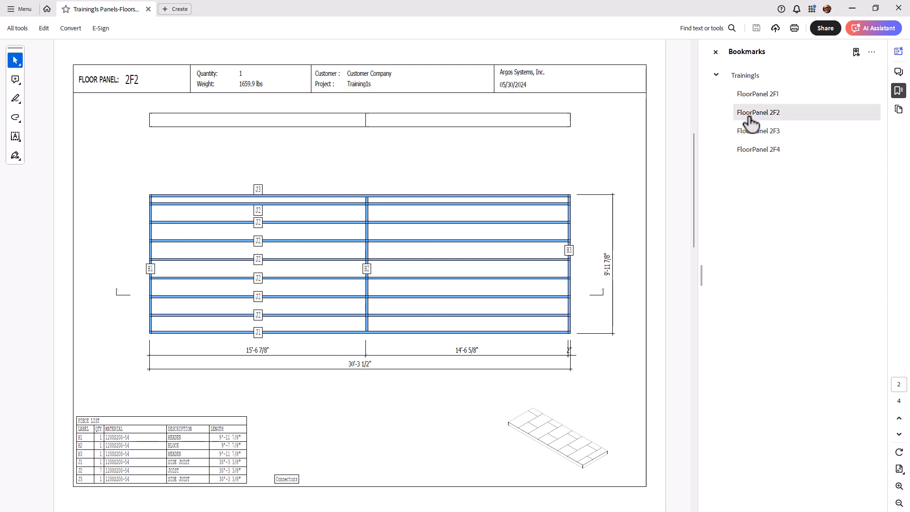
pyautogui.click(755, 134)
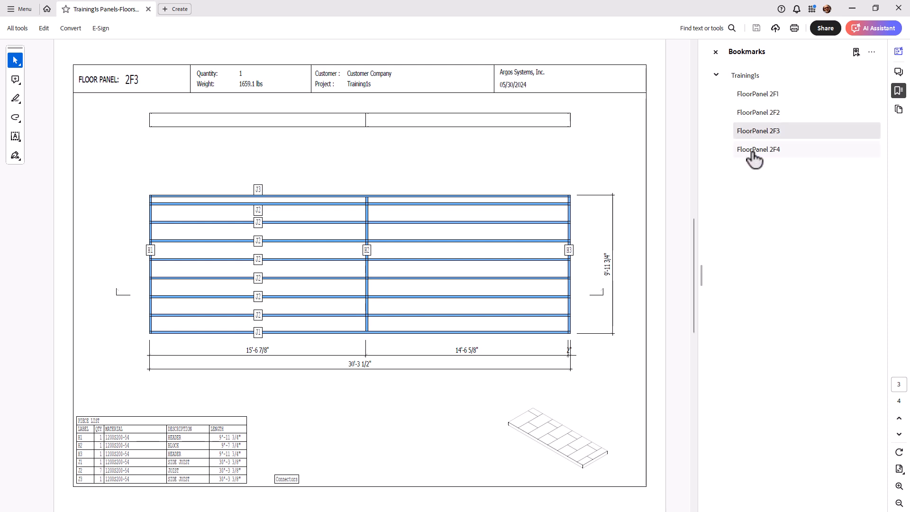
pyautogui.click(755, 153)
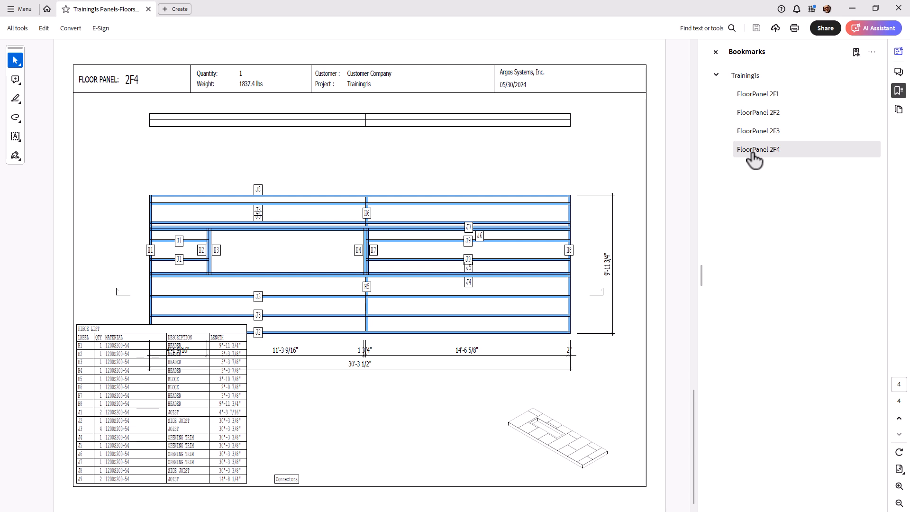
# Step: Close the floor panel PDF and switch from the deck layout drawing to the 3D building model
pyautogui.click(900, 10)
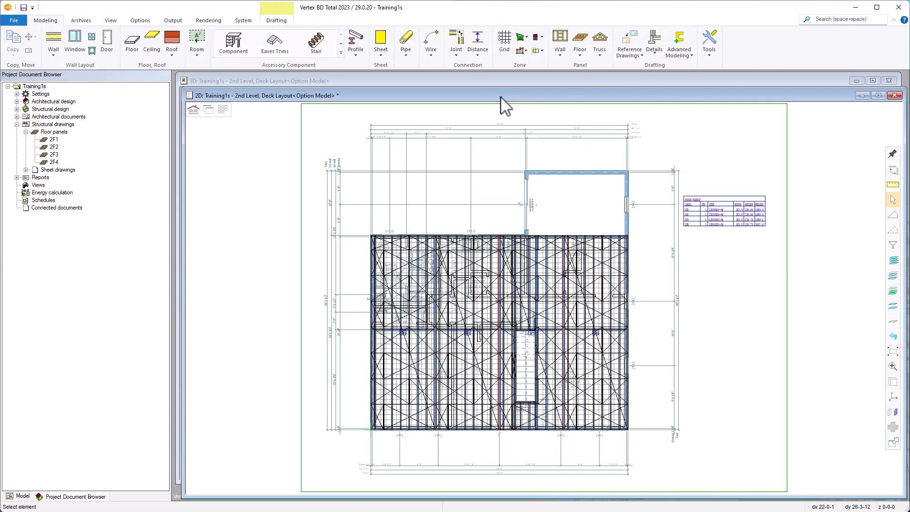
pyautogui.hotkey('ctrl', 'Tab')
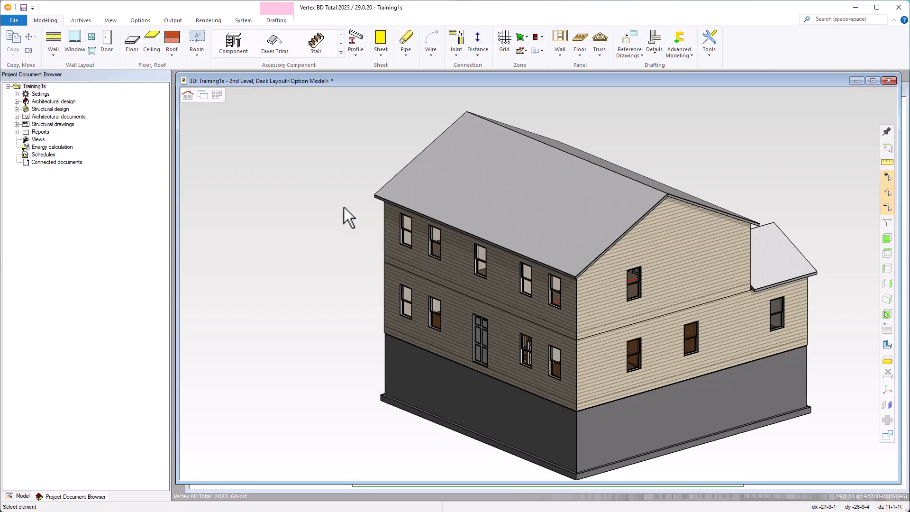
# Step: Show only the deck framing in 3D and expand the second-floor panels in the model tree down to the sheathing of 2F4
pyautogui.hotkey('ctrl', 'Tab')
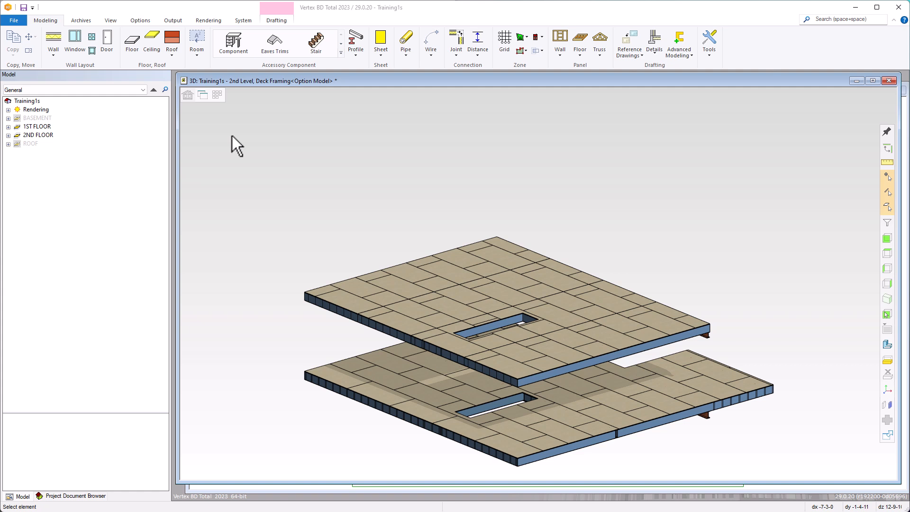
pyautogui.click(8, 135)
pyautogui.click(17, 162)
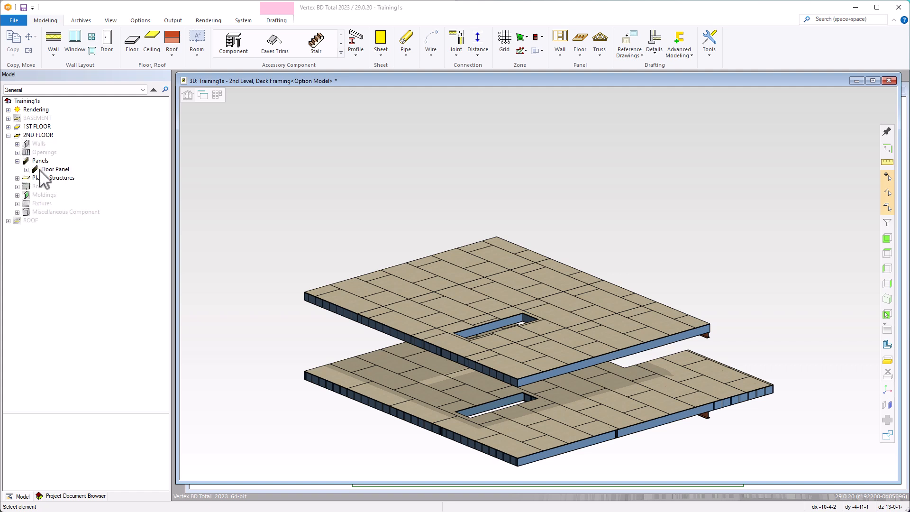
pyautogui.click(45, 169)
pyautogui.click(27, 170)
pyautogui.click(65, 187)
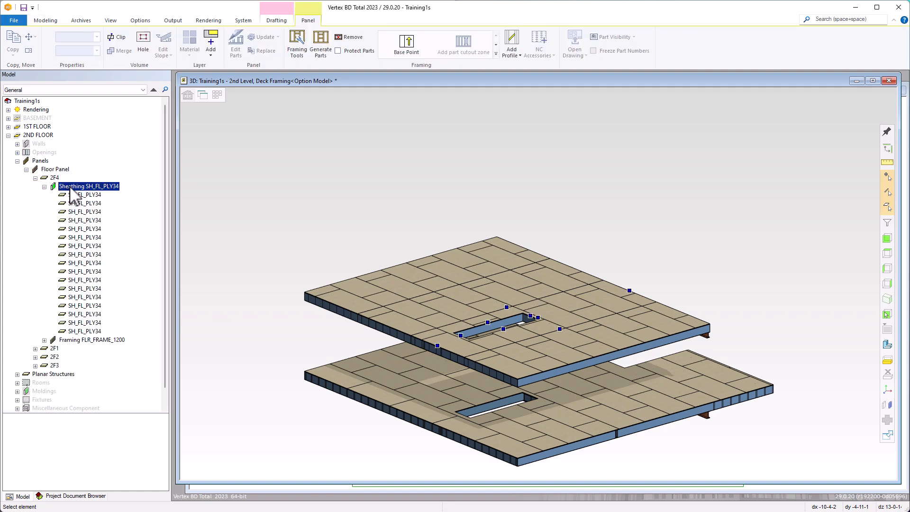
pyautogui.click(54, 179)
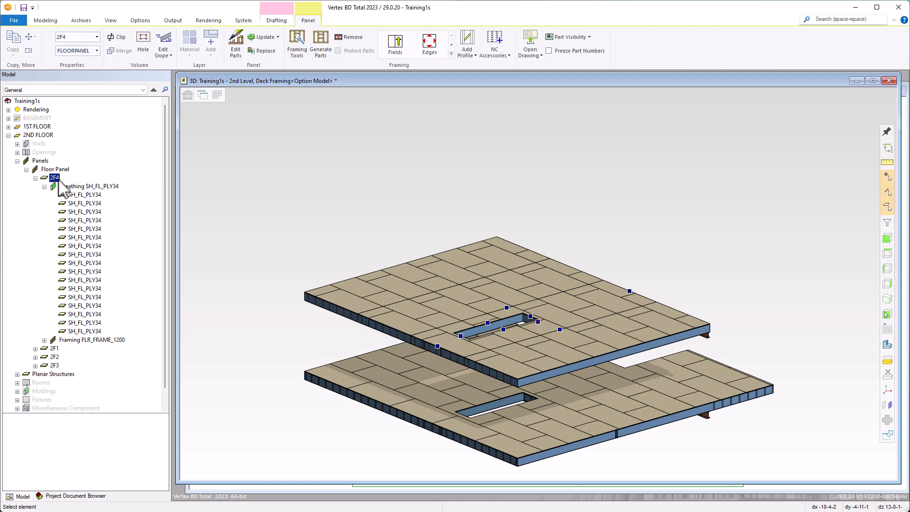
# Step: Hide the sheathing of floor panel 2F4 to expose its framing, and show it again
pyautogui.click(61, 185)
pyautogui.rightClick(61, 185)
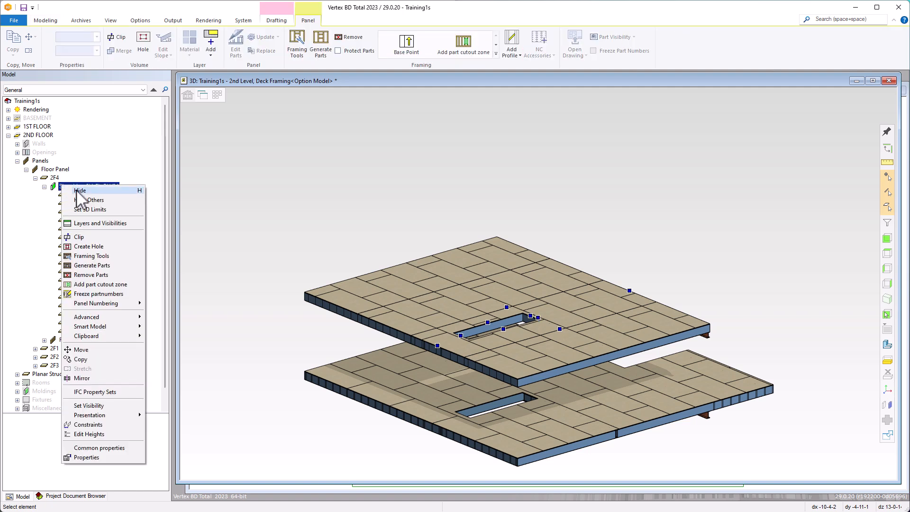
pyautogui.click(79, 191)
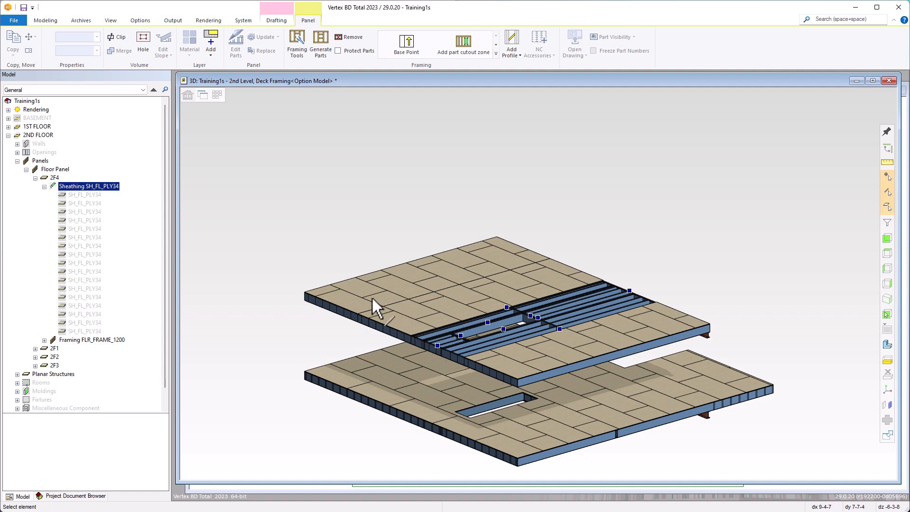
pyautogui.rightClick(85, 187)
pyautogui.click(97, 191)
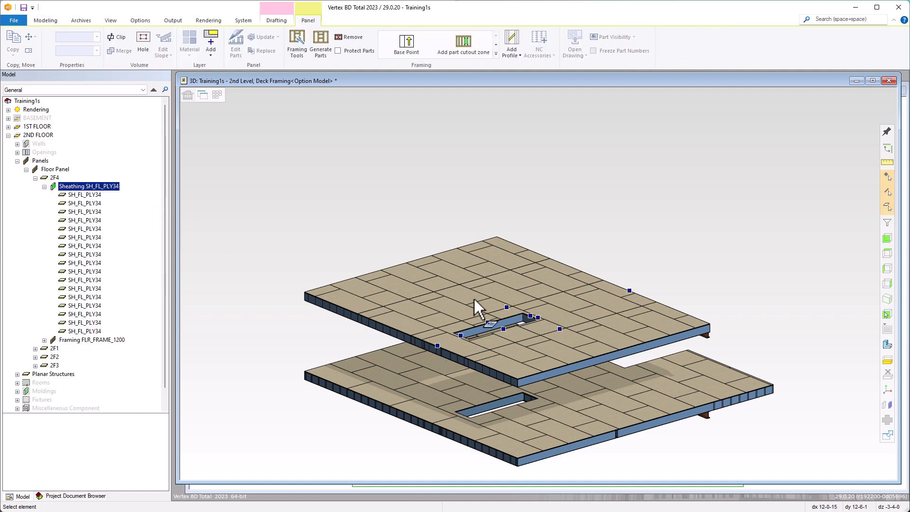
# Step: Hide all the plywood floor sheets on both decks and examine the exposed joists and beams from several angles
pyautogui.click(575, 338)
pyautogui.scroll(3, 577, 341)
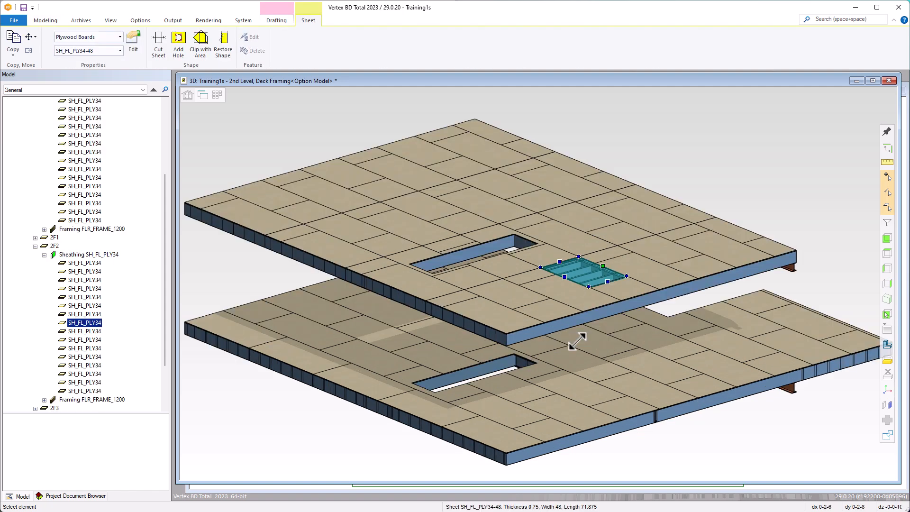
pyautogui.hotkey('ctrl', 'a')
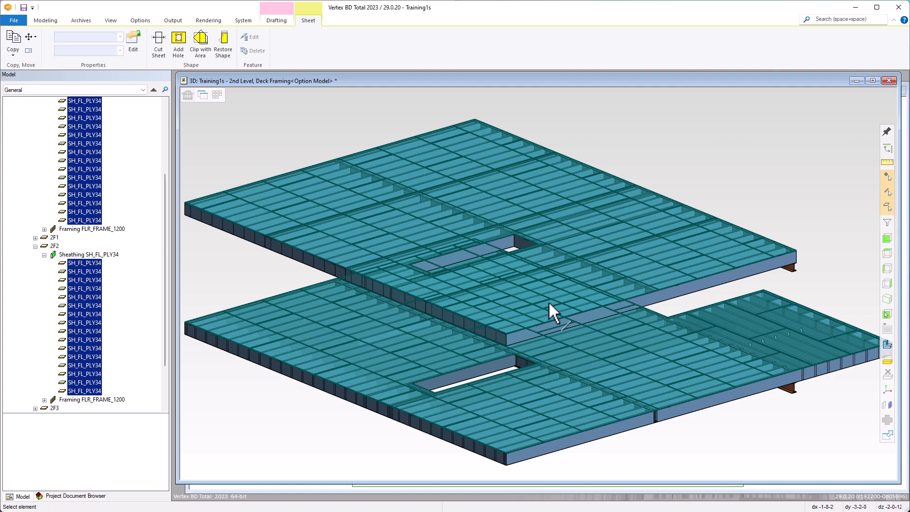
pyautogui.press('Escape')
pyautogui.press('h')
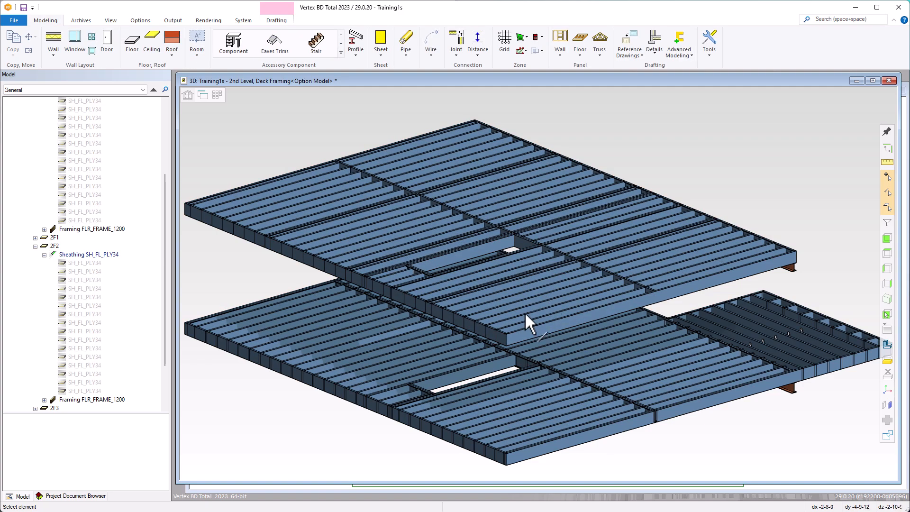
pyautogui.scroll(-1, 525, 312)
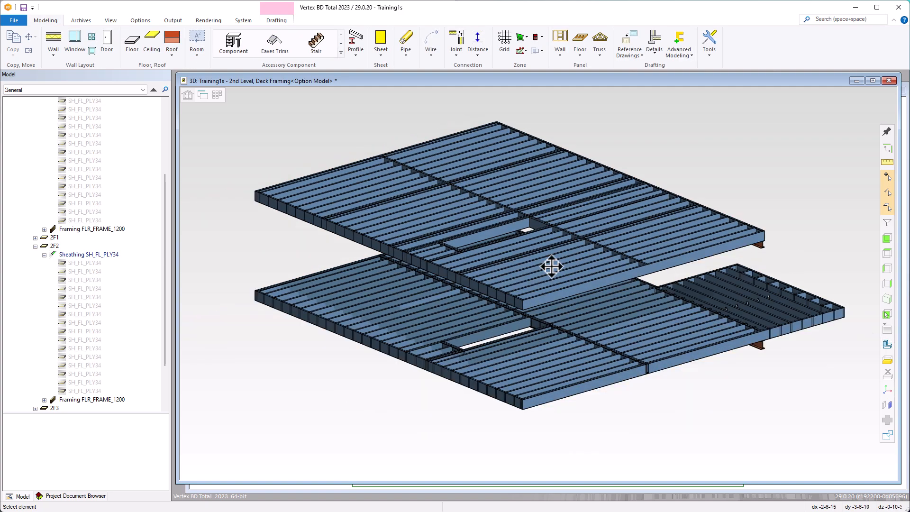
pyautogui.scroll(4, 551, 263)
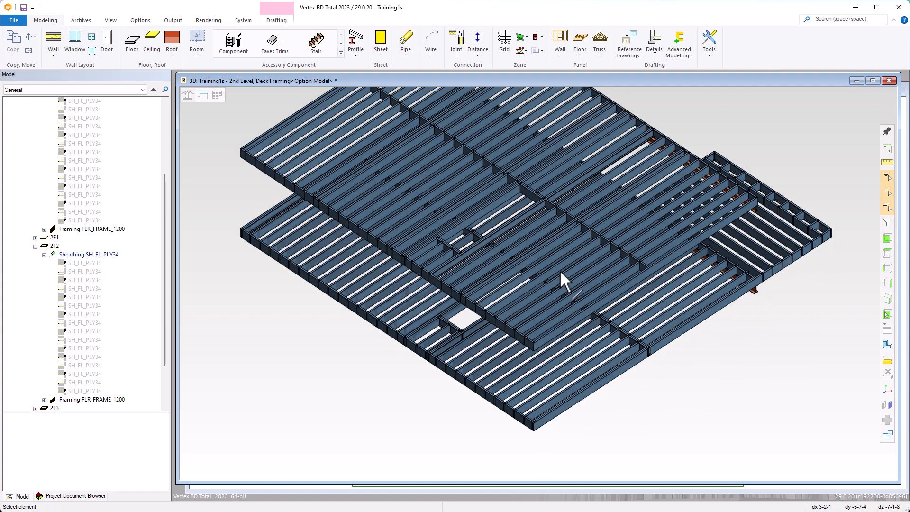
pyautogui.scroll(-2, 561, 269)
pyautogui.scroll(3, 541, 264)
pyautogui.moveTo(534, 278); pyautogui.dragTo(451, 300, button='middle')
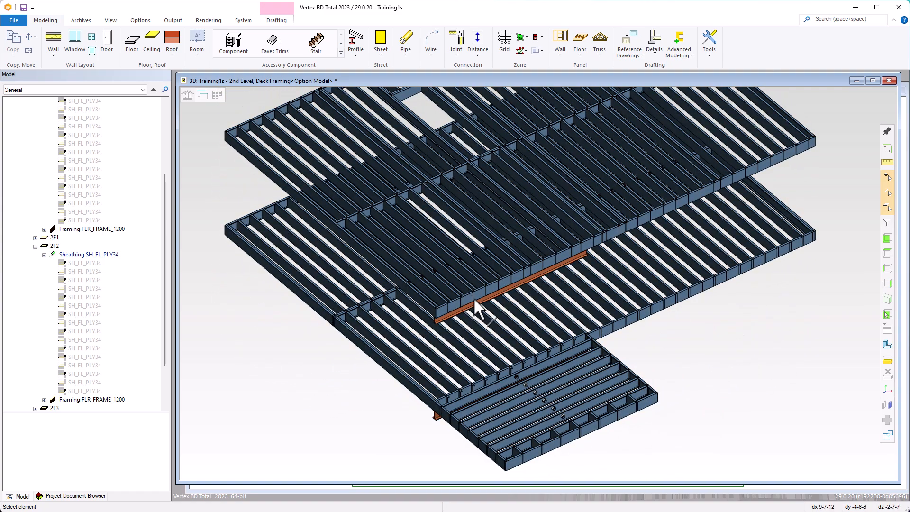
# Step: Unhide the floor sheathing and return from the 3D deck framing view to the 2D second-level deck layout drawing
pyautogui.rightClick(221, 176)
pyautogui.click(236, 183)
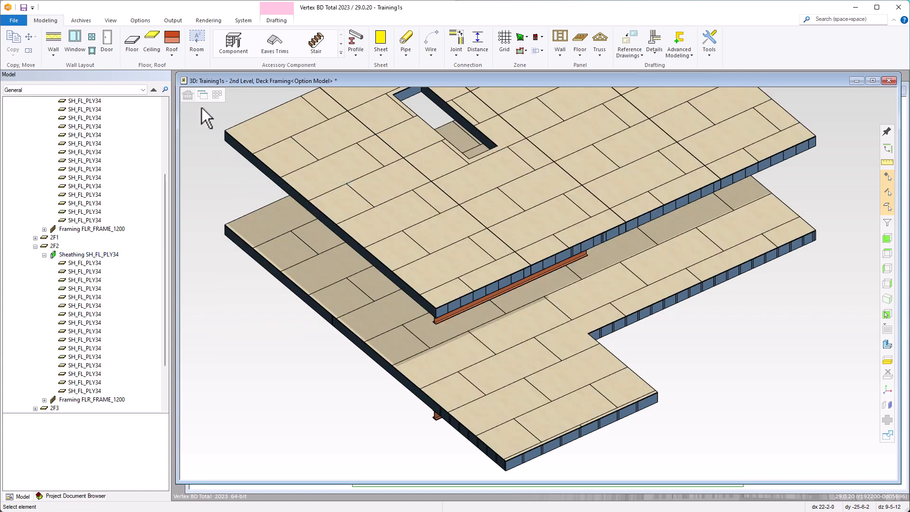
pyautogui.click(187, 95)
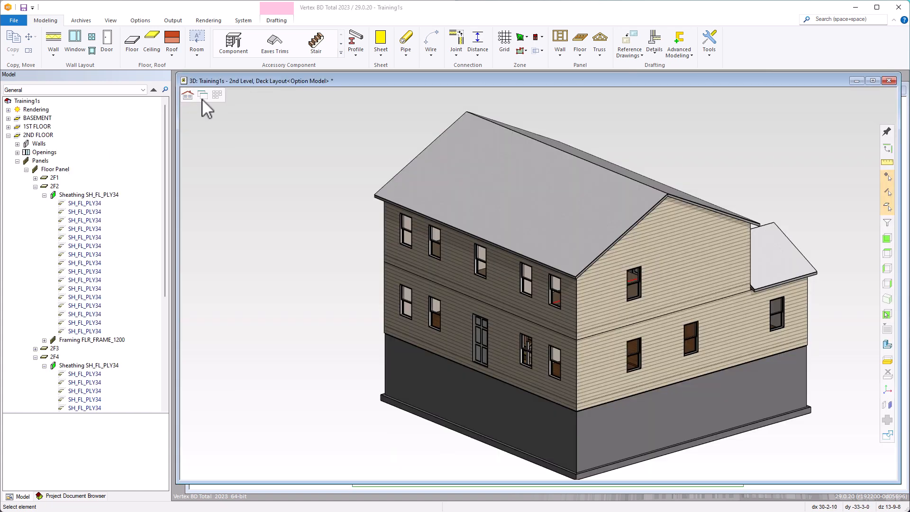
pyautogui.click(202, 98)
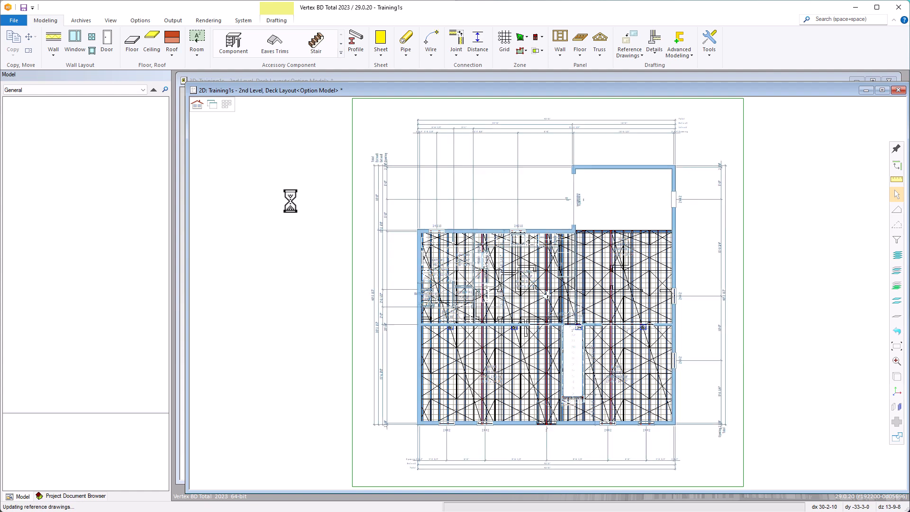